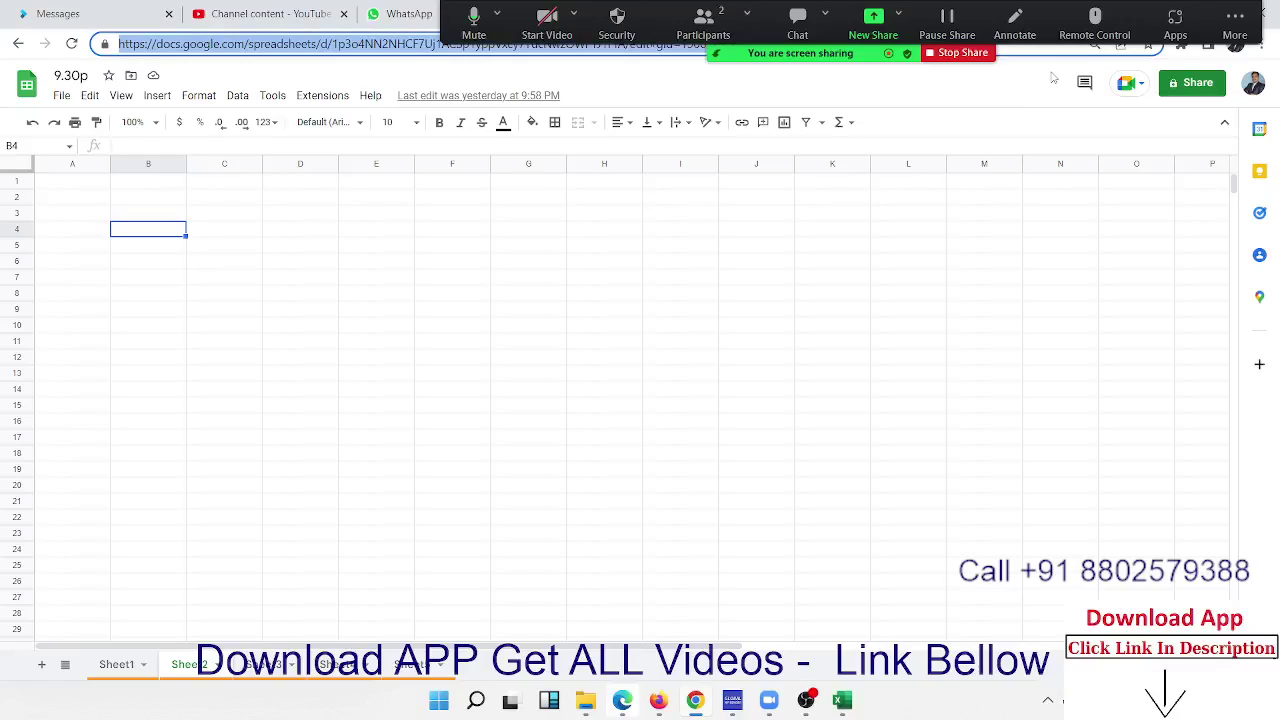
Step: Zoom the empty sheet to 200% and select cell A1
click(160, 124)
click(150, 291)
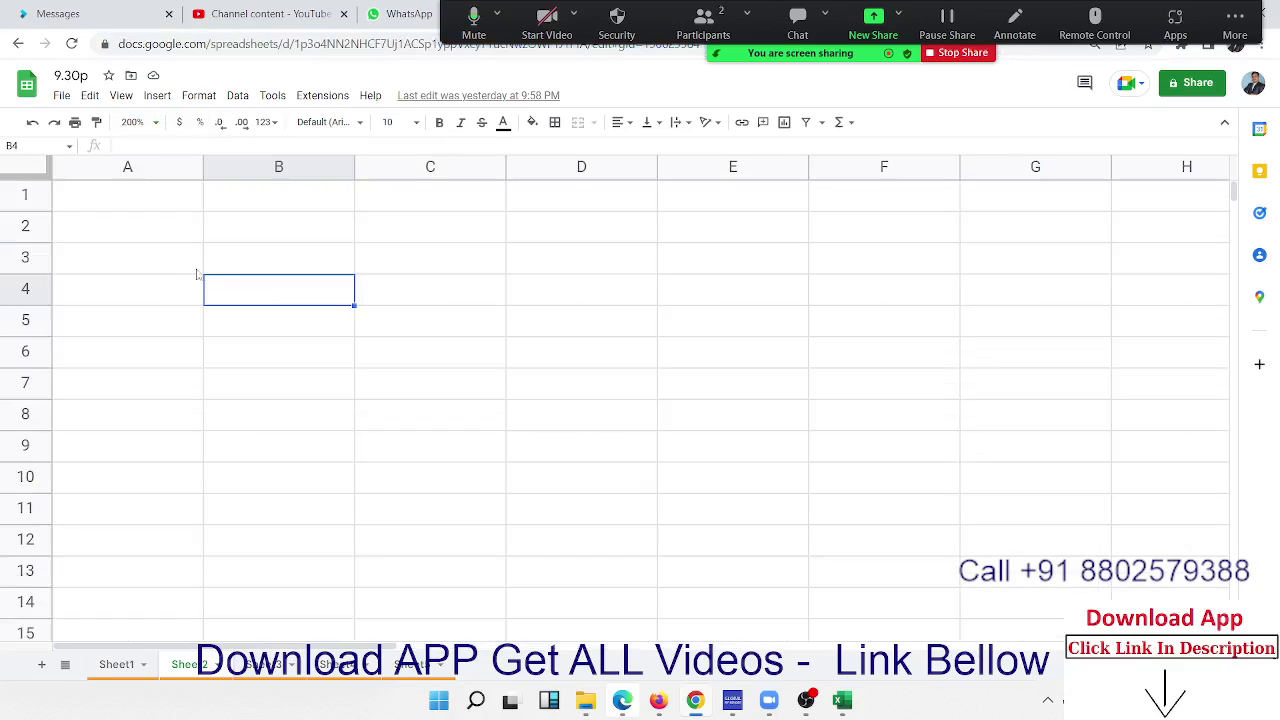
click(222, 228)
click(186, 207)
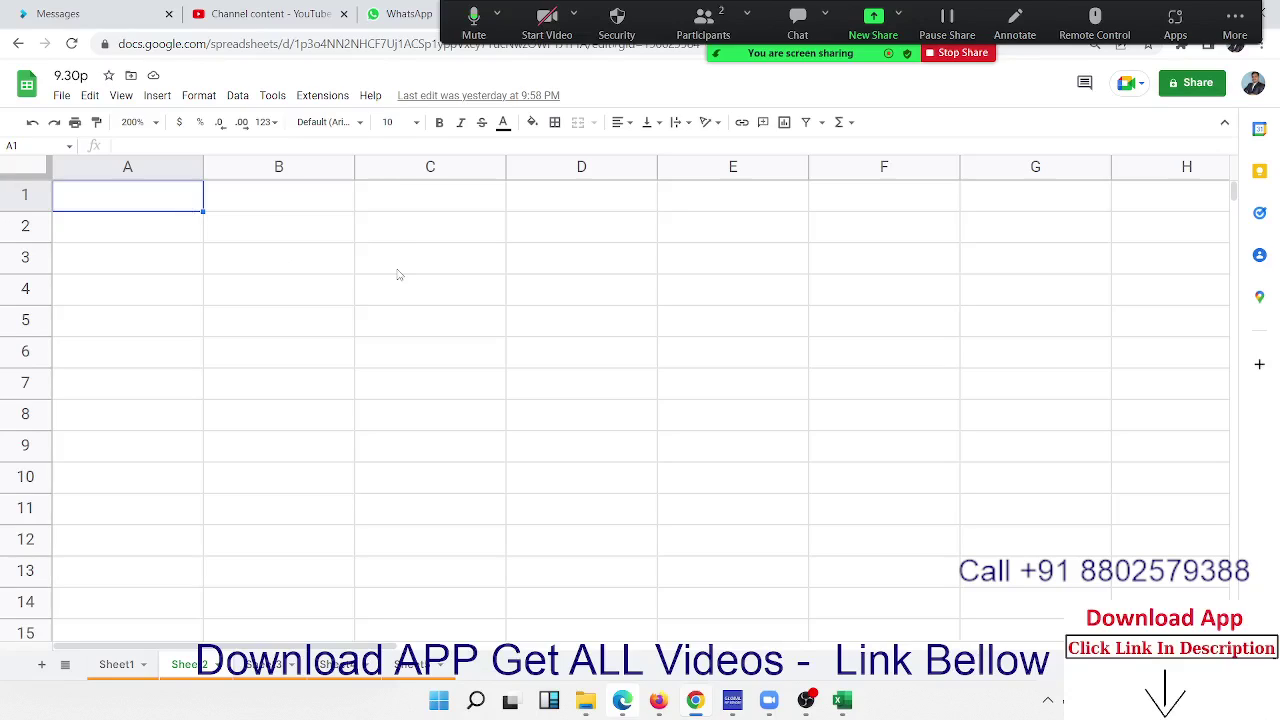
Step: Enter 20 in C2 and 30 in E2
click(484, 230)
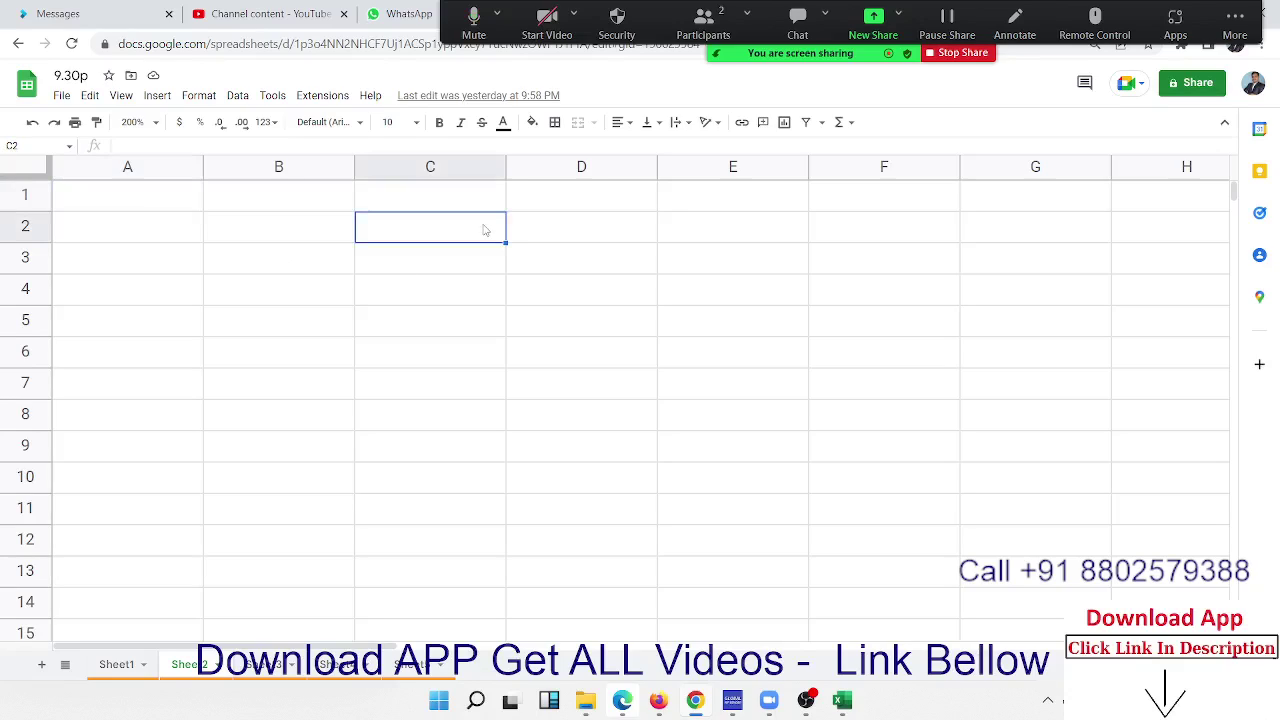
text(20)
key(Tab)
key(Tab)
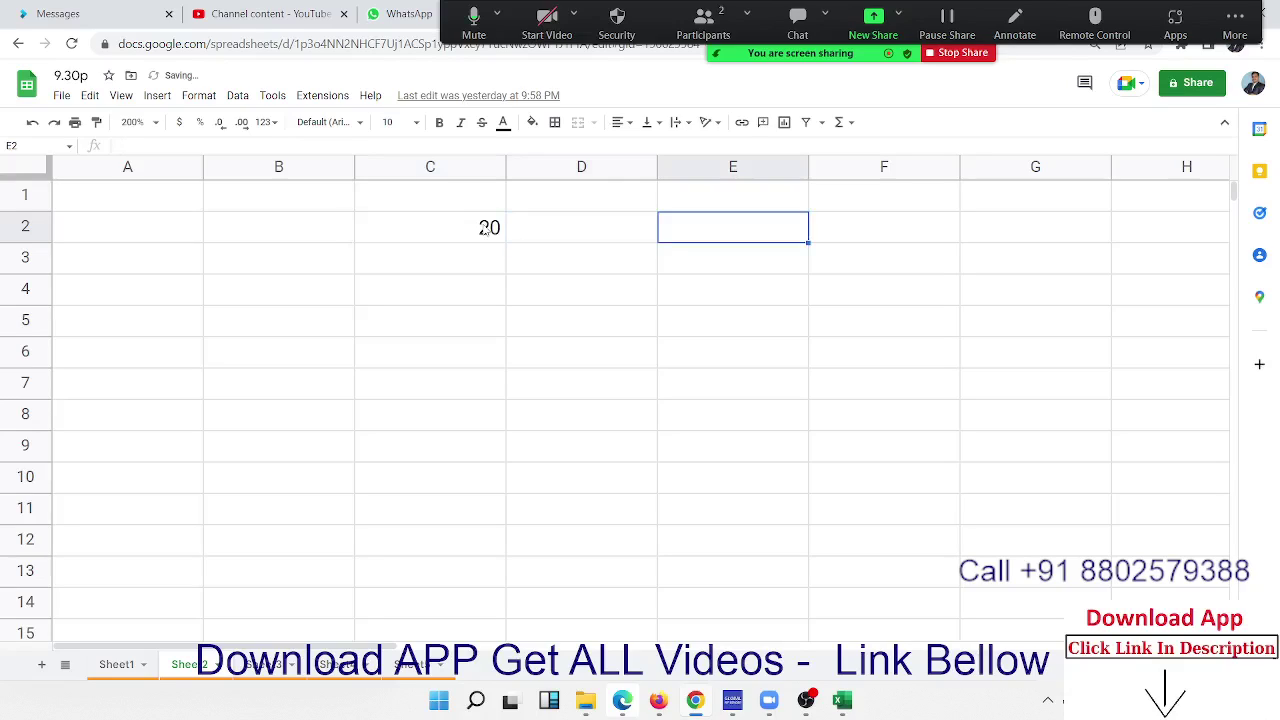
text(30)
key(Return)
Step: Enter =SUM(C2,E2) in F2 so it shows 50
key(Up)
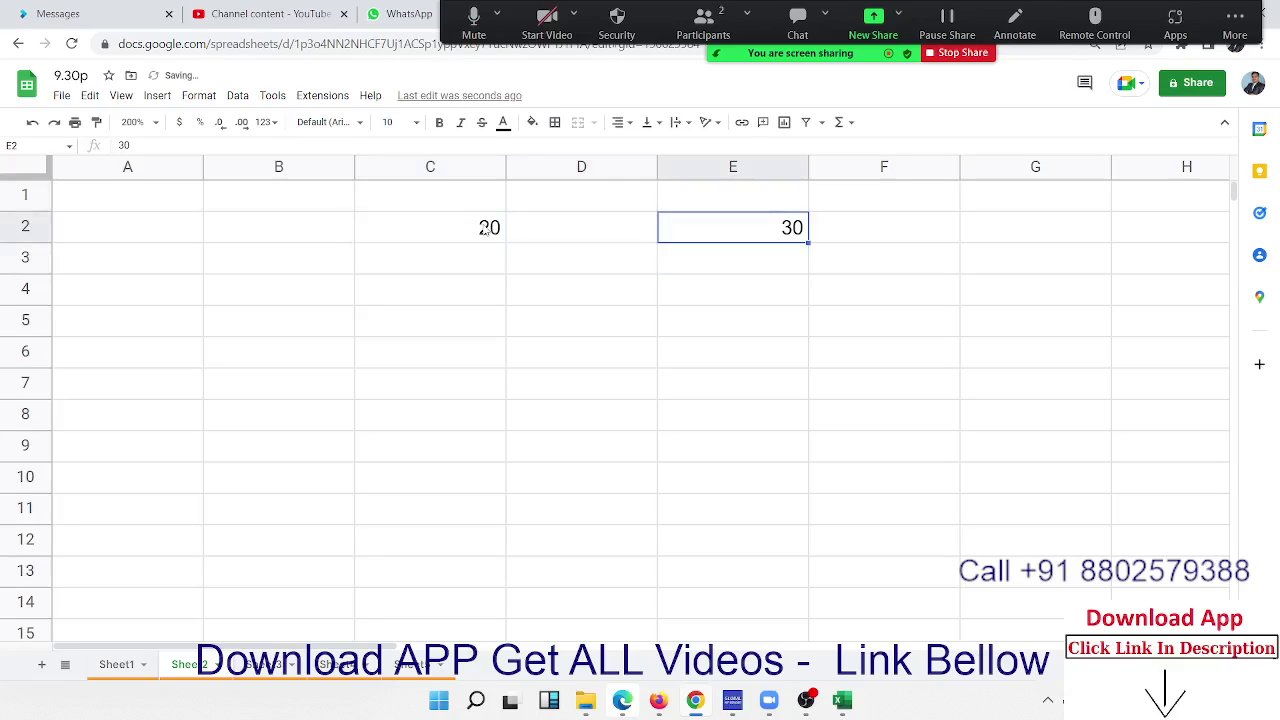
key(Tab)
text(=)
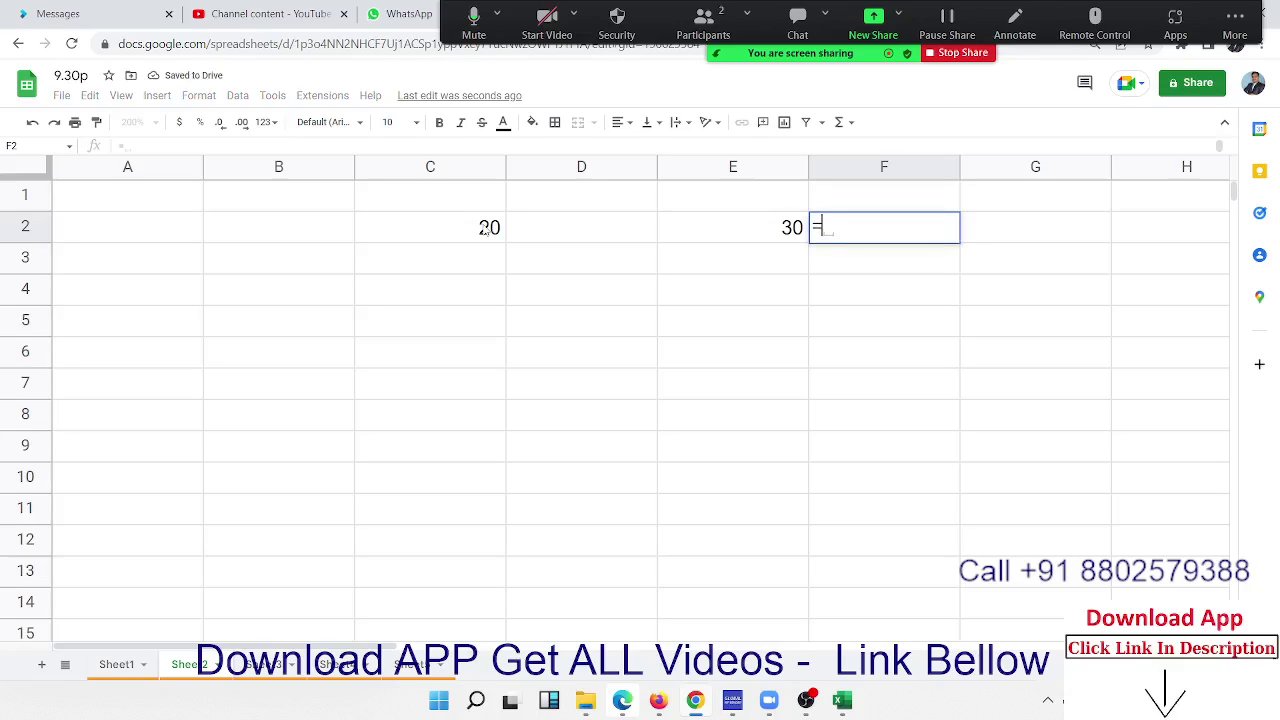
text(syn)
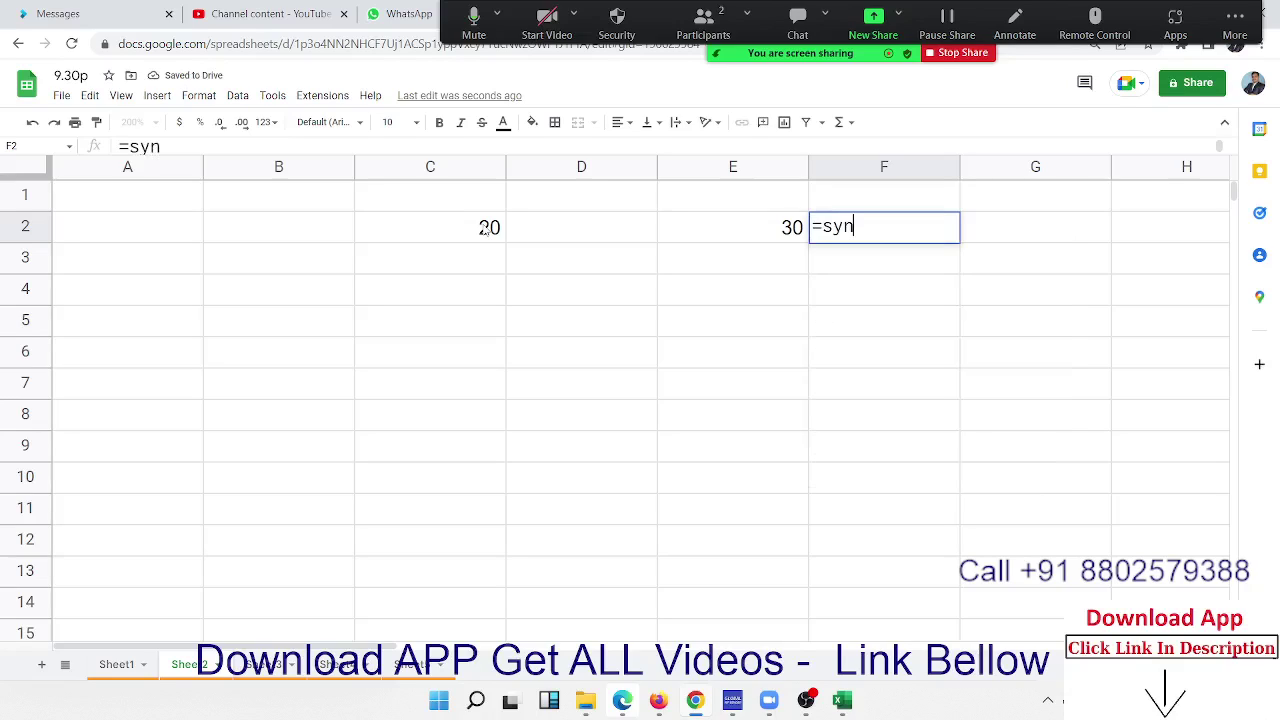
key(BackSpace)
key(BackSpace)
text(um)
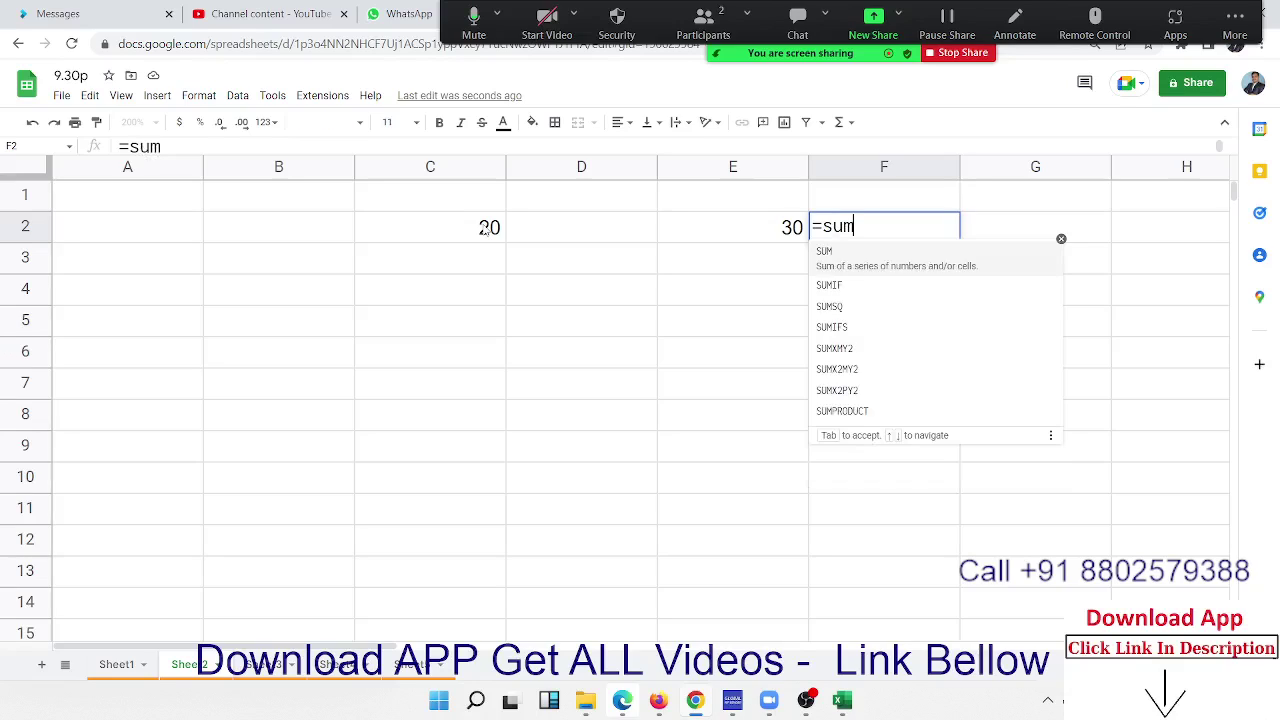
key(Tab)
click(492, 240)
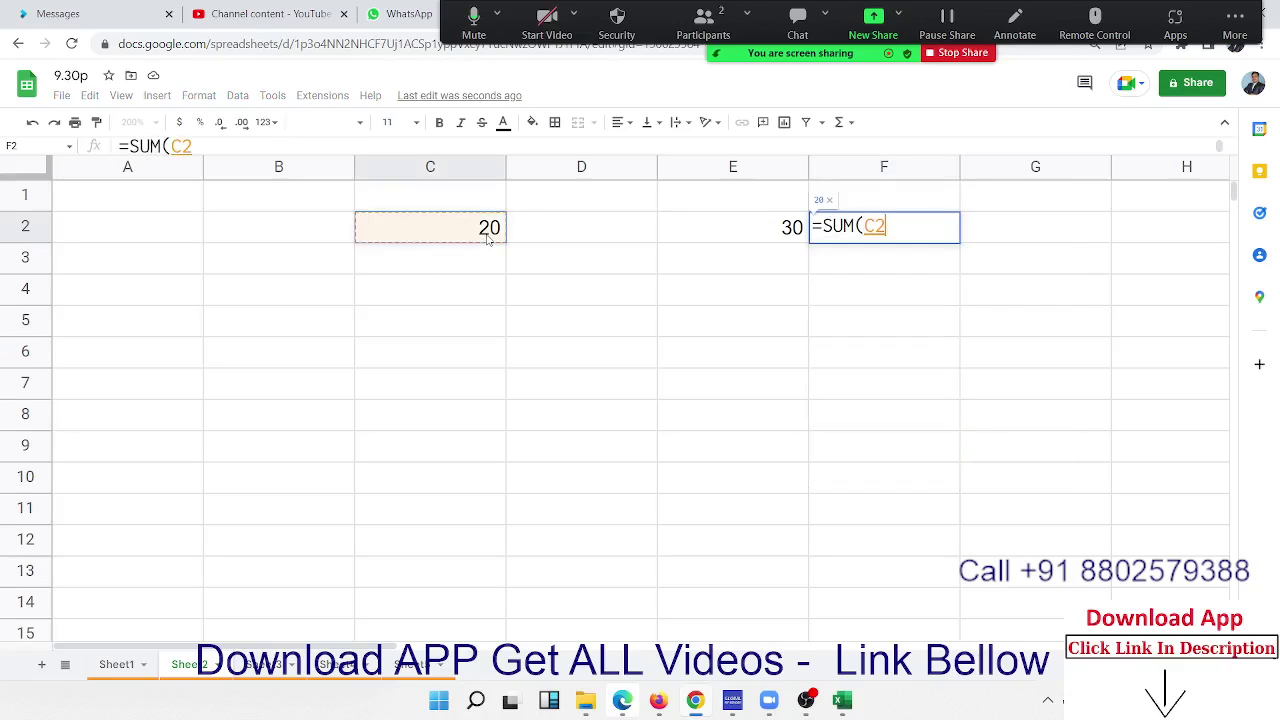
text(,)
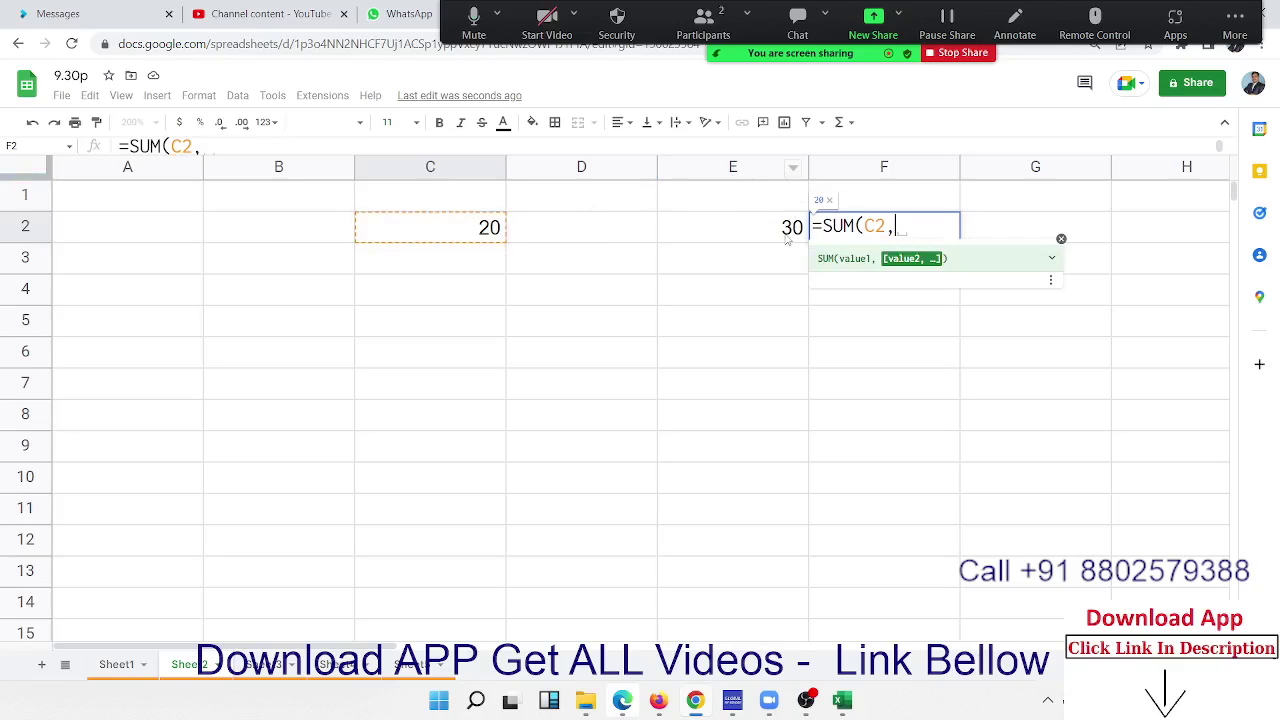
click(785, 238)
key(Return)
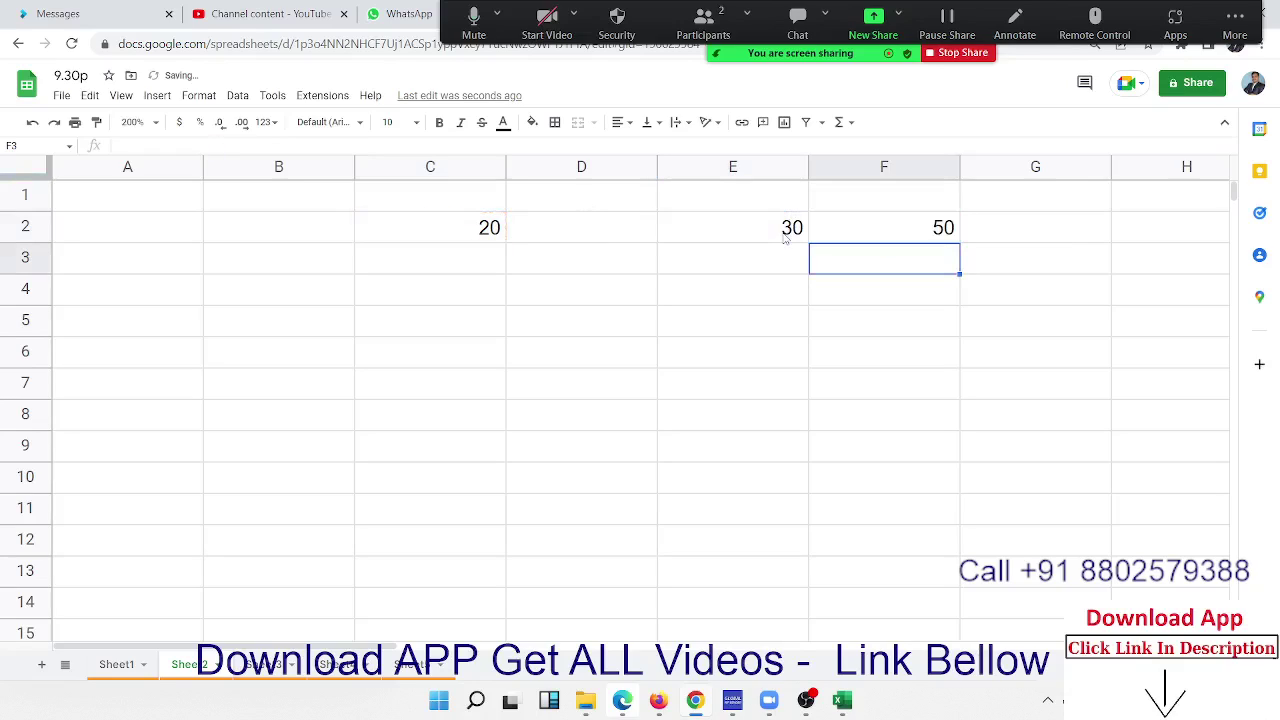
Step: Enter =C2+E2 in F3, giving 50
text(=)
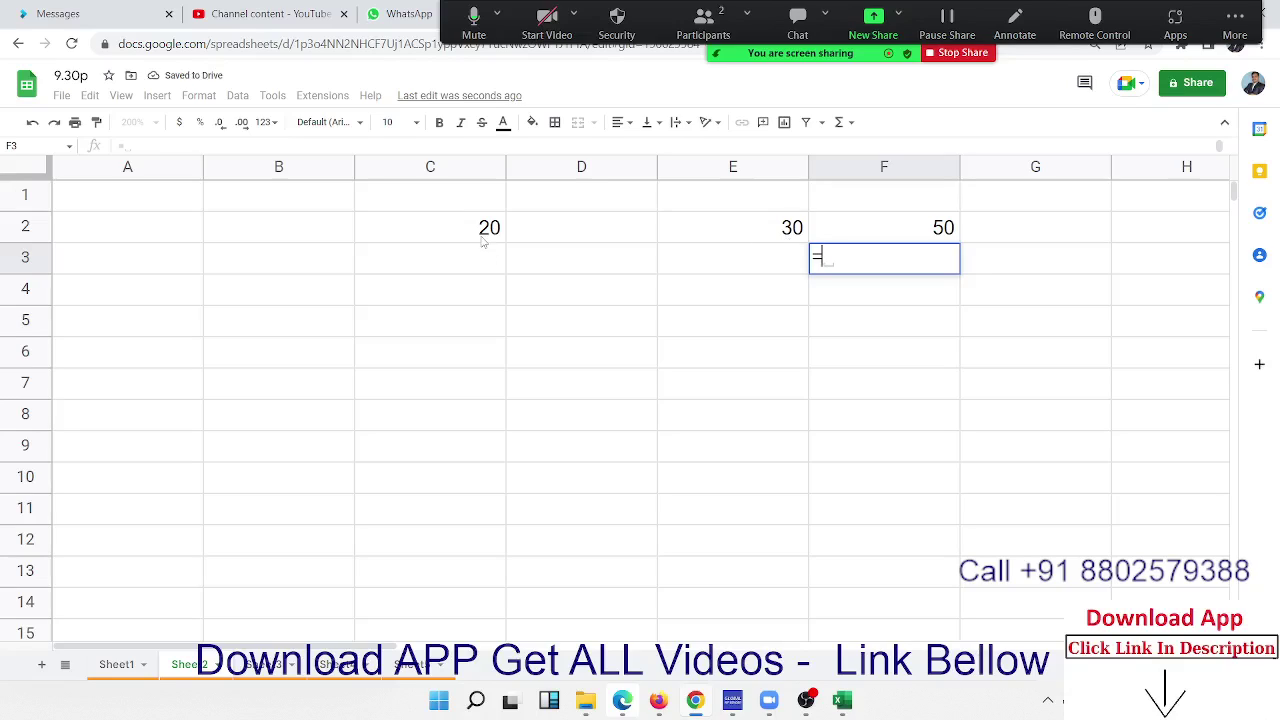
click(481, 238)
text(+)
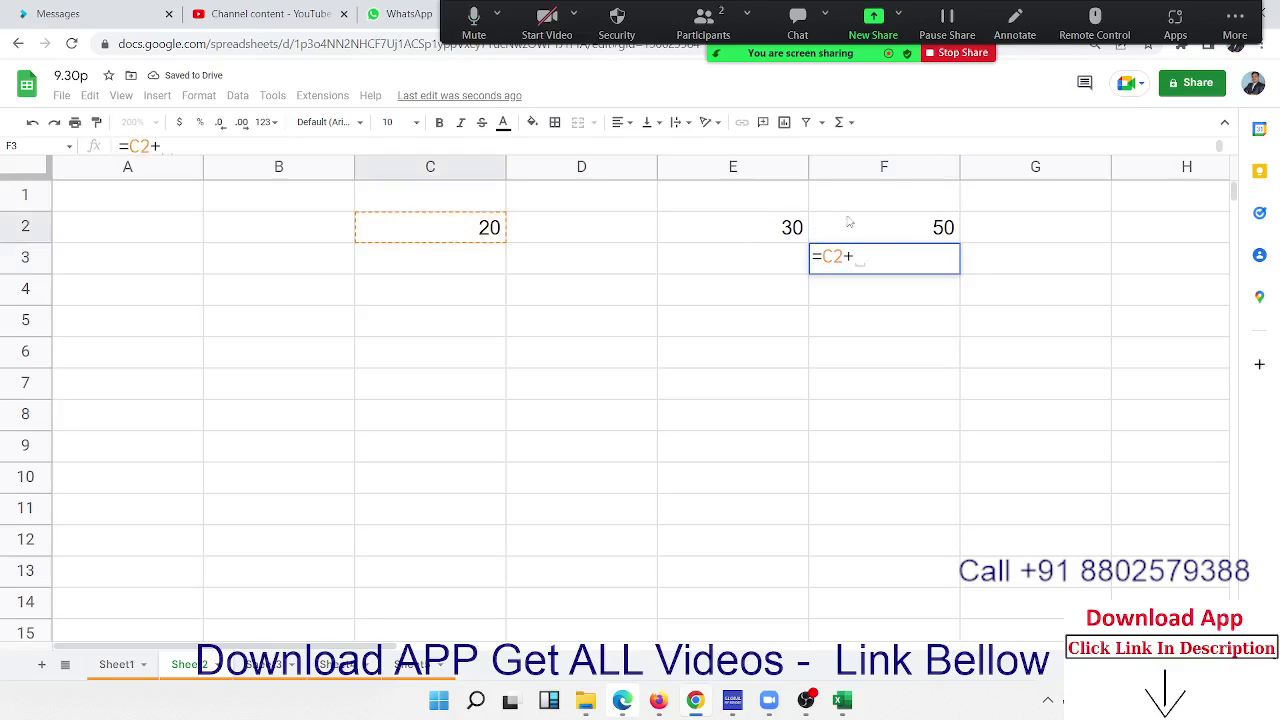
click(788, 232)
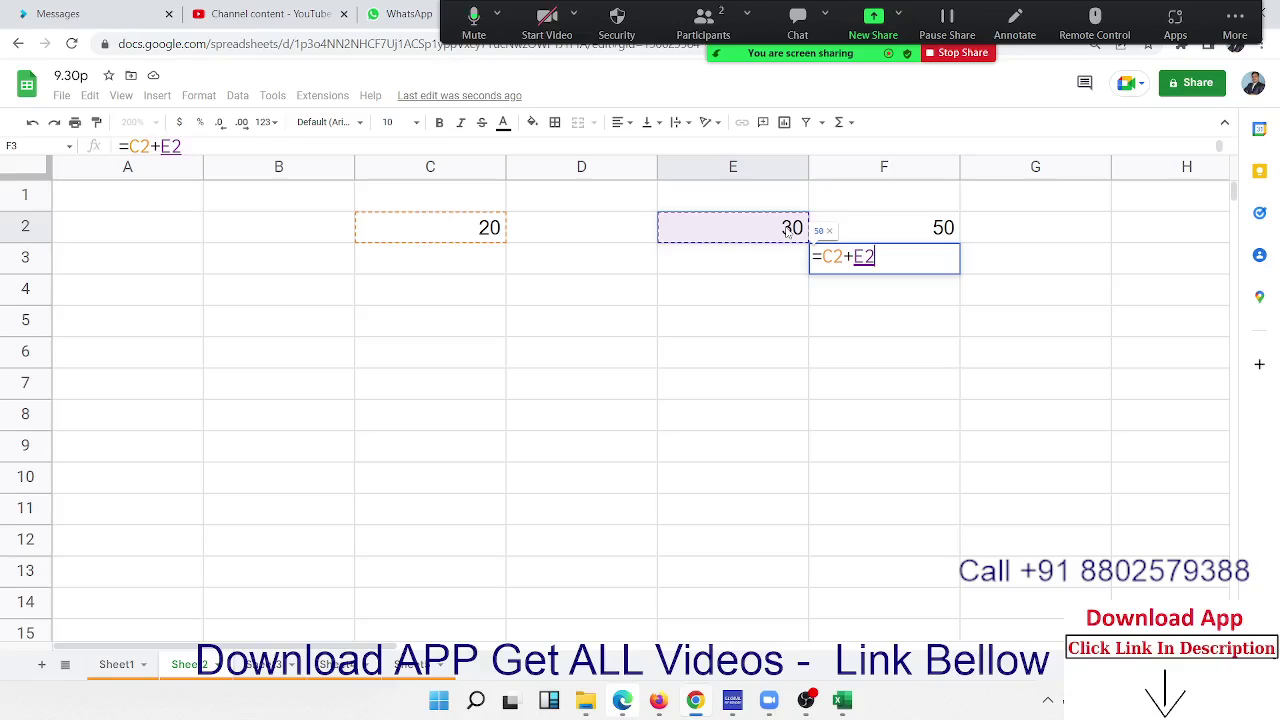
key(Return)
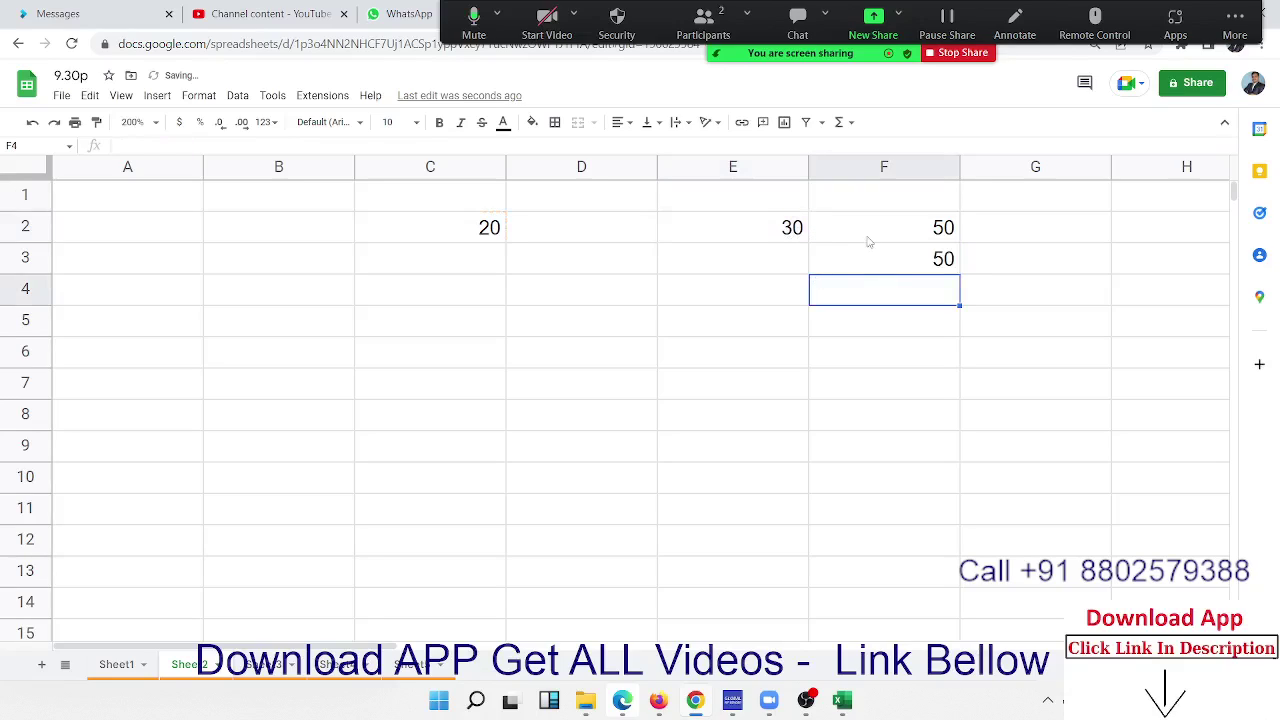
Step: Inspect the formulas in F2 and F3, leaving F2's SUM formula unchanged
click(869, 240)
click(872, 255)
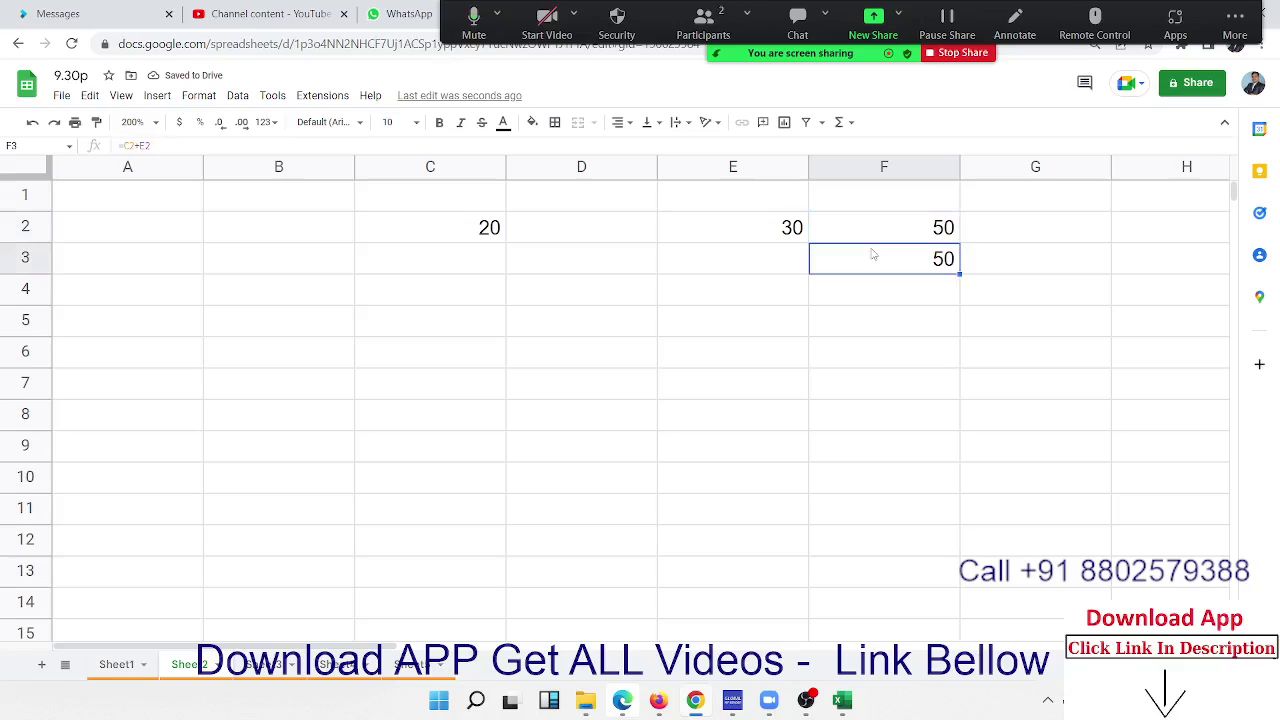
click(872, 240)
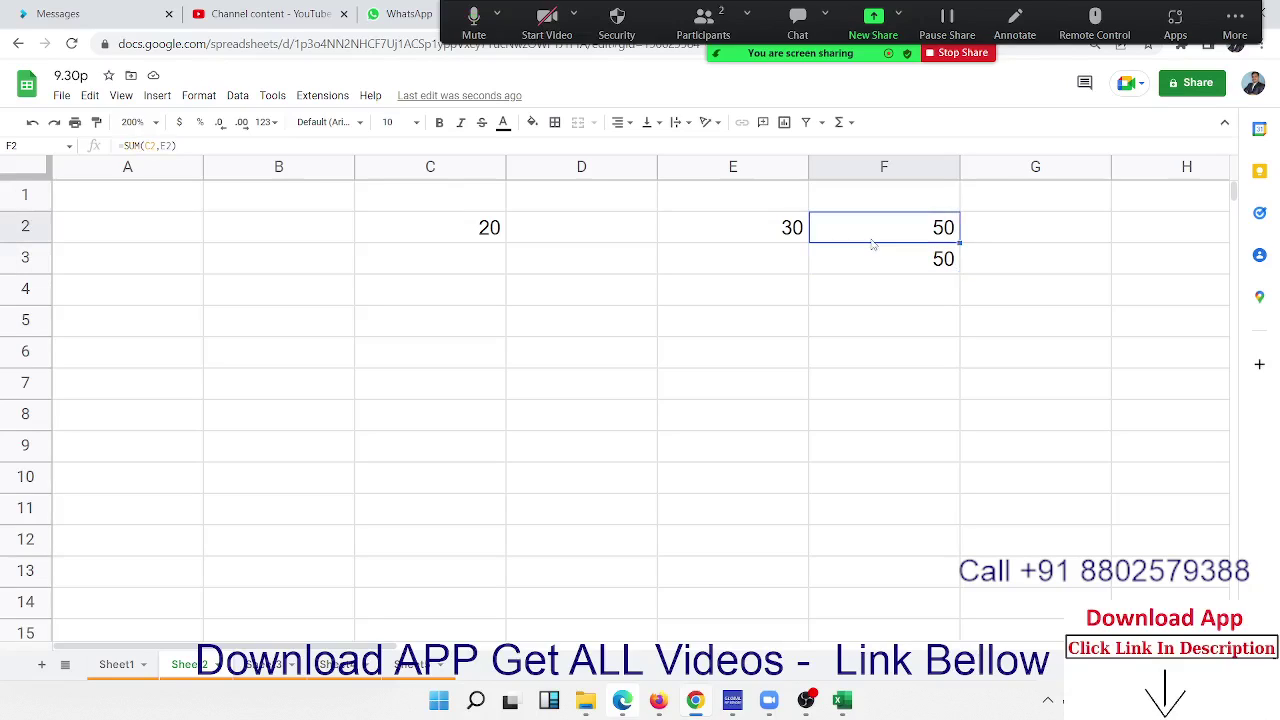
double_click(872, 240)
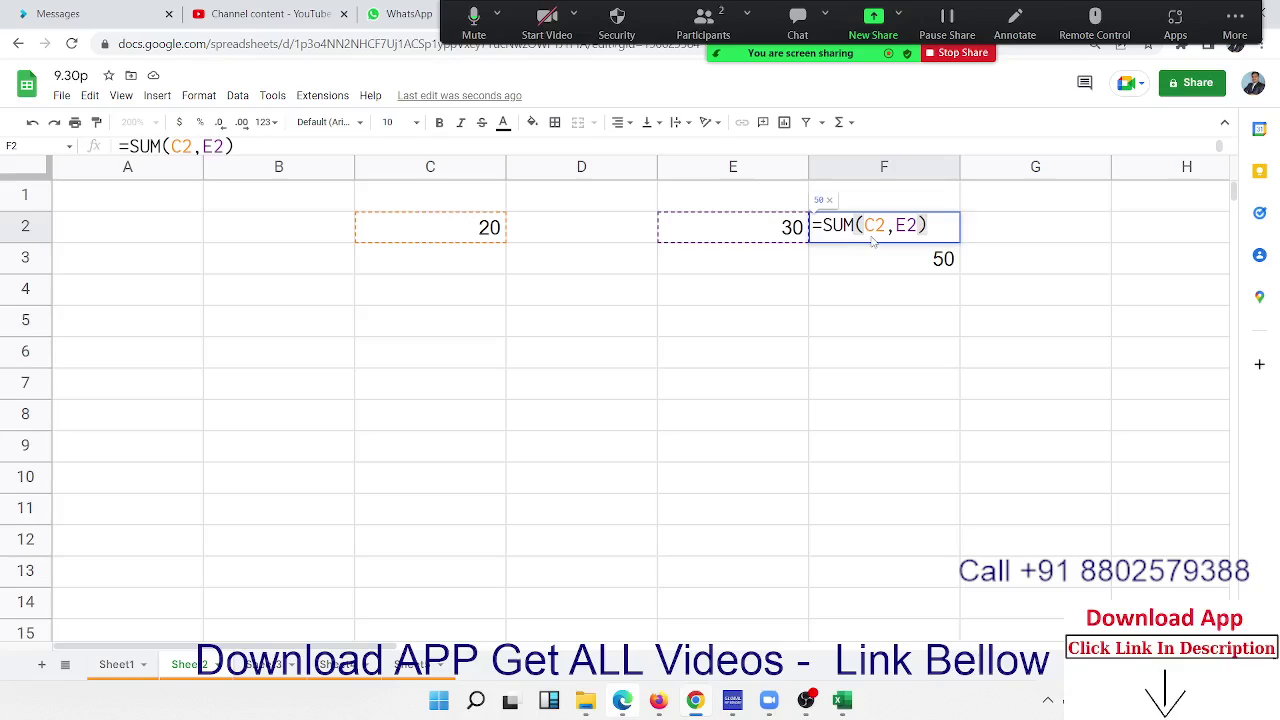
key(Return)
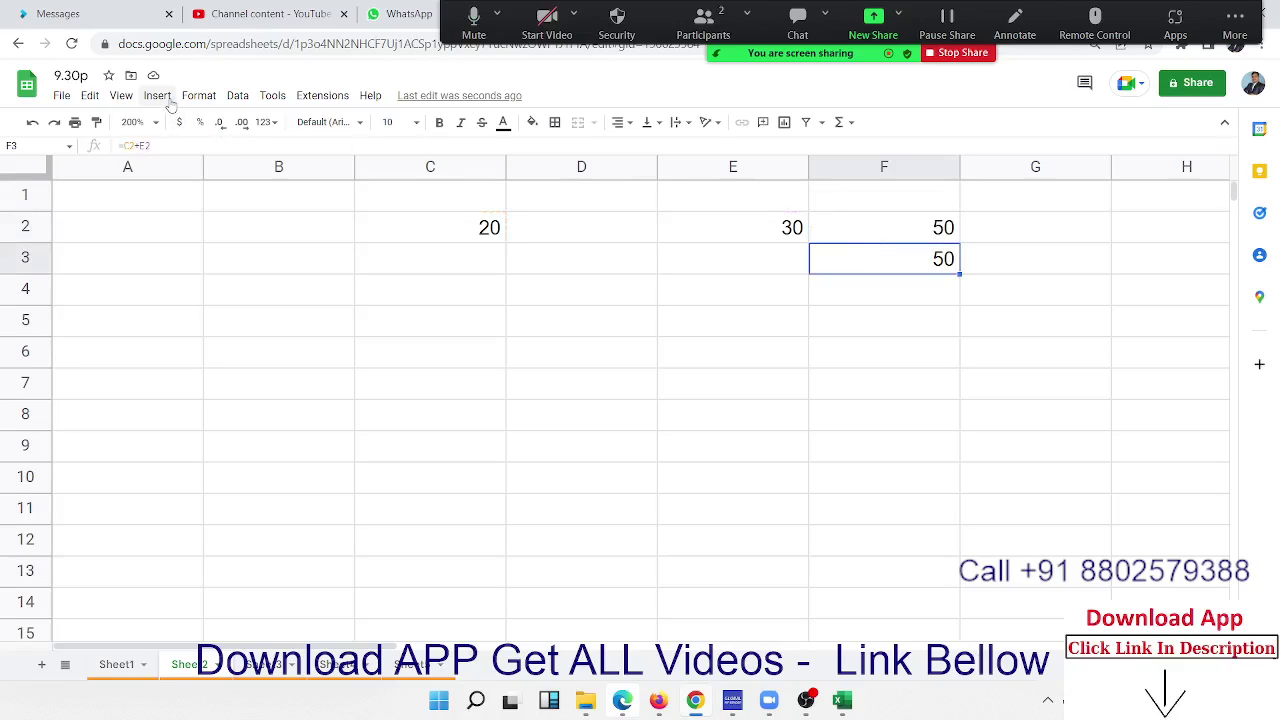
click(162, 97)
mouse_move(188, 340)
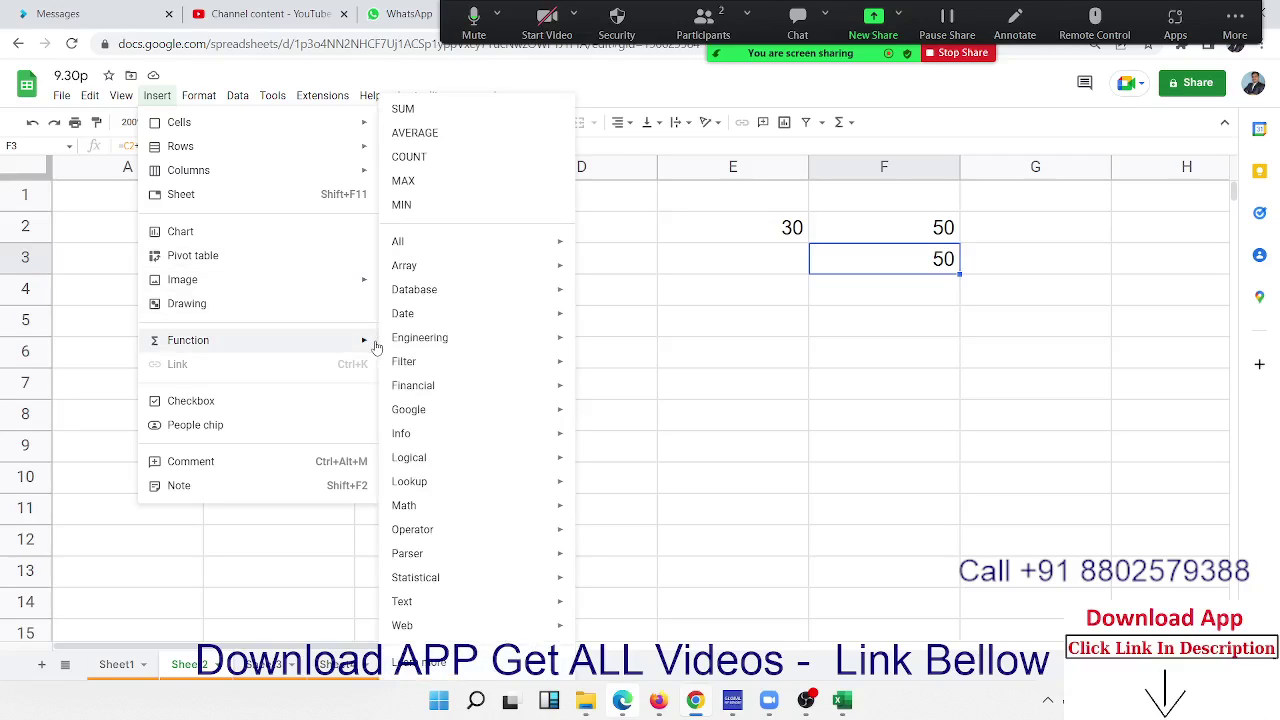
mouse_move(420, 242)
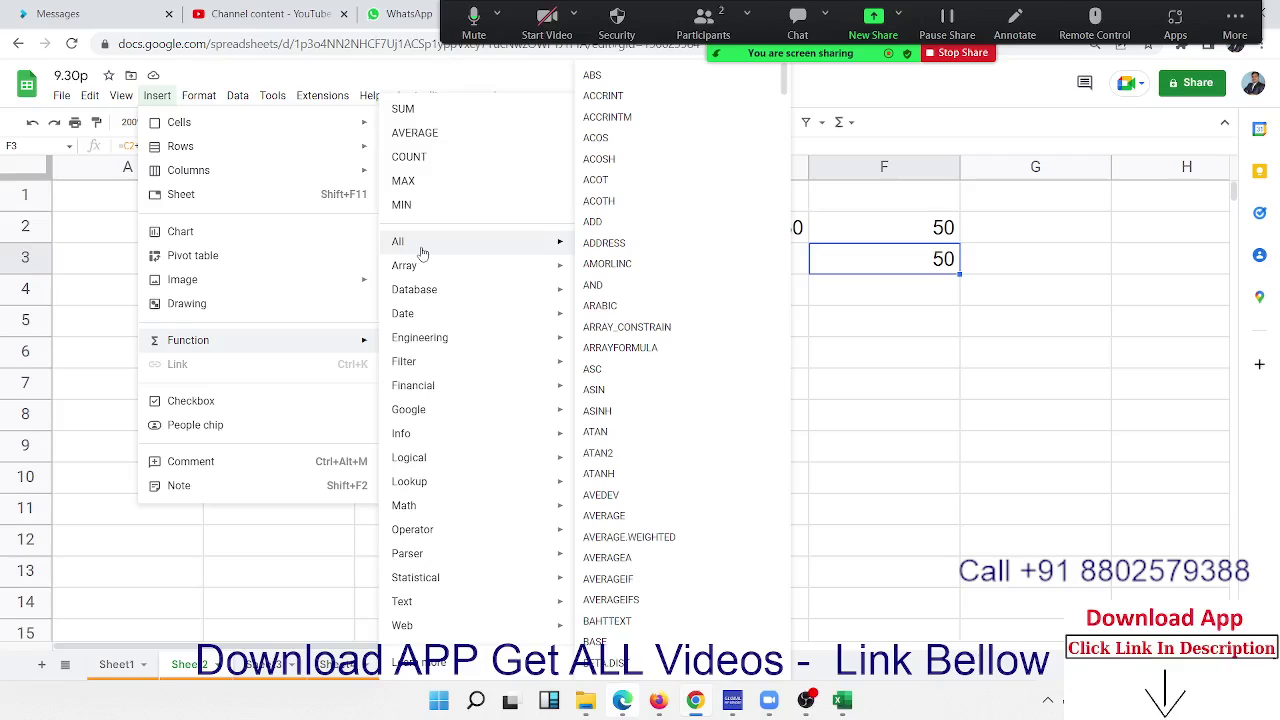
click(1012, 290)
click(935, 271)
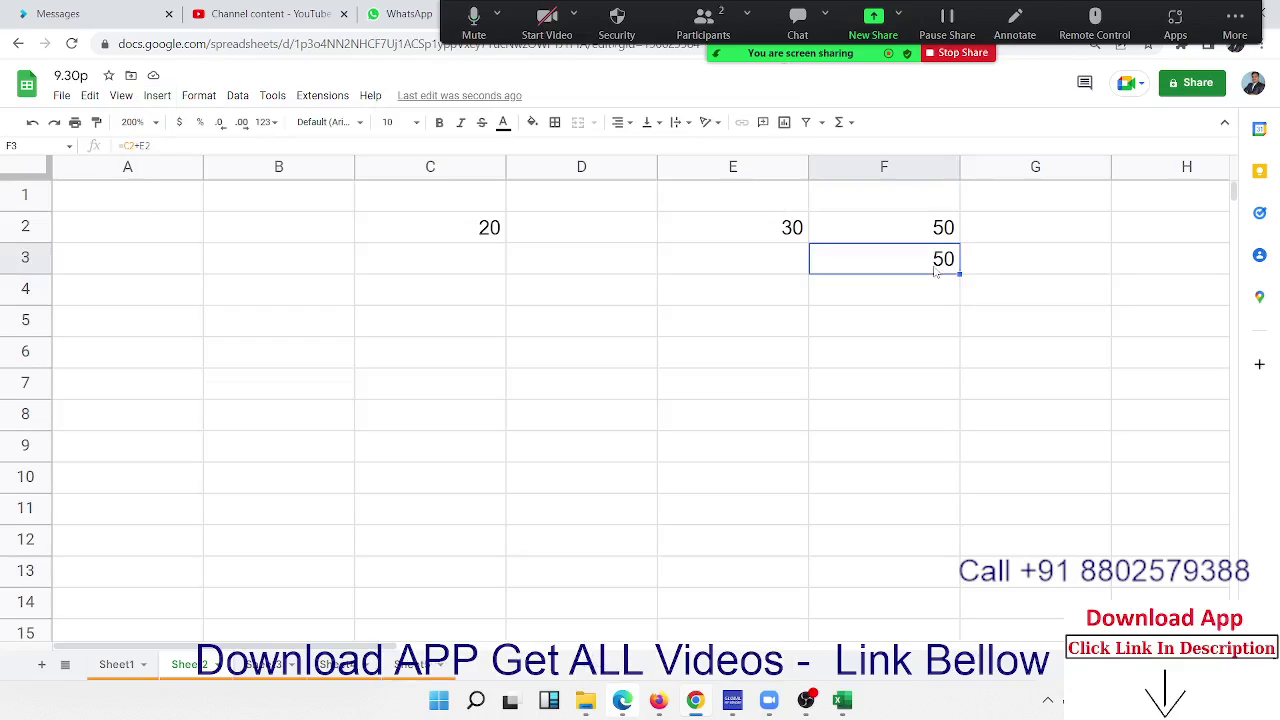
double_click(935, 271)
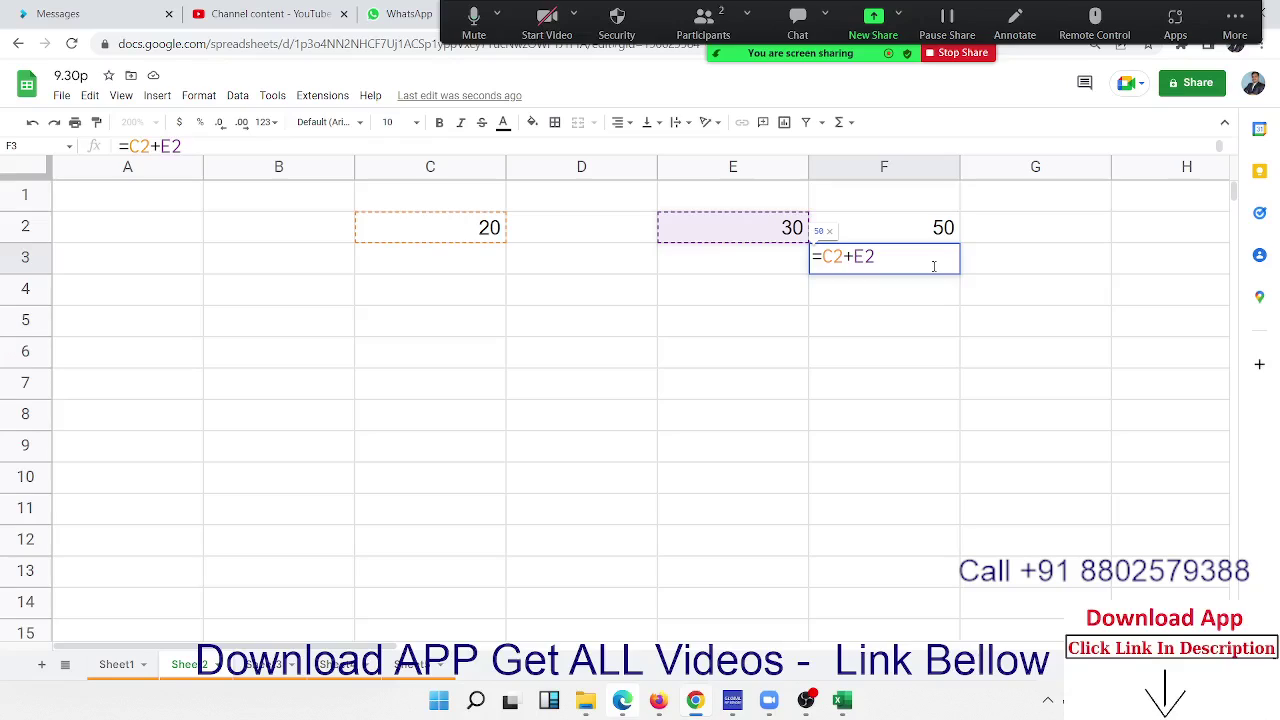
key(Return)
double_click(923, 226)
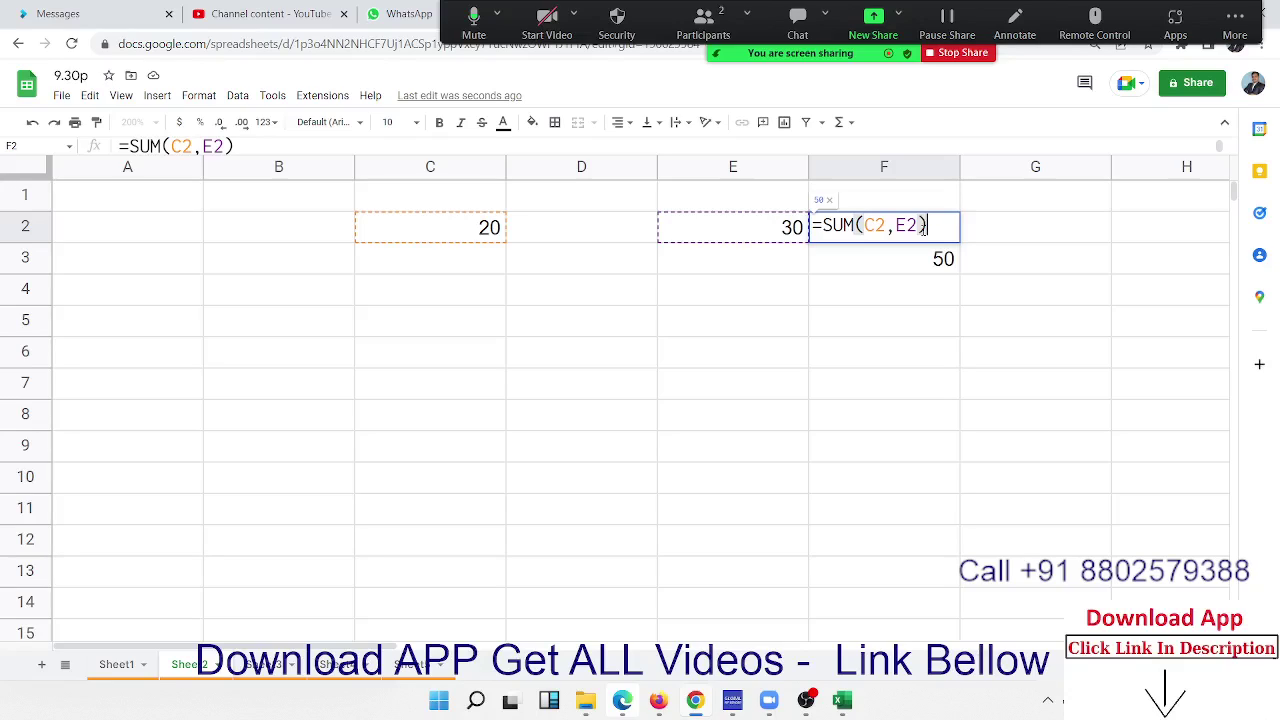
key(Return)
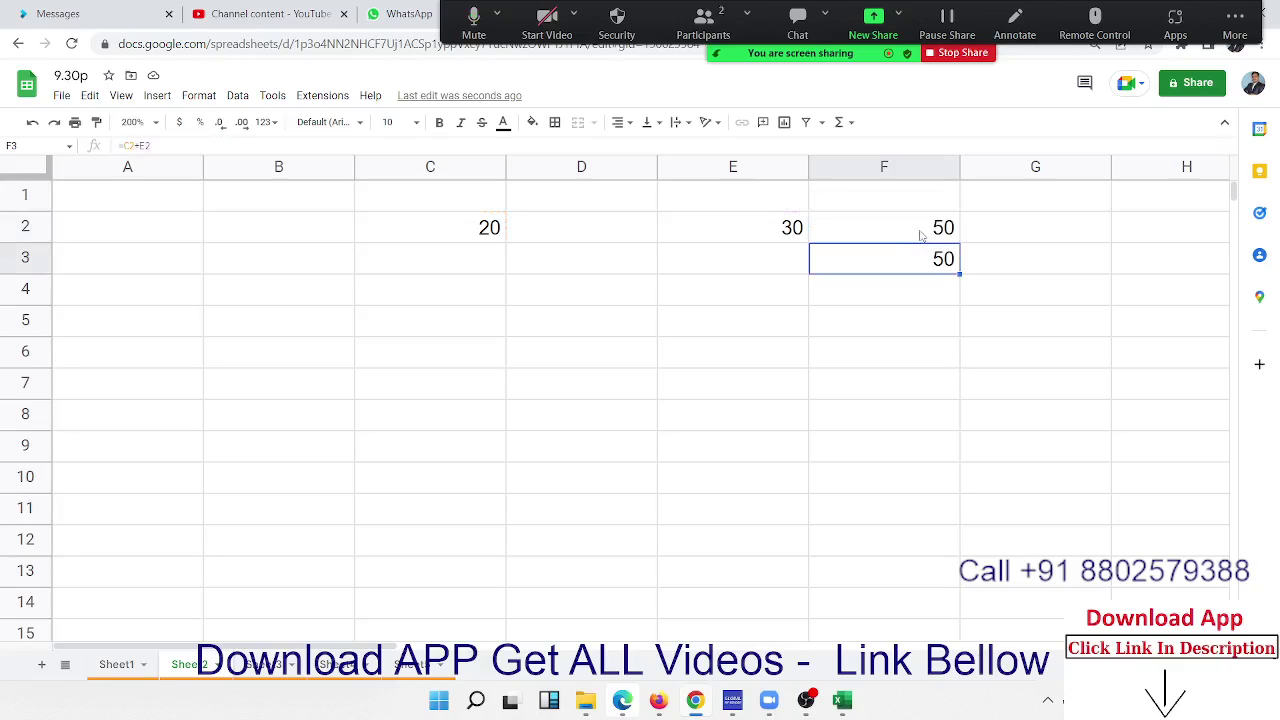
double_click(908, 256)
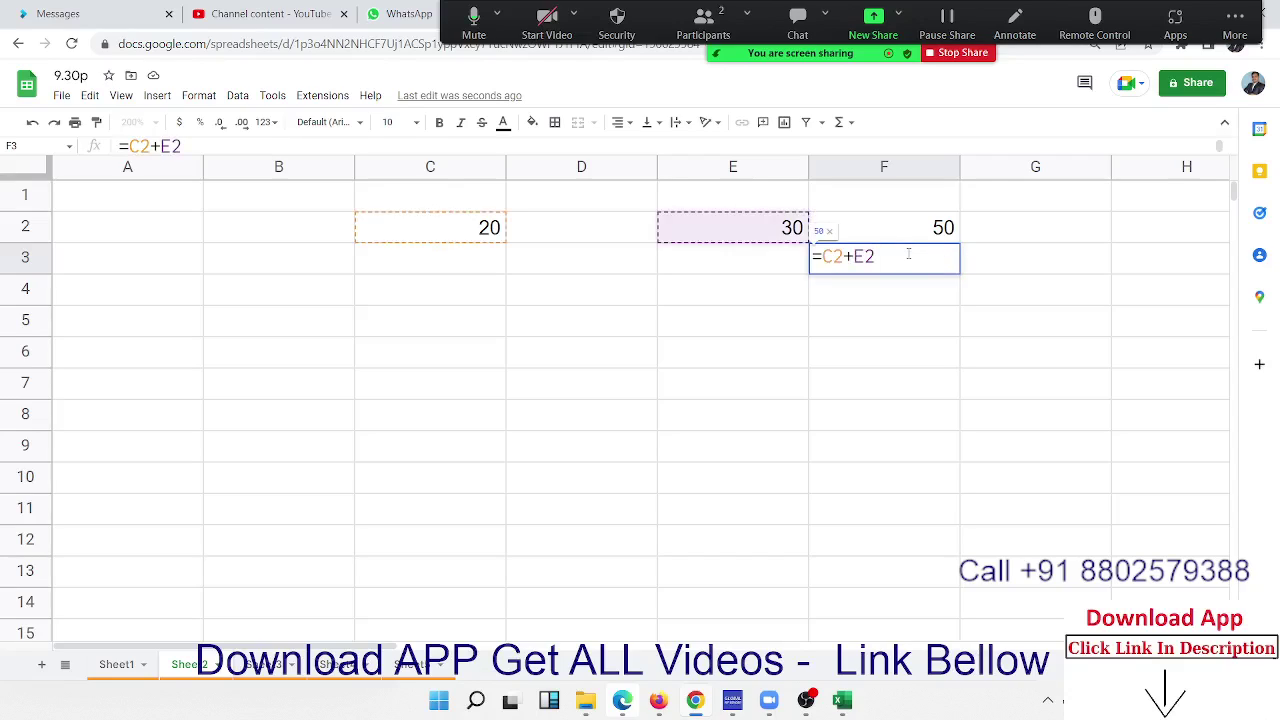
key(Return)
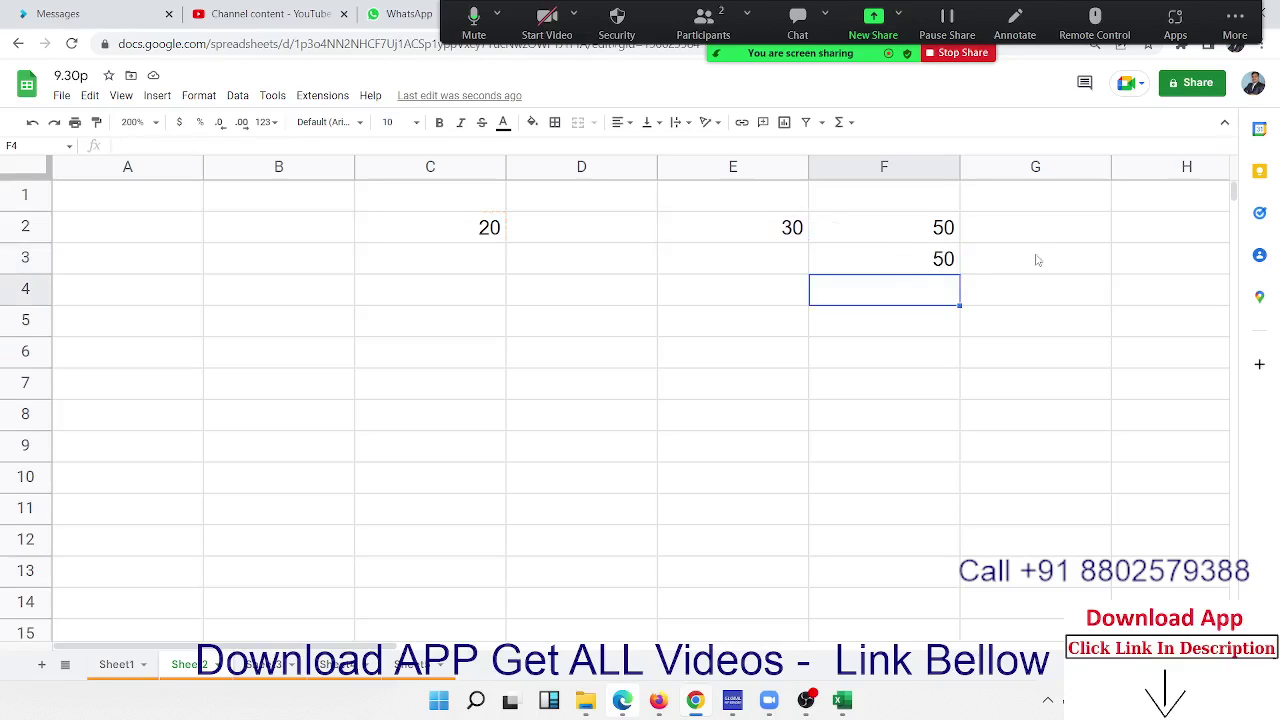
Step: Put the minus sign in G1 and a plain-text plus sign in G2, removing the +F2 formula
click(1021, 192)
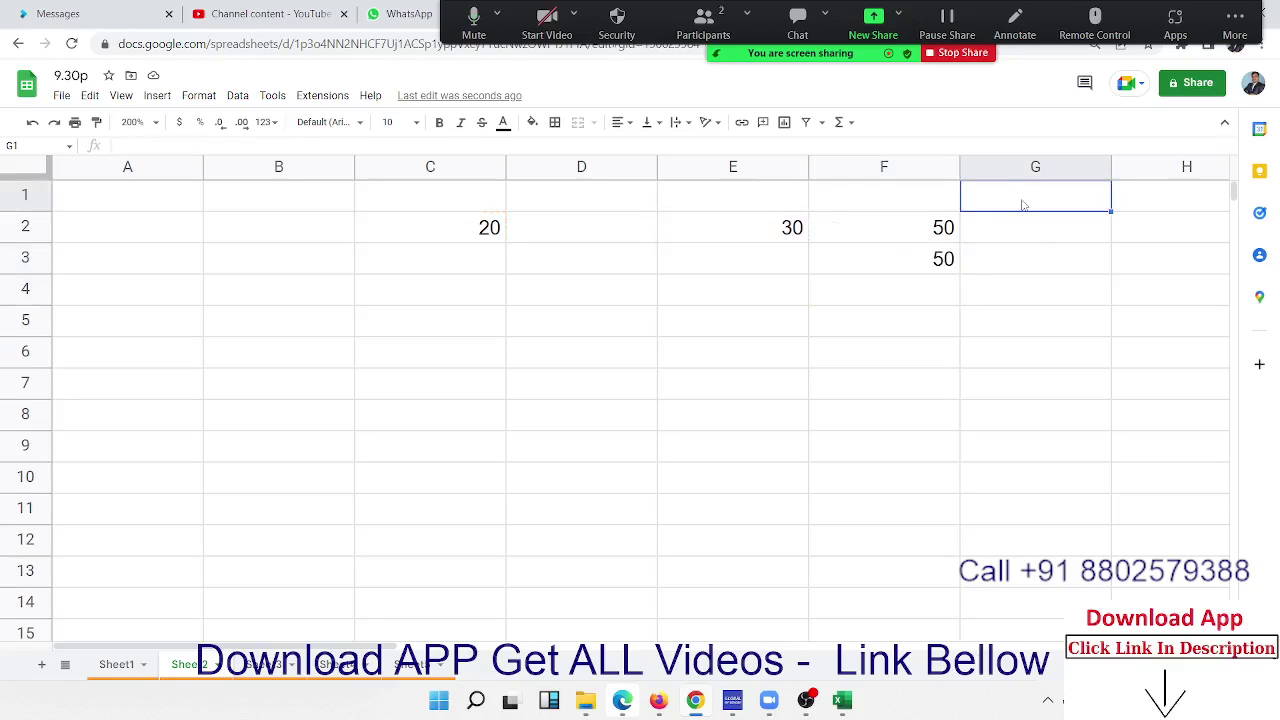
double_click(1023, 205)
text(-)
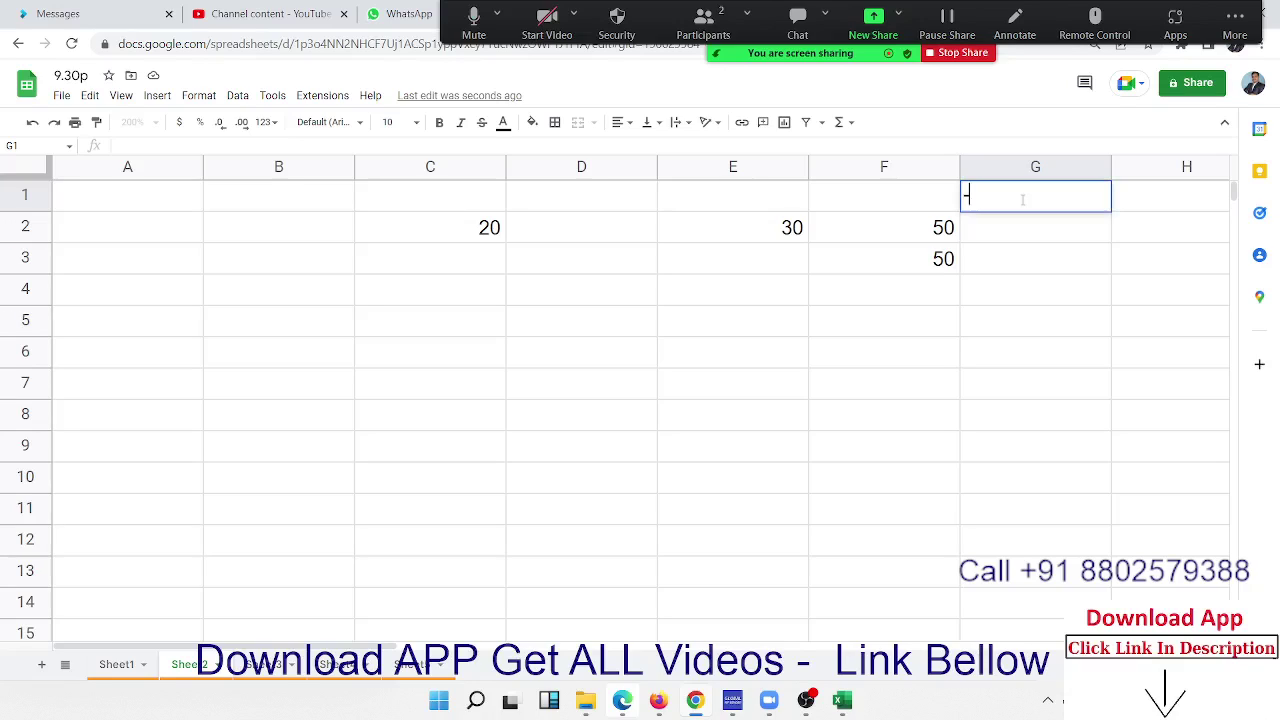
key(Return)
text(+)
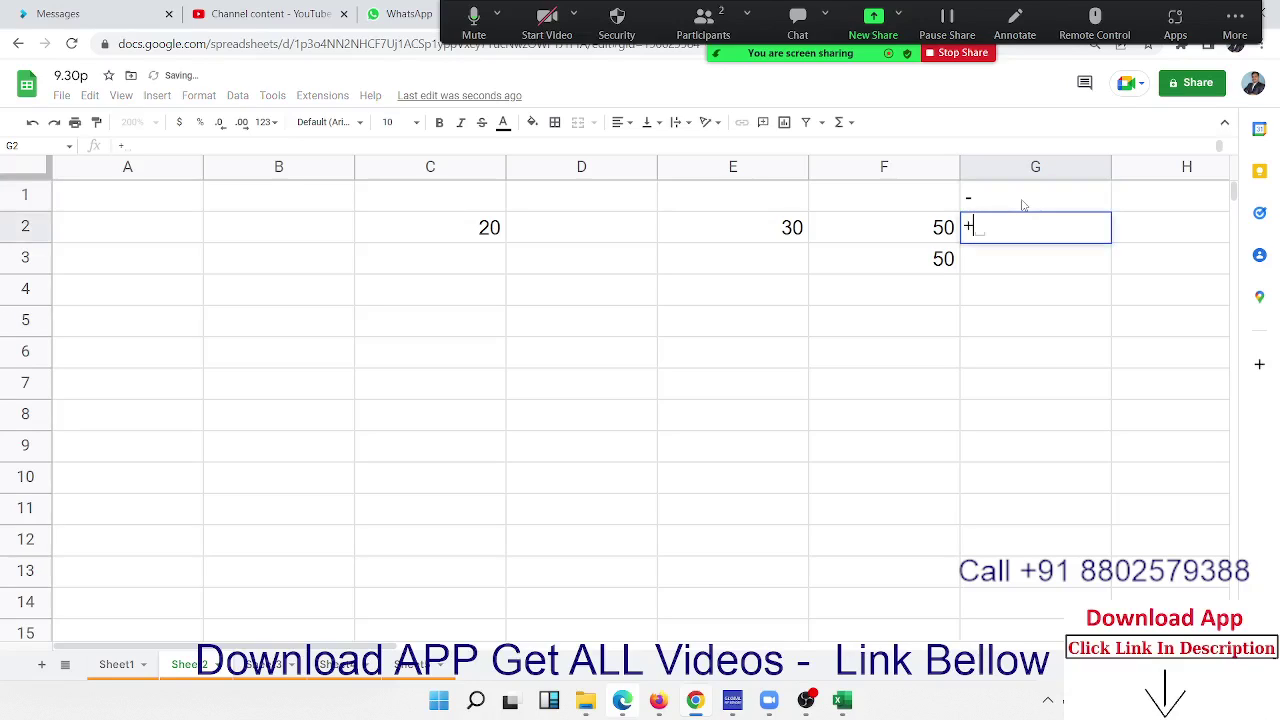
key(Return)
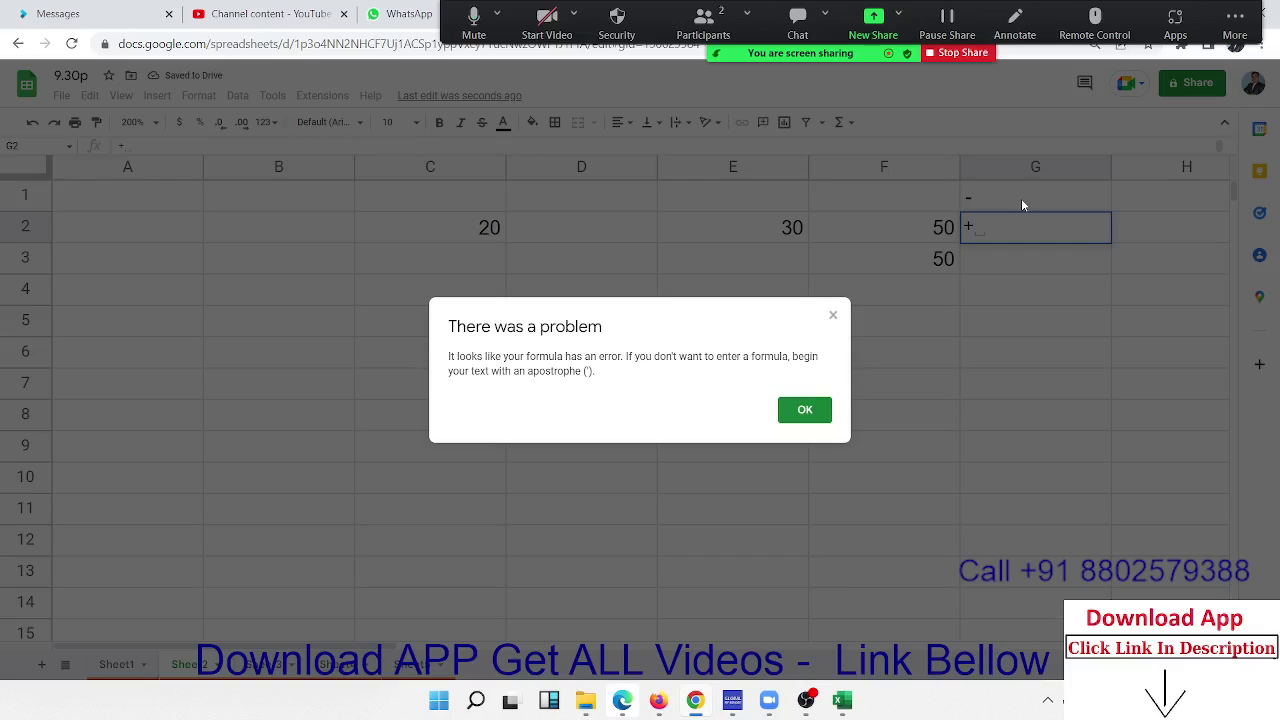
key(Return)
key(Left)
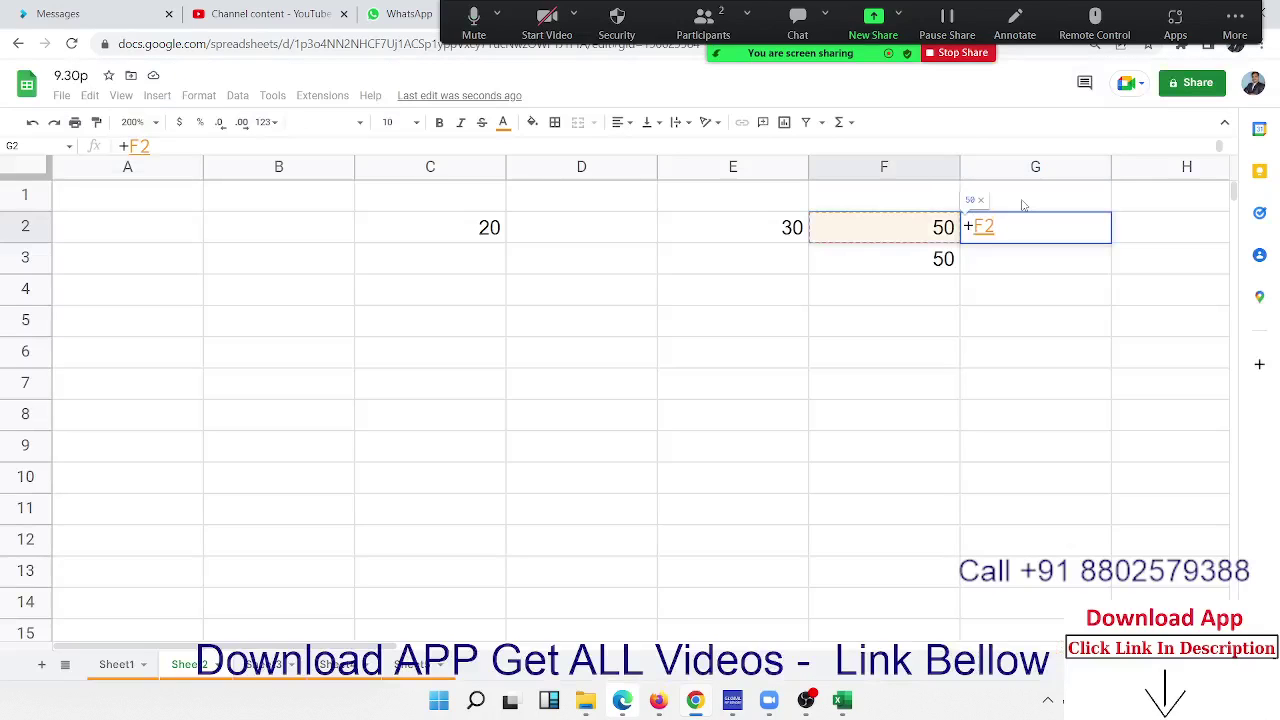
key(BackSpace)
key(BackSpace)
key(BackSpace)
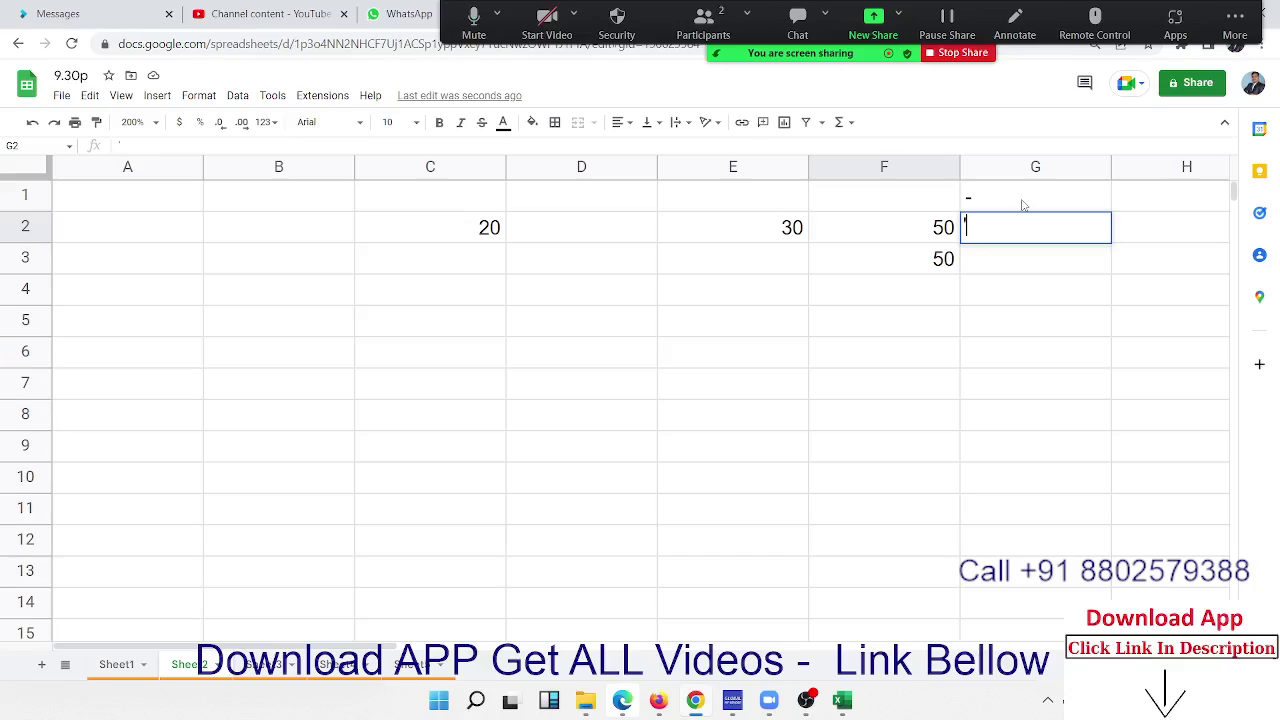
text(+)
key(Return)
Step: Enter /, * and ^ in G3:G5, then select the G1:G5 operator list
text(/)
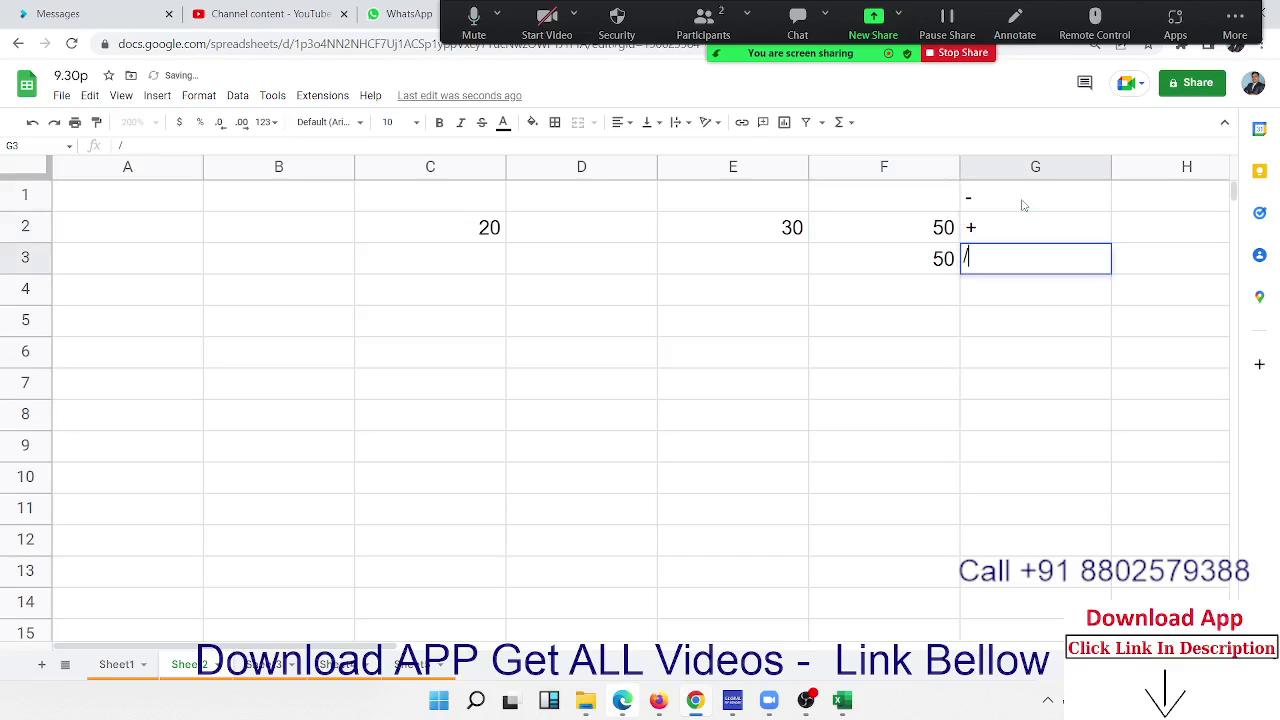
key(Return)
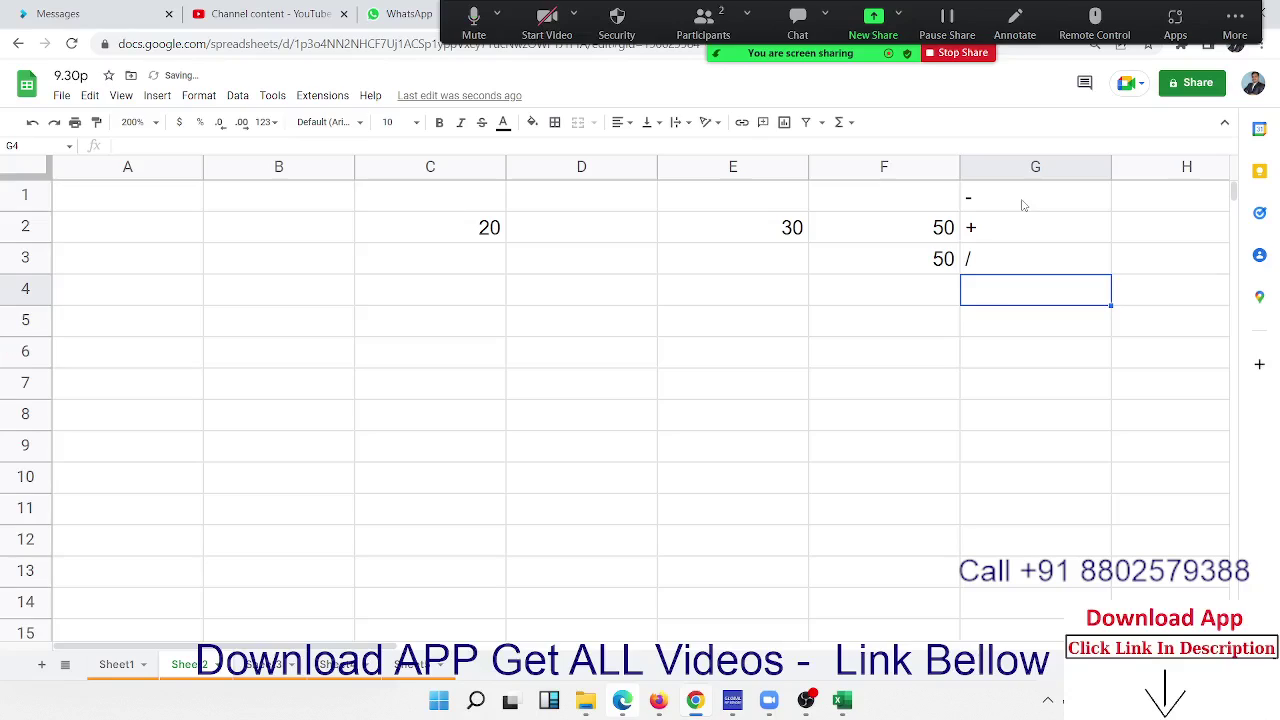
text(*)
key(Return)
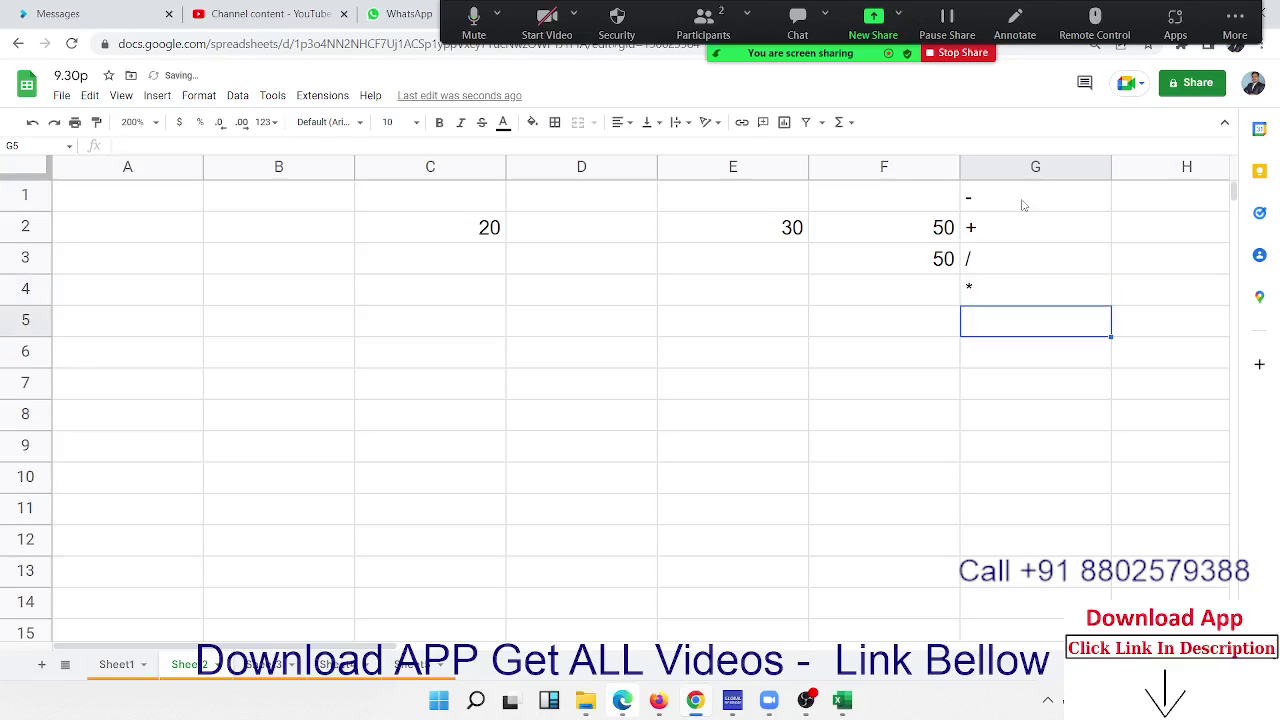
text(^)
key(Return)
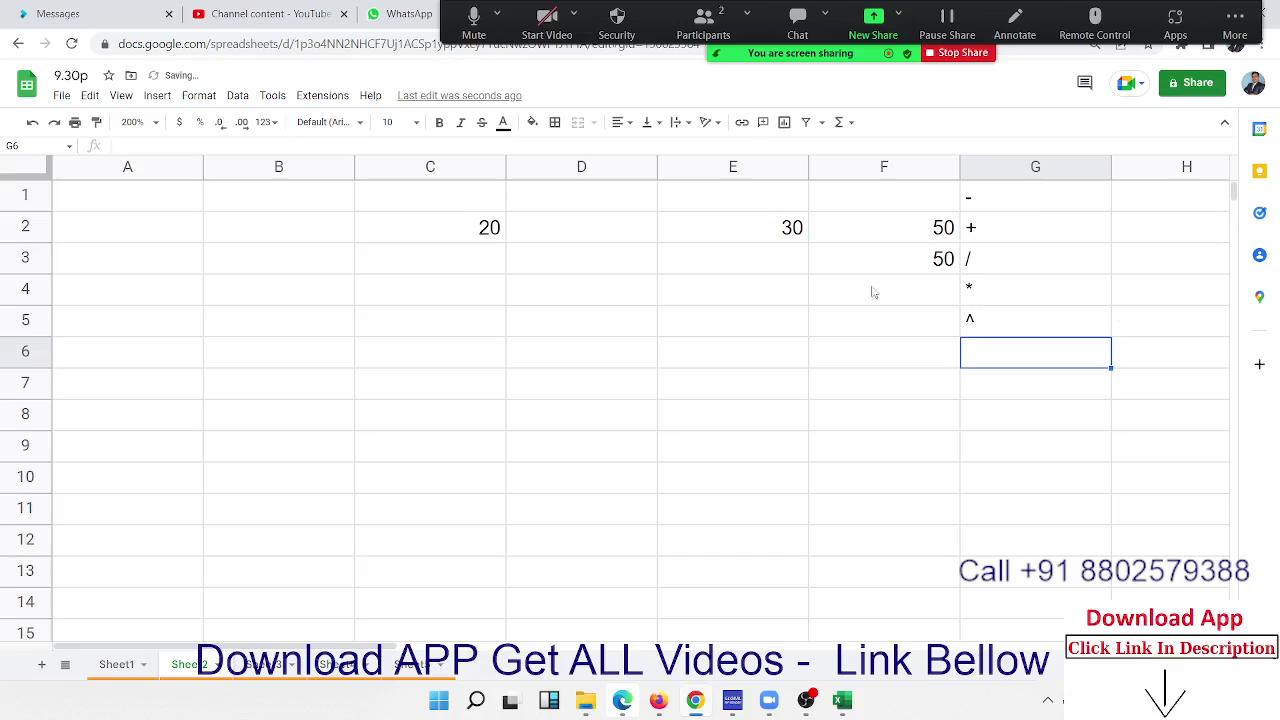
click(985, 320)
drag(976, 260, 979, 214)
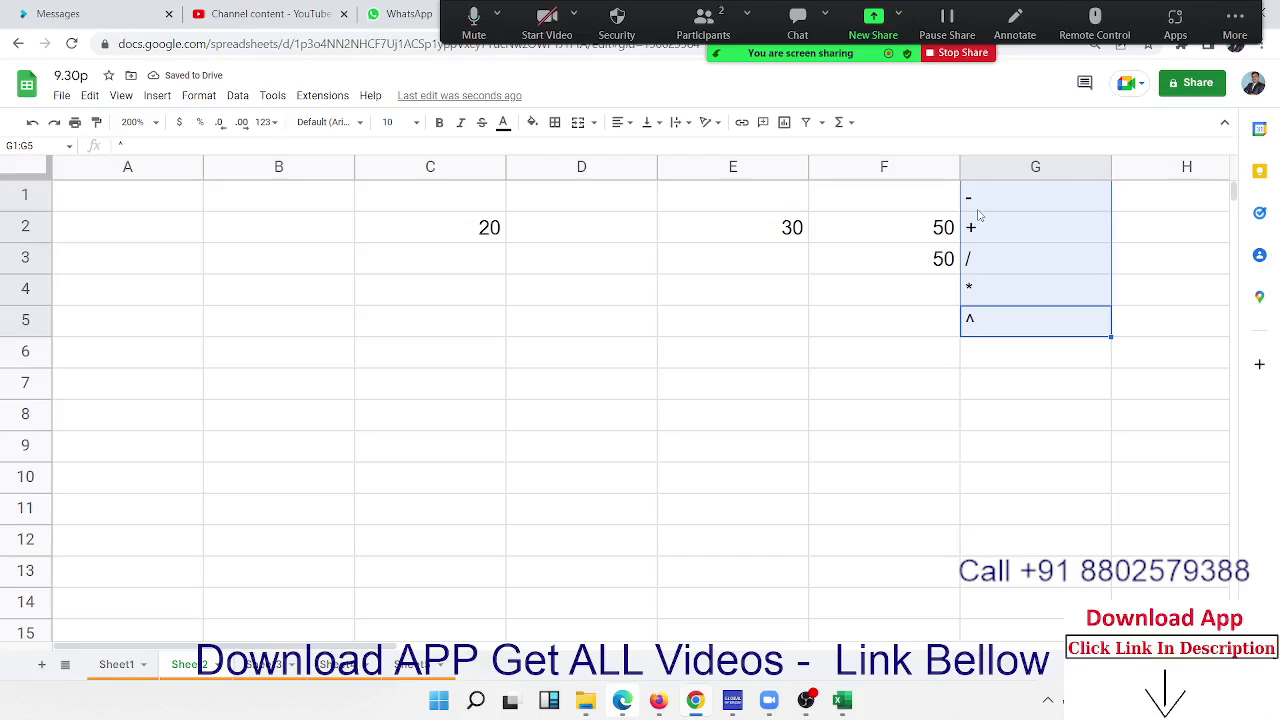
click(292, 288)
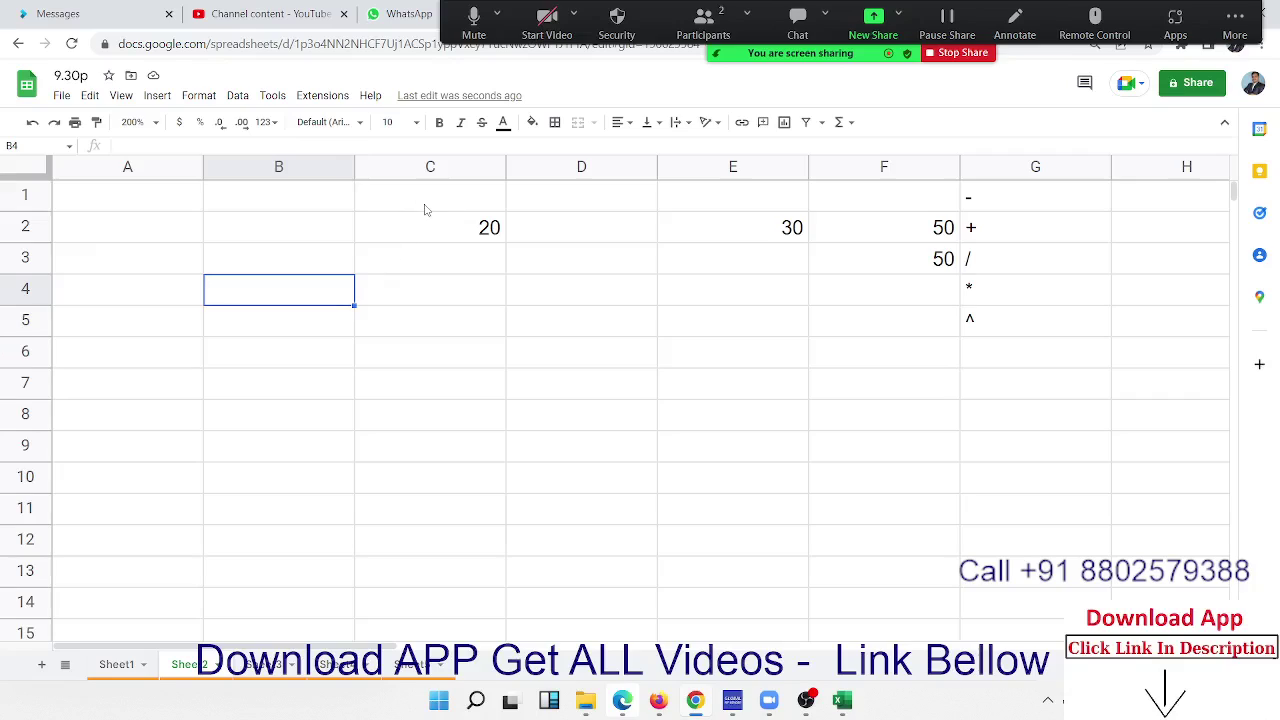
Step: Type the heading sales in A1 and 85, 36, 63, 32, 36, 63, 63 in A2:A8
mouse_move(432, 205)
mouse_down()
mouse_move(633, 261)
mouse_move(726, 319)
mouse_up()
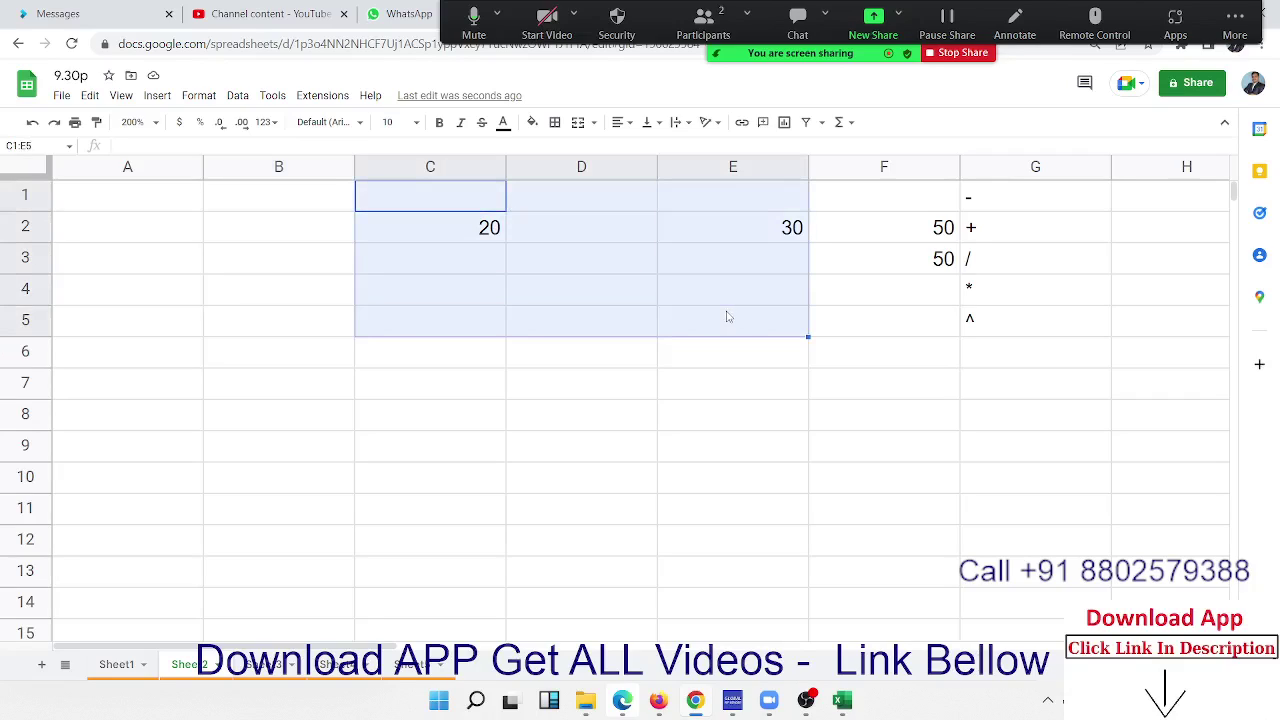
click(123, 211)
text(sale)
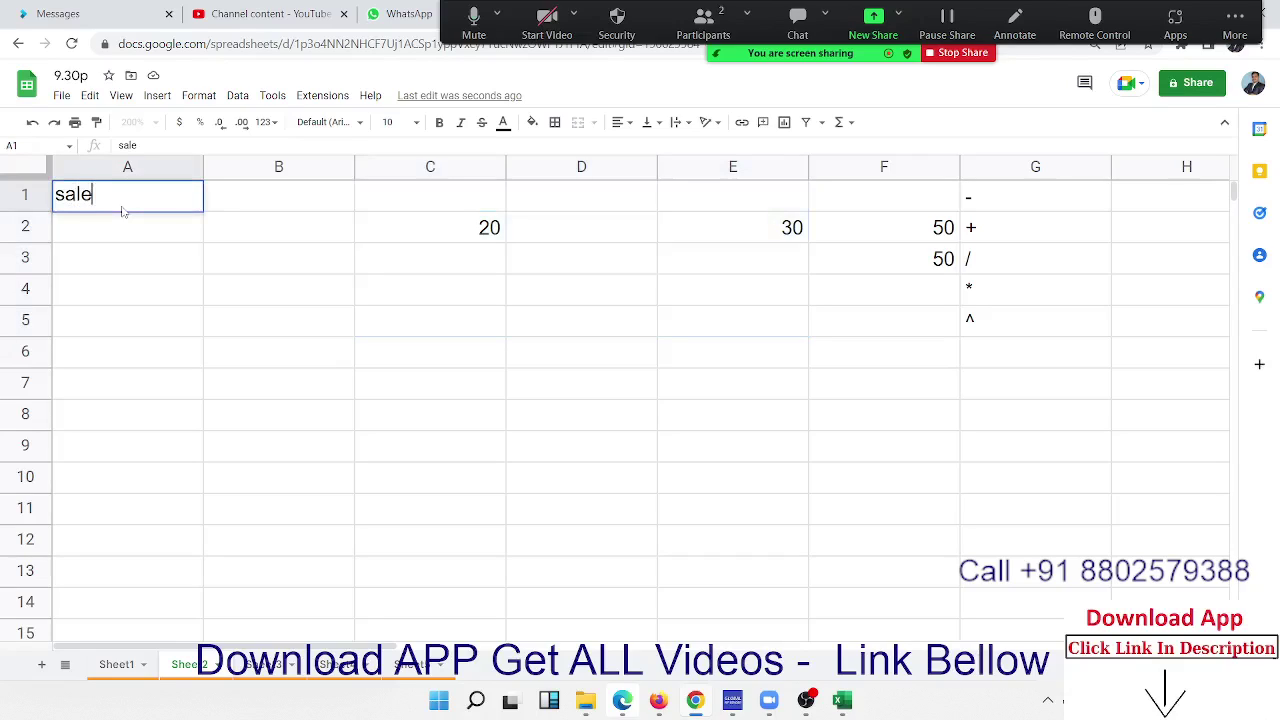
text(s)
key(Return)
text(85)
key(Return)
text(36)
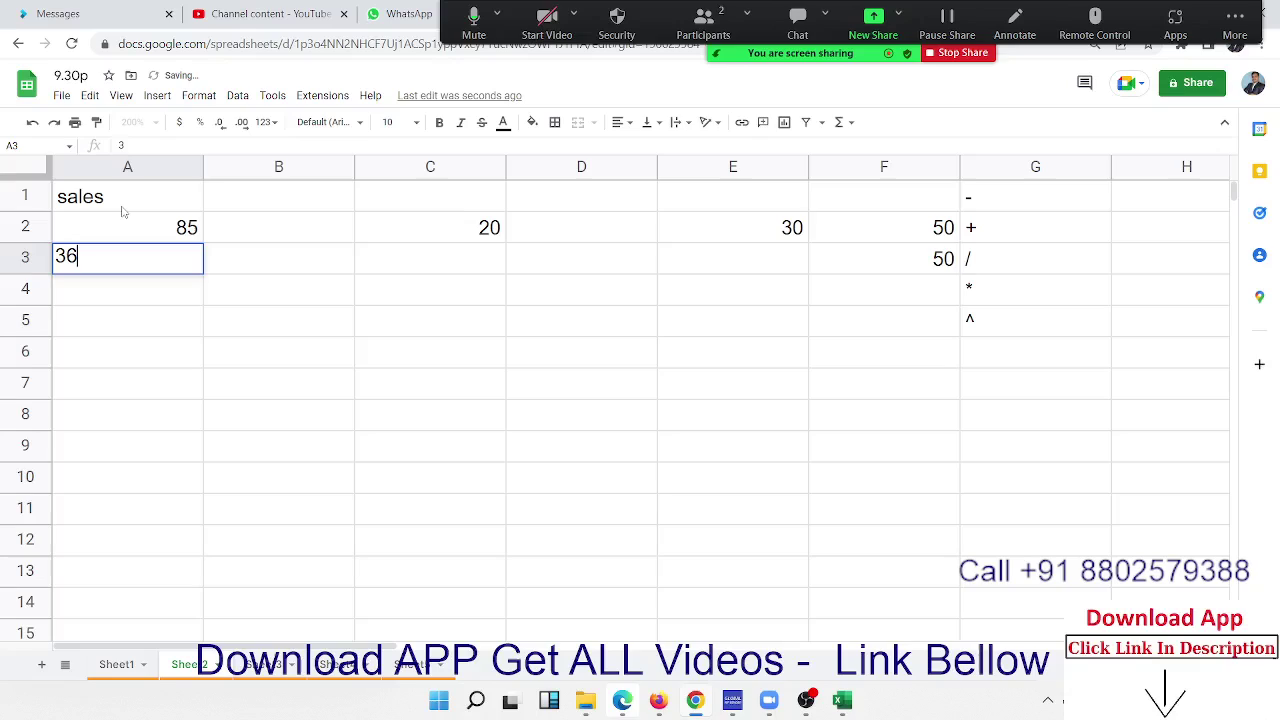
key(Return)
text(63)
key(Return)
text(32)
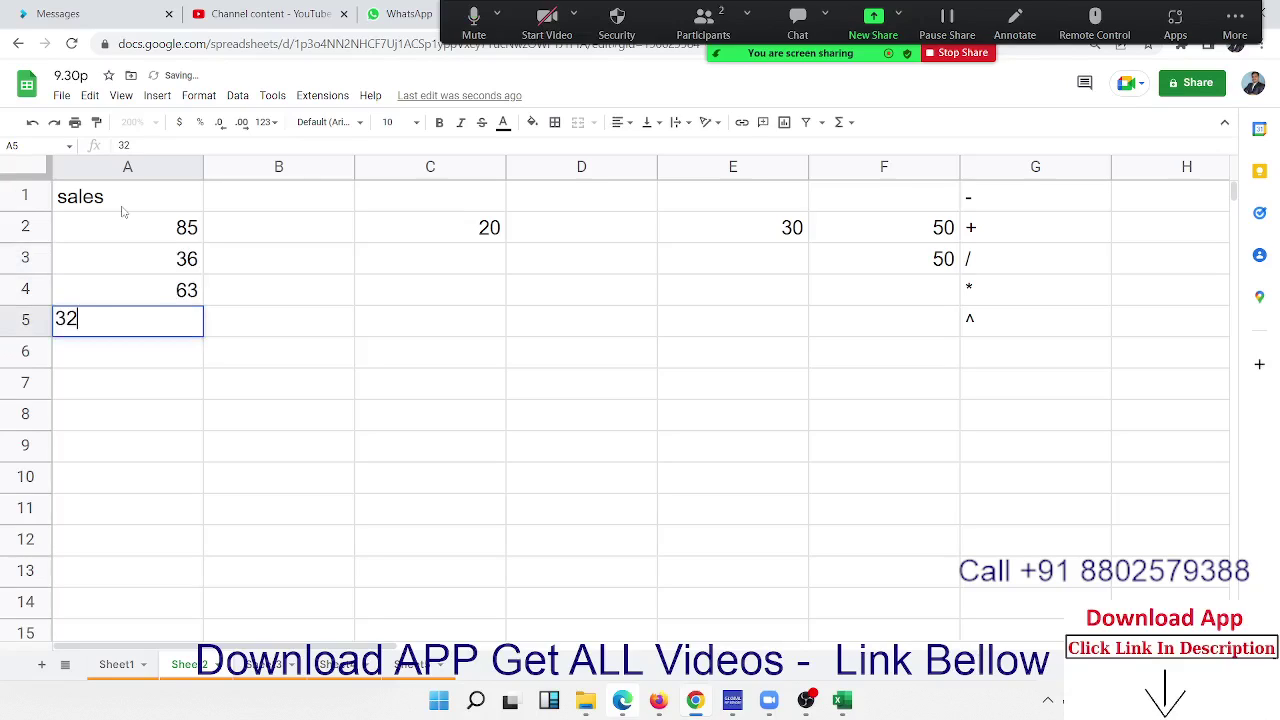
key(Return)
text(36)
key(Return)
text(63)
key(Return)
text(63)
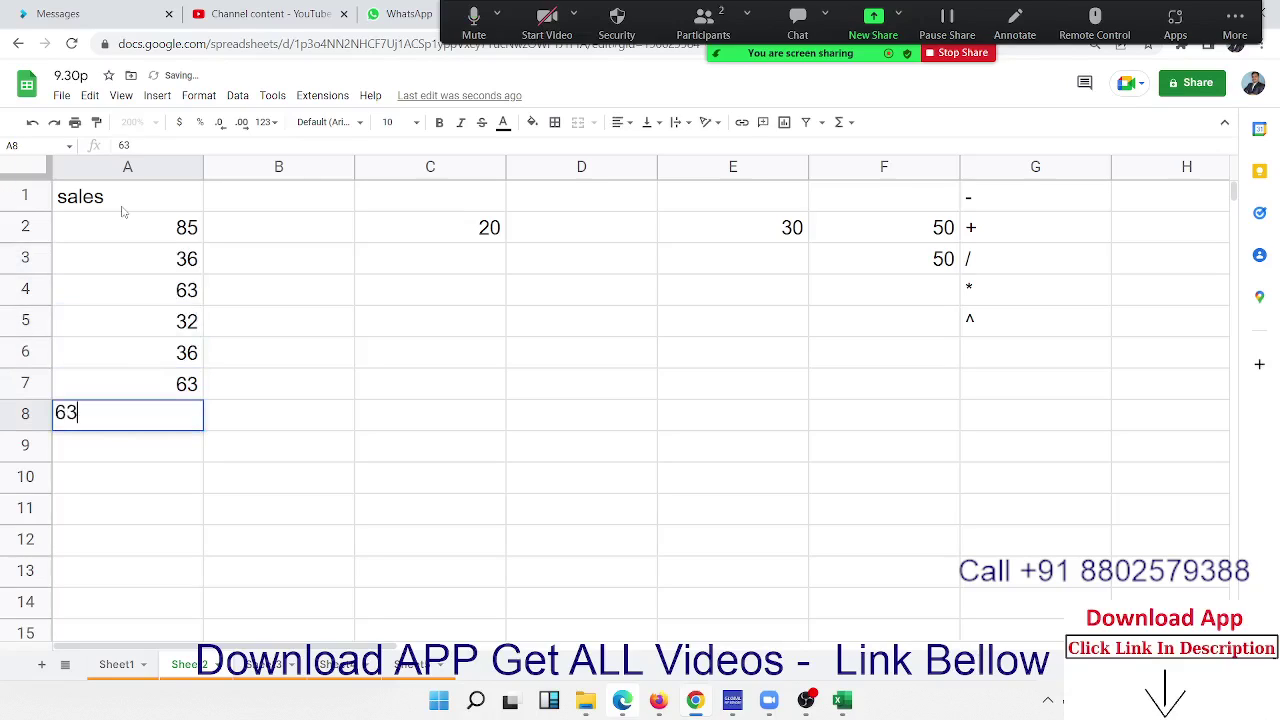
key(Return)
Step: Move to cell B2, beside the first sales value 85
click(123, 208)
key(Down)
key(Right)
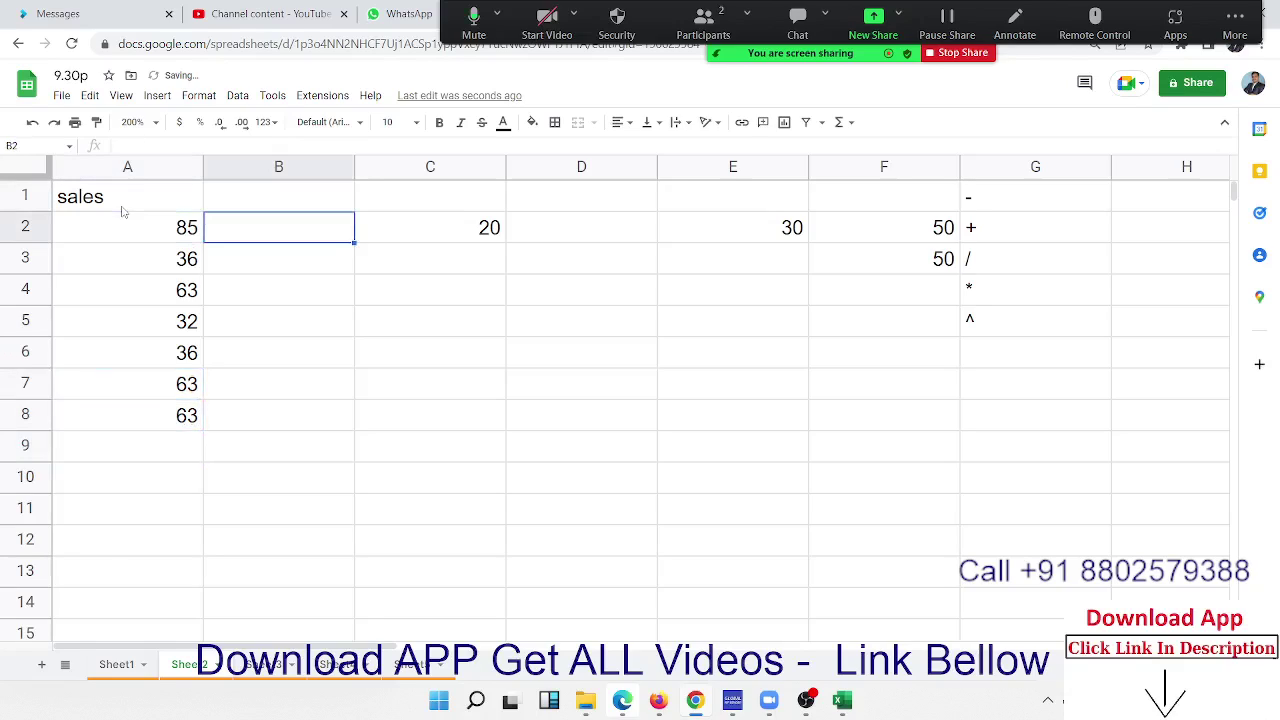
key(Left)
key(Right)
key(shift+Down)
key(shift+Down)
key(shift+Down)
key(shift+Down)
key(shift+Up)
key(shift+Up)
key(shift+Up)
key(shift+Down)
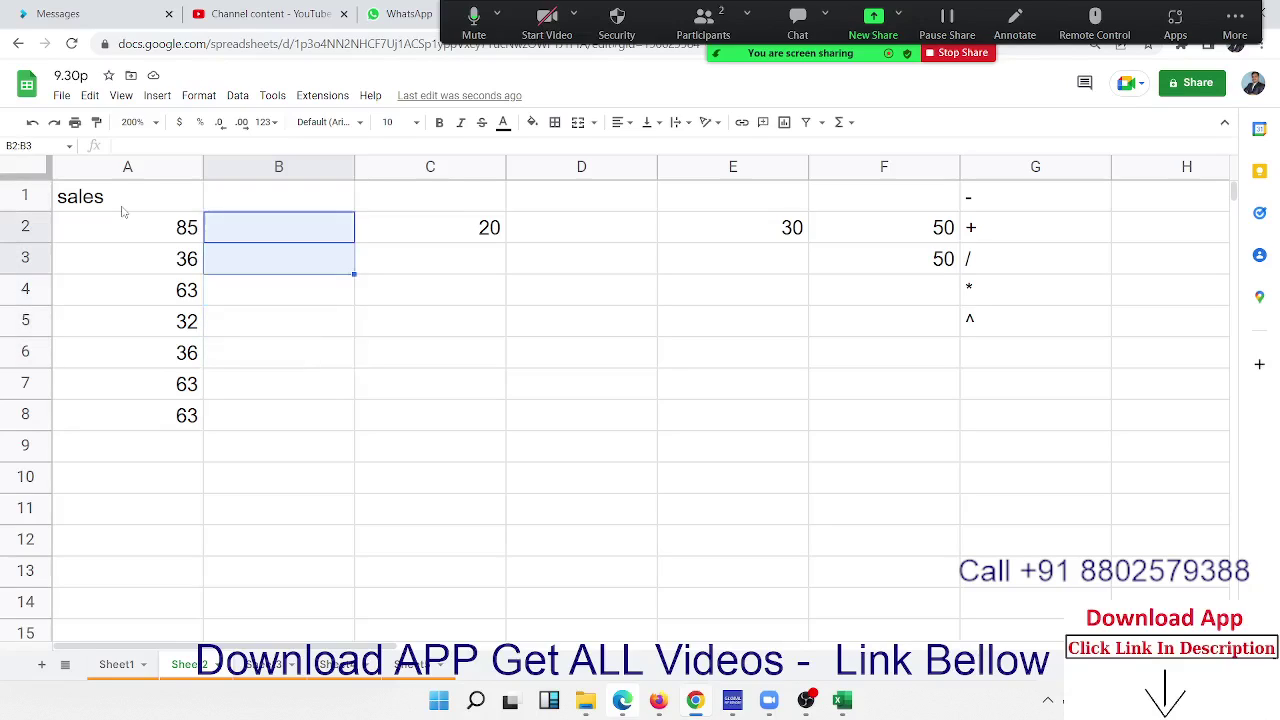
key(shift+Down)
key(shift+Down)
key(shift+Down)
key(shift+Down)
key(shift+Down)
key(Up)
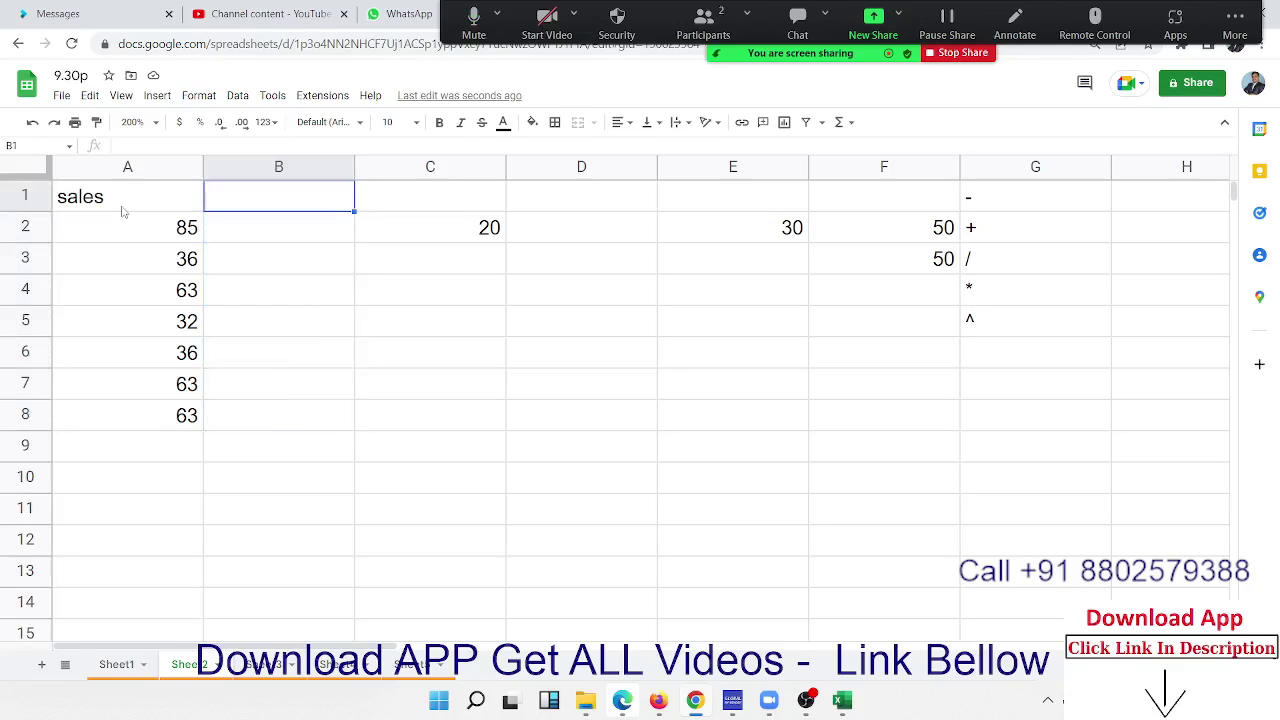
key(Down)
Step: Enter =A2+50 in B2 and fill it down to B8
text(=)
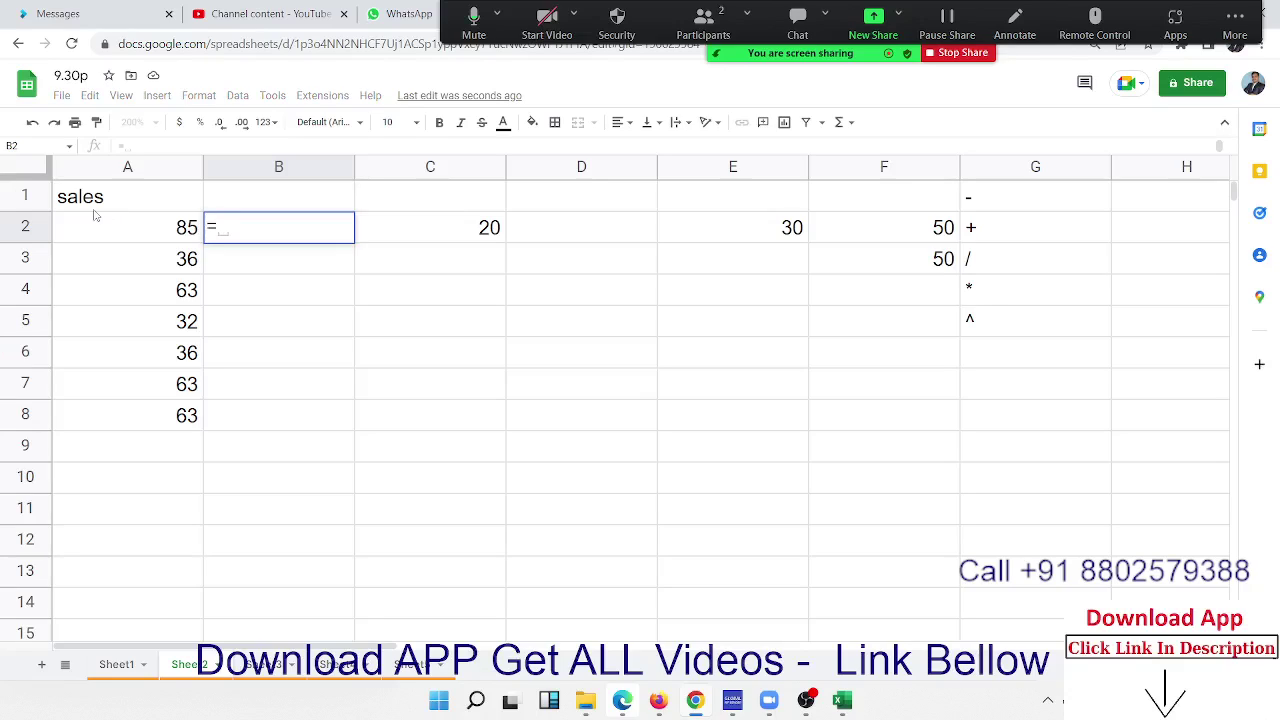
click(123, 233)
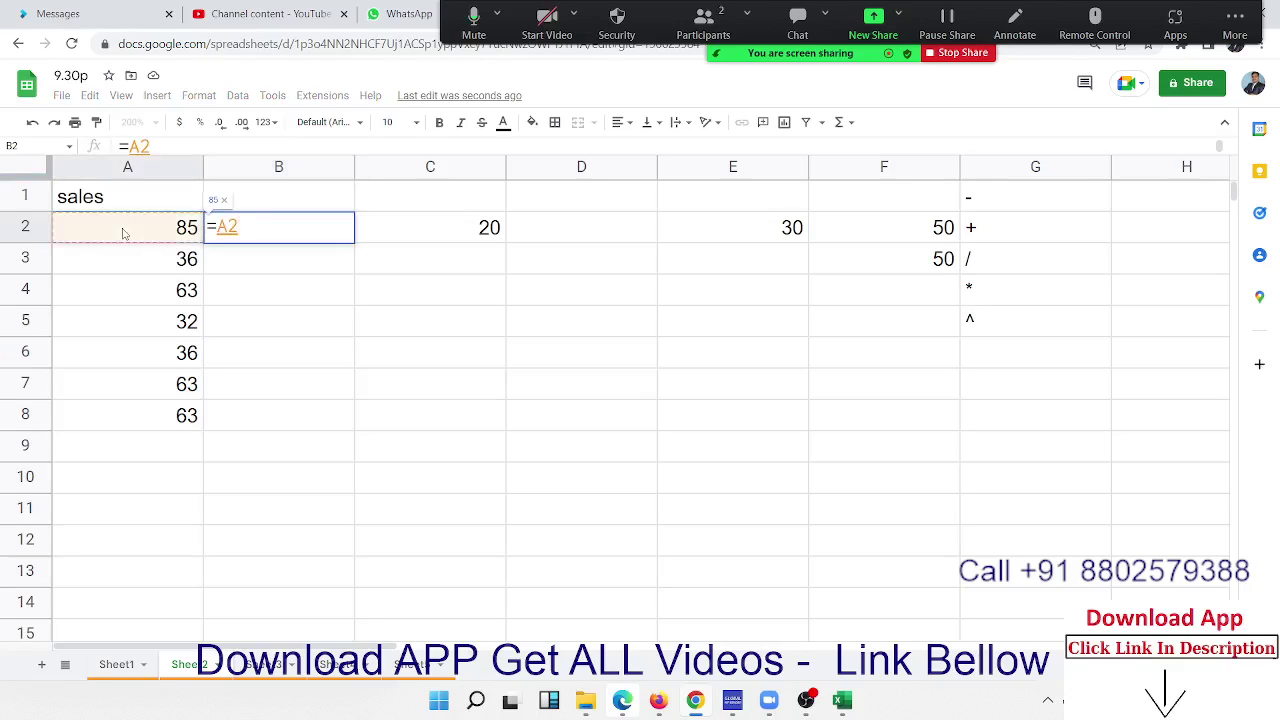
text(+50)
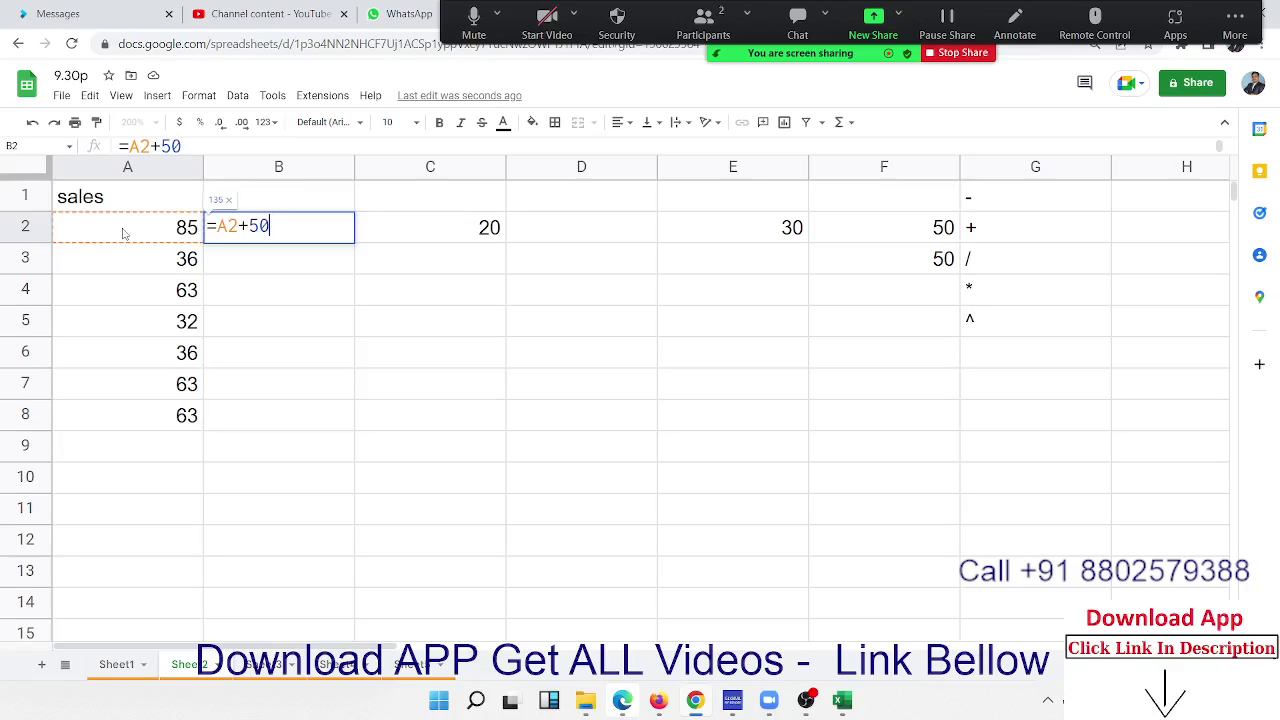
key(Return)
key(Up)
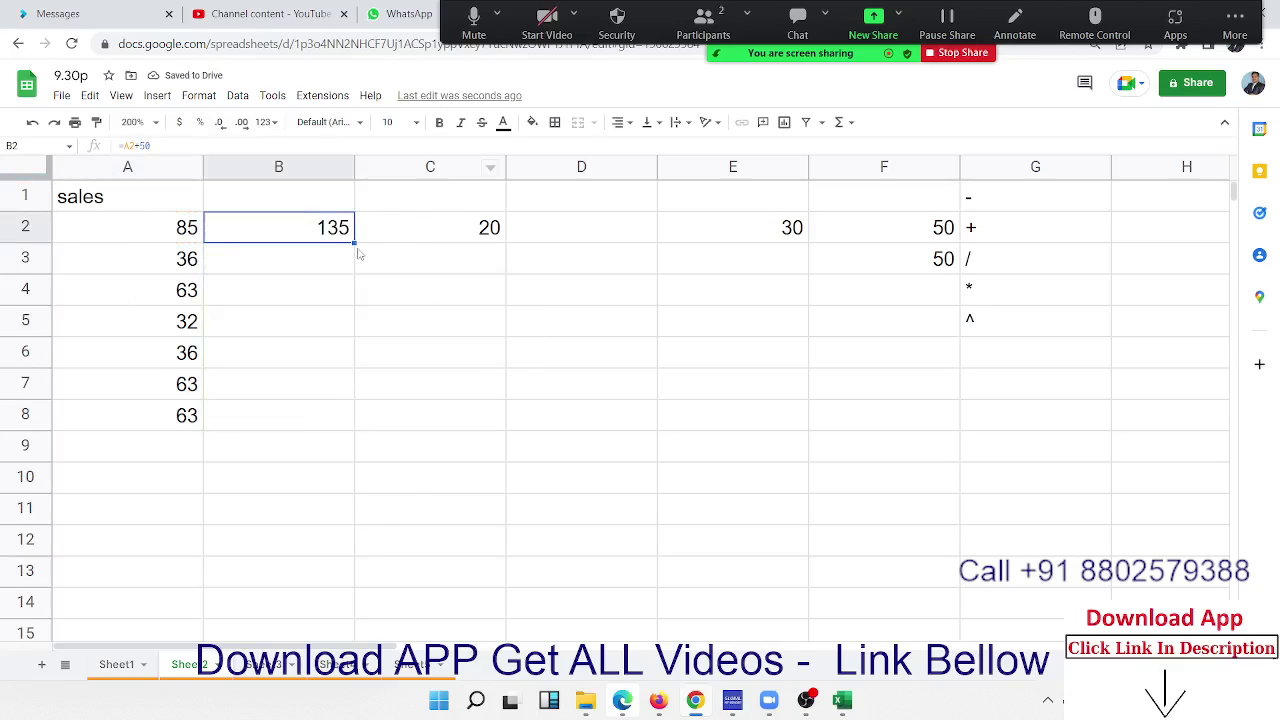
drag(354, 242, 328, 422)
Step: Inspect the B2 through B5 formulas to confirm each references its own sales row
double_click(328, 232)
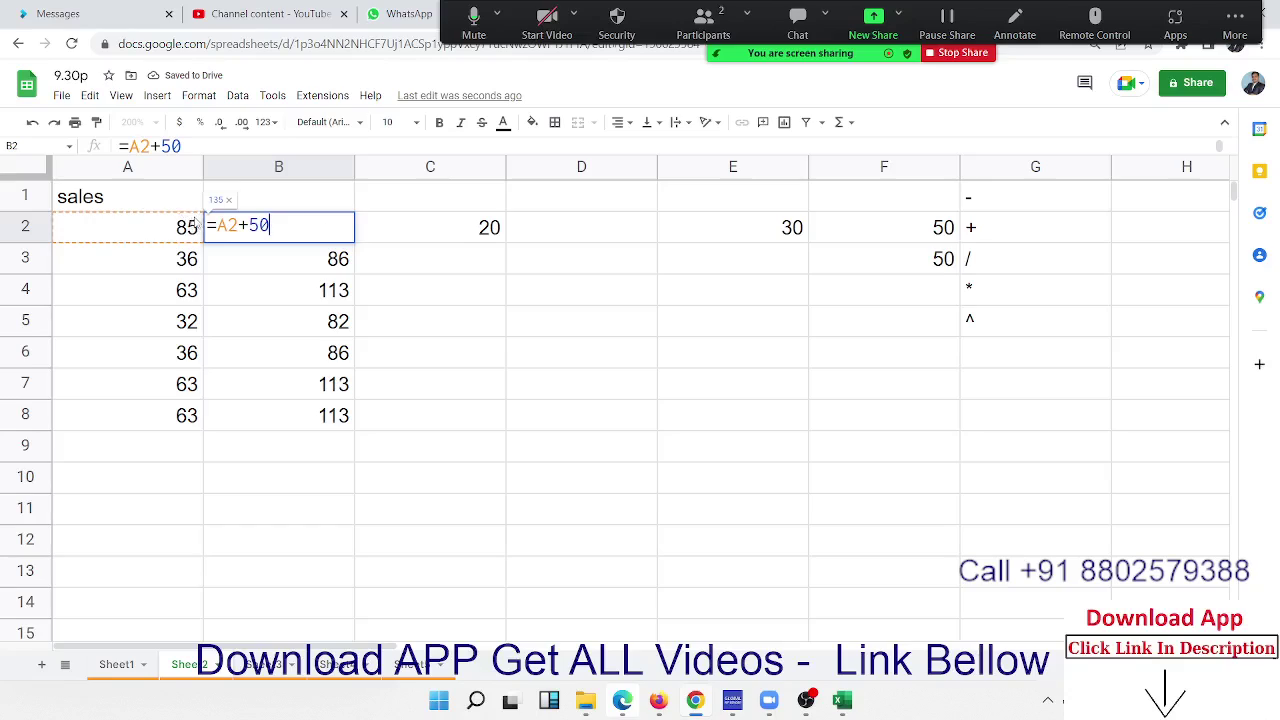
key(Return)
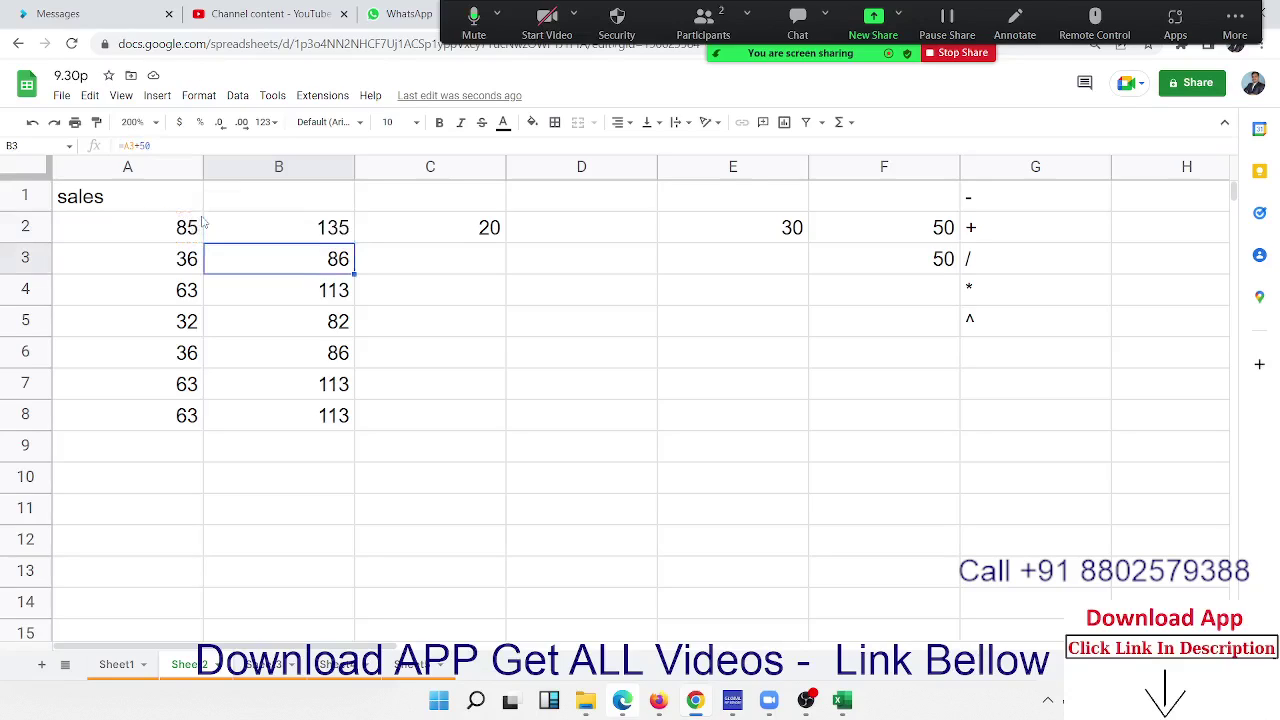
double_click(259, 261)
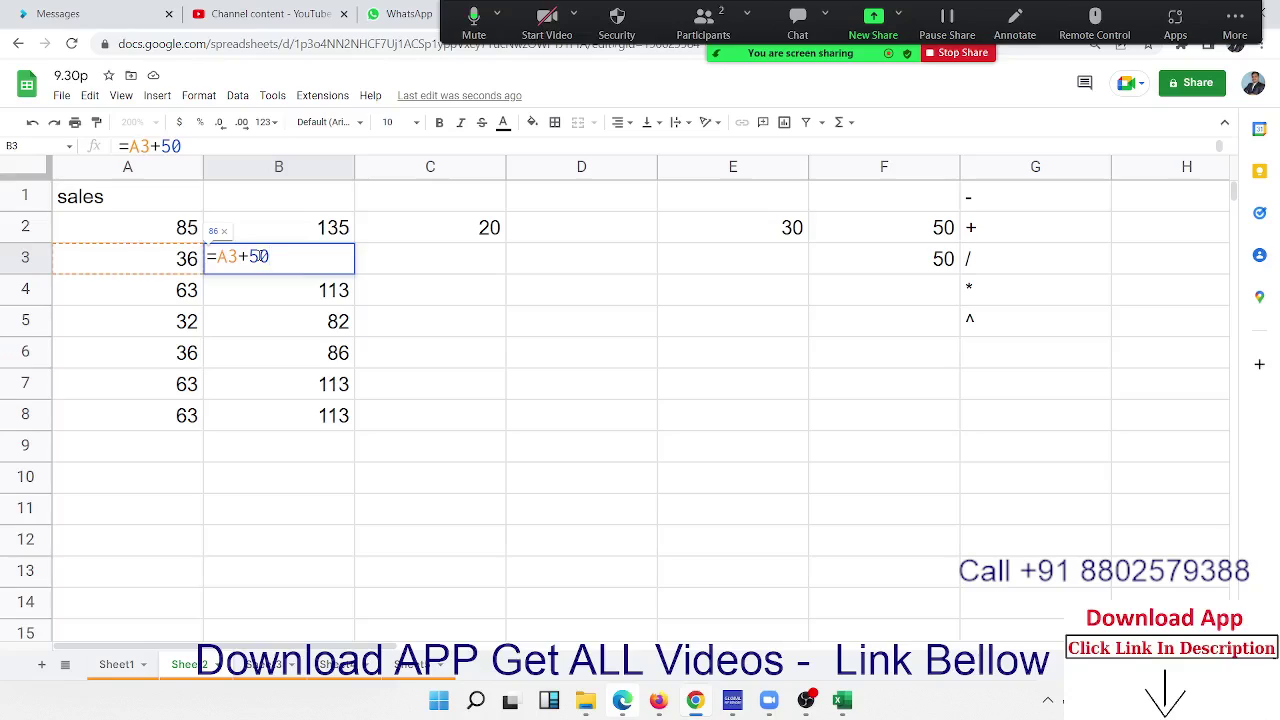
key(Return)
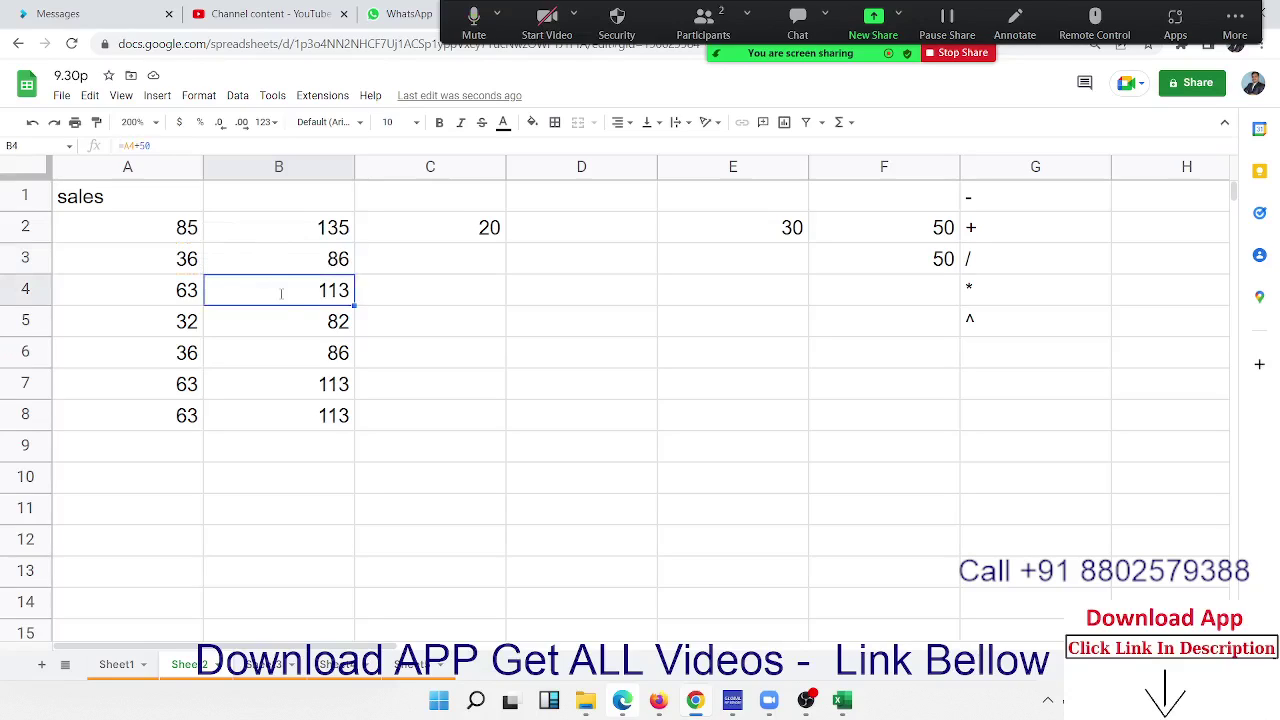
double_click(281, 292)
key(Return)
double_click(281, 302)
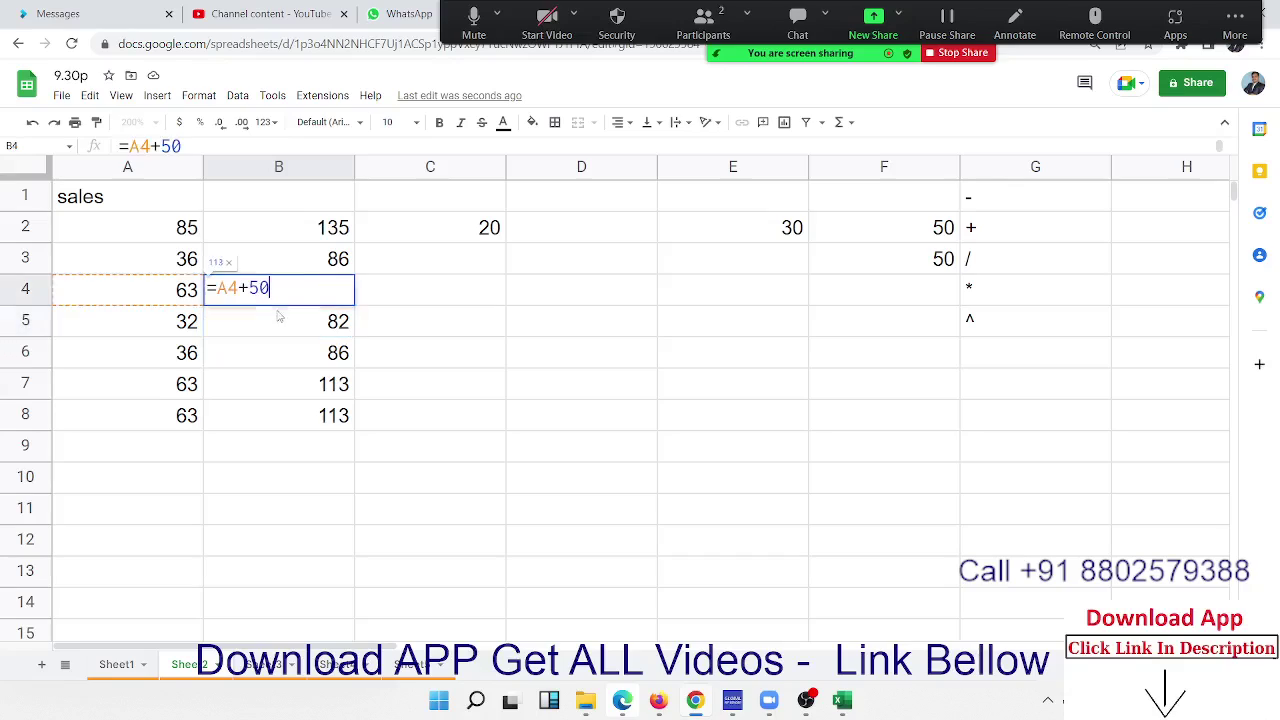
key(Return)
double_click(280, 318)
key(Return)
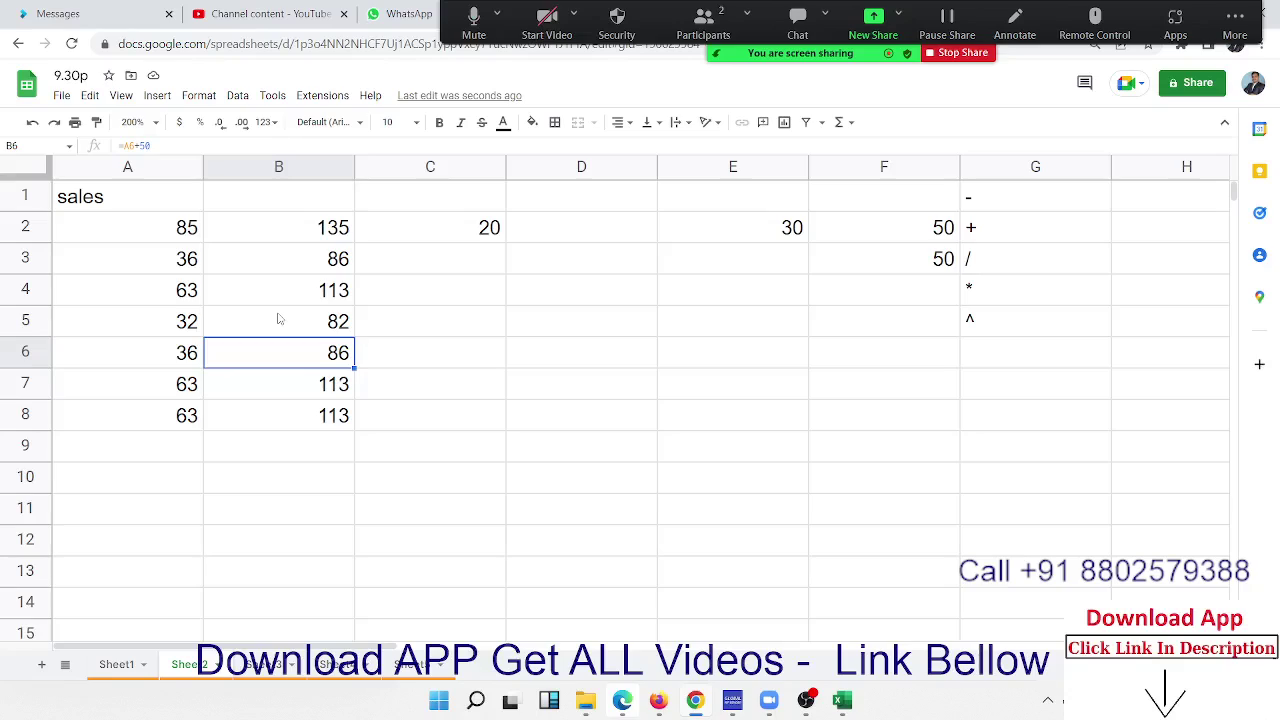
key(Up)
key(Up)
key(Up)
key(Up)
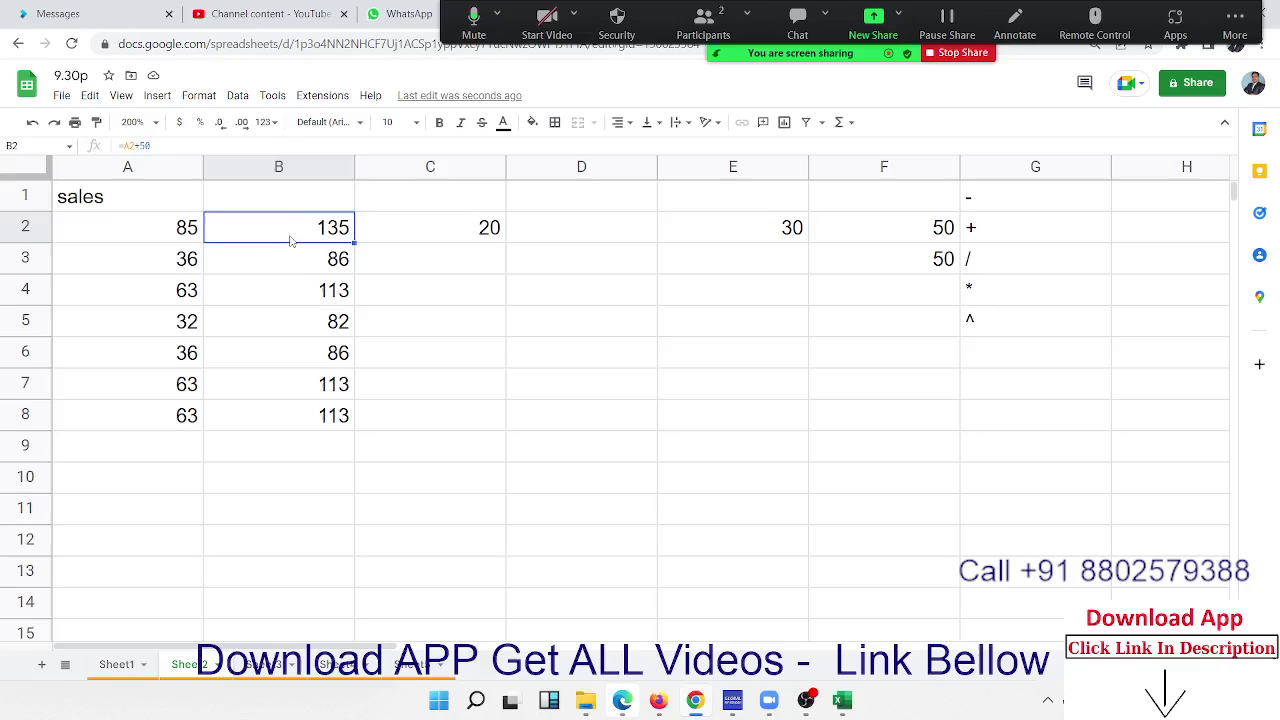
double_click(229, 225)
double_click(228, 225)
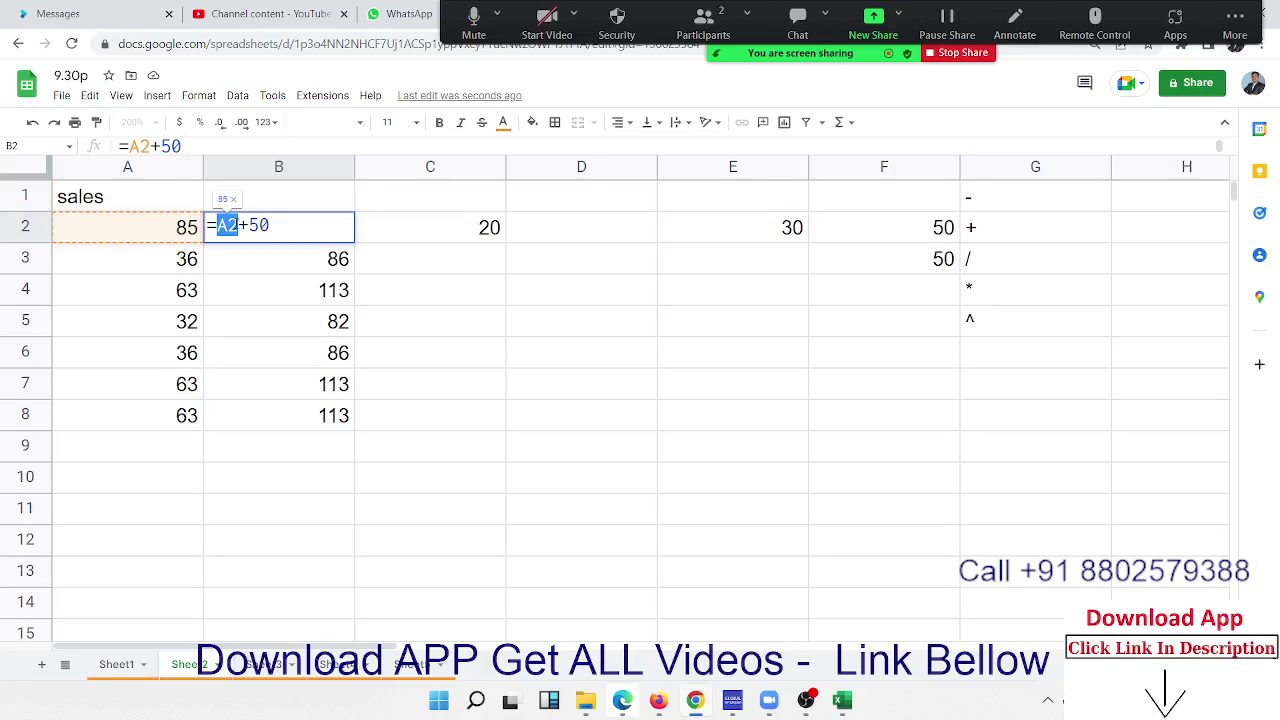
key(Return)
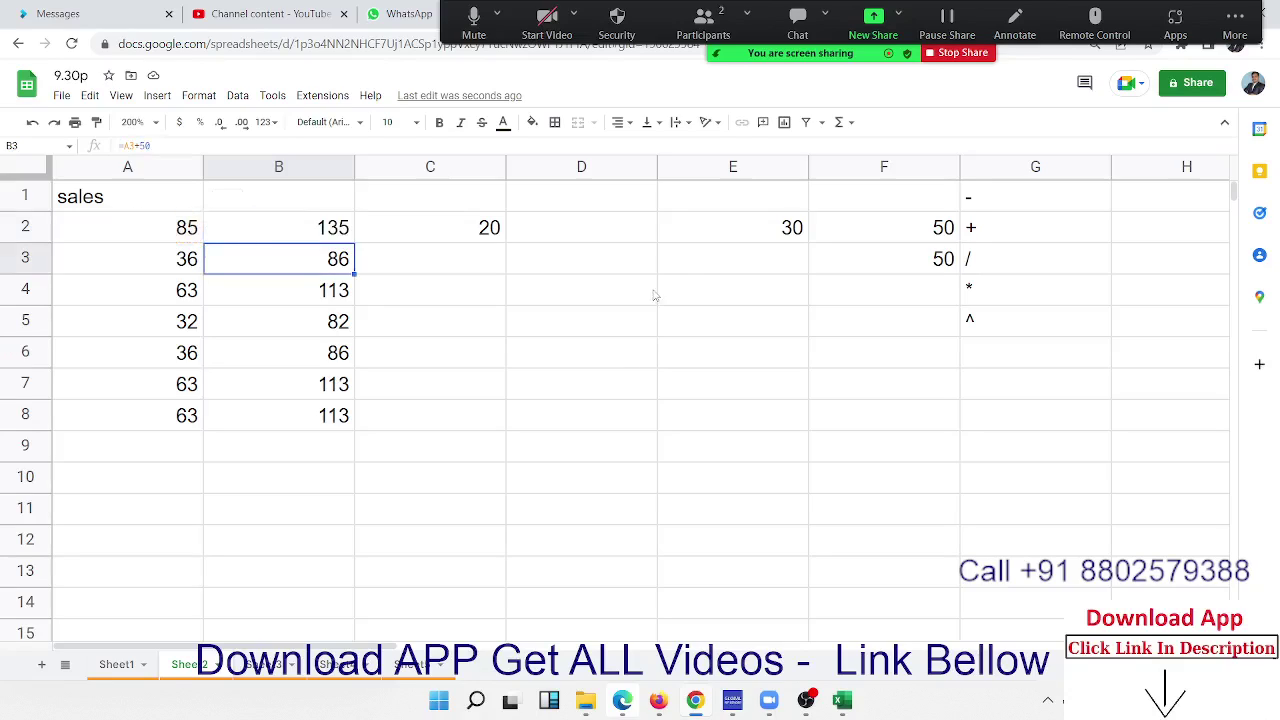
Step: Enter 50 in E6 and 30 in F6
click(743, 361)
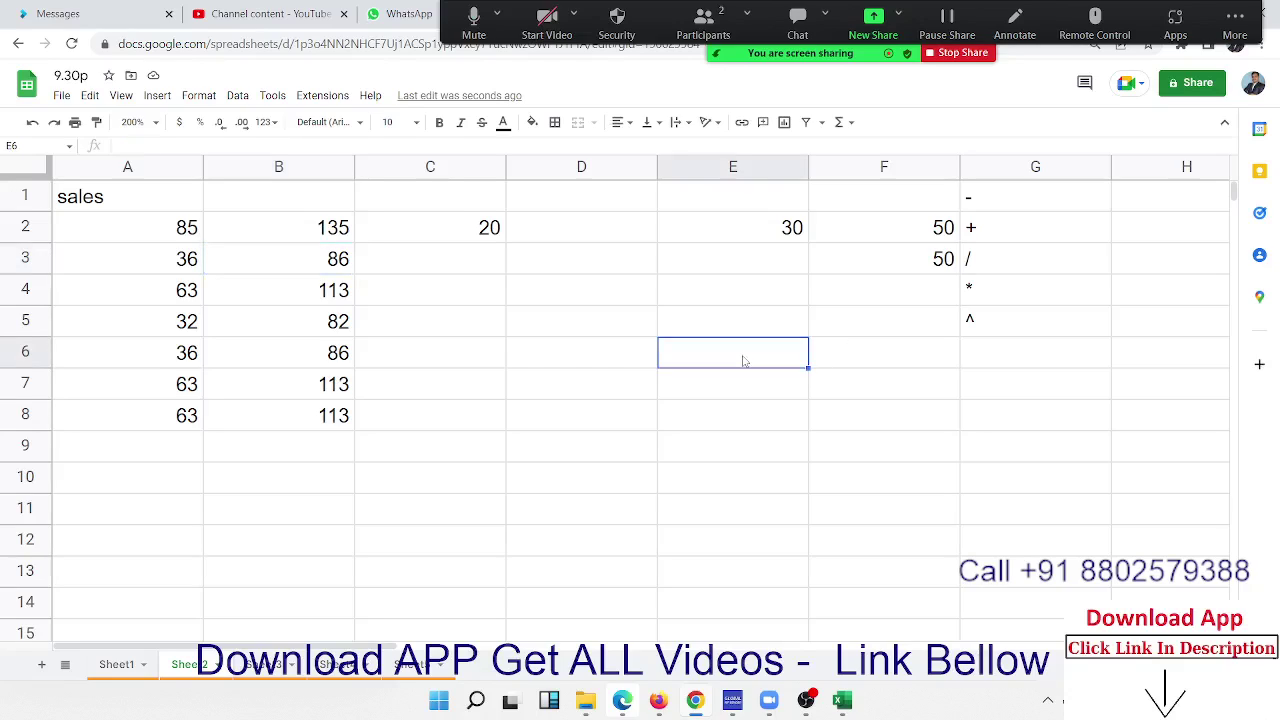
text(50)
key(Tab)
text(3)
key(Tab)
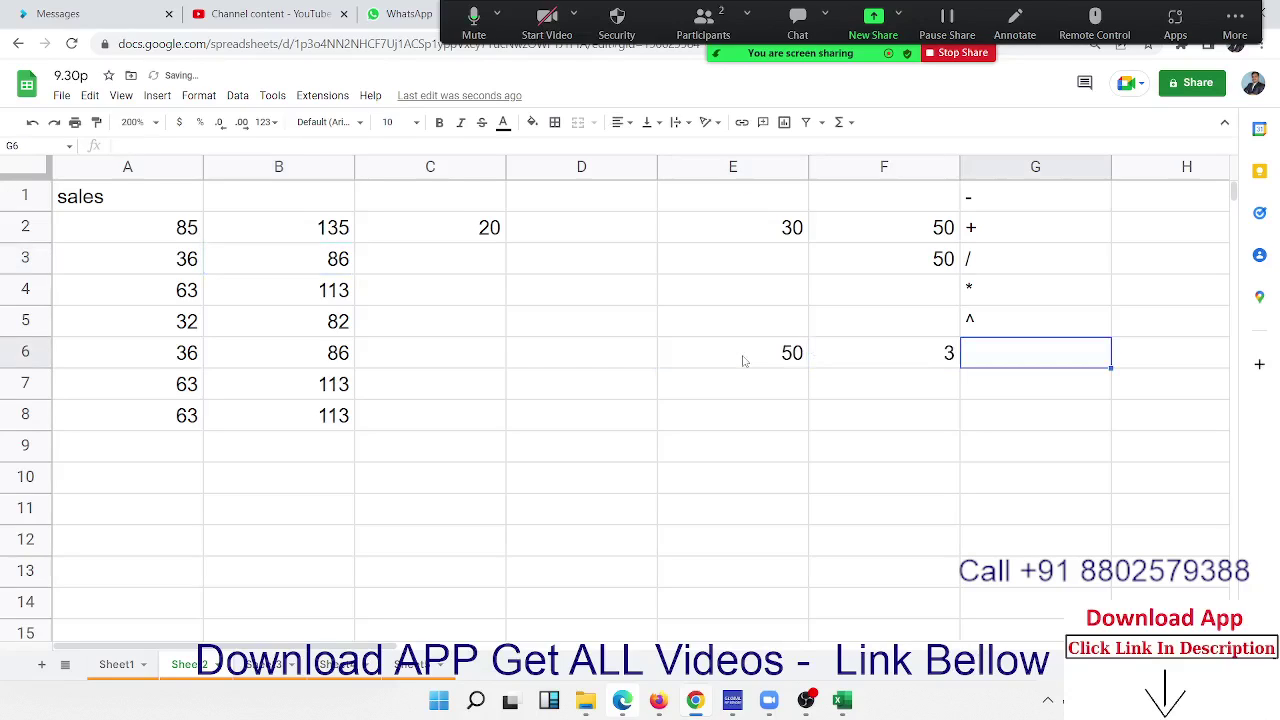
key(Left)
key(F2)
text(0)
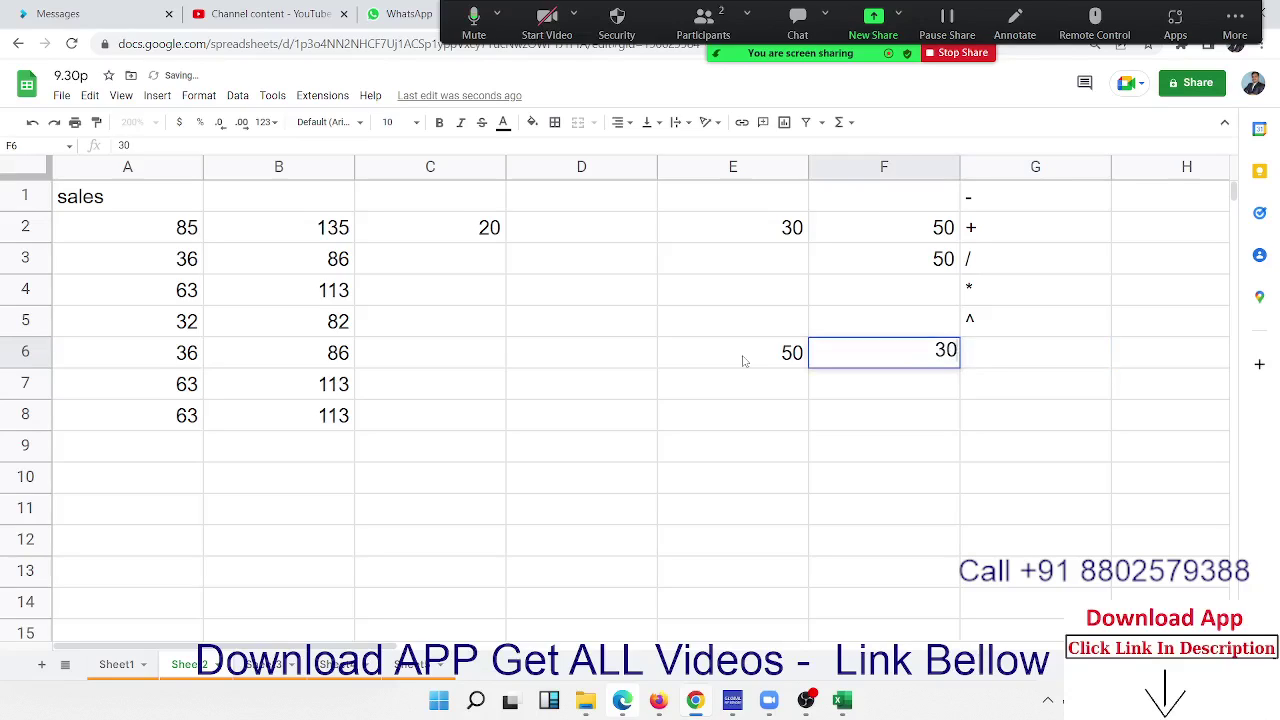
key(Tab)
Step: Type =50+30 in G6 to show 80, then change F6 to 40
text(=)
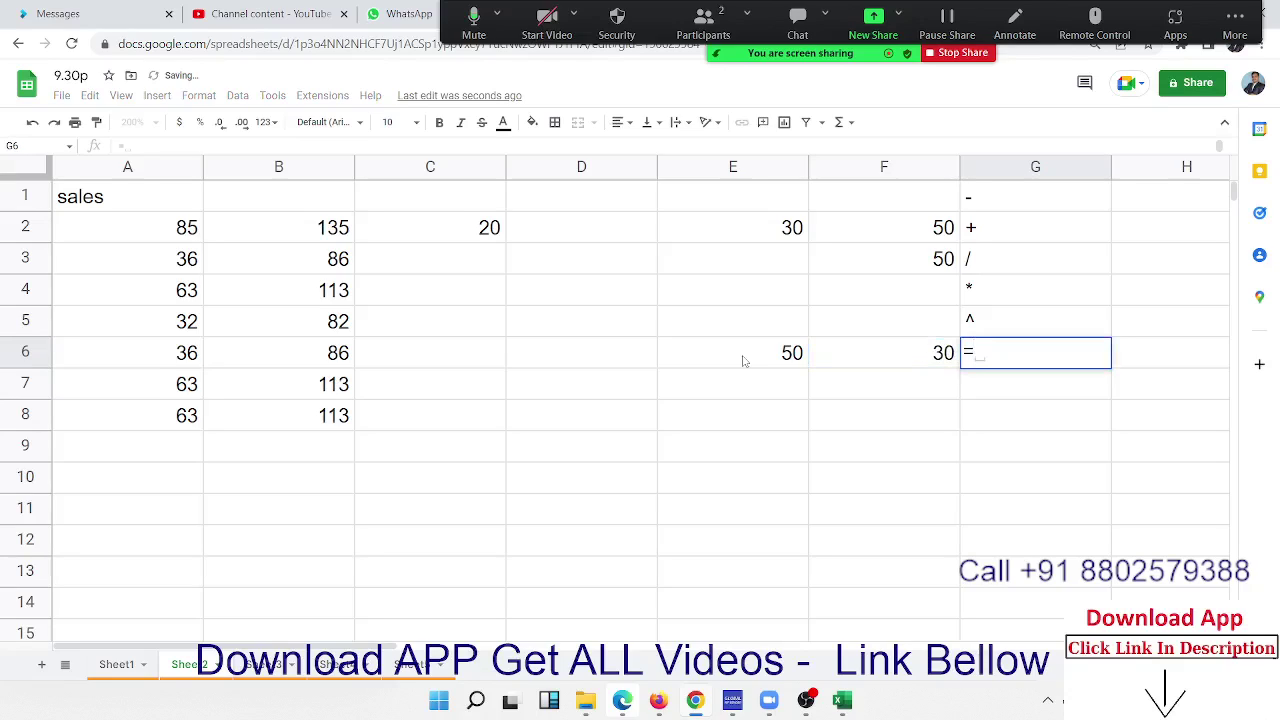
text(50+30)
key(Return)
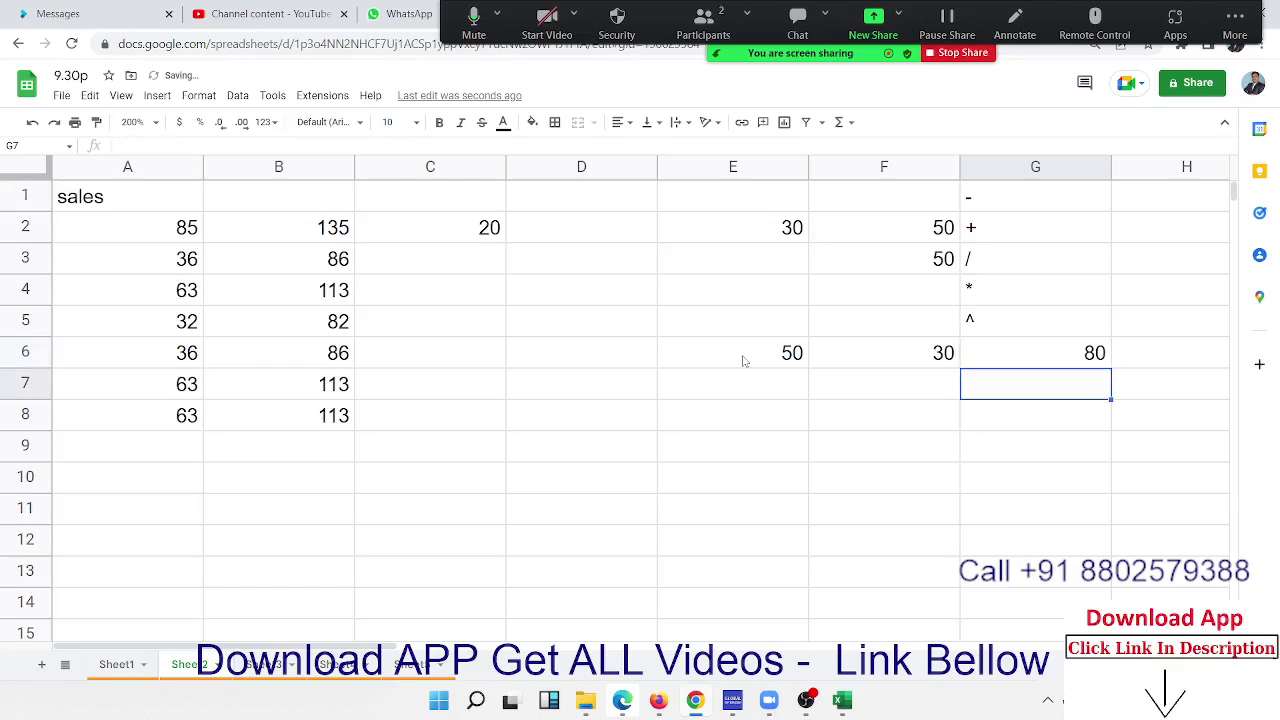
key(Up)
key(Left)
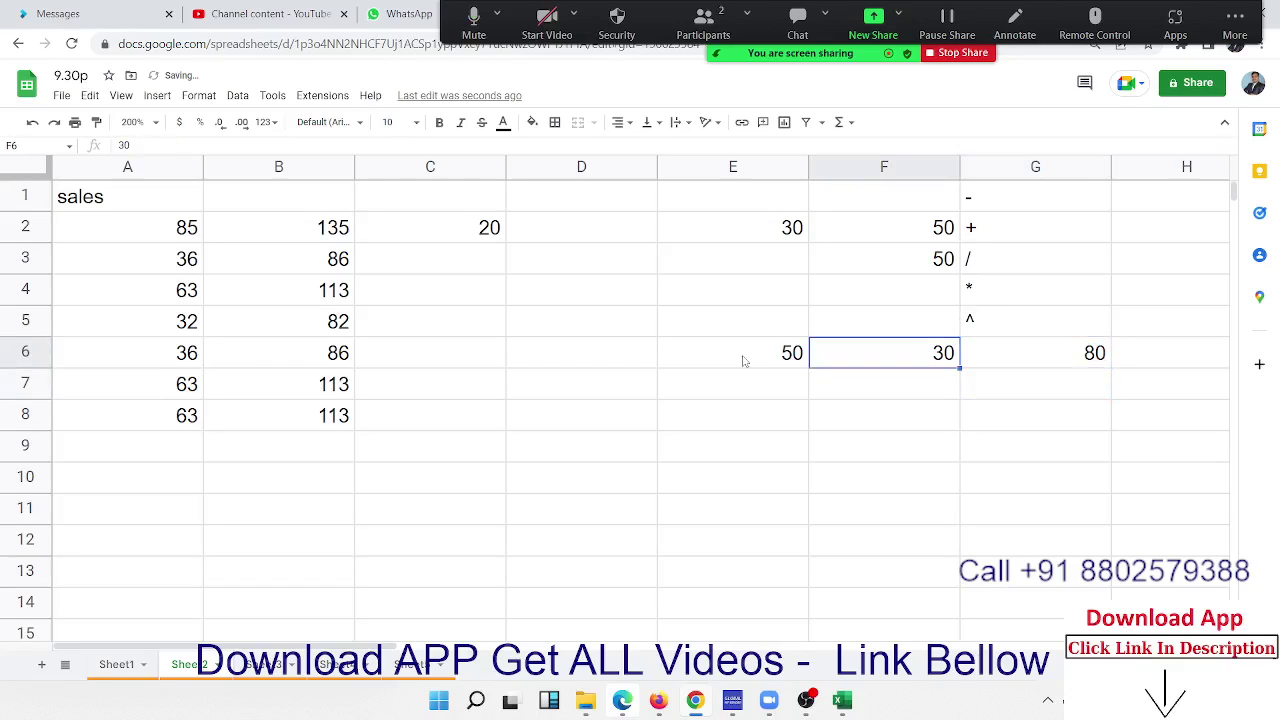
text(40)
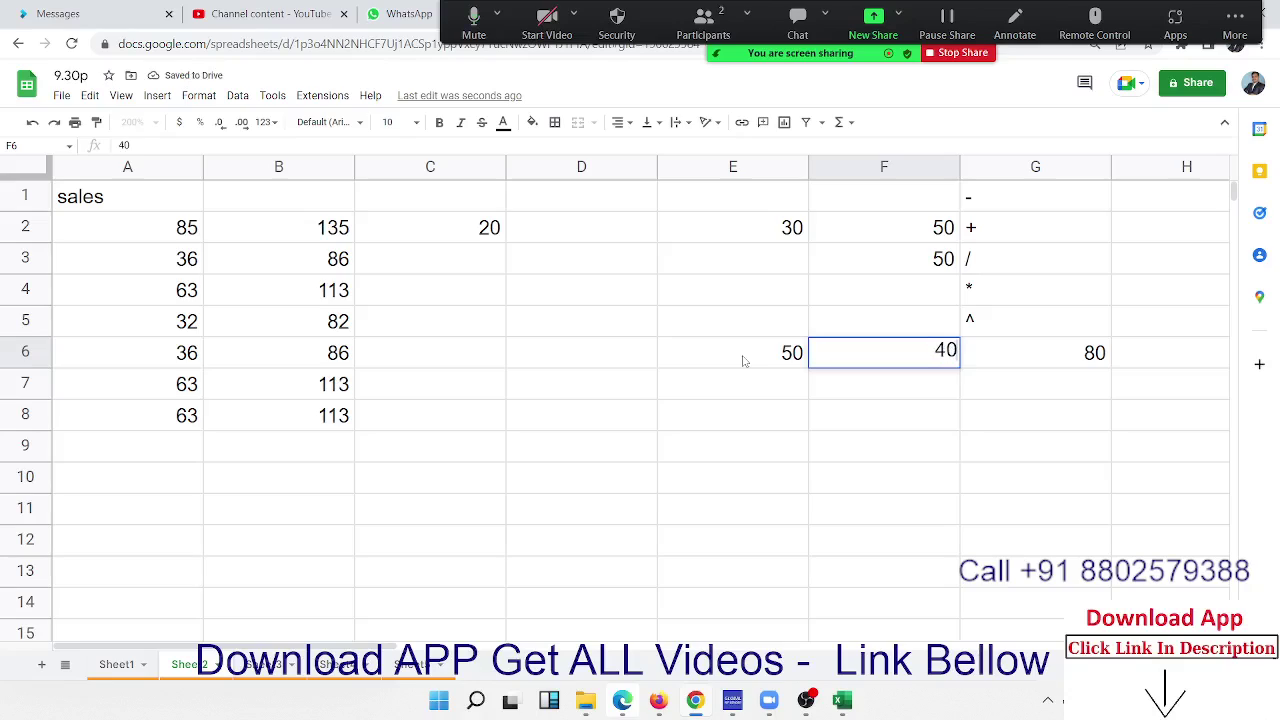
key(Tab)
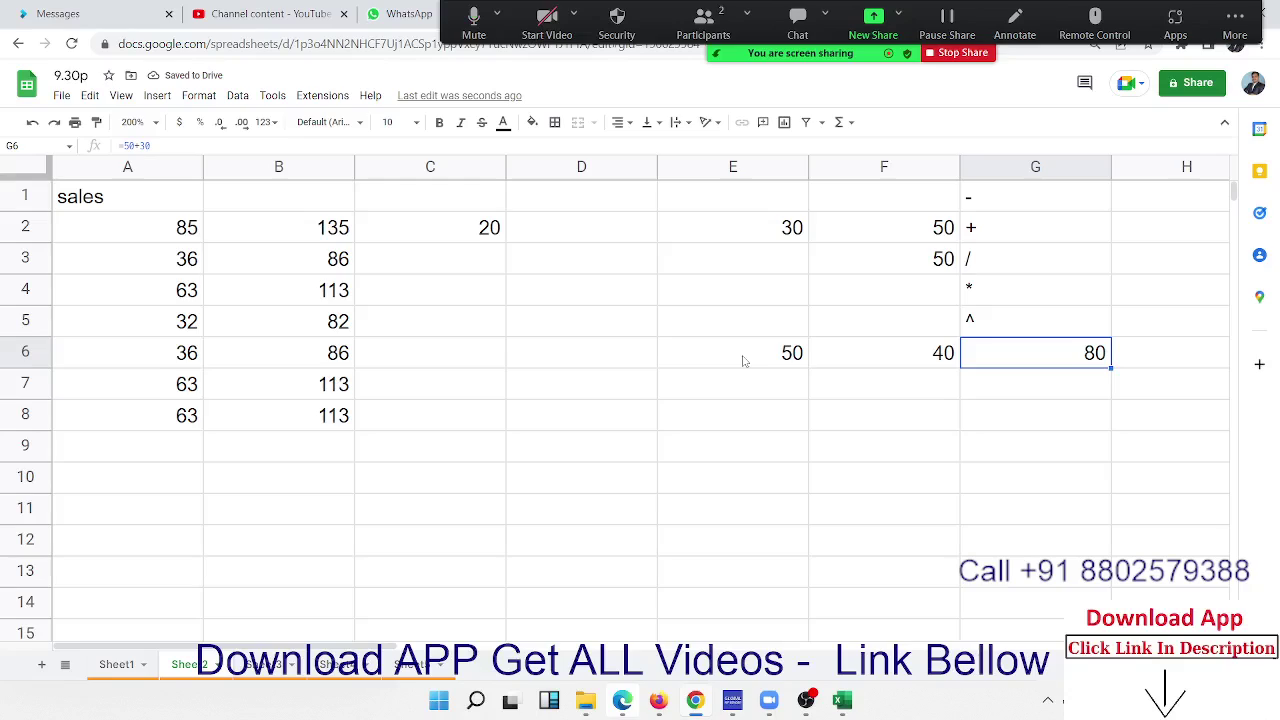
Step: Enter =E6+F6 in G6, which shows 90
text(=)
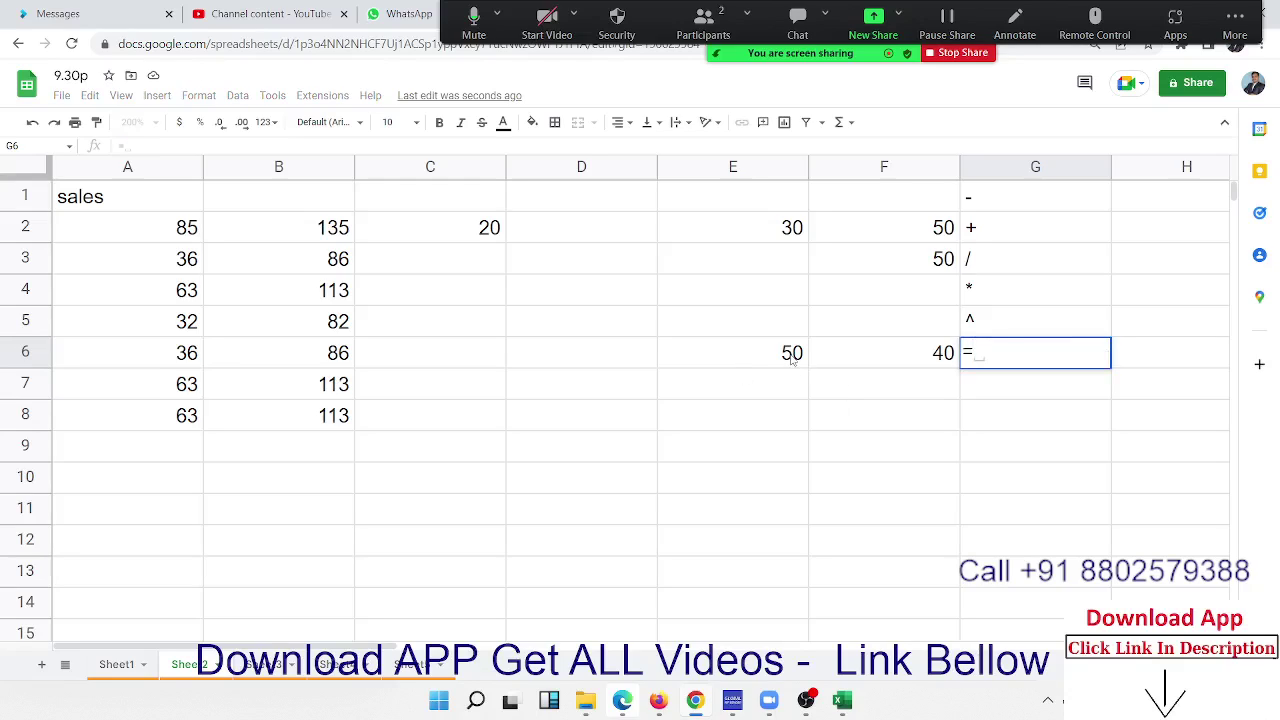
click(791, 358)
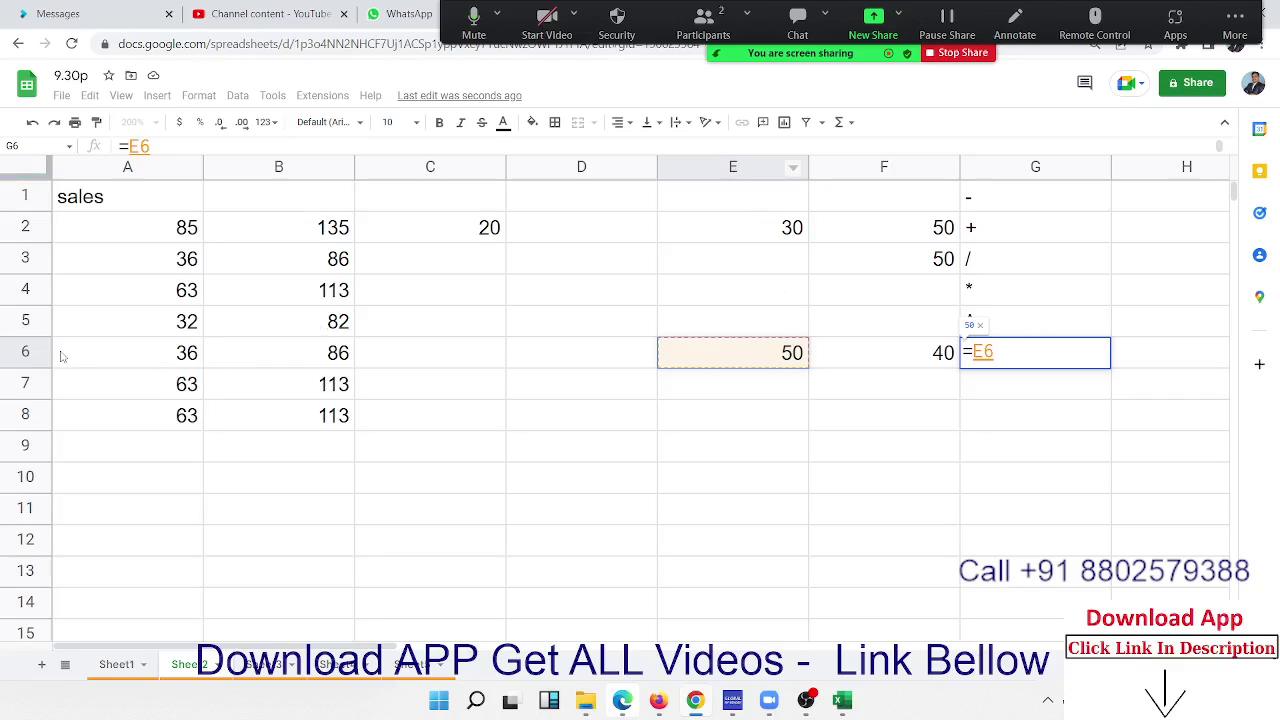
text(+)
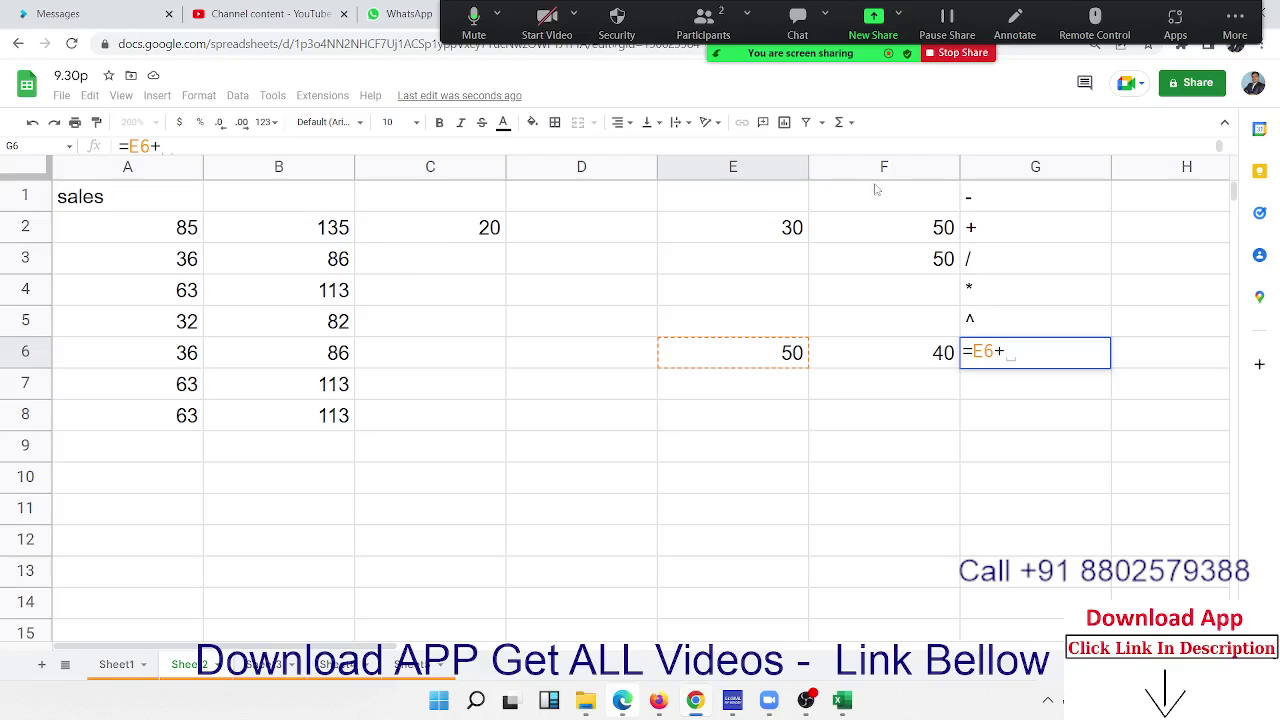
click(885, 354)
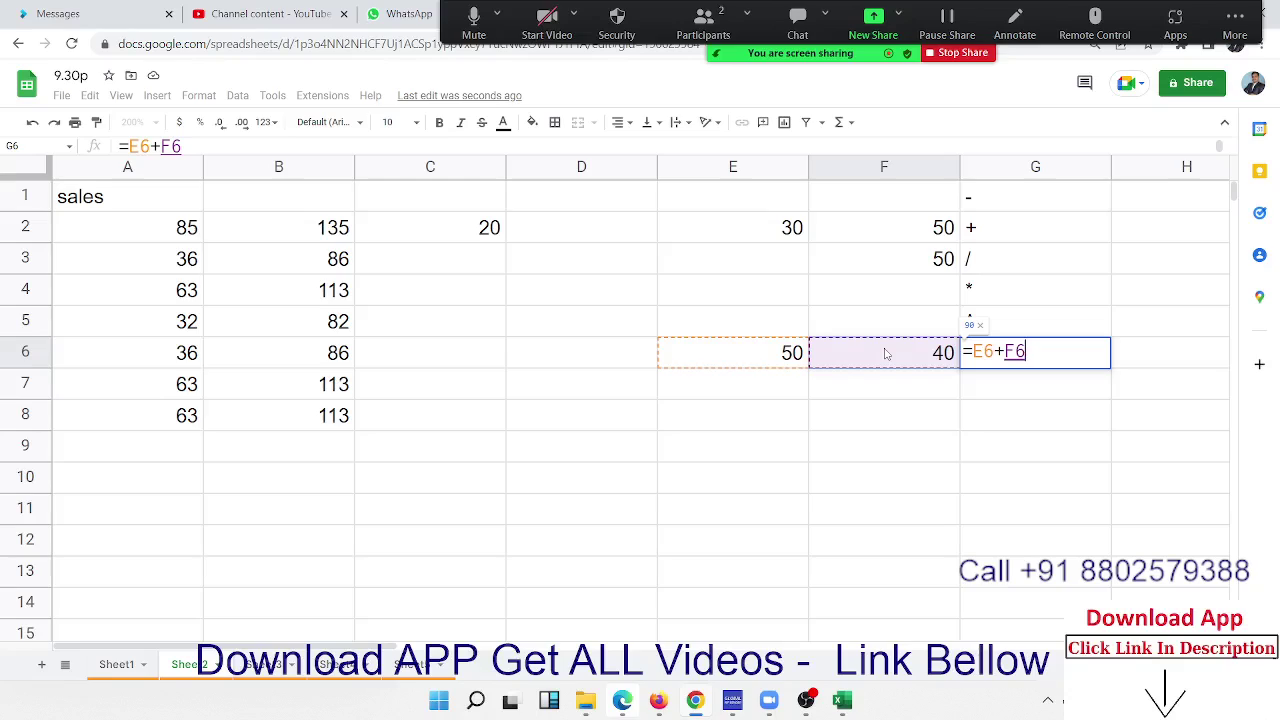
key(Return)
Step: Change E6 to 40, then to 20, so G6 updates to 60
key(Up)
key(Left)
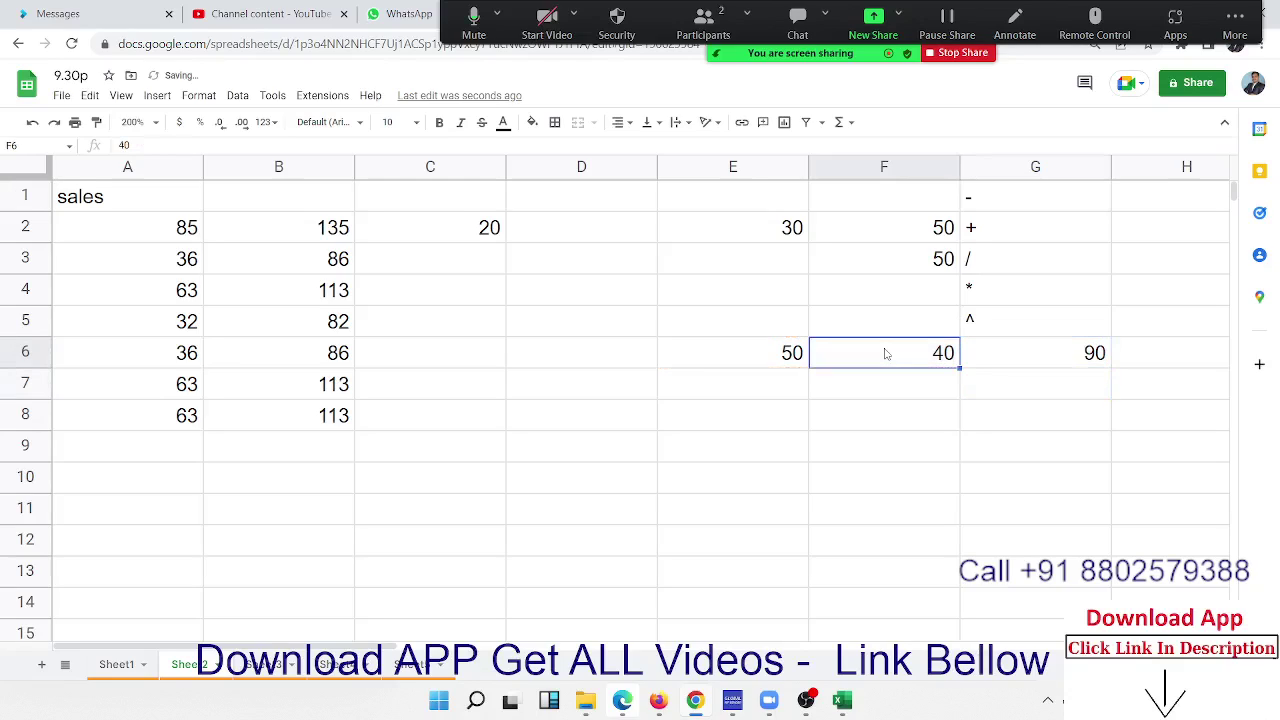
key(Left)
text(40)
key(Return)
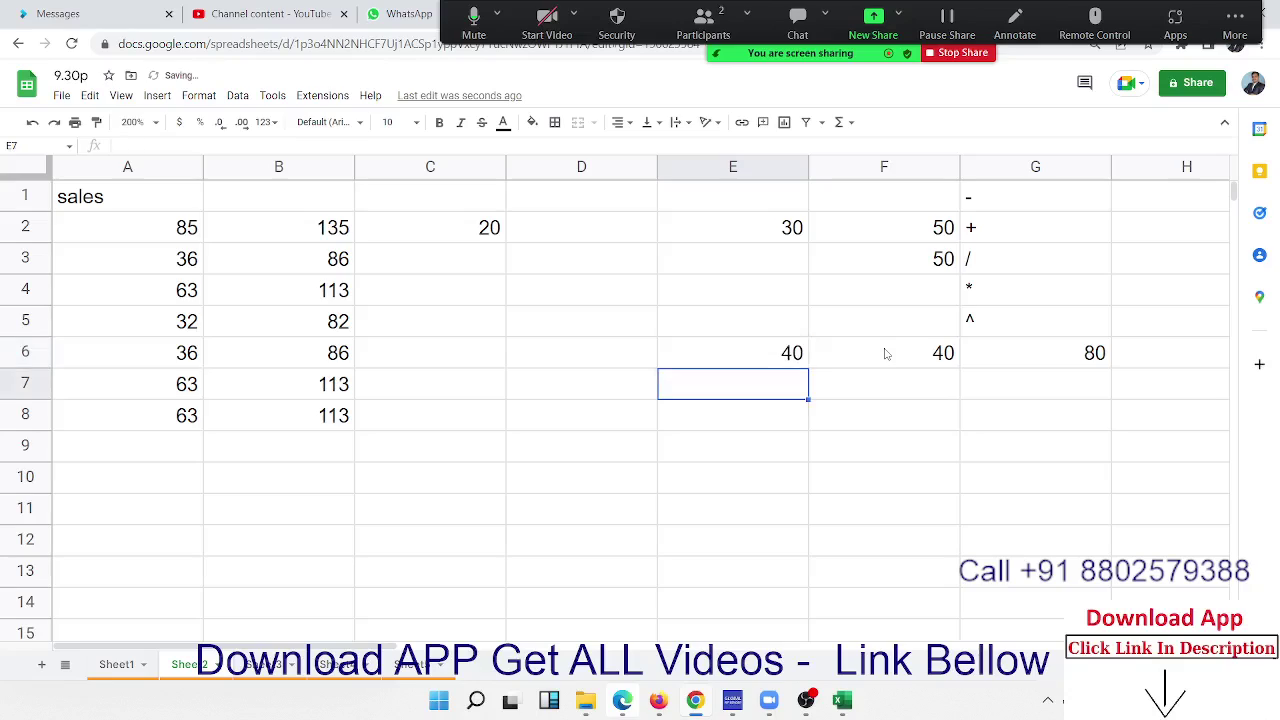
key(Up)
text(20)
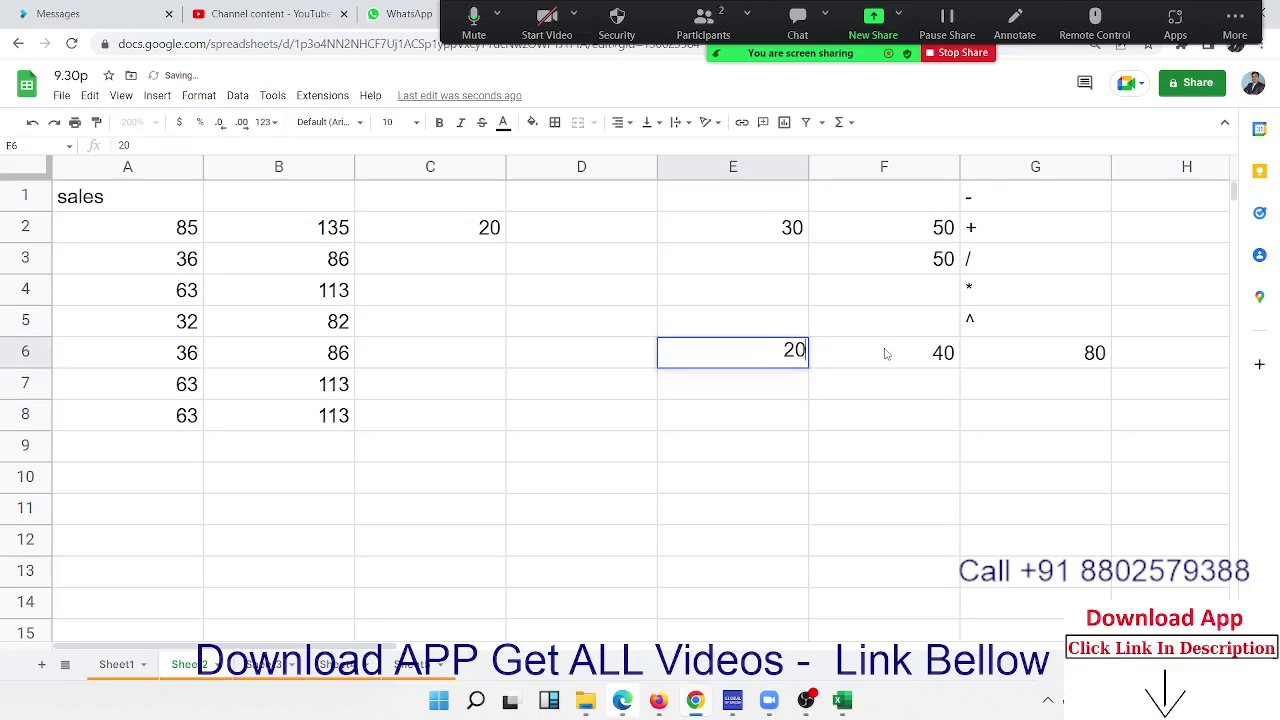
key(Return)
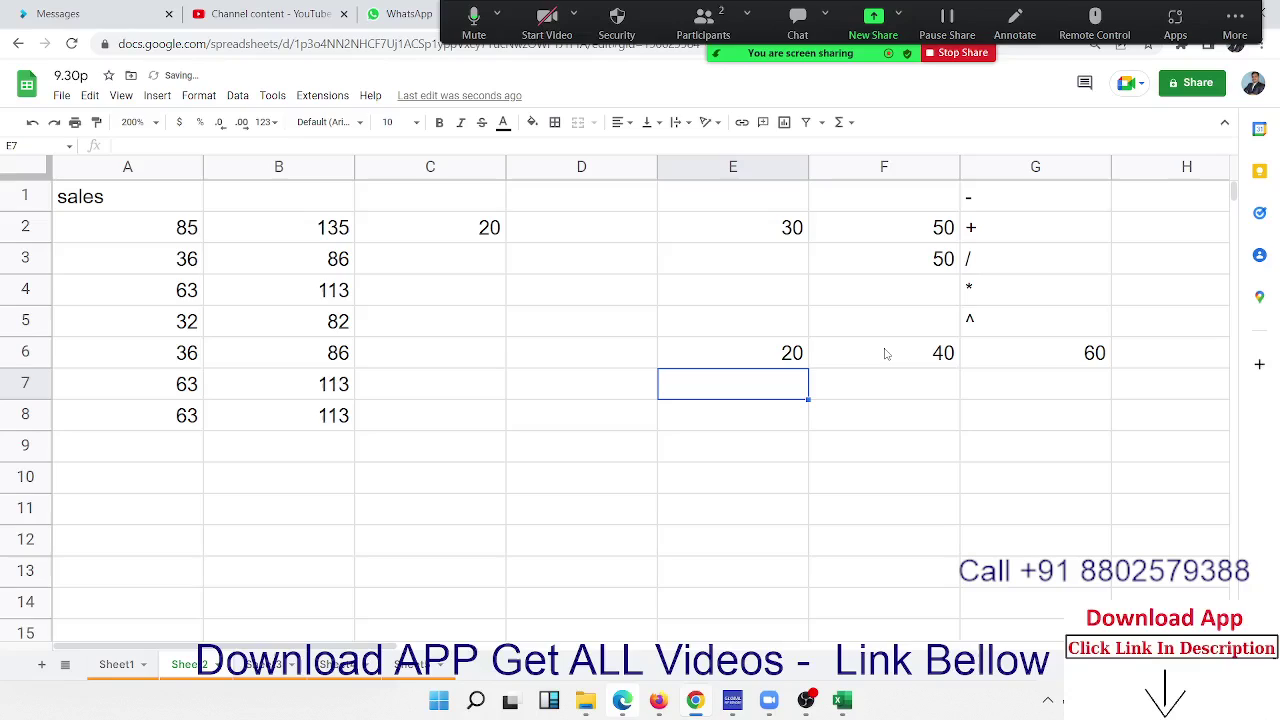
Step: Check the =A2+50 formula in B2 without changing it
click(327, 236)
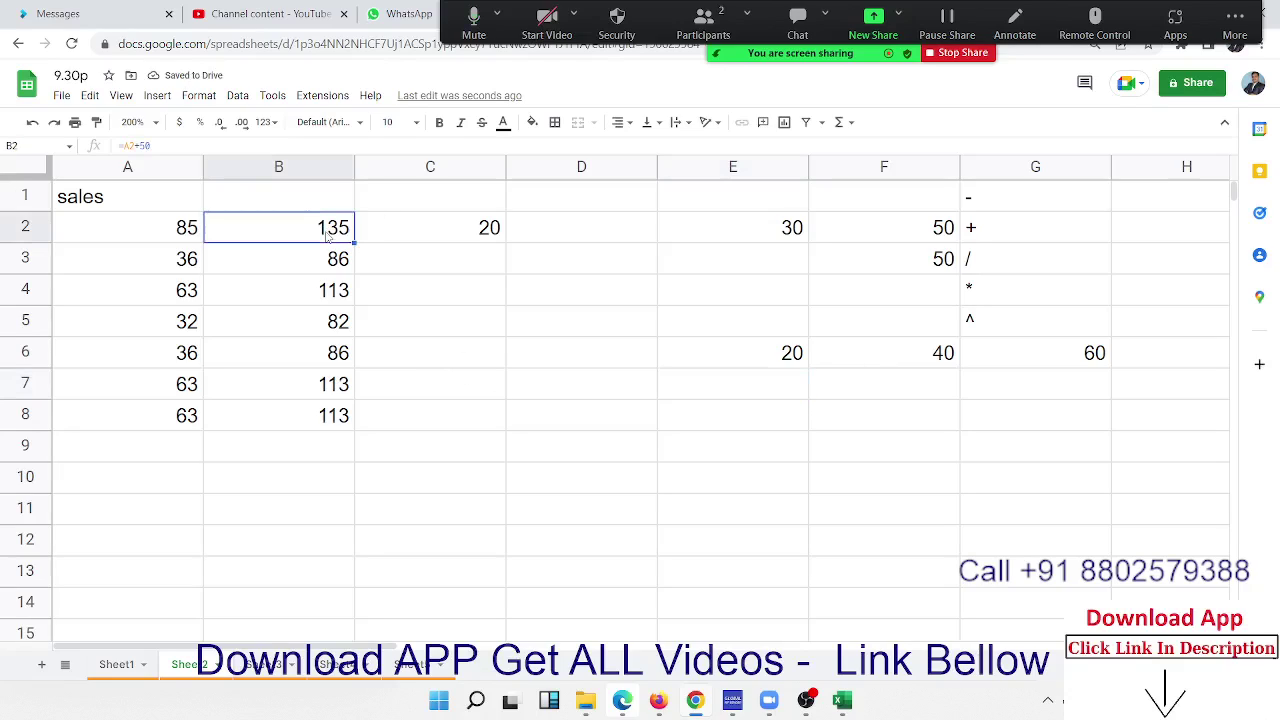
double_click(335, 238)
key(Return)
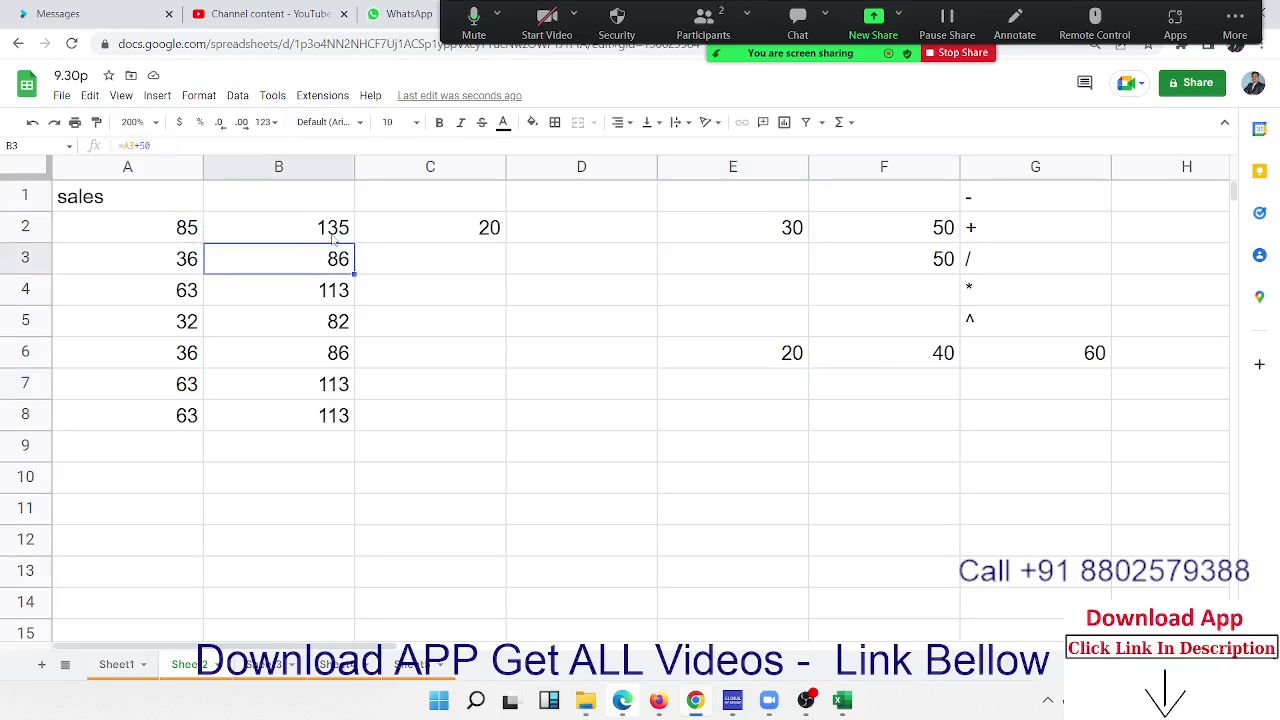
click(340, 238)
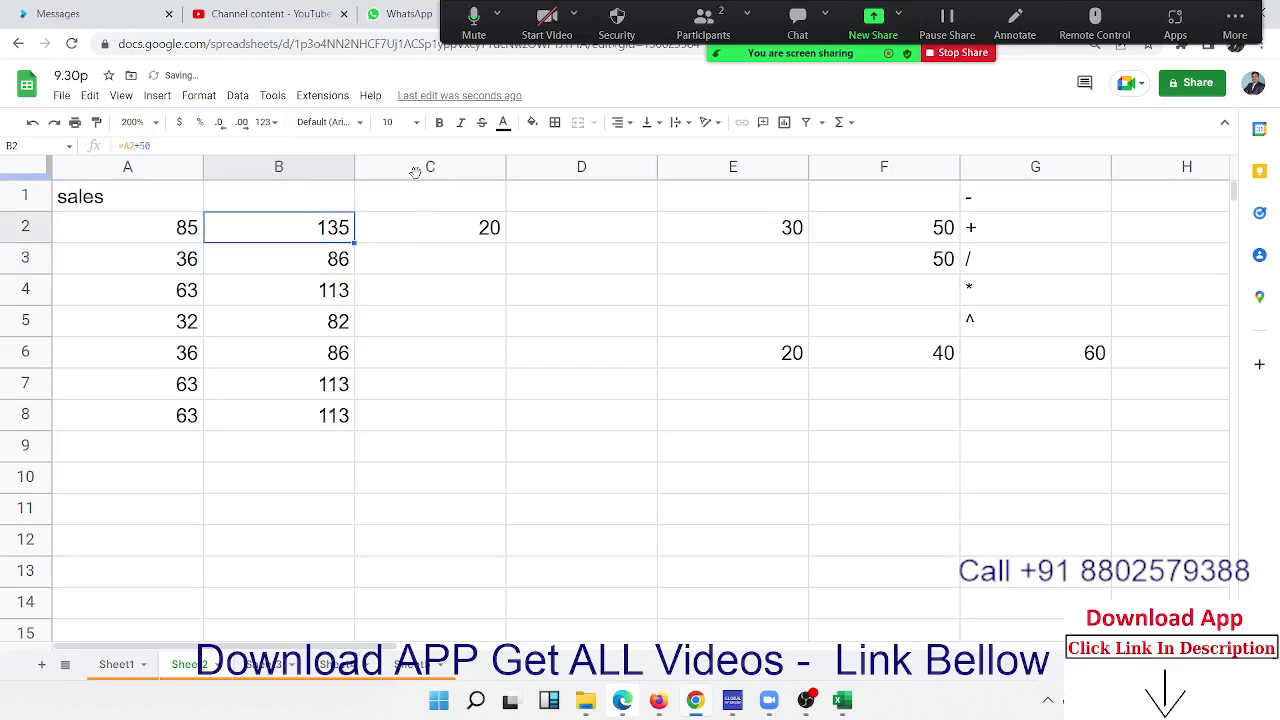
Step: Drag the 20 from C2 into D2, then select A2:A8 and B4
click(452, 237)
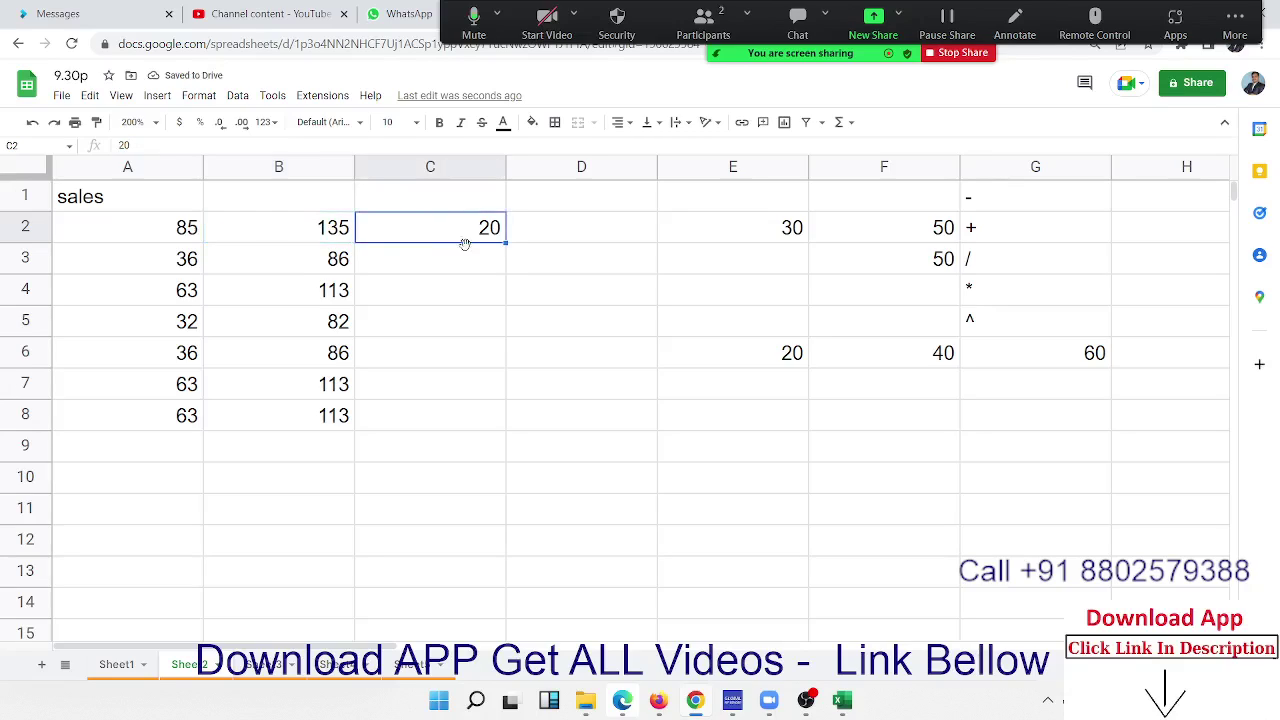
click(465, 247)
click(563, 263)
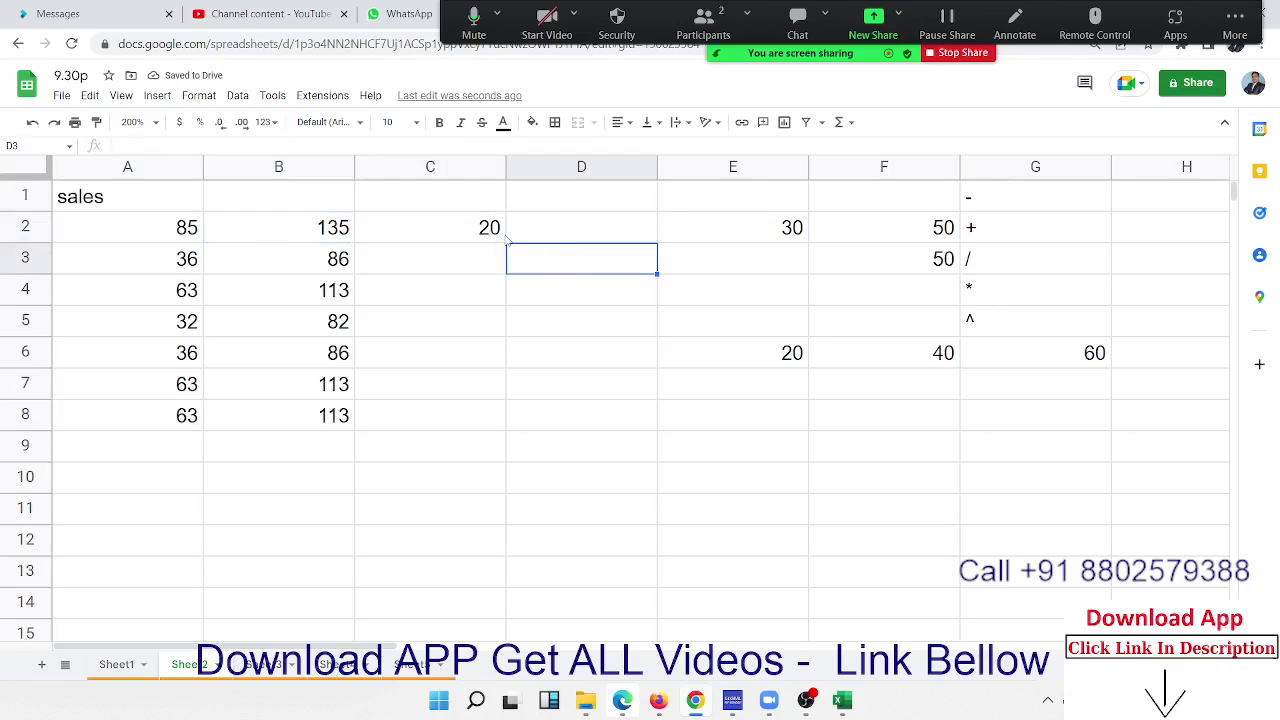
click(485, 238)
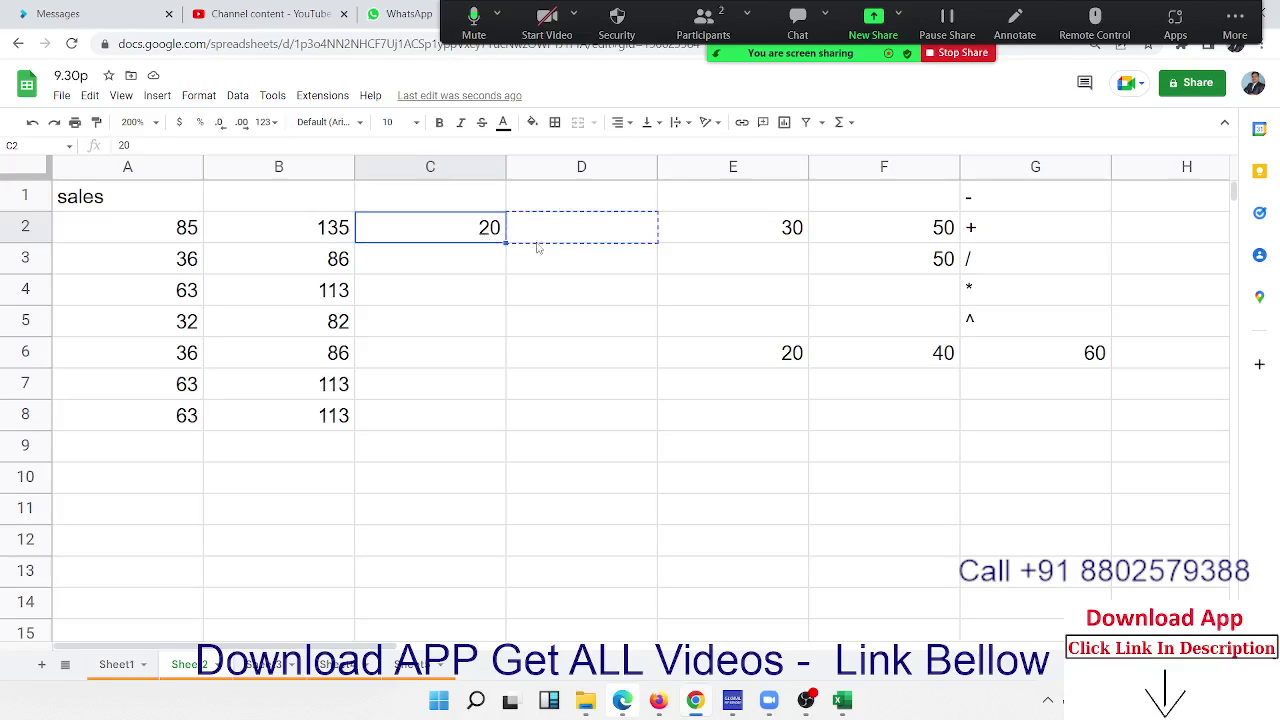
drag(480, 241, 548, 249)
drag(167, 229, 157, 430)
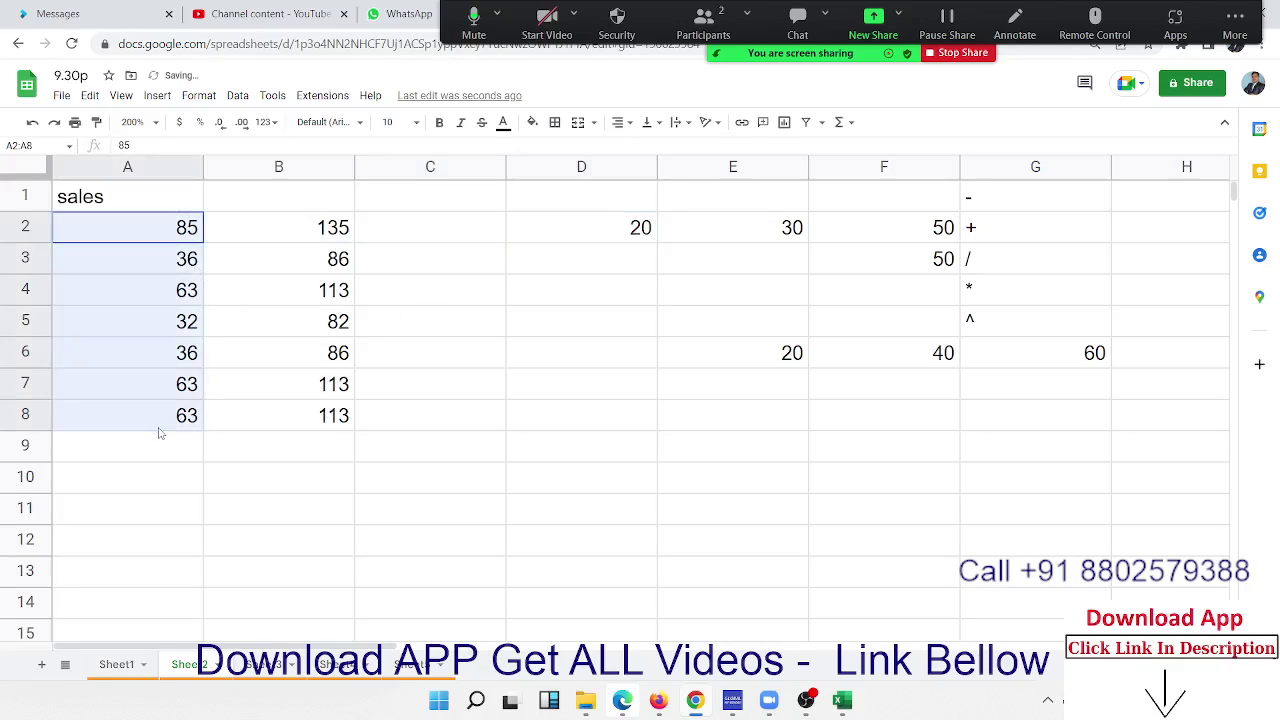
click(314, 284)
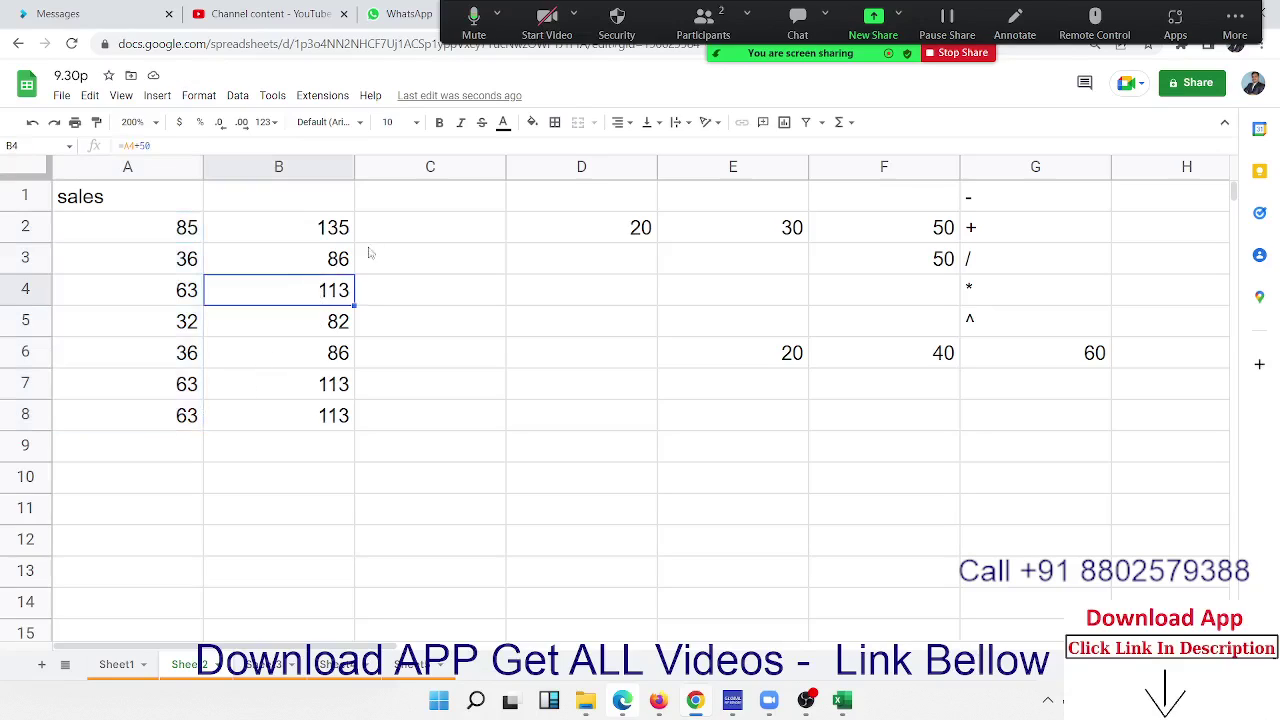
click(703, 24)
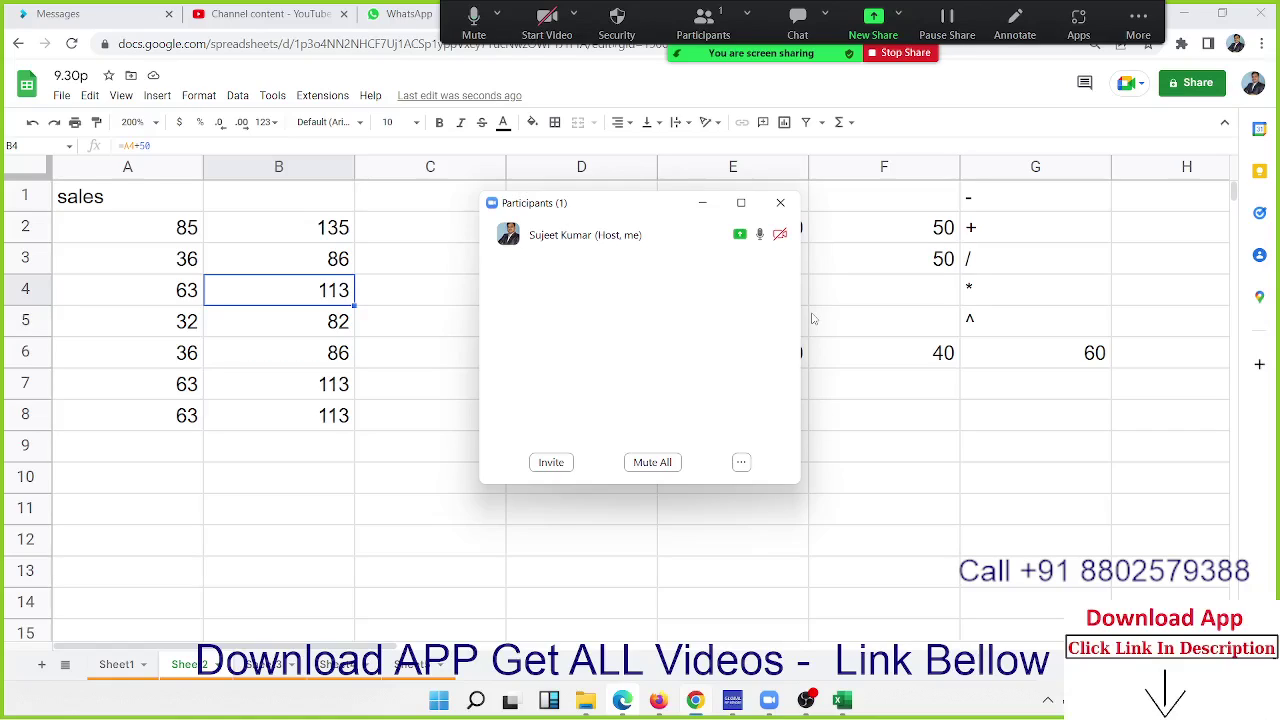
click(278, 227)
key(F7)
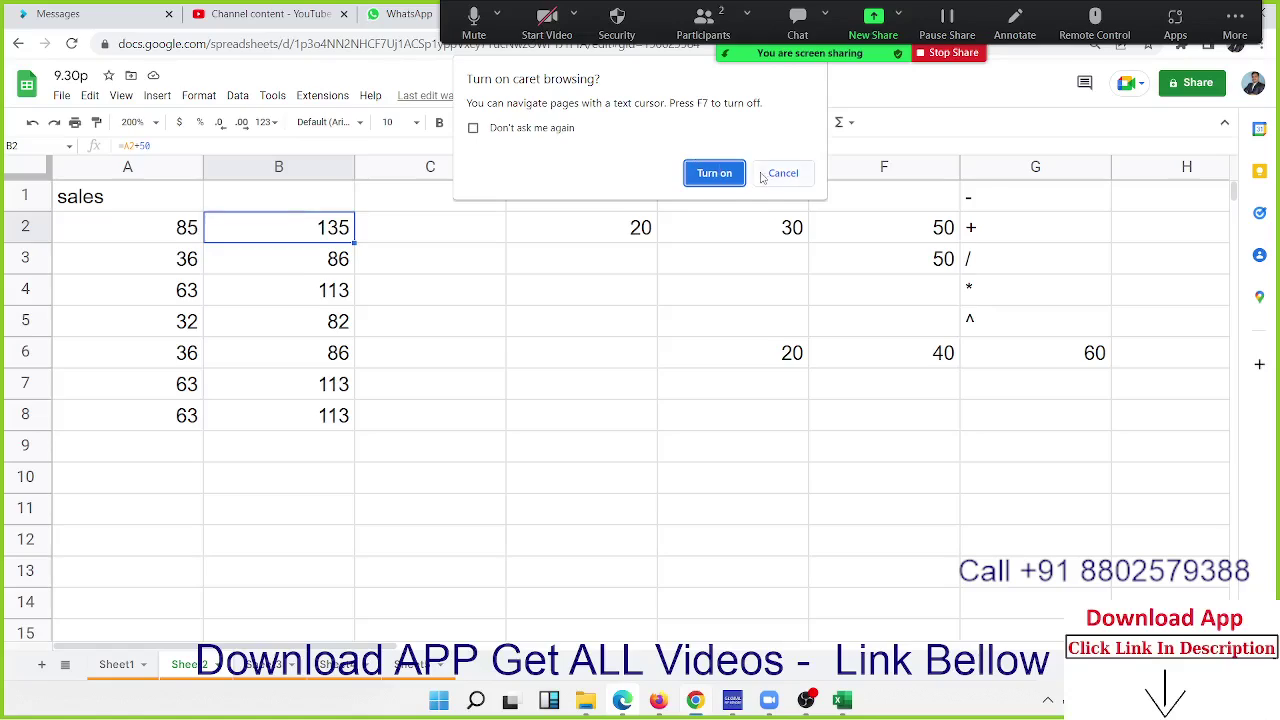
click(781, 179)
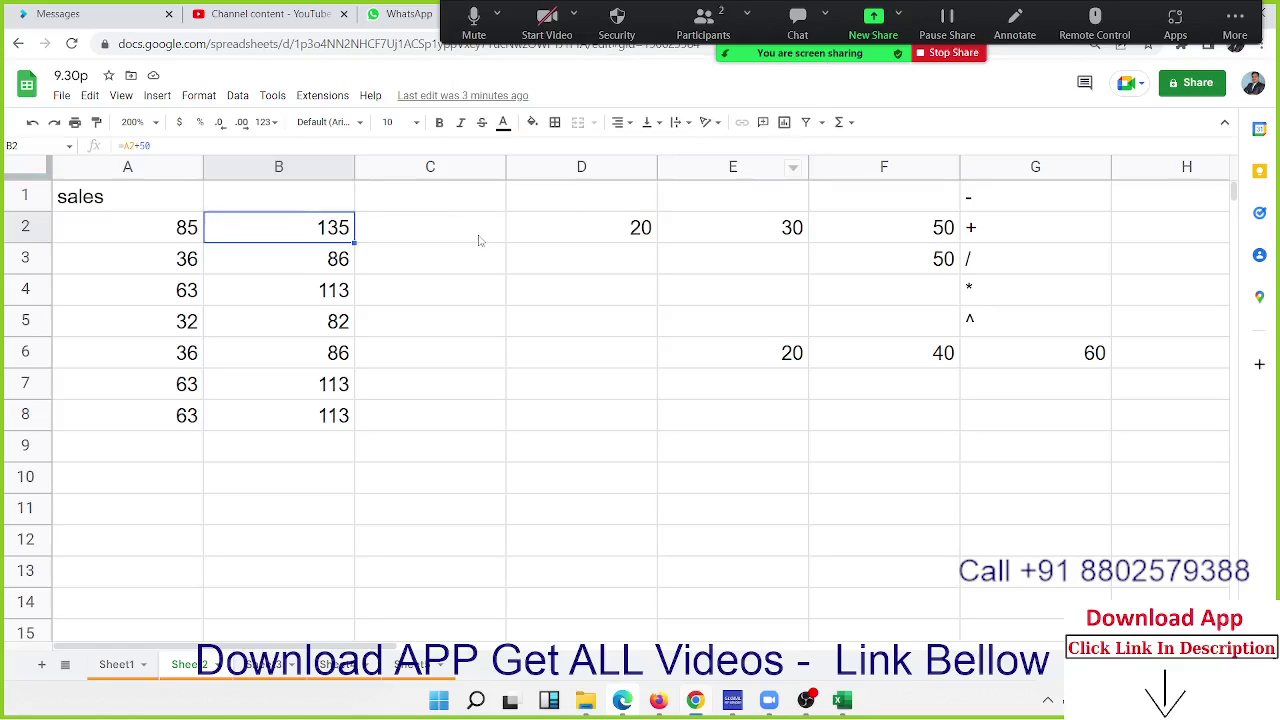
click(341, 266)
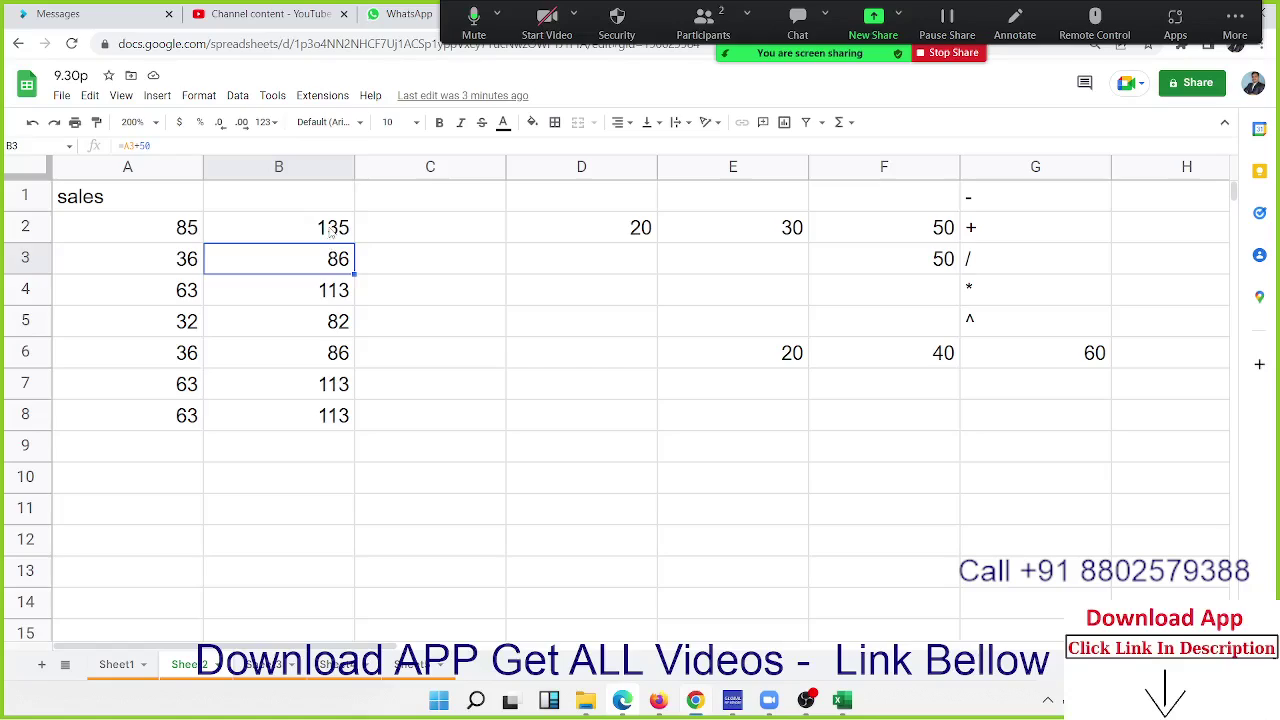
click(332, 228)
double_click(332, 228)
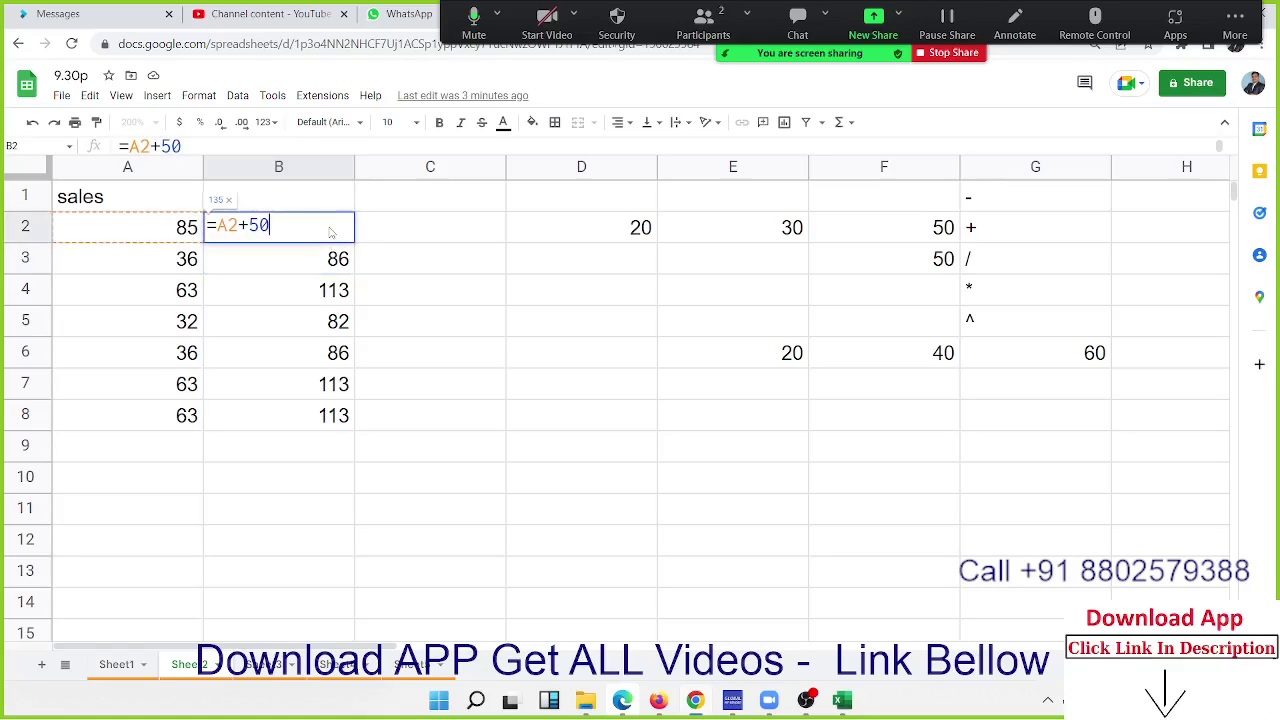
key(Return)
click(332, 228)
key(ctrl+shift+Down)
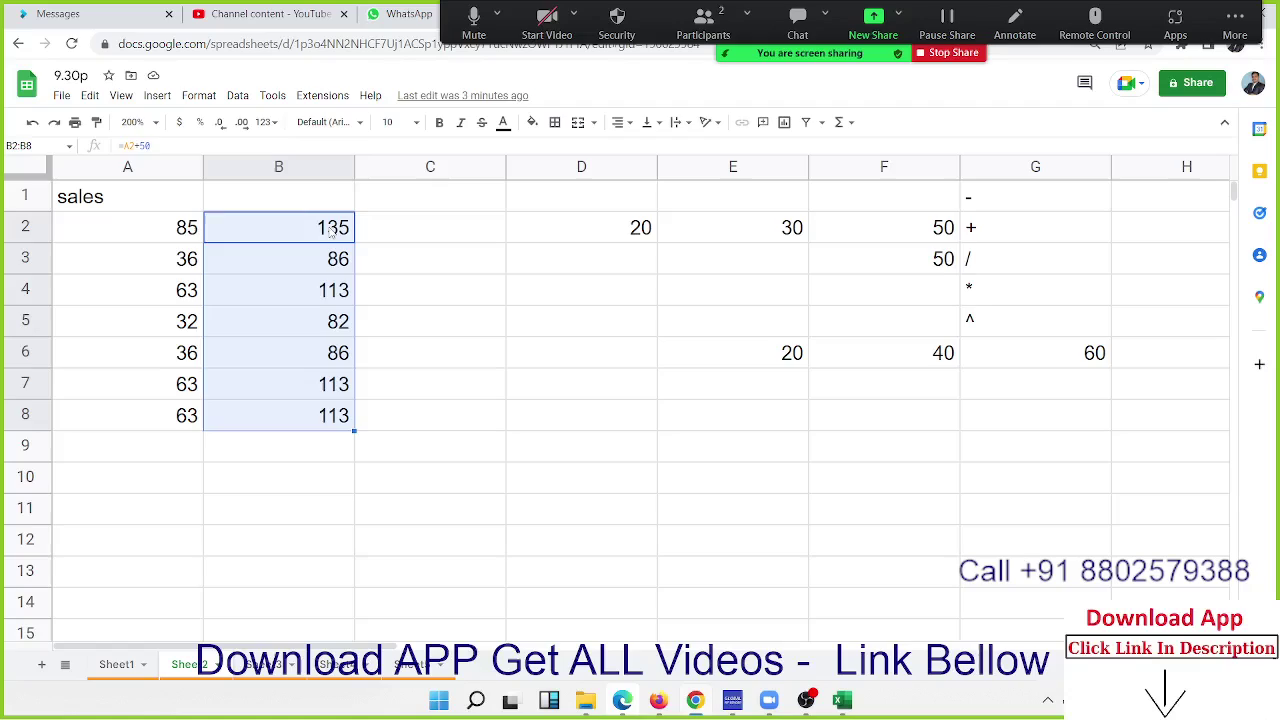
key(Delete)
key(Right)
key(Right)
key(Up)
key(Left)
key(Right)
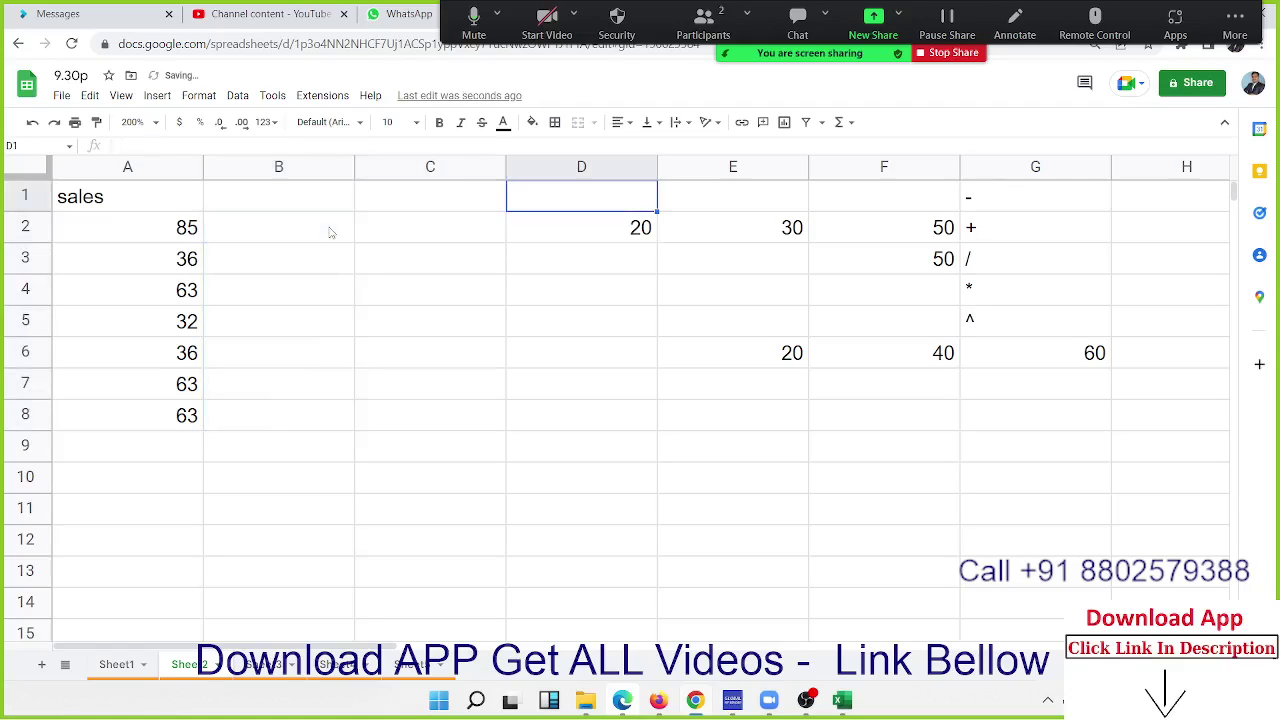
key(Left)
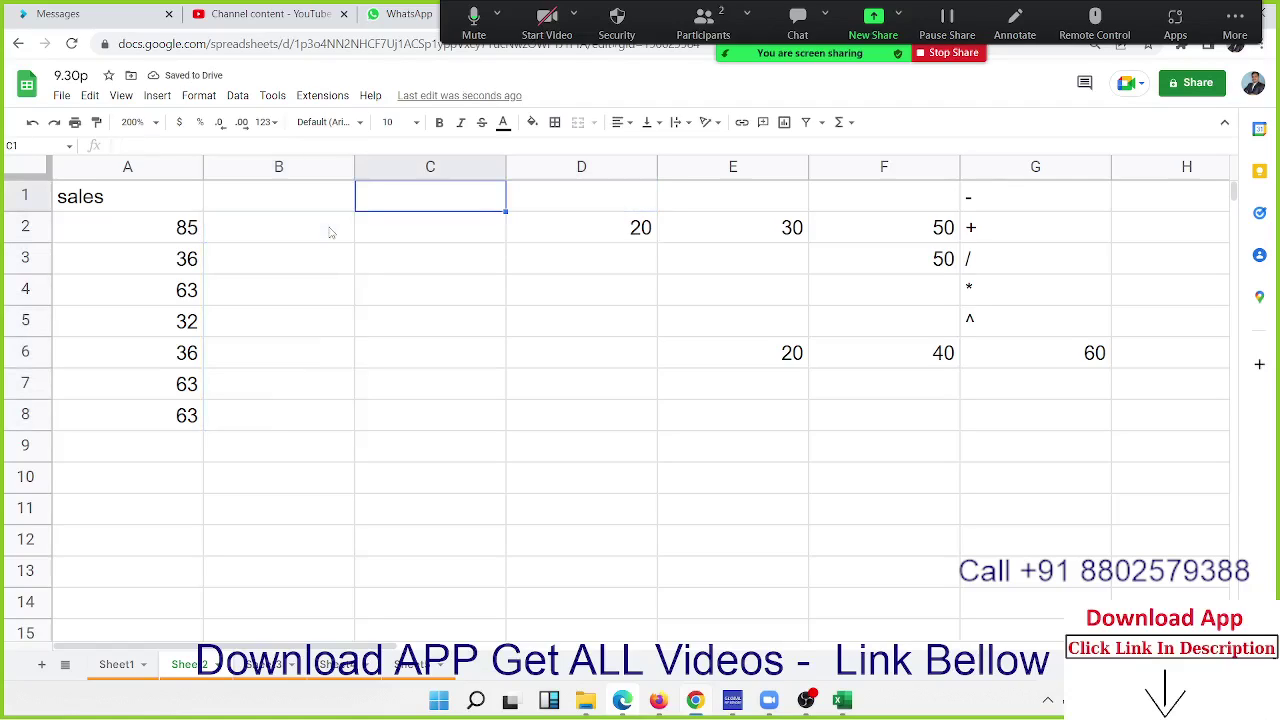
text(60)
key(Return)
key(Left)
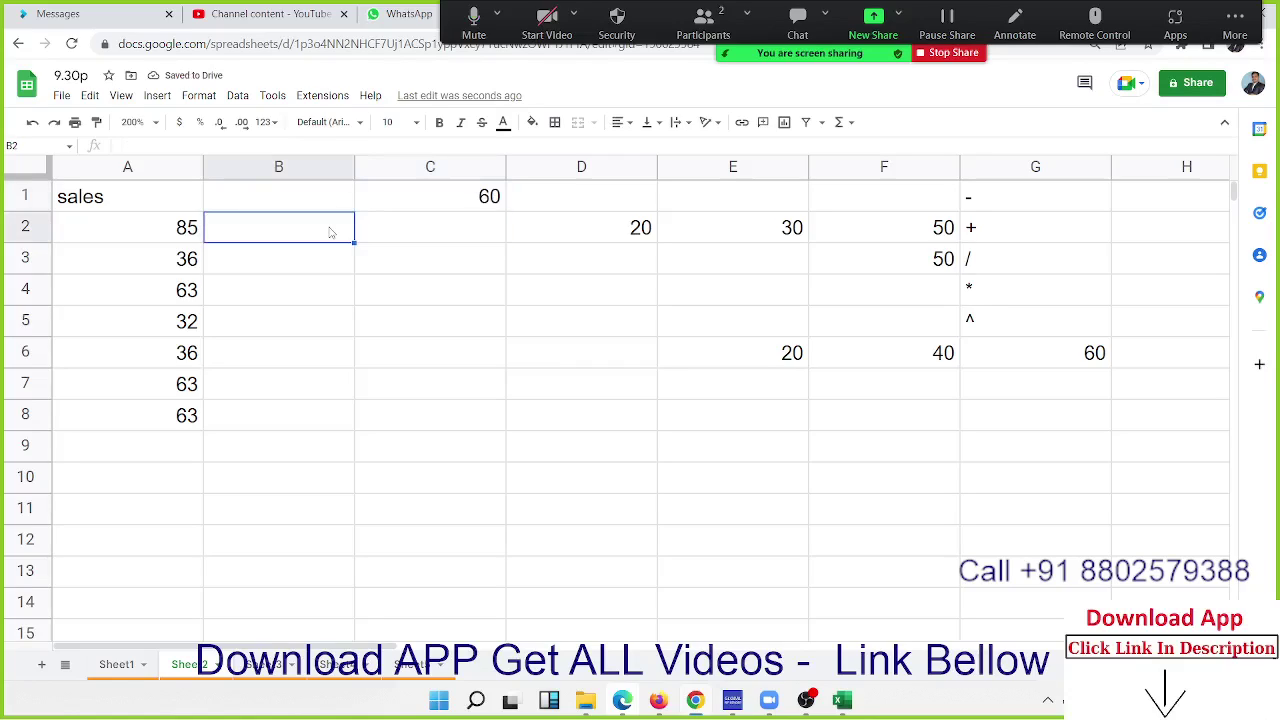
Step: Enter =A2+C1 in B2, giving 145, and fill it down to B8
text(=)
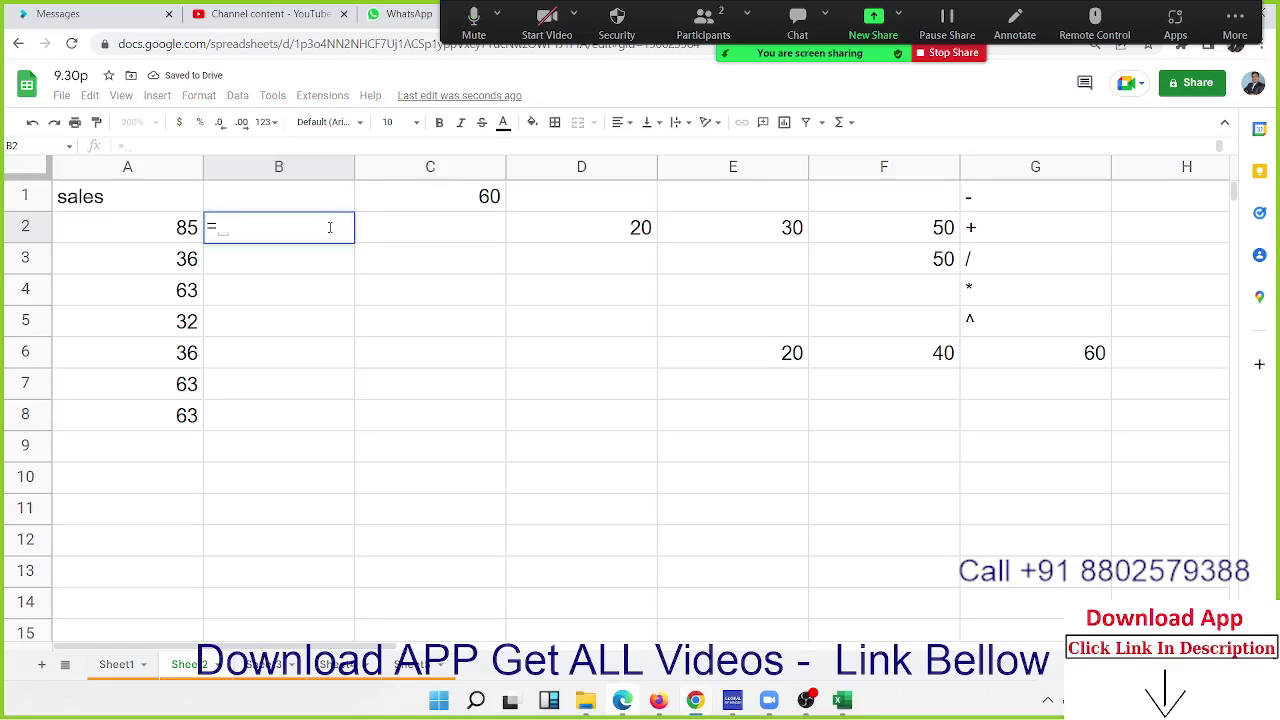
click(170, 229)
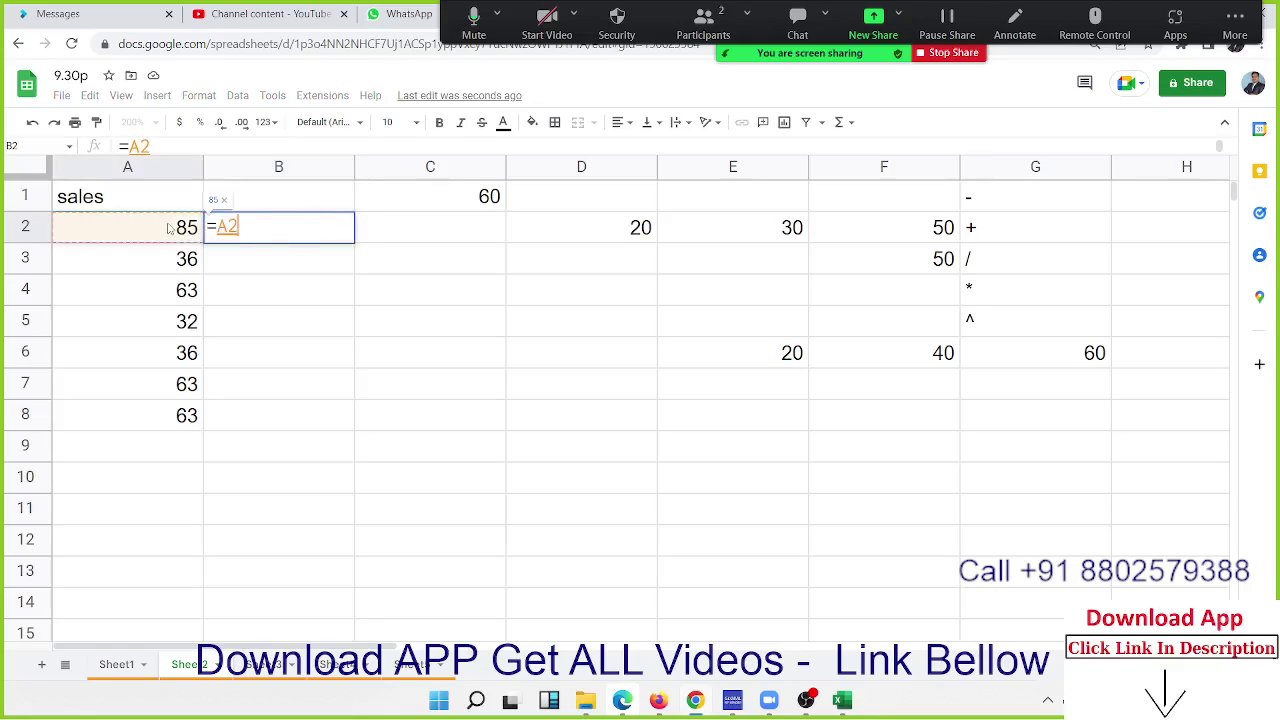
text(+)
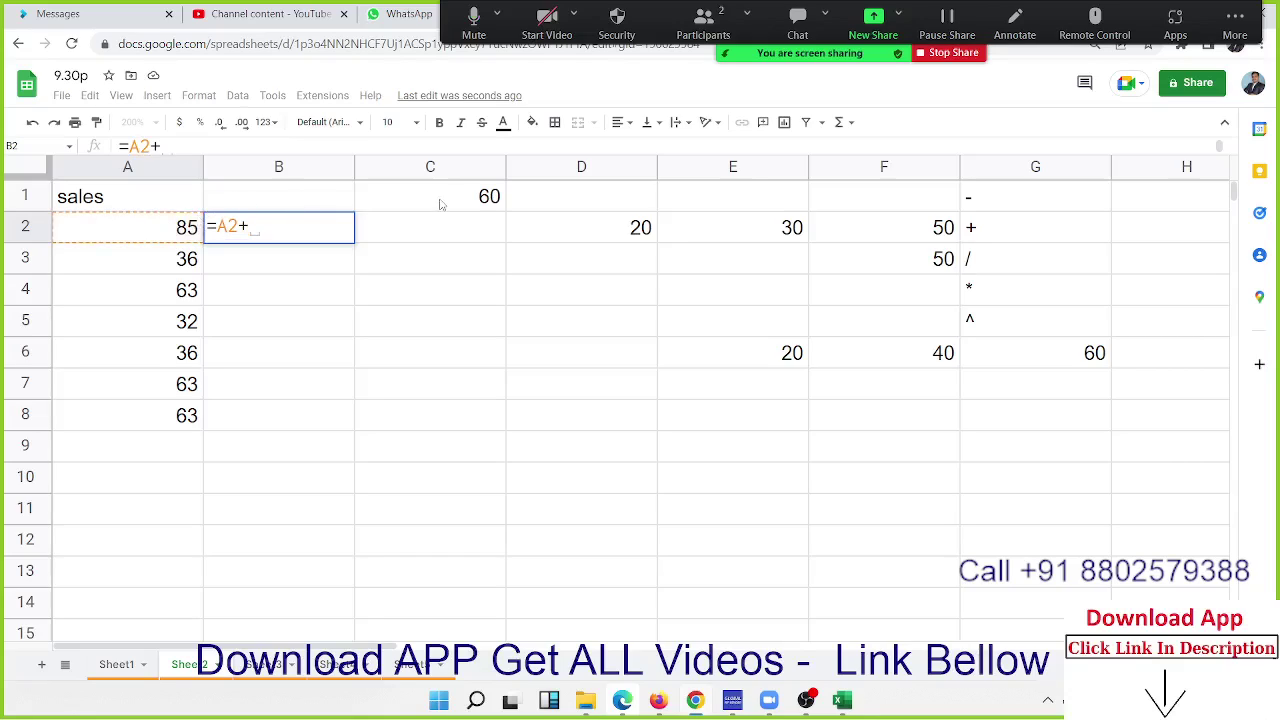
click(440, 198)
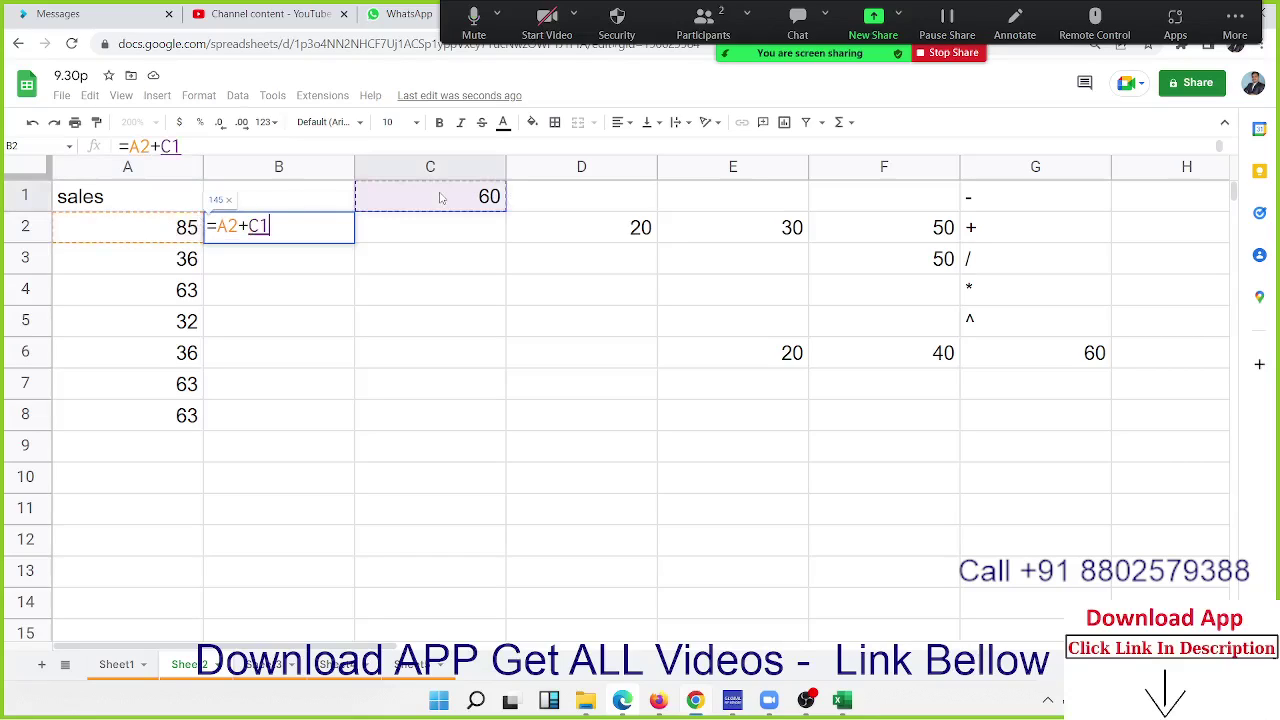
key(Return)
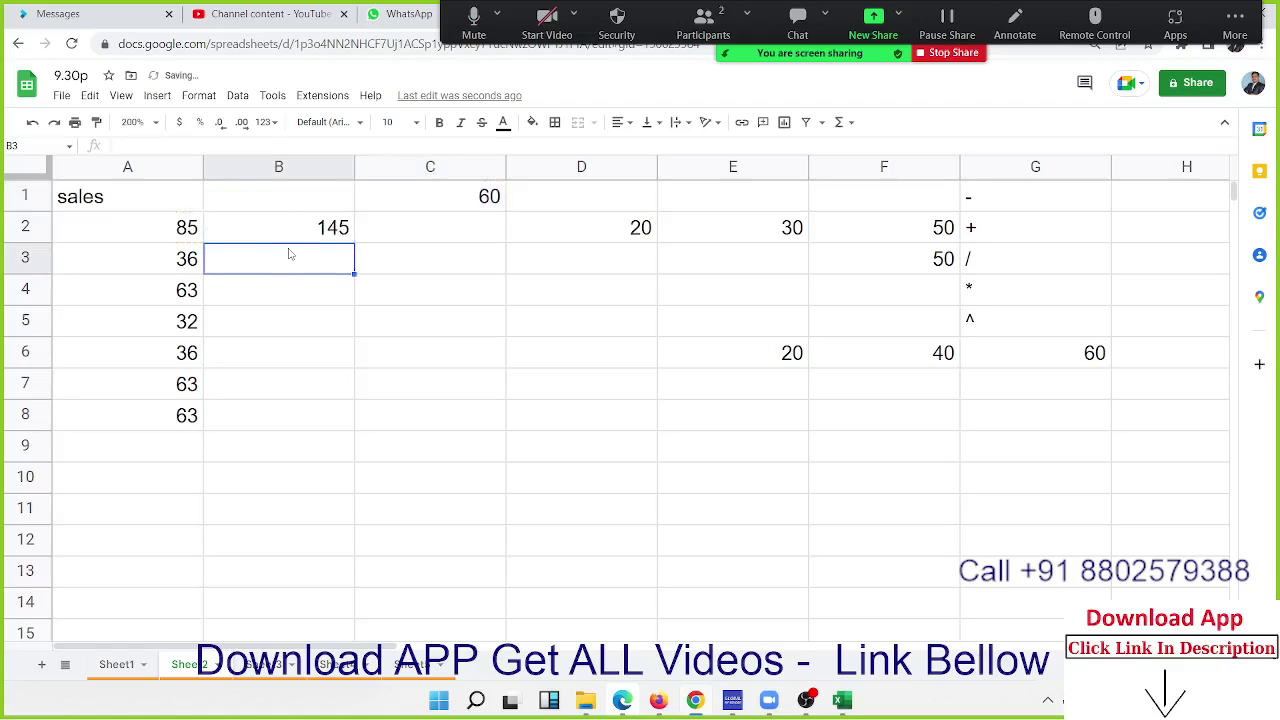
click(300, 238)
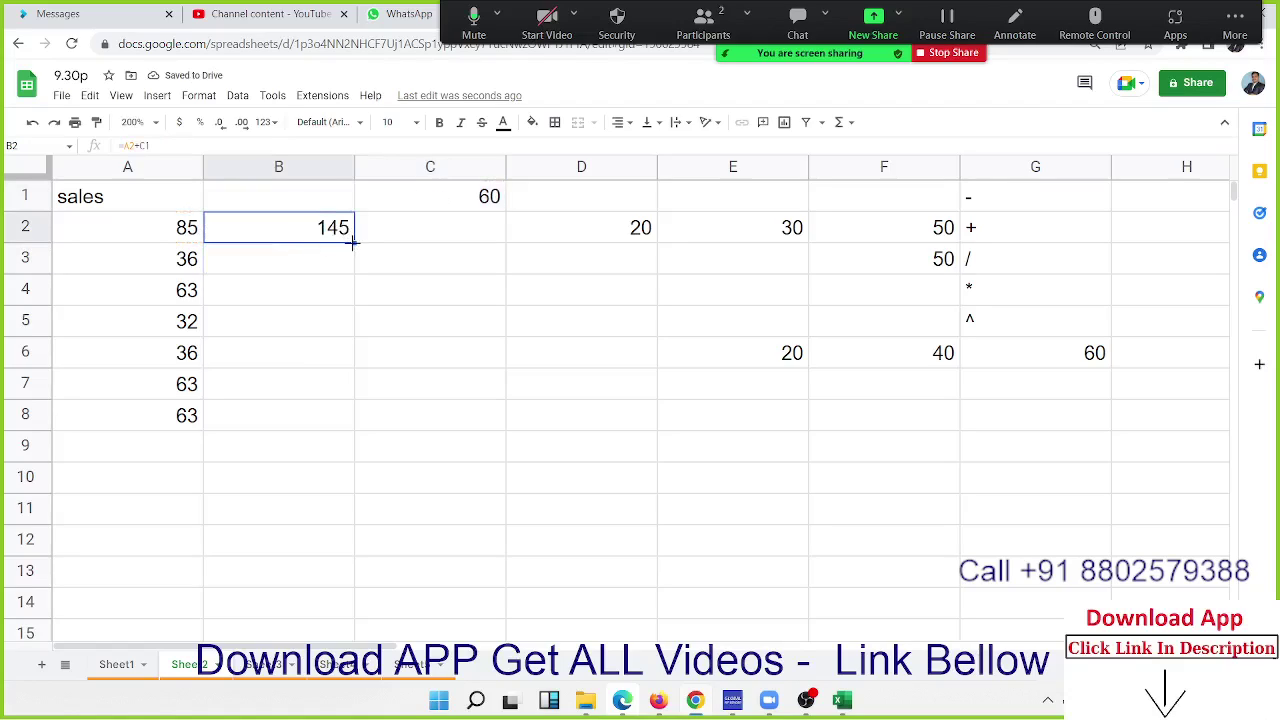
drag(350, 242, 338, 431)
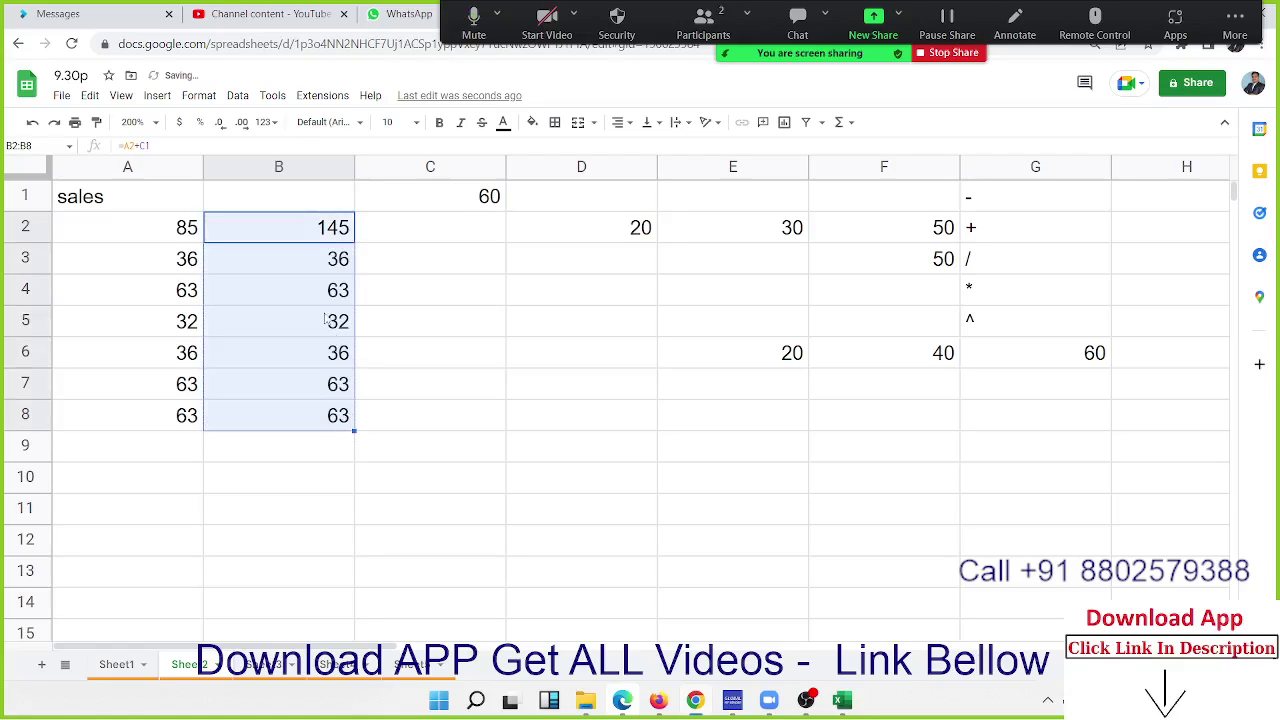
Step: Compare the formulas in B2 and B3 to see how the C reference shifted
click(314, 238)
double_click(314, 236)
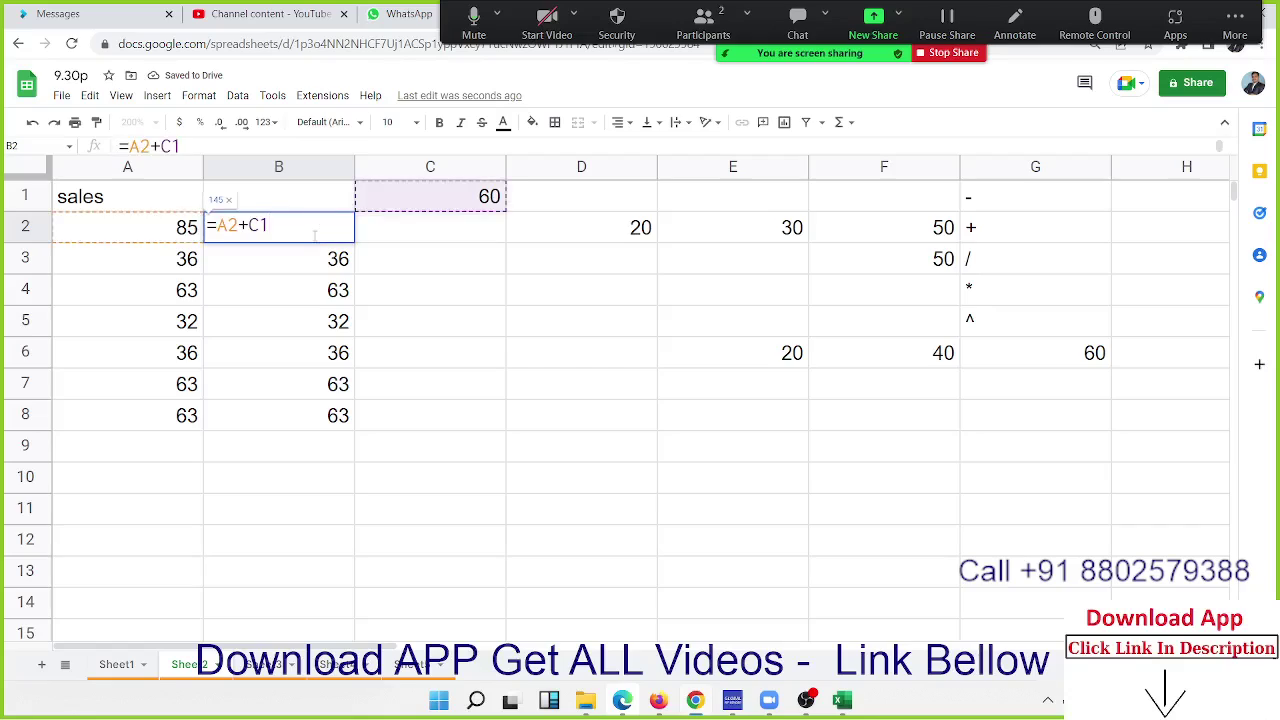
key(Return)
double_click(313, 253)
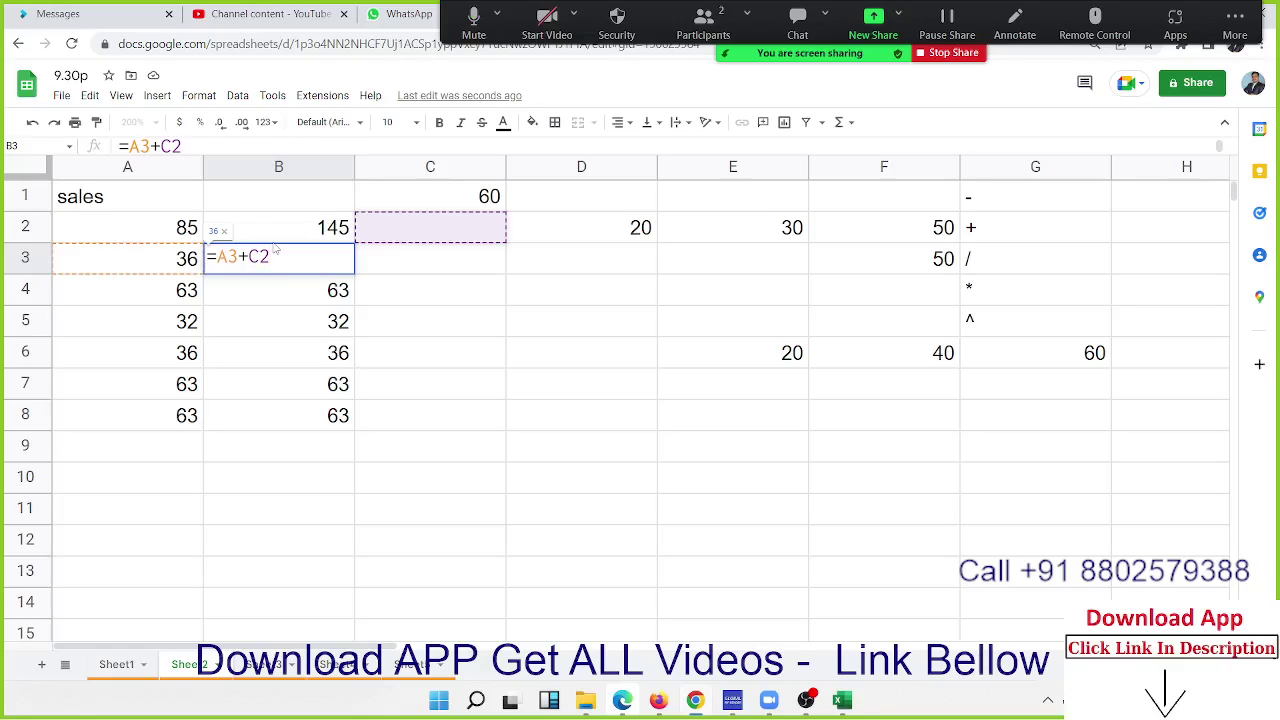
Step: Change B2 to =A2+C$1 and refill it down to B8
key(Return)
click(285, 234)
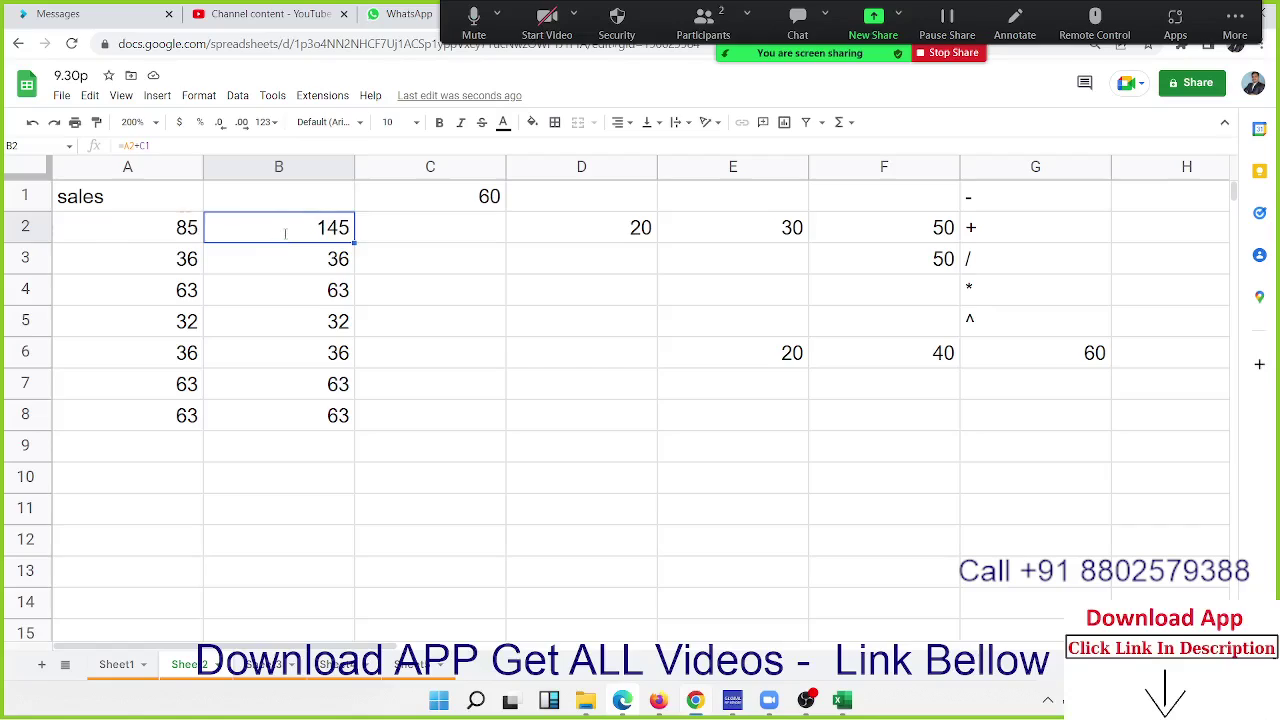
double_click(285, 234)
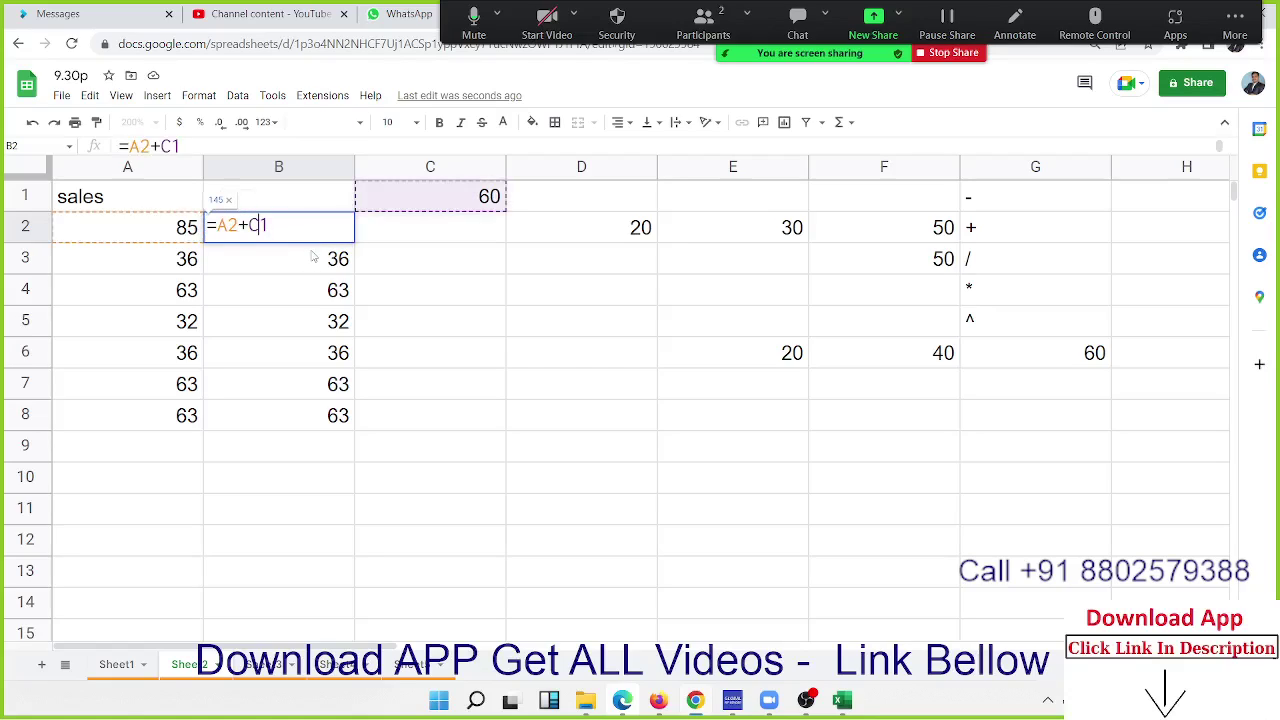
text($)
key(Return)
key(Up)
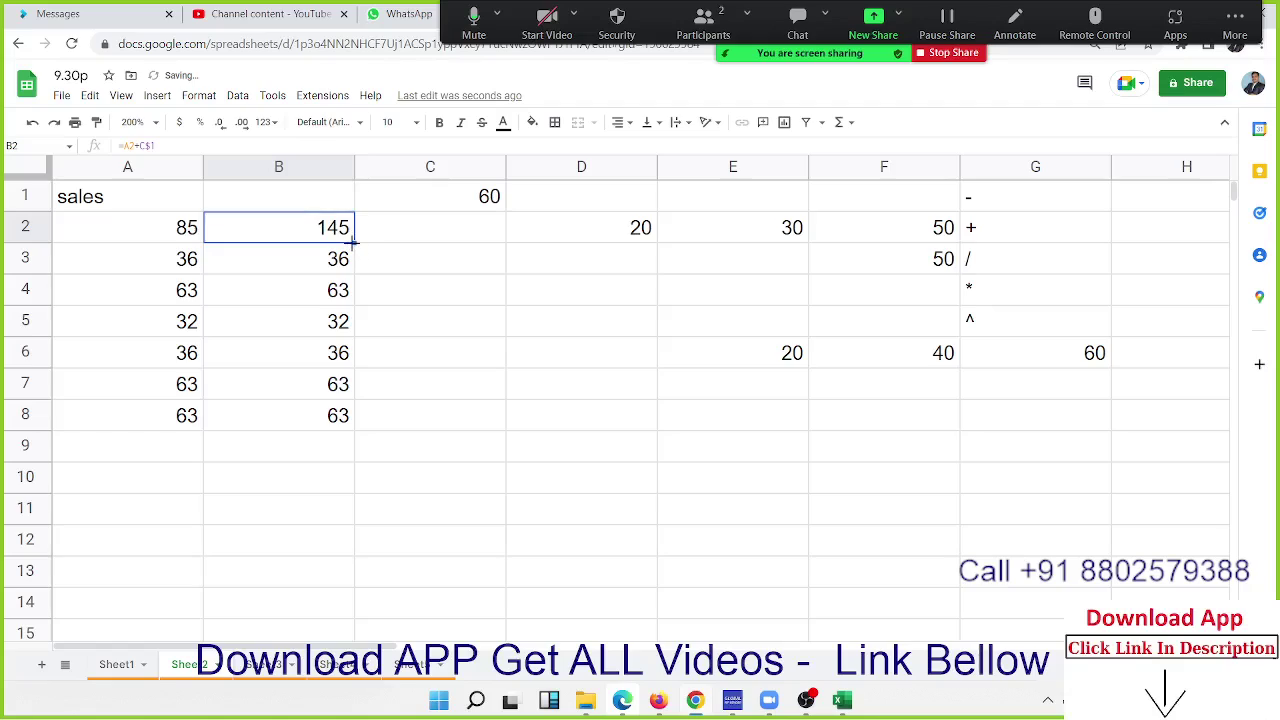
drag(352, 240, 341, 428)
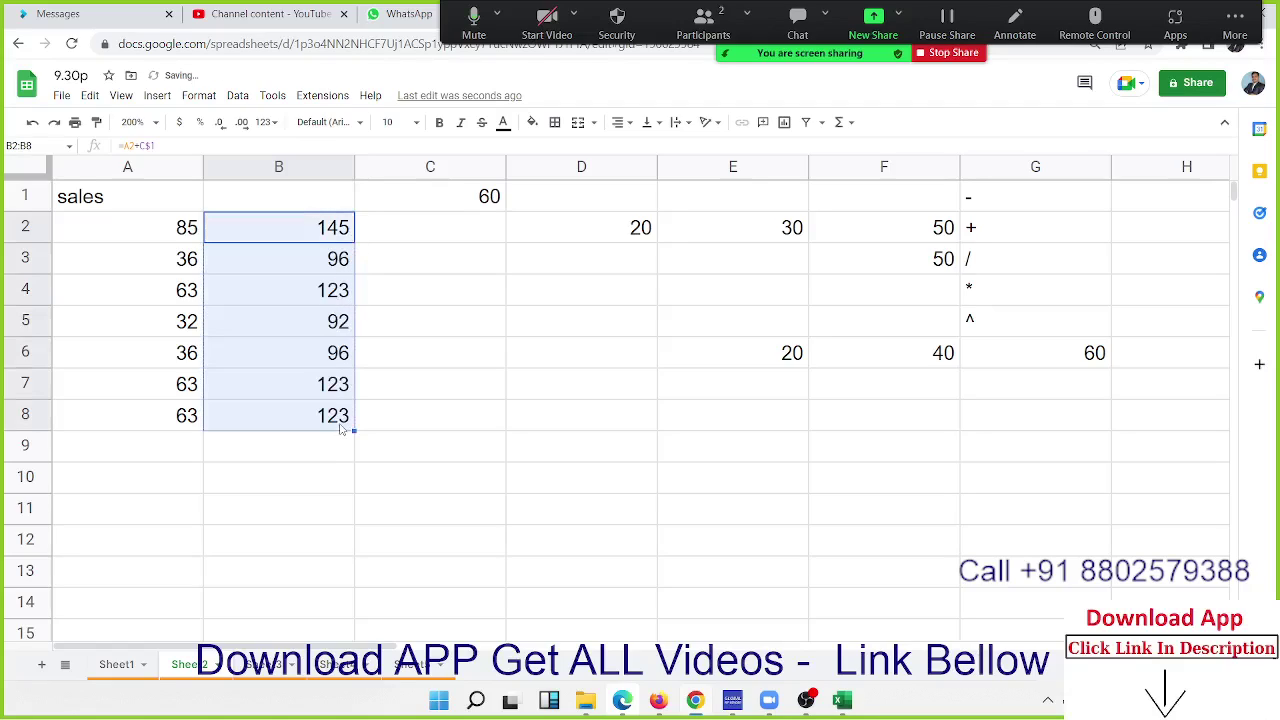
Step: Re-inspect B2's formula to check the row-locked C$1 reference
double_click(313, 235)
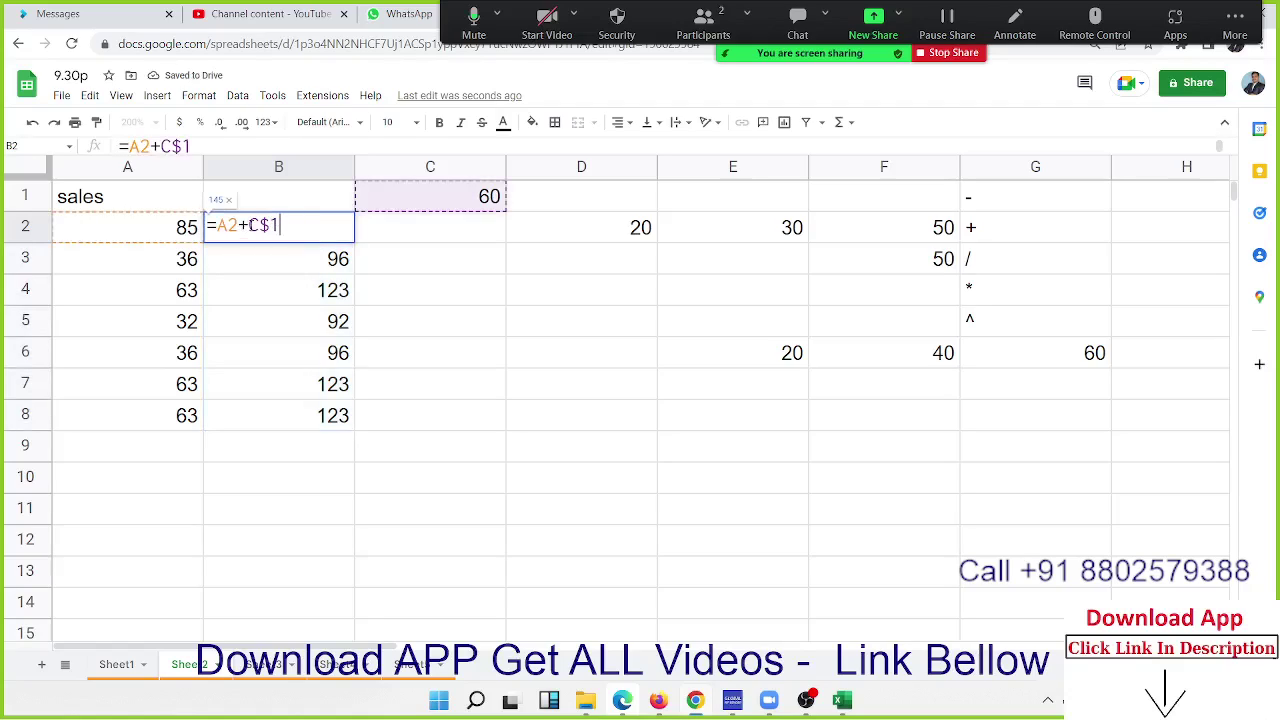
drag(250, 225, 283, 228)
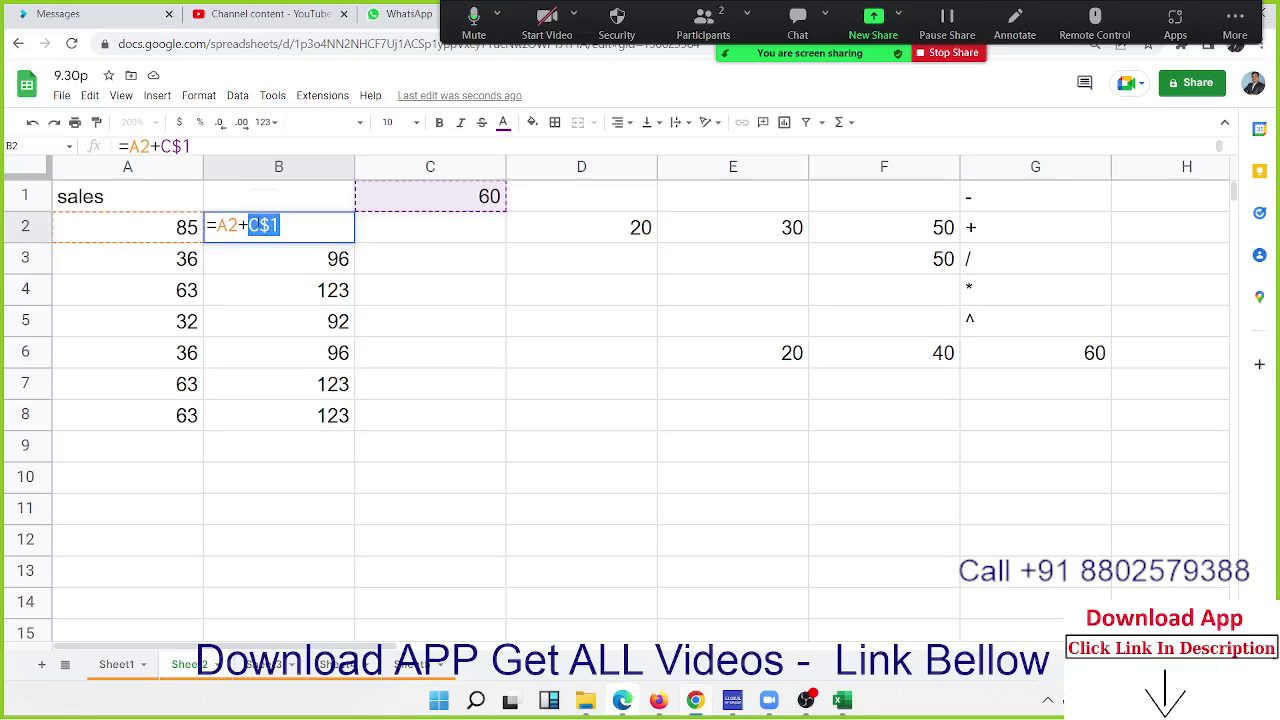
click(250, 225)
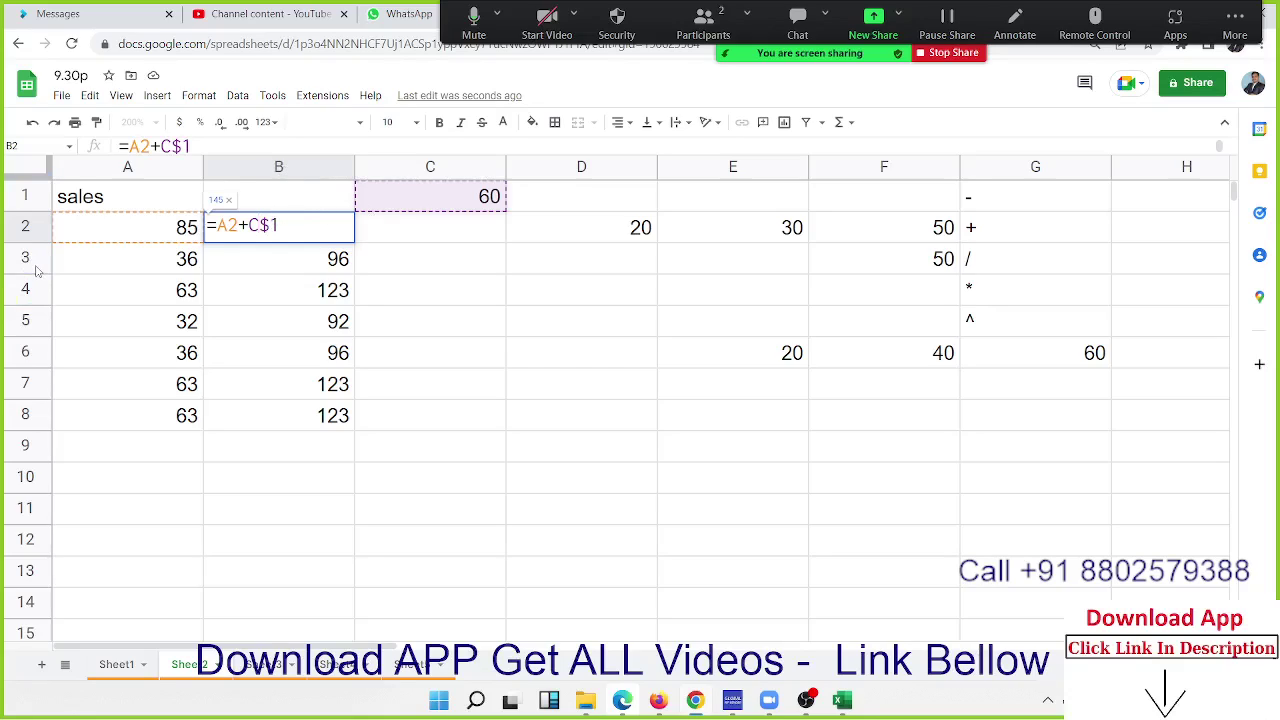
key(Return)
click(303, 237)
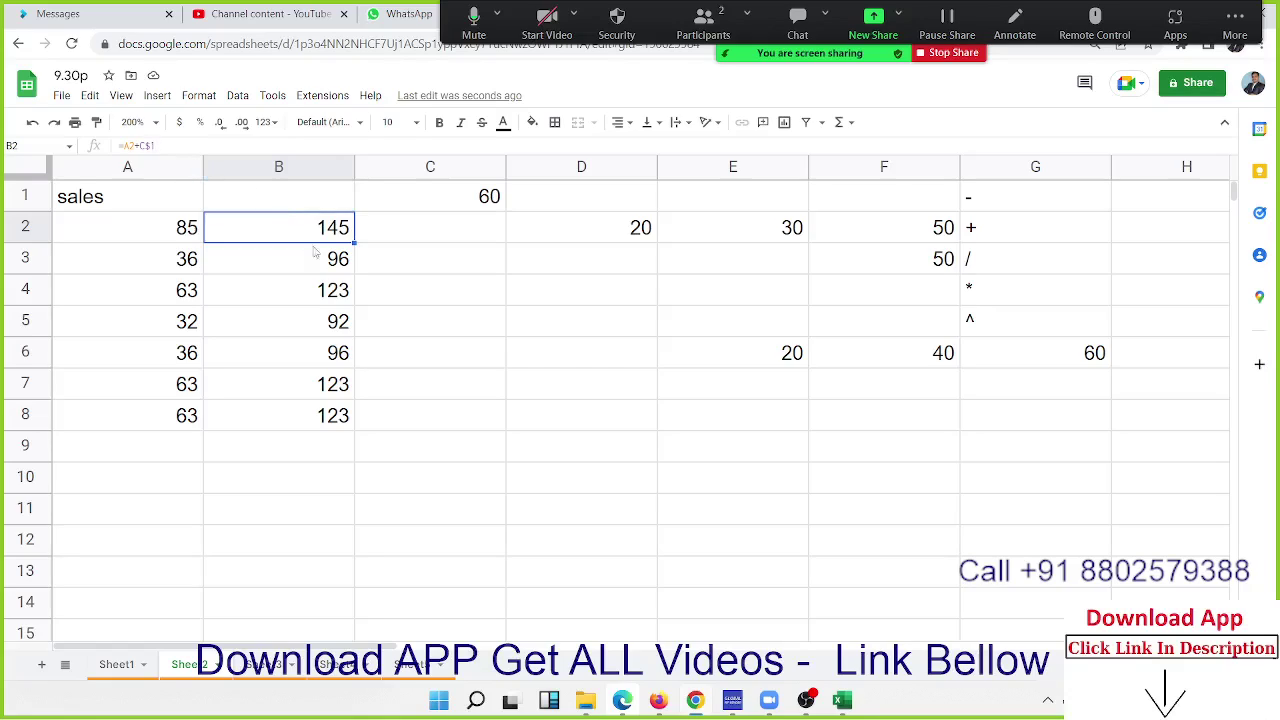
Step: Copy B2's formula right into C2 and inspect the result, =B2+D$1
drag(353, 242, 458, 245)
click(464, 240)
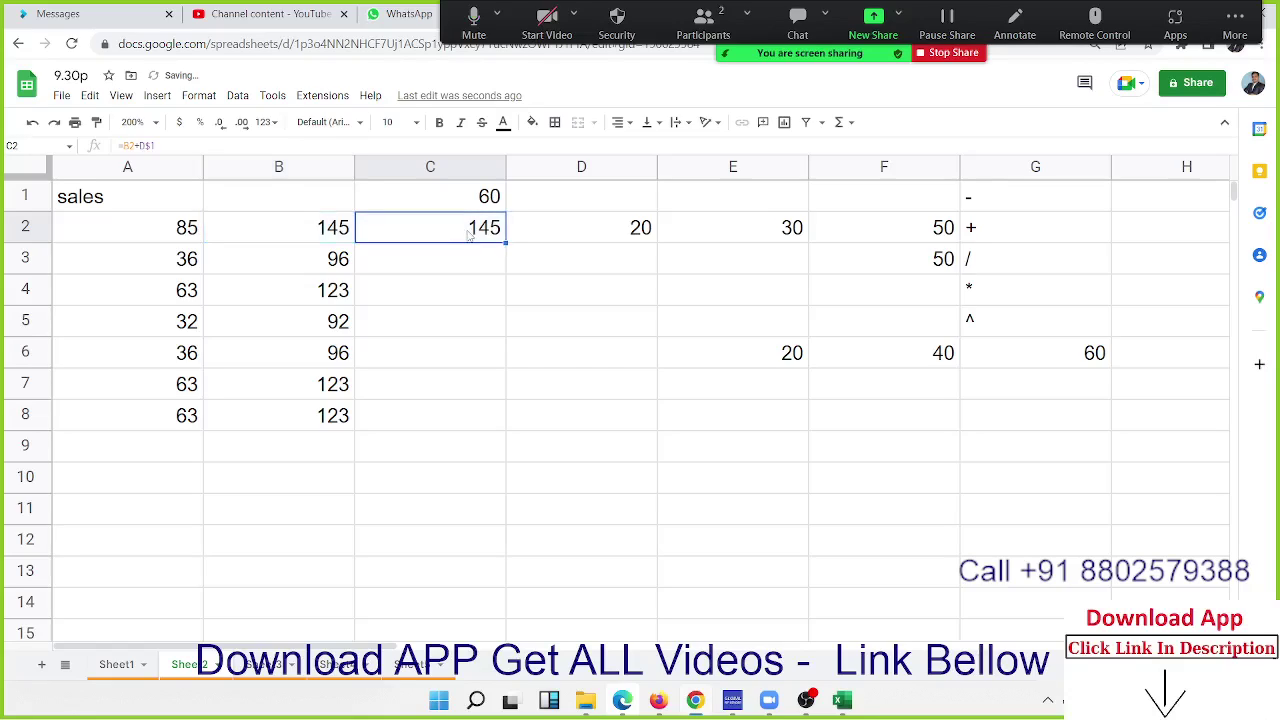
double_click(467, 233)
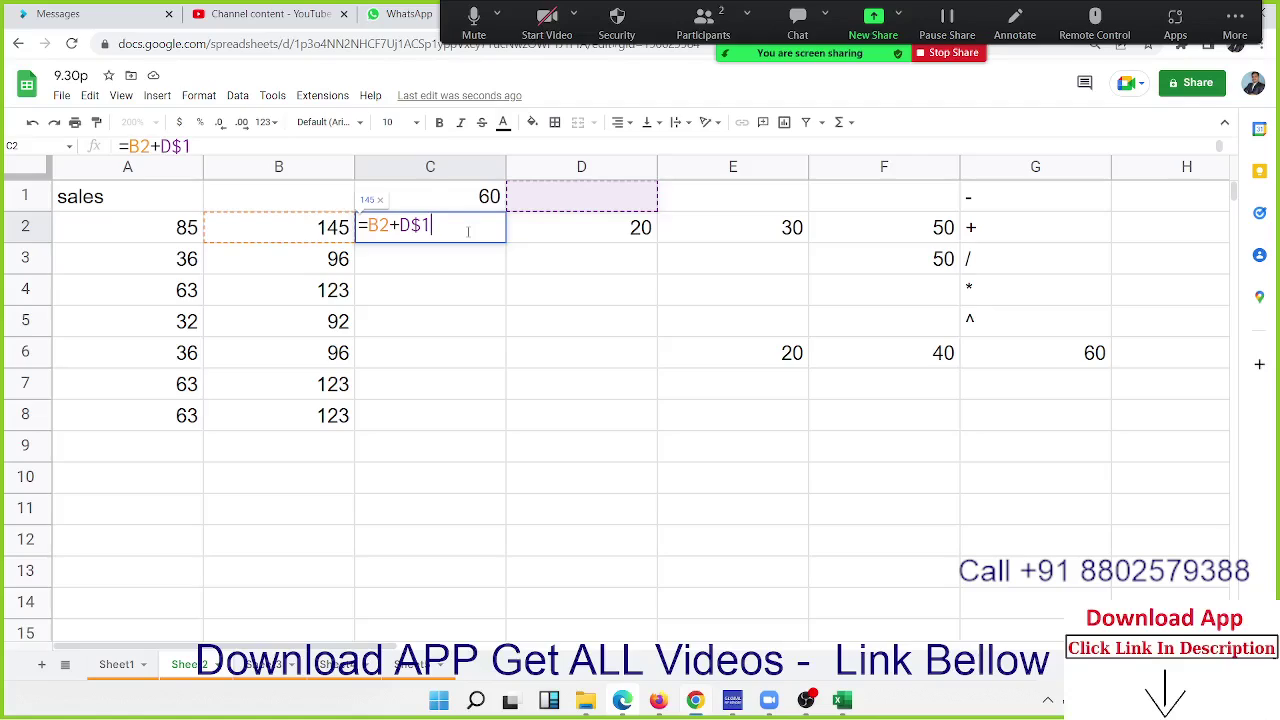
key(Return)
click(366, 236)
Step: Make B2's formula fully absolute as =A2+$C$1
double_click(325, 236)
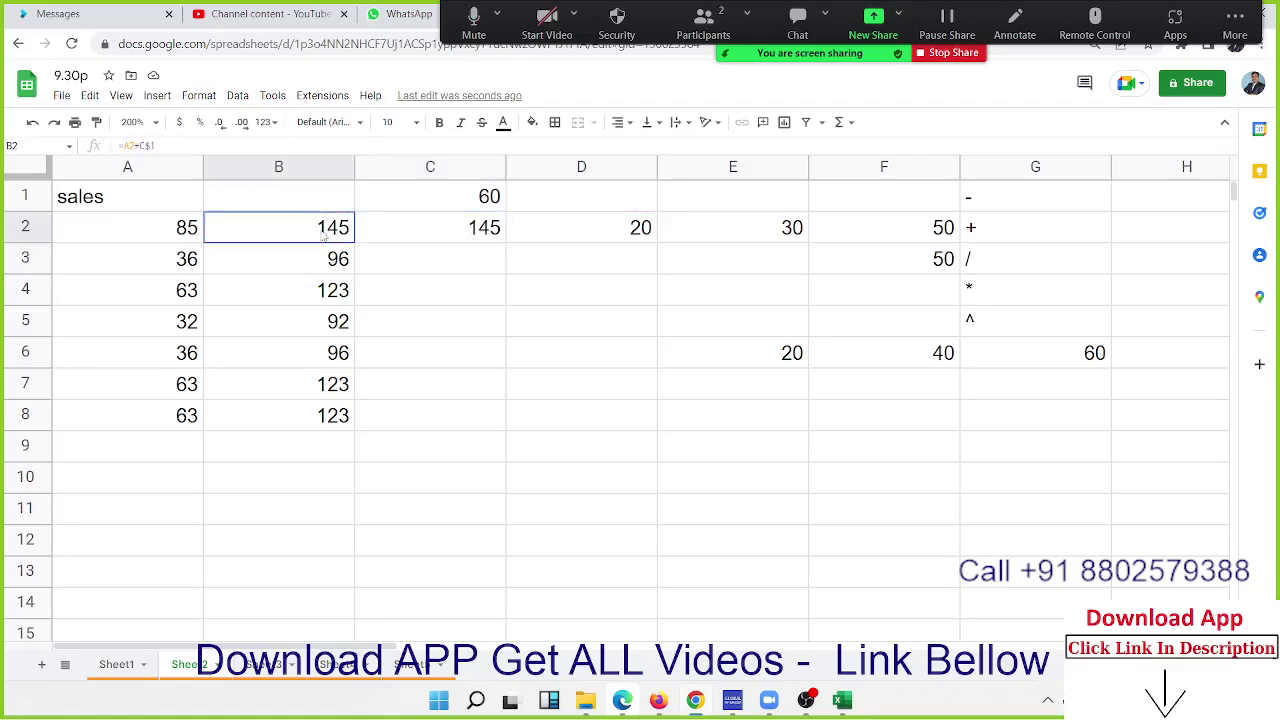
click(248, 225)
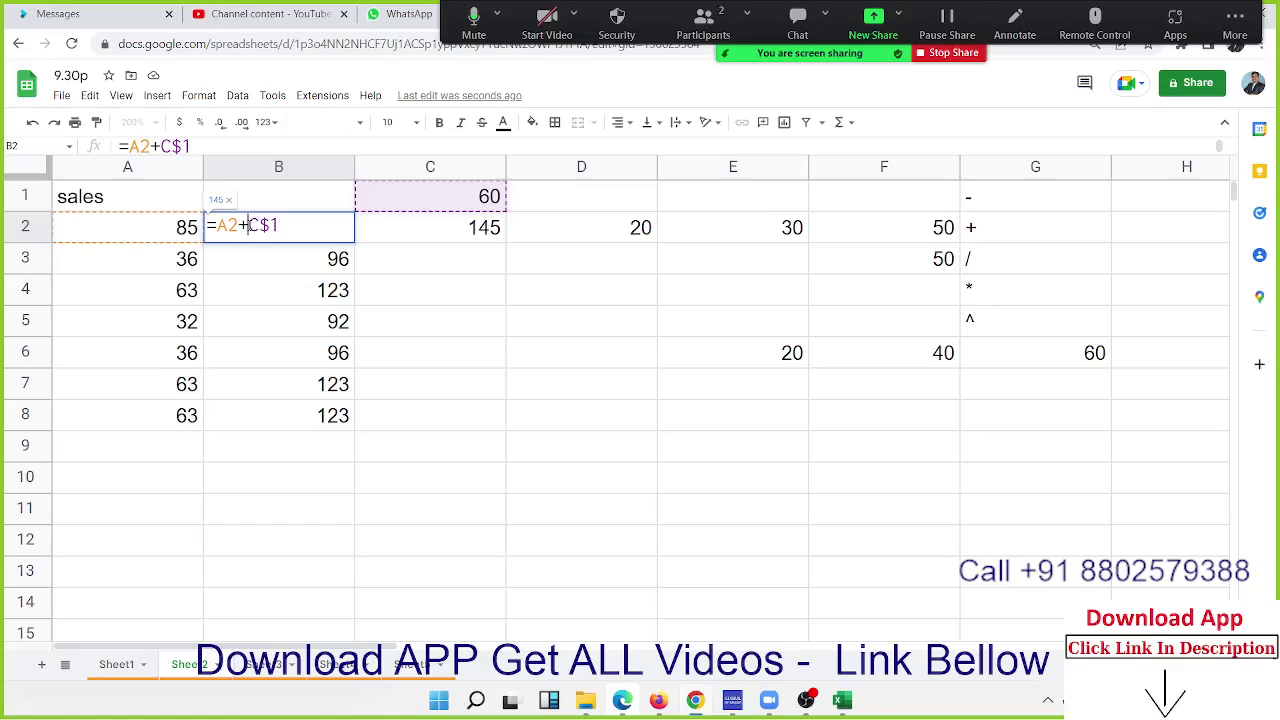
text($)
key(Return)
click(252, 230)
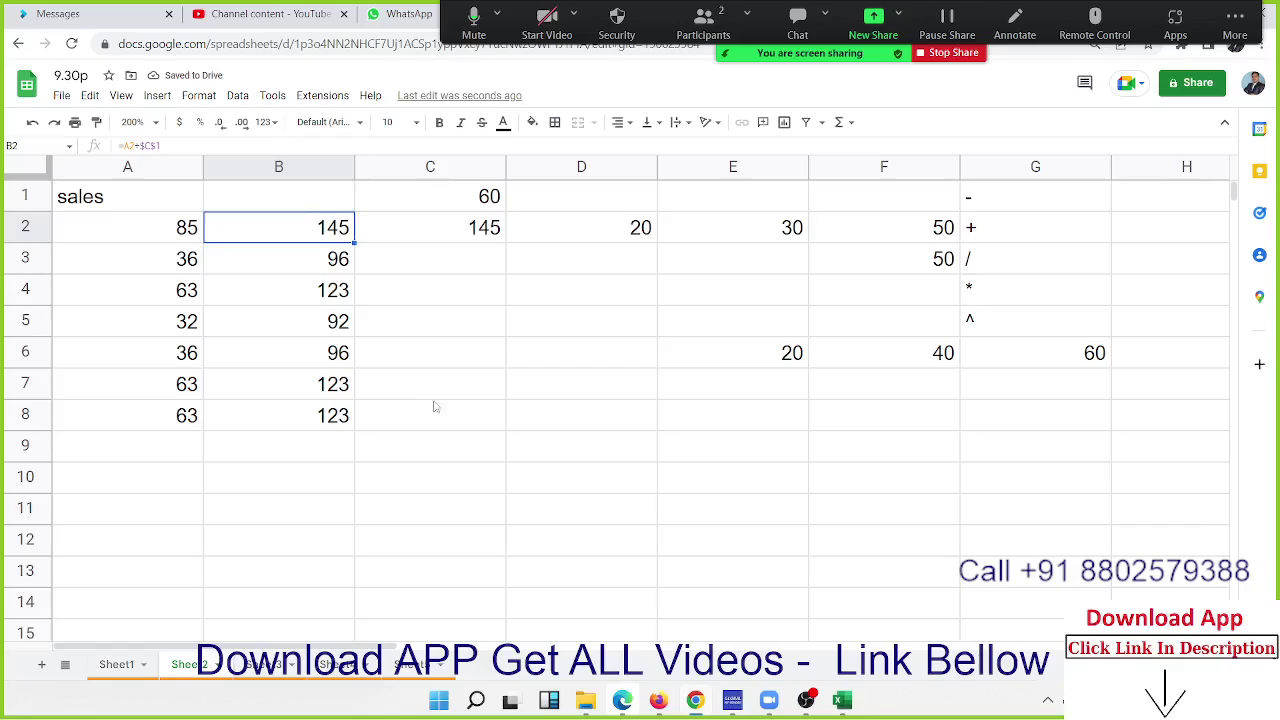
click(285, 490)
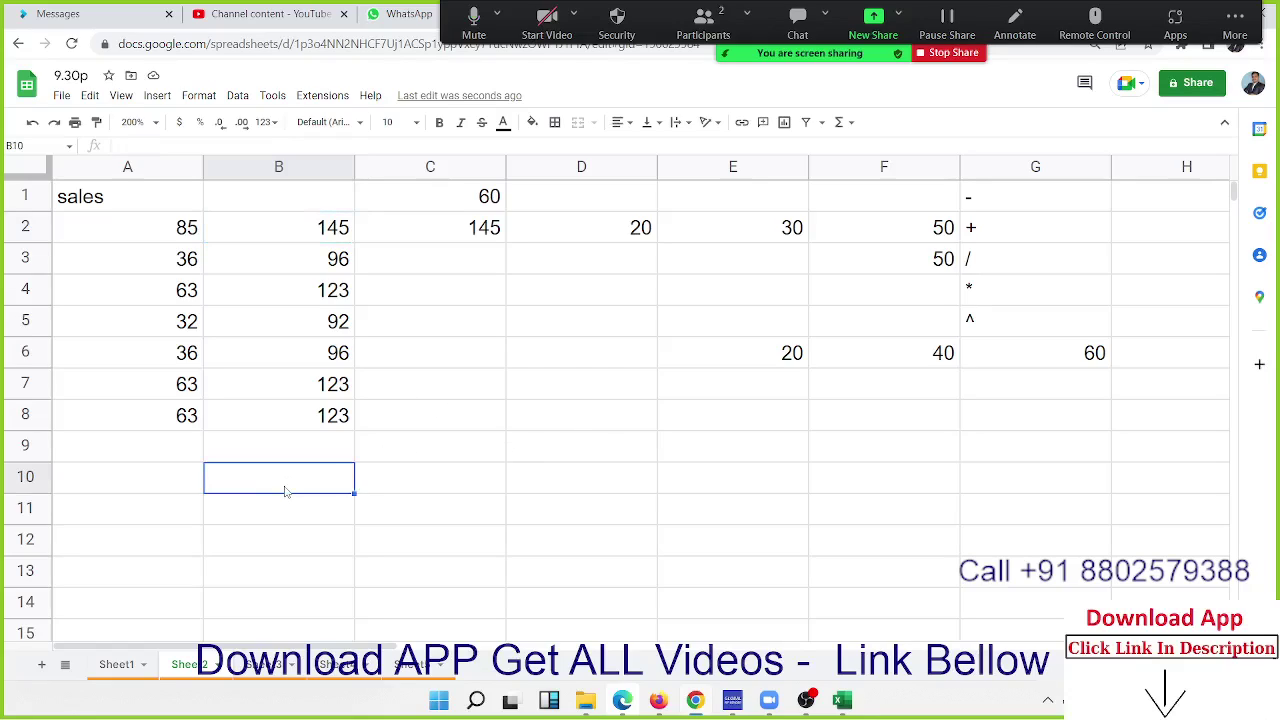
scroll(285, 490, down, 2)
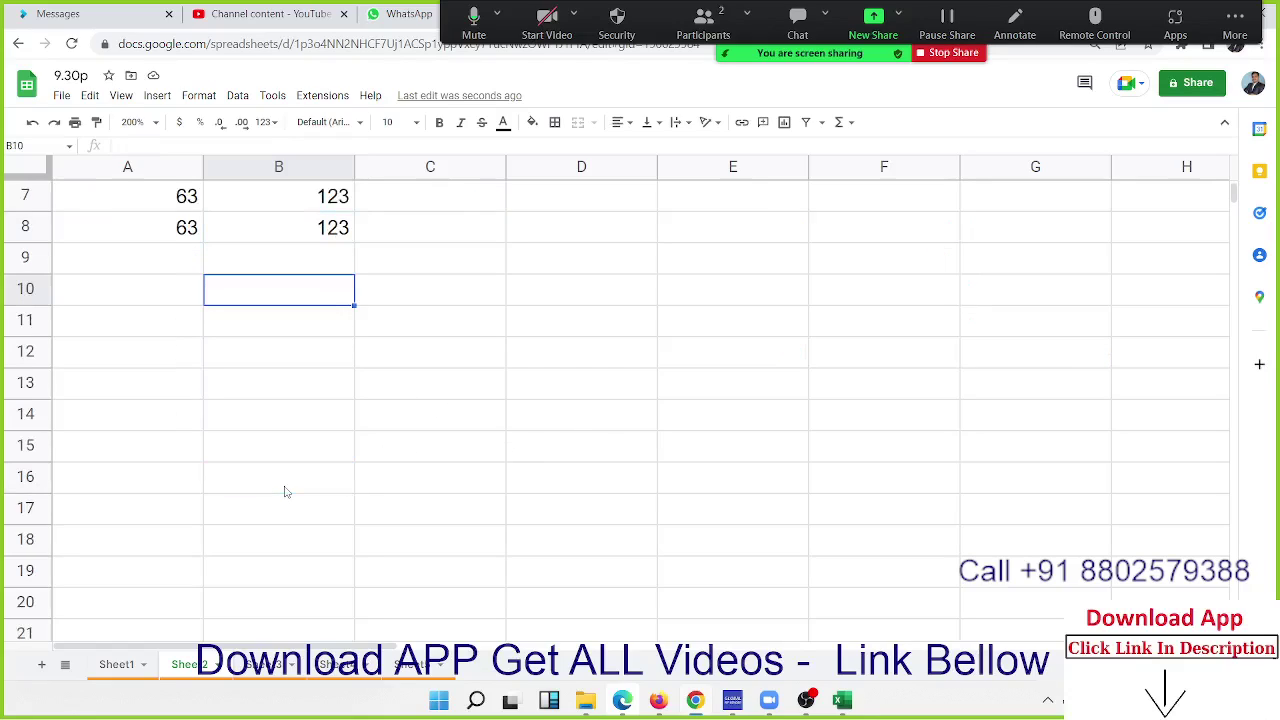
click(183, 318)
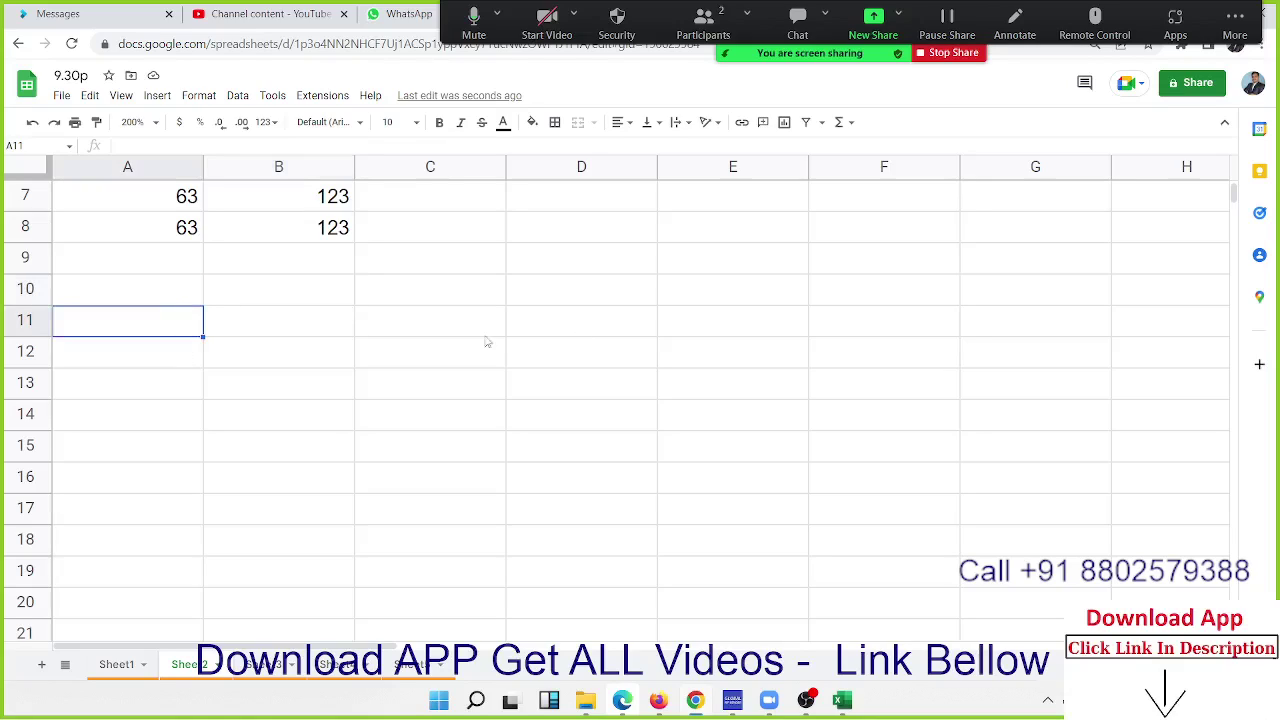
scroll(975, 345, up, 2)
click(938, 234)
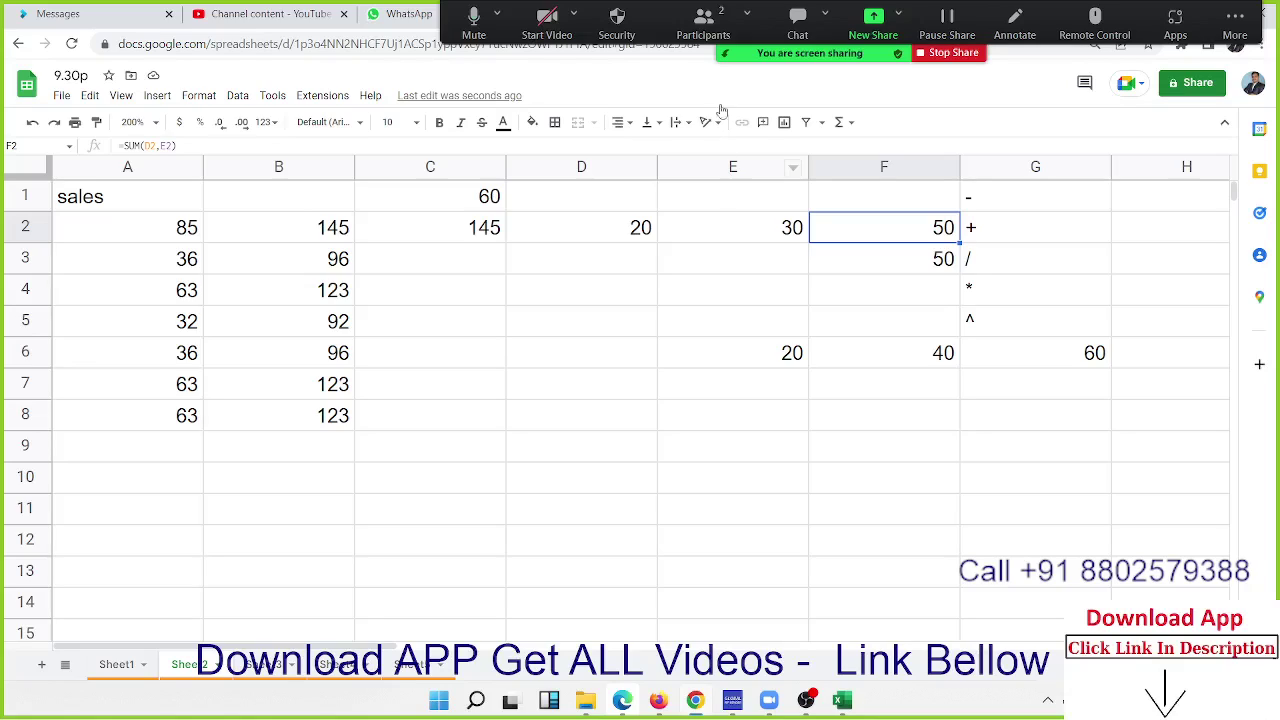
click(703, 22)
click(779, 268)
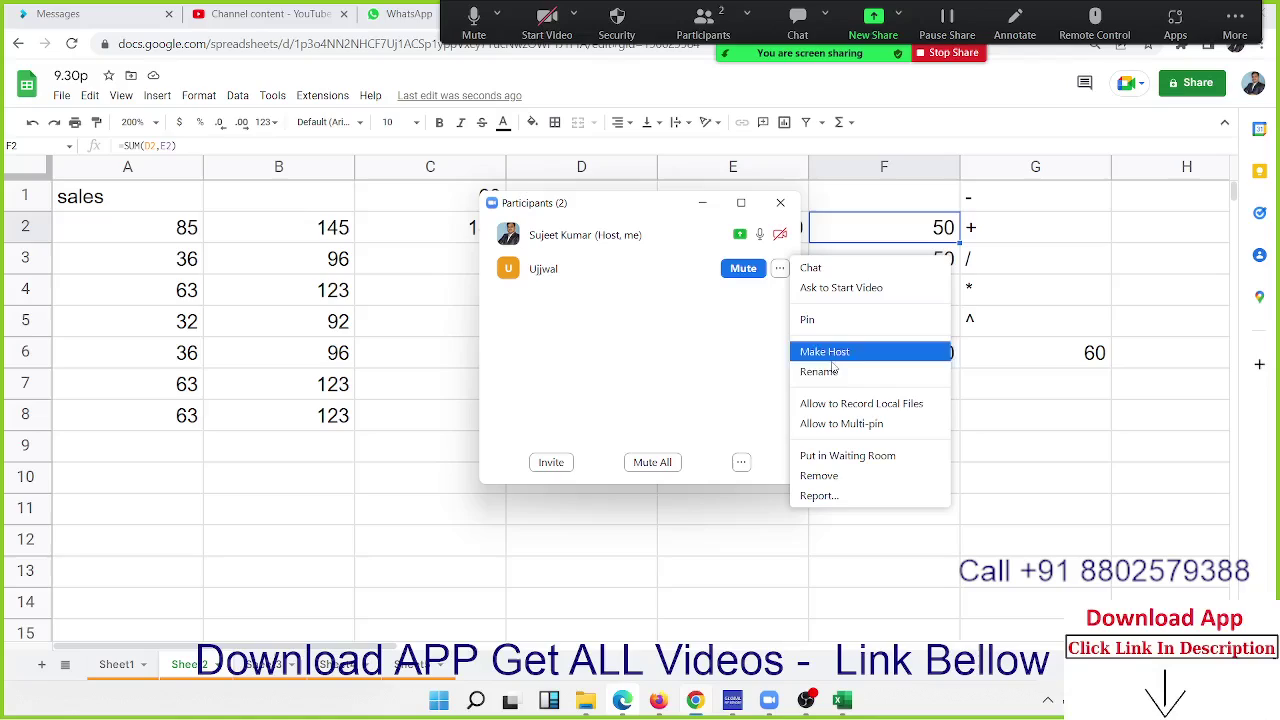
click(868, 422)
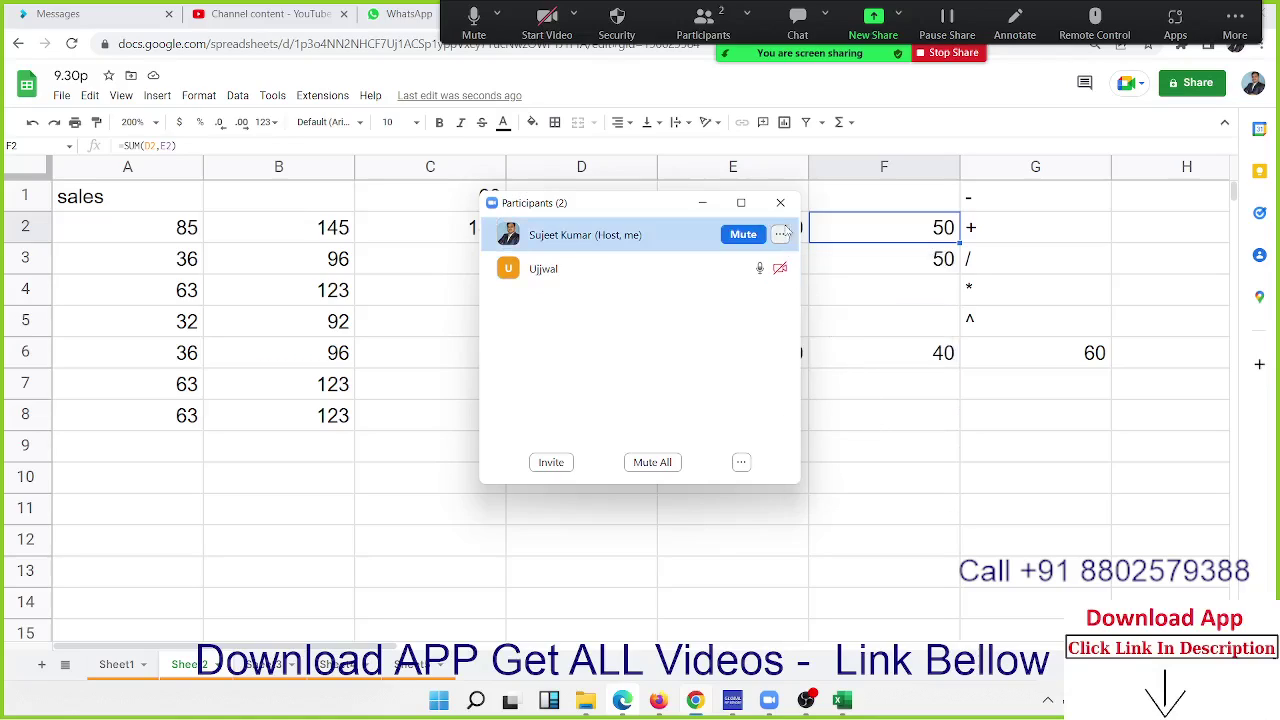
click(780, 202)
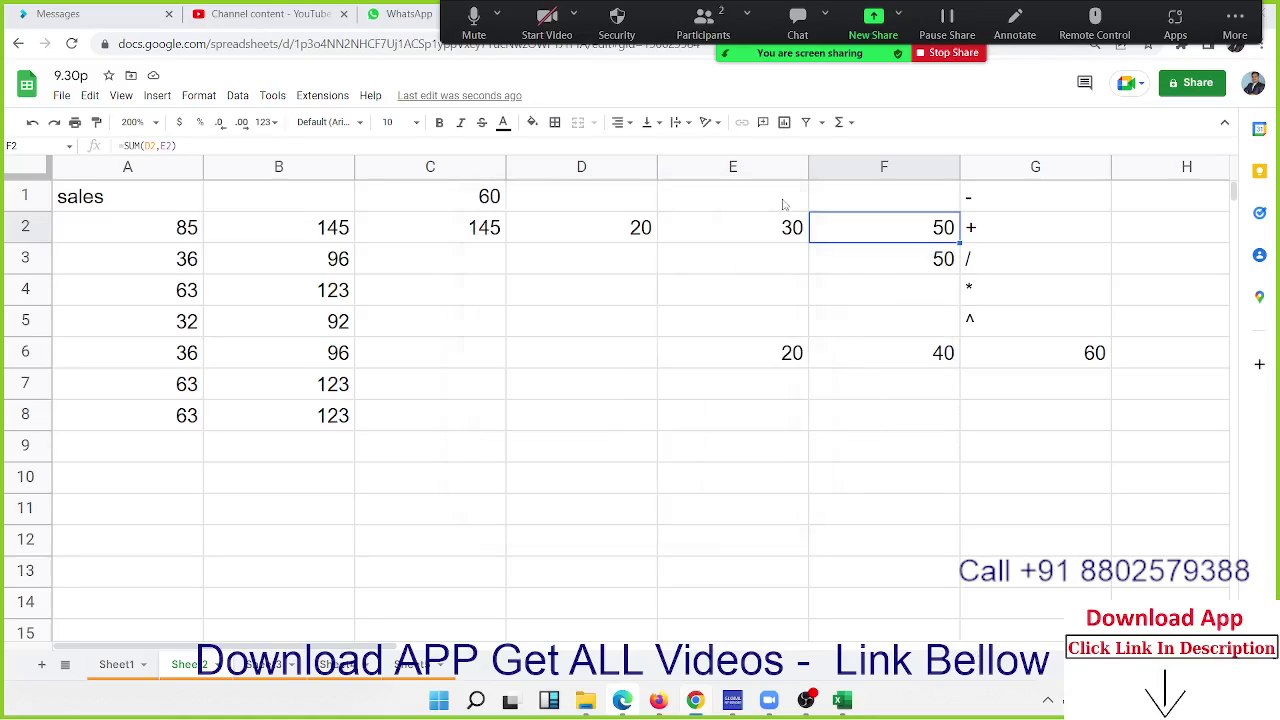
click(302, 505)
click(199, 458)
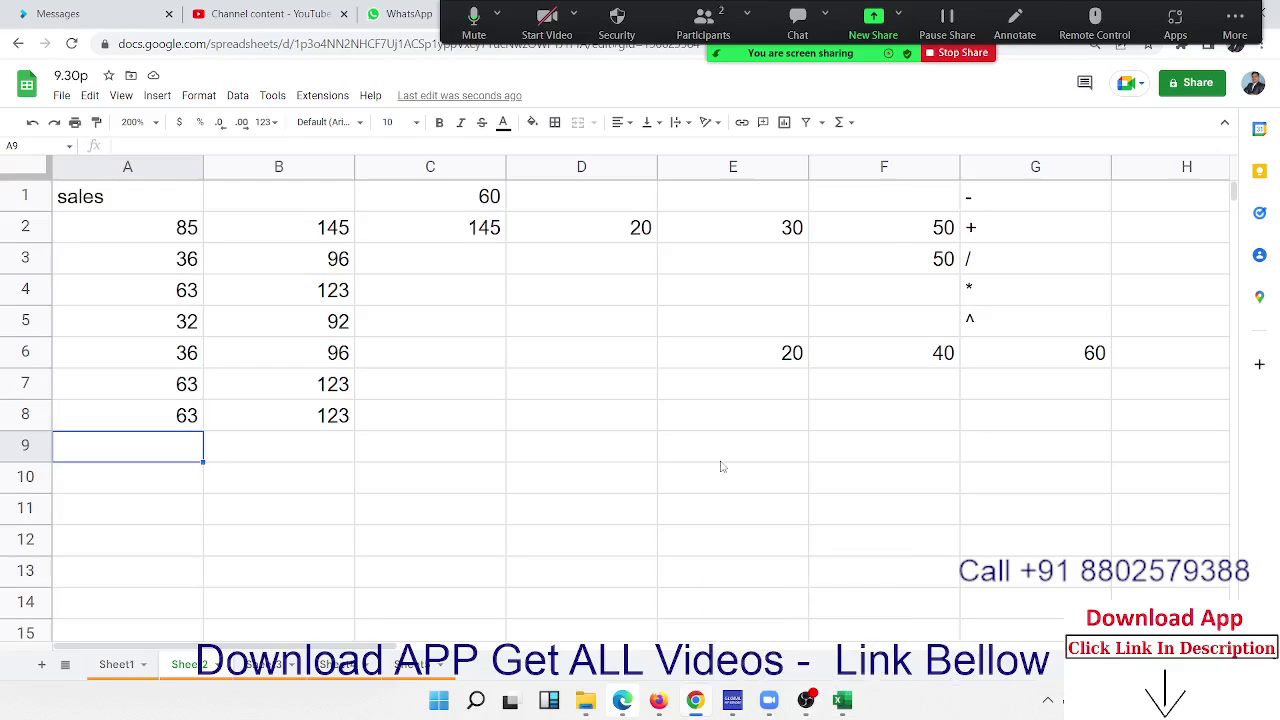
click(423, 490)
click(337, 430)
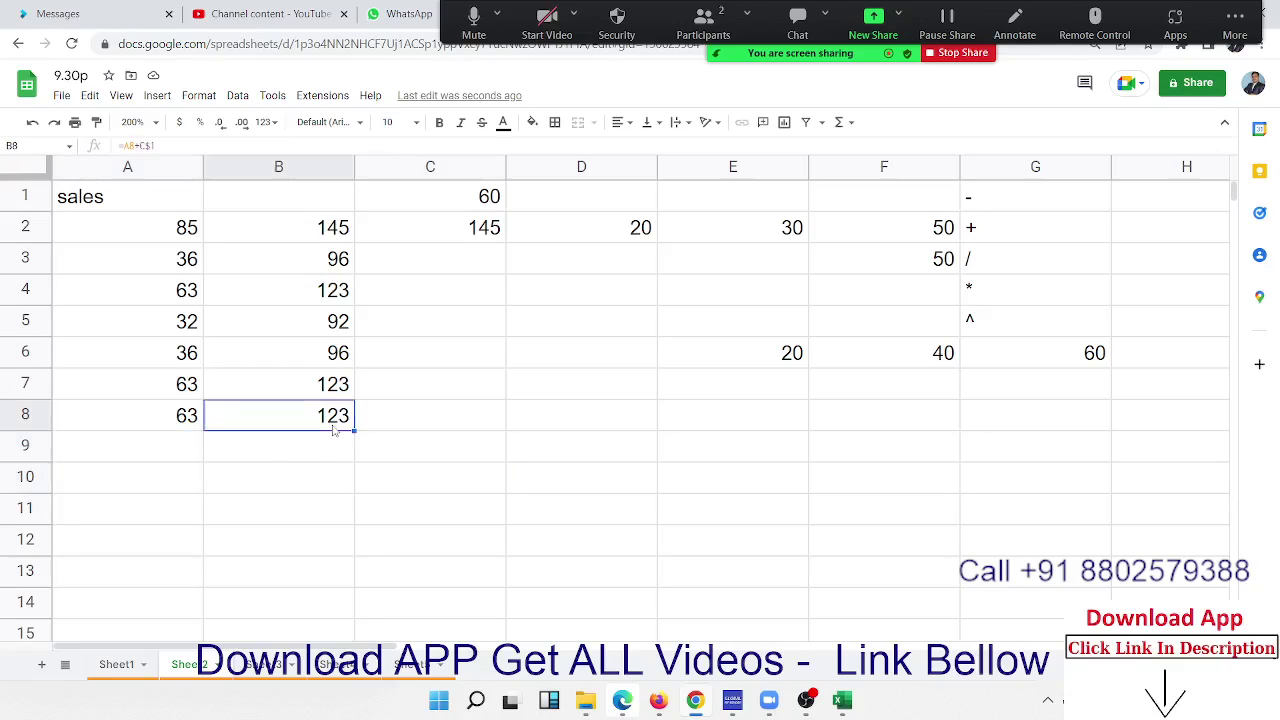
click(198, 453)
scroll(212, 486, down, 2)
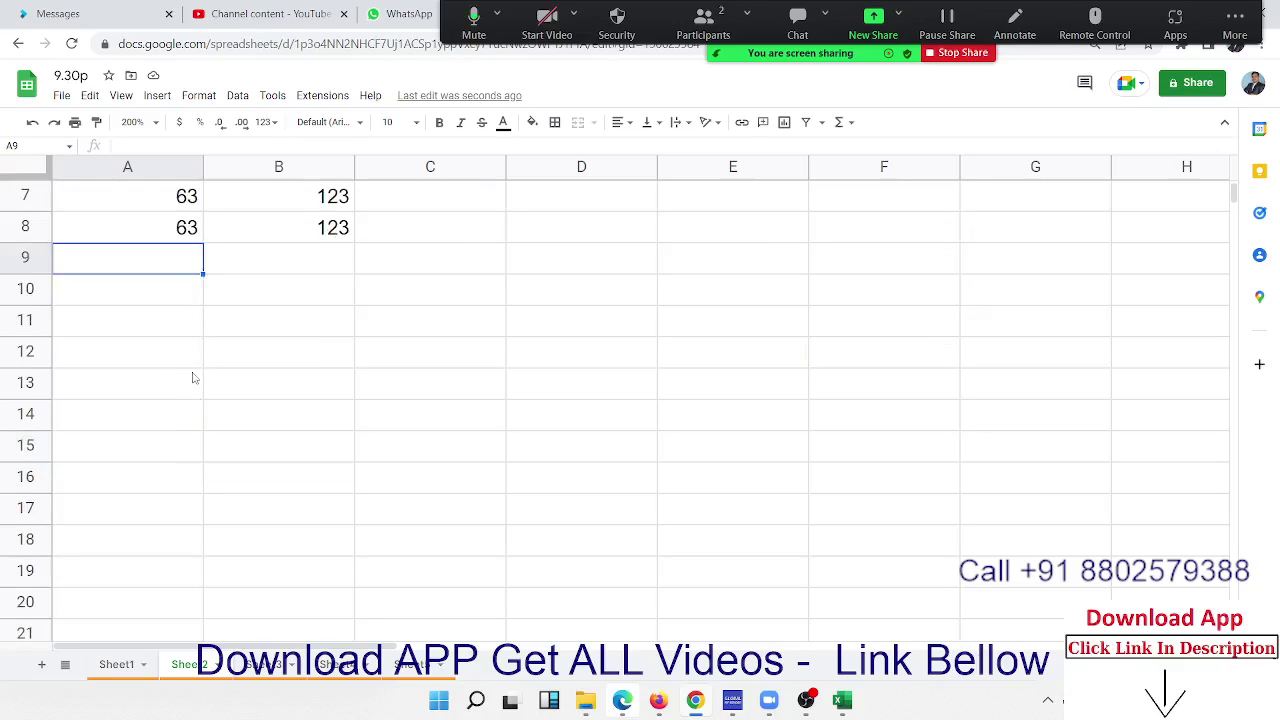
scroll(296, 400, up, 2)
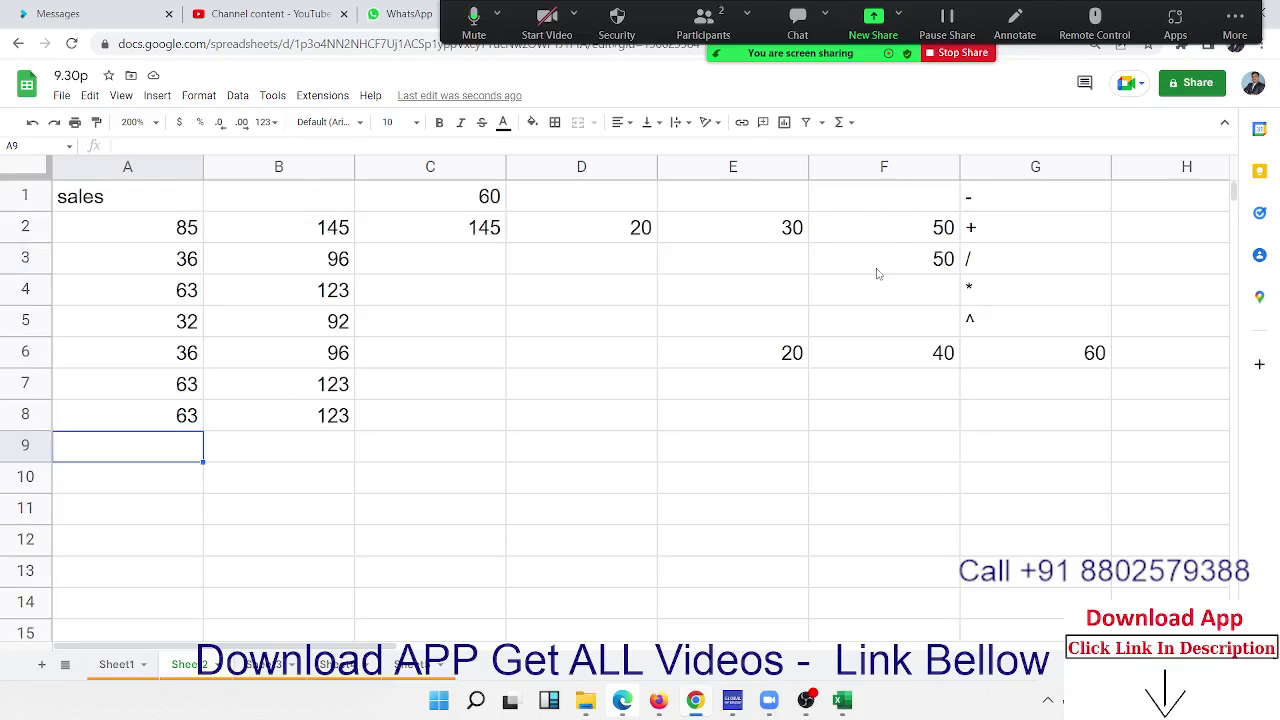
click(893, 238)
double_click(893, 238)
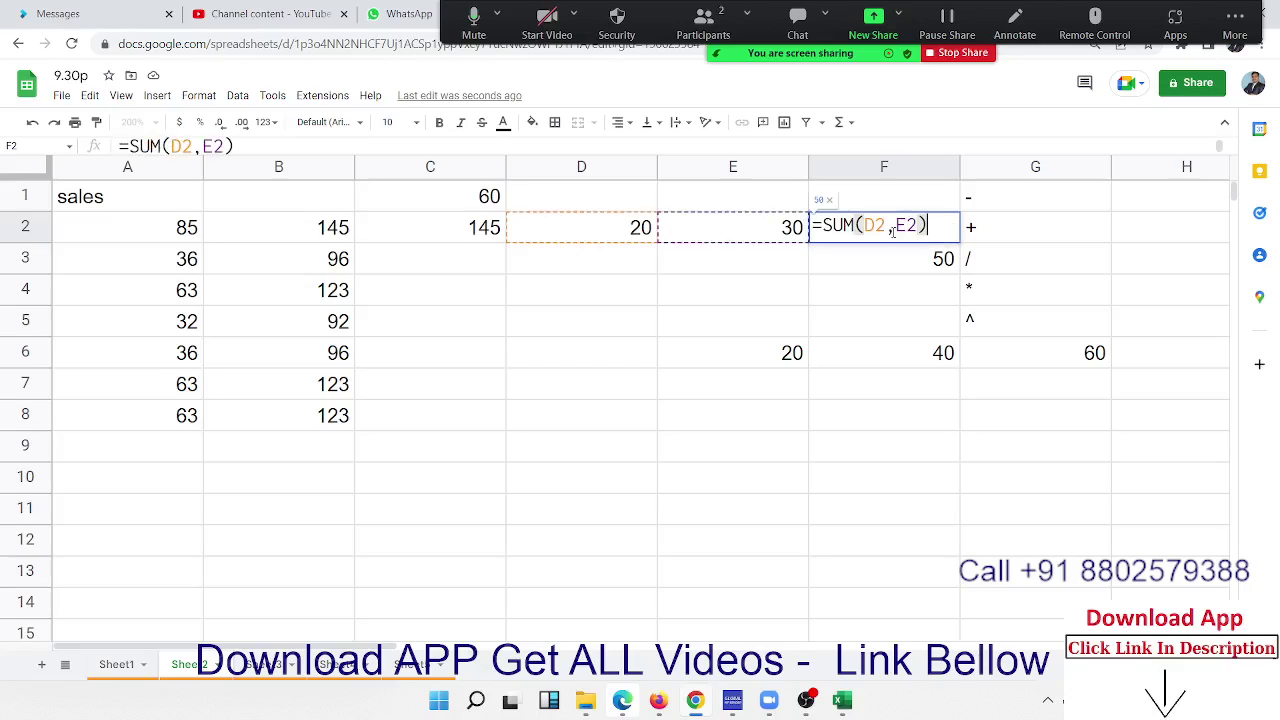
key(Return)
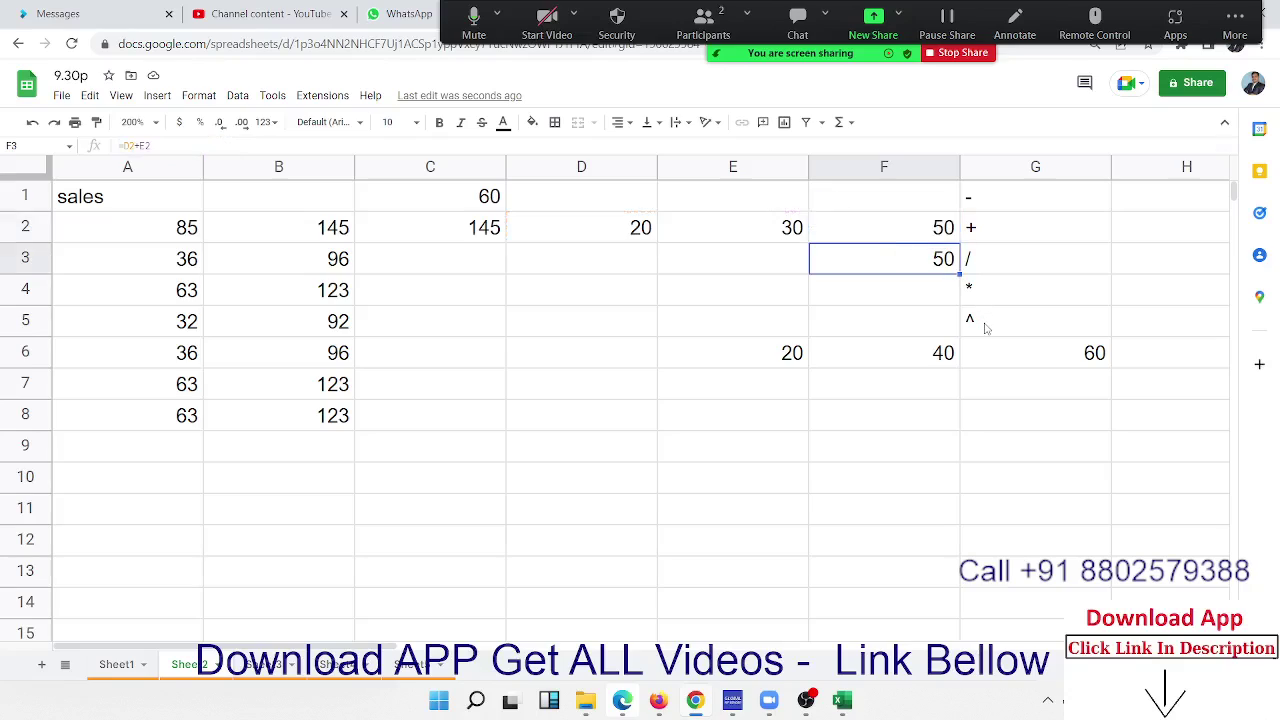
click(988, 329)
drag(986, 259, 995, 200)
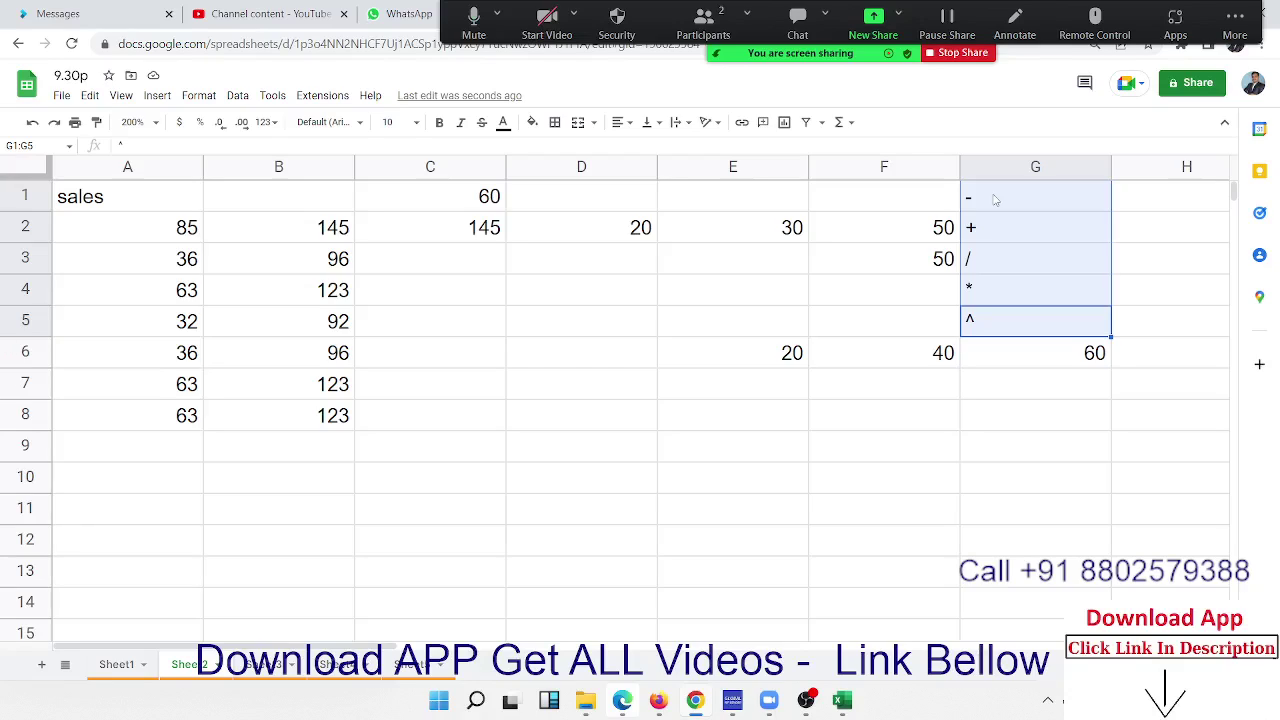
click(937, 228)
double_click(936, 226)
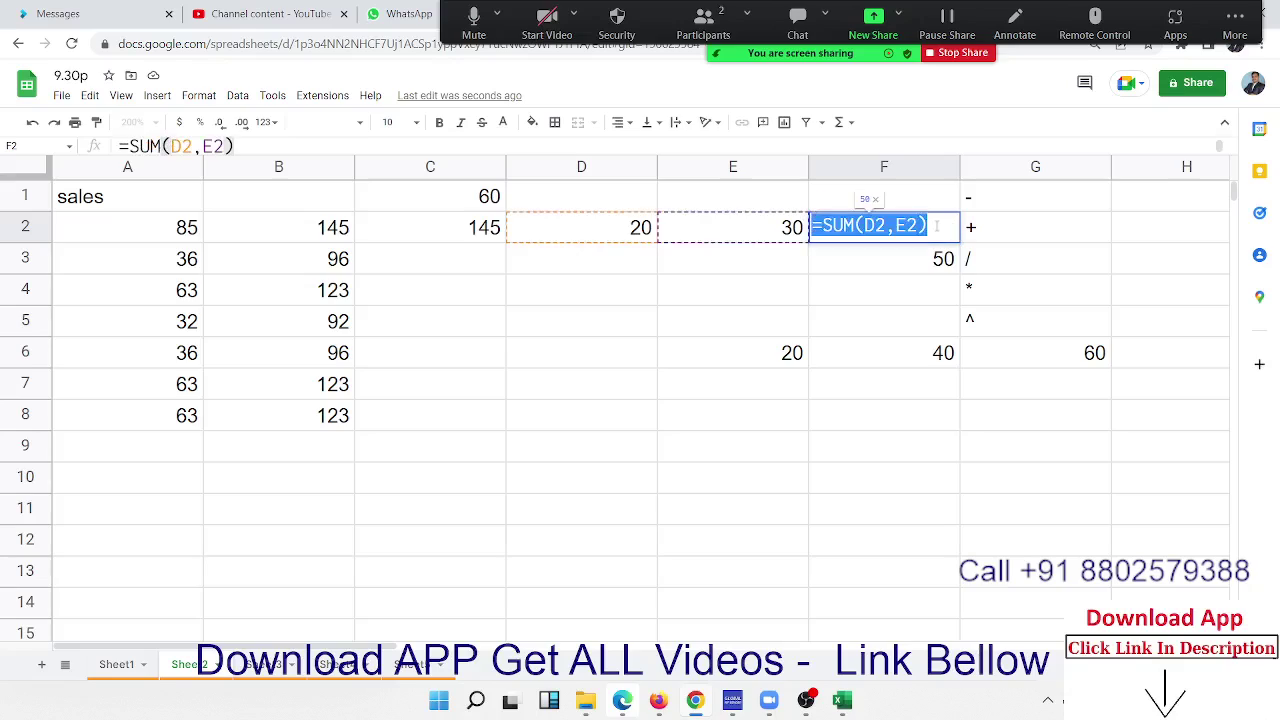
key(Return)
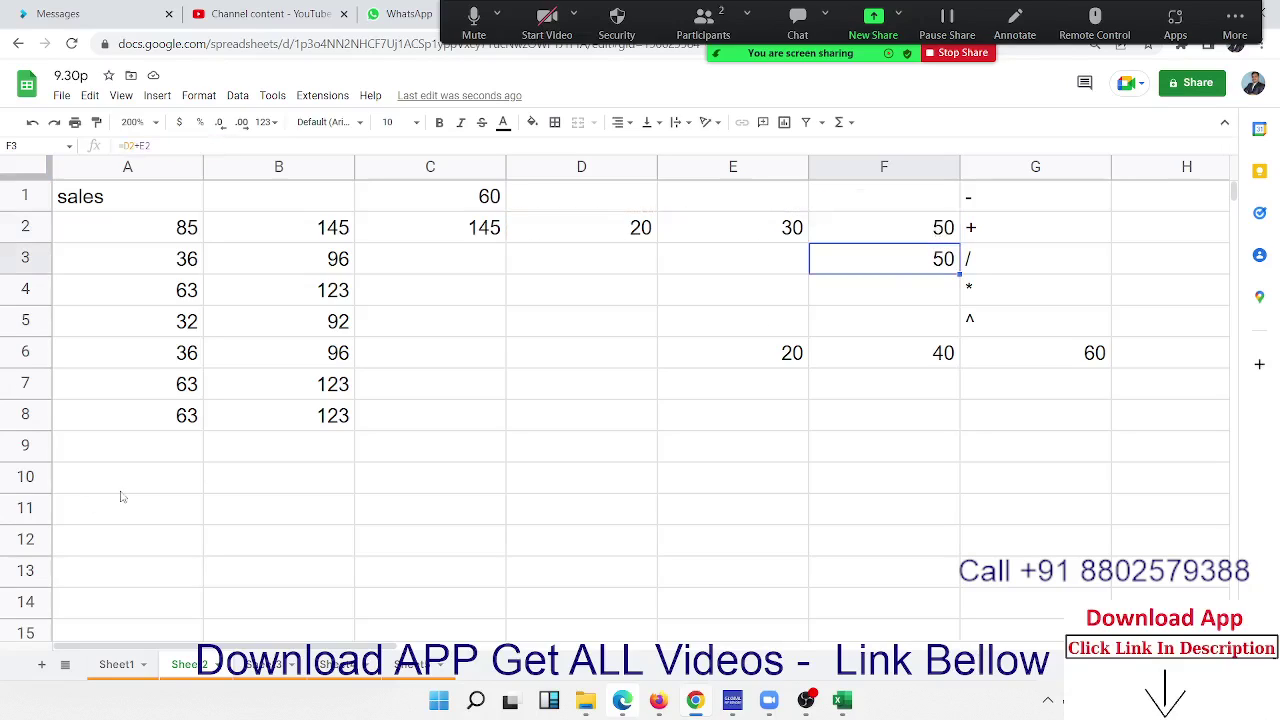
Step: Type the headings Buy, Sales and P% across A11:C11
click(172, 330)
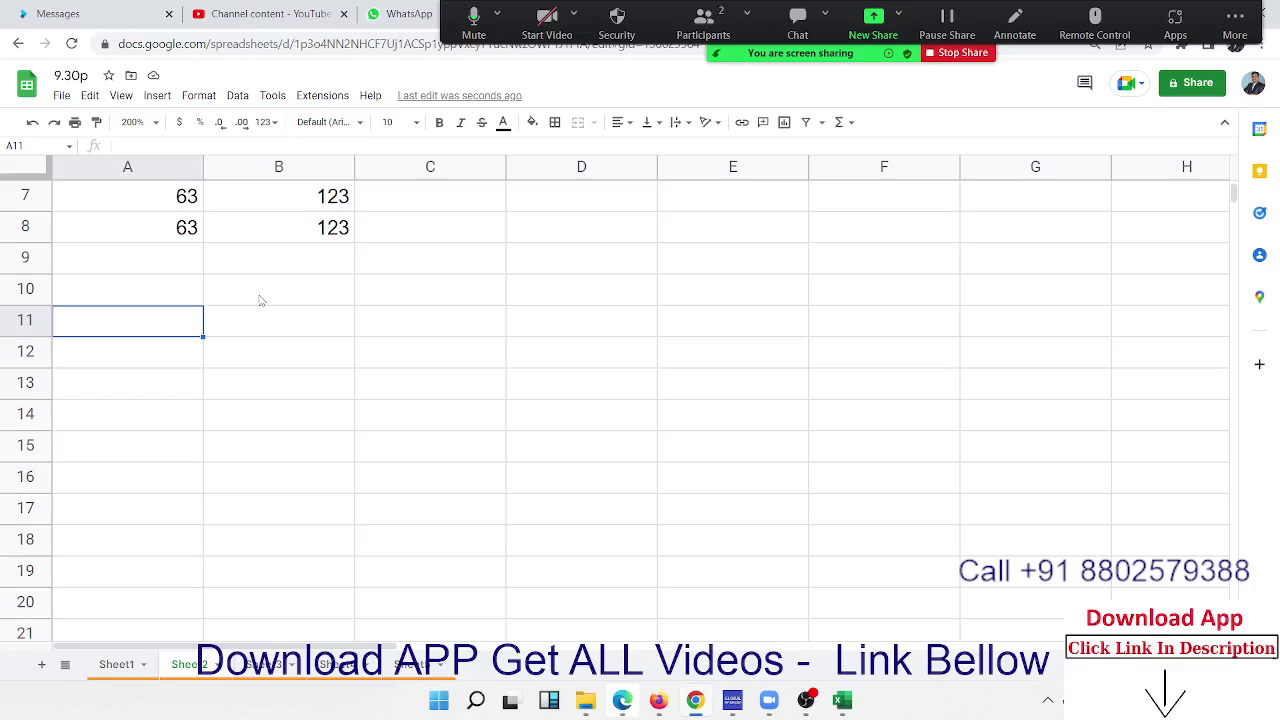
text(Bu)
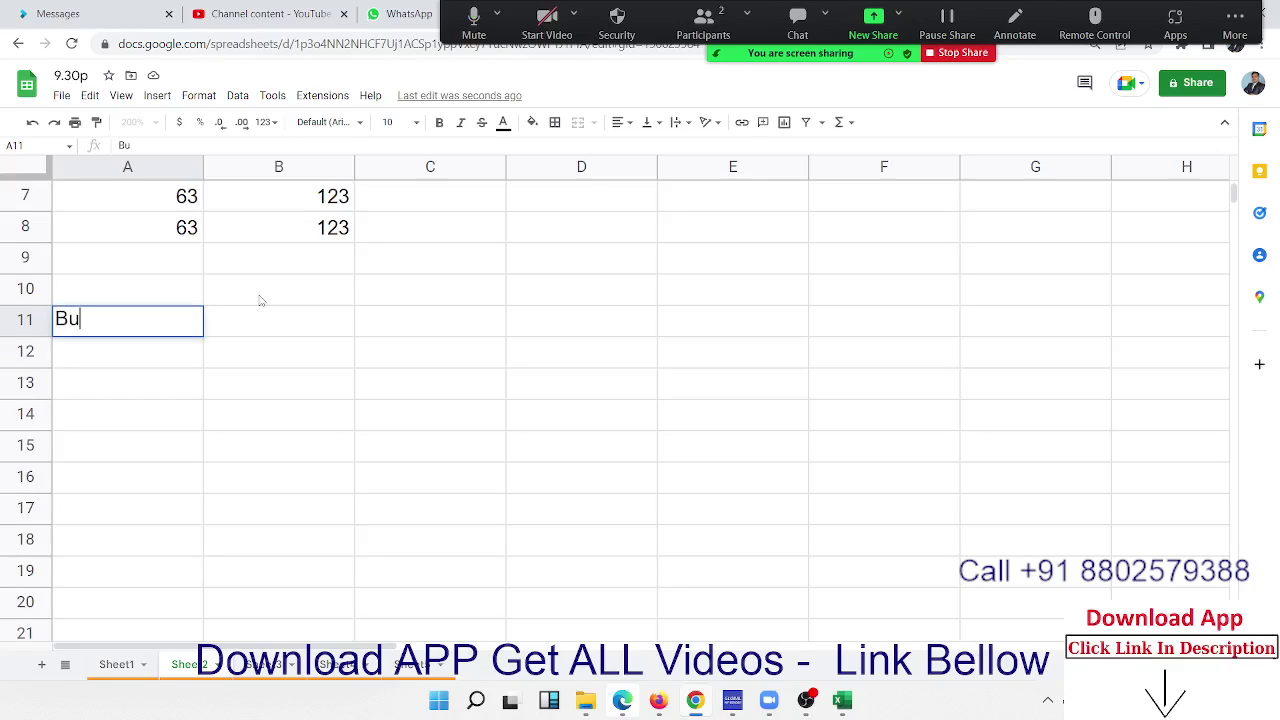
text(y)
key(Tab)
text(Sale)
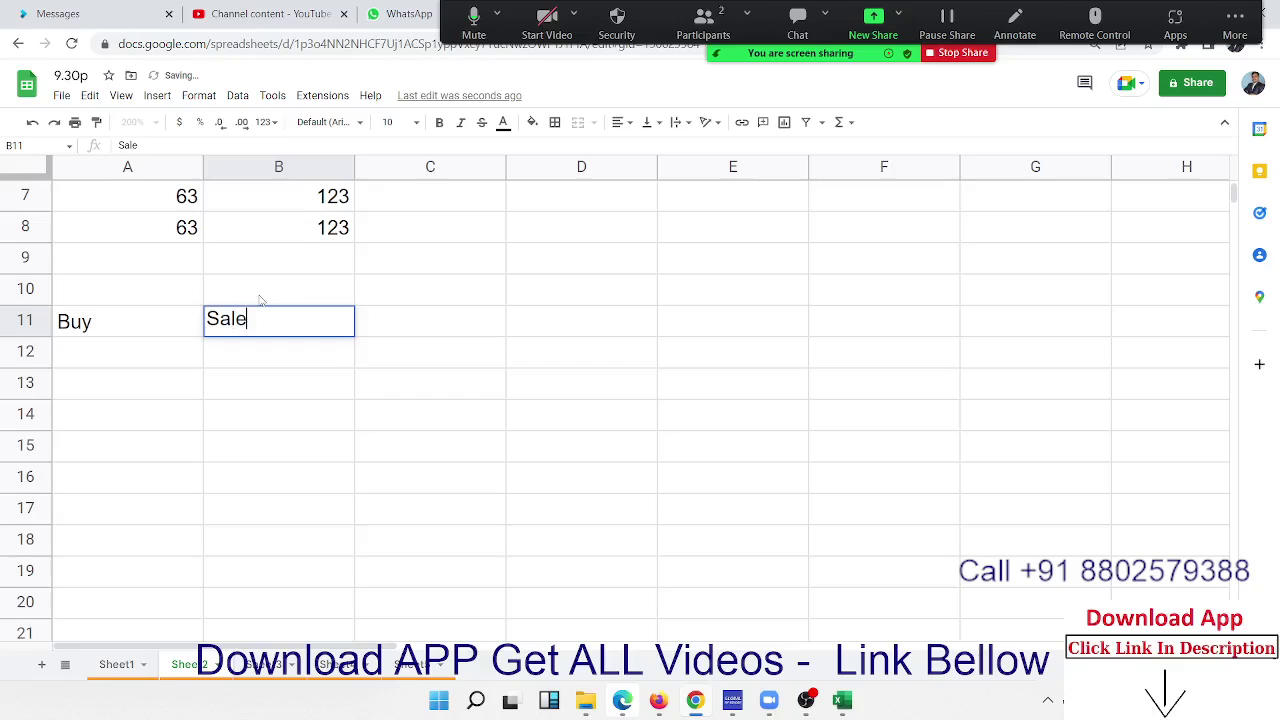
text(s)
key(Tab)
text(P)
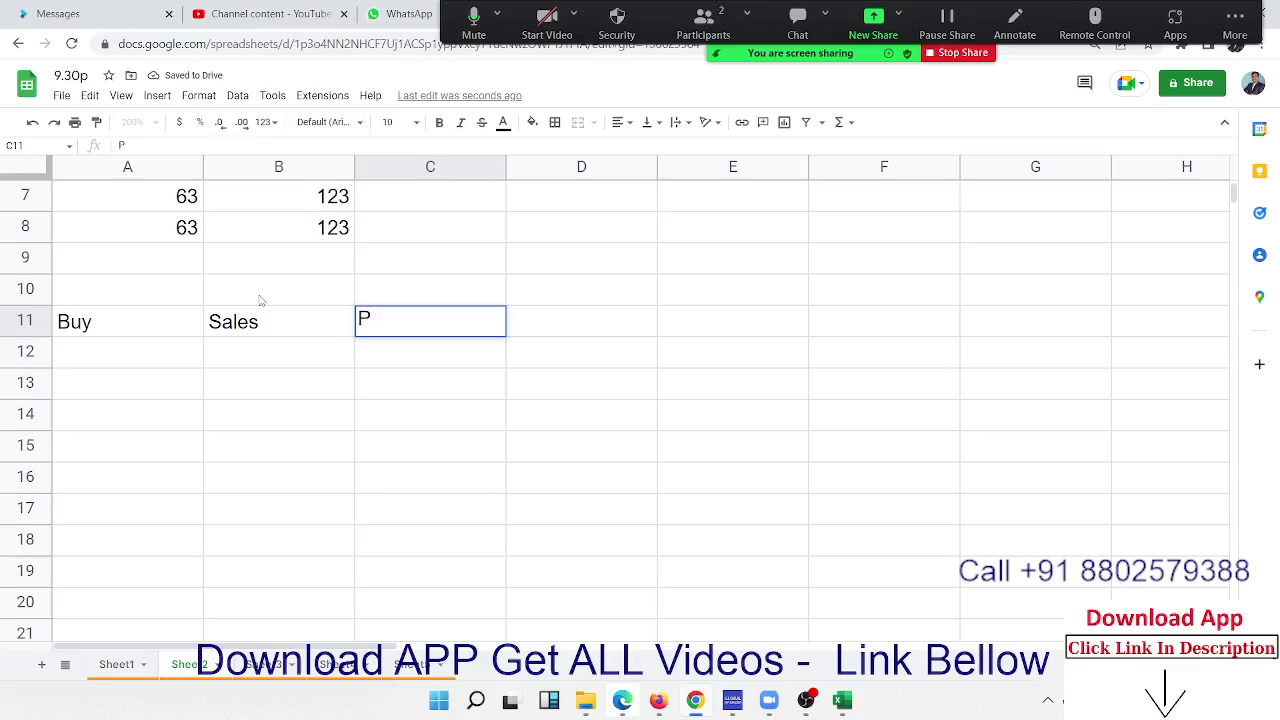
text(%)
key(Return)
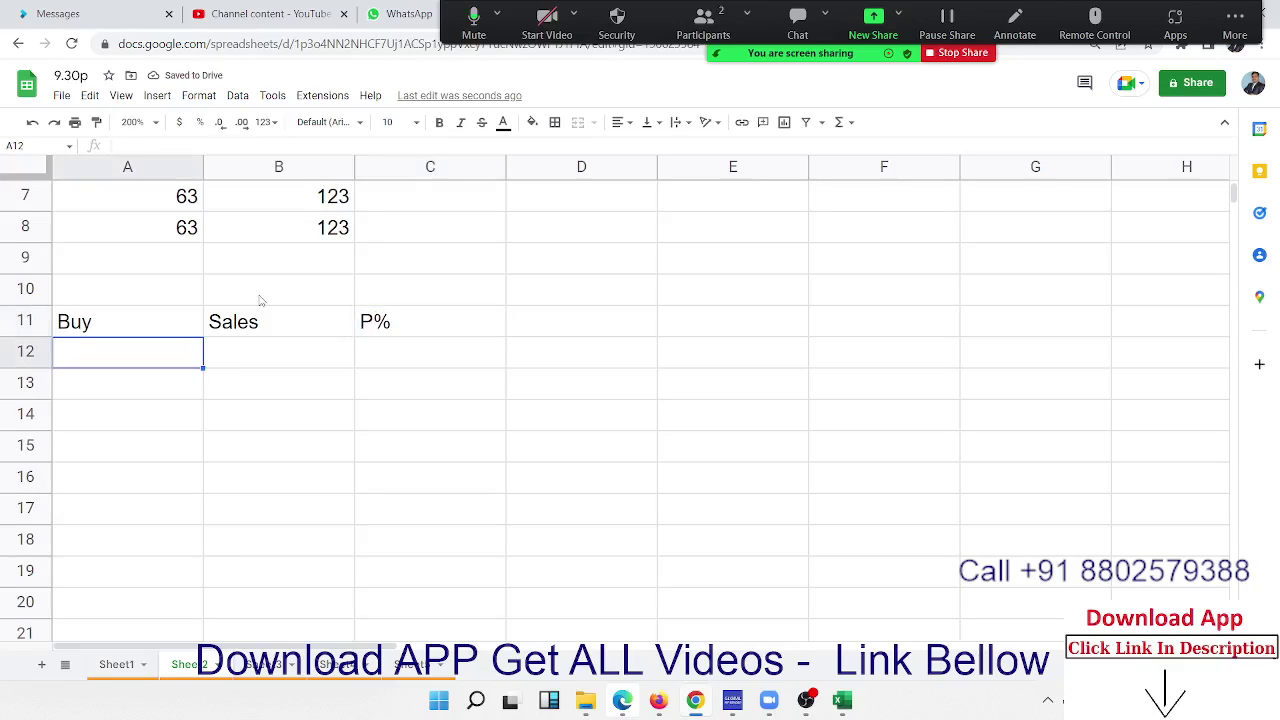
Step: Enter Buy 50 and Sales 55 in row 12, ending on C12
text(50)
key(Tab)
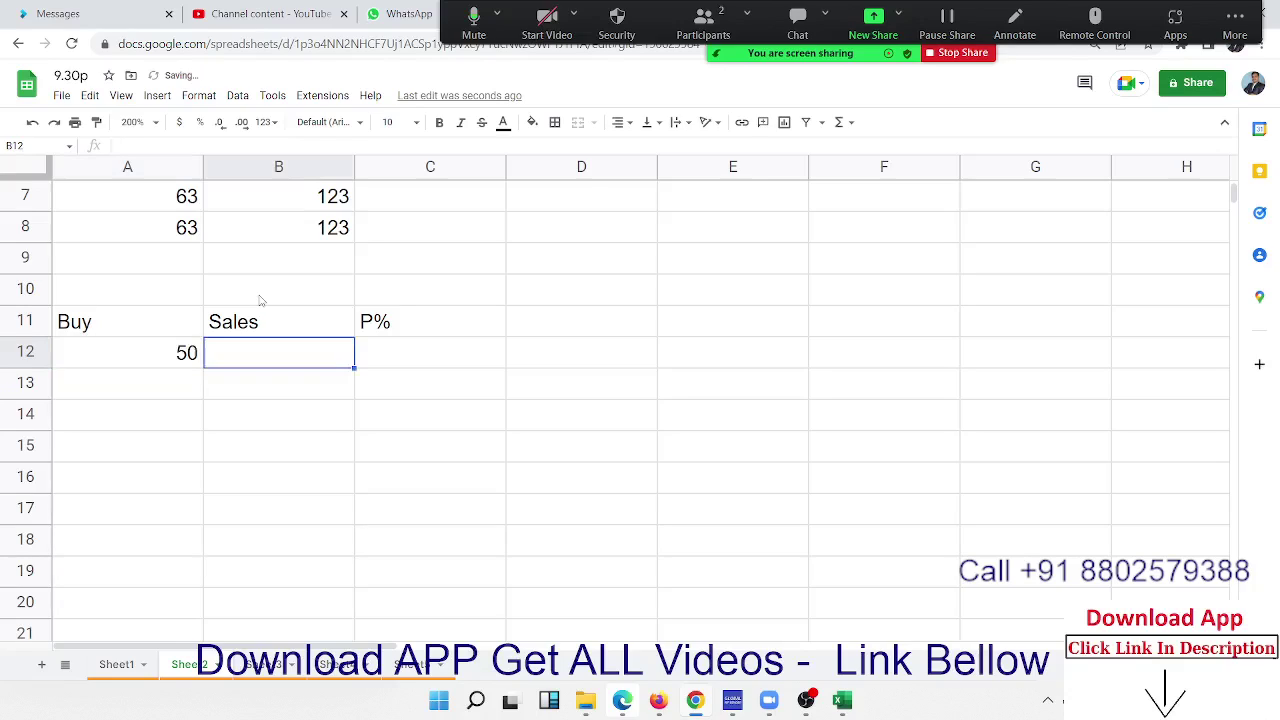
text(55)
key(Return)
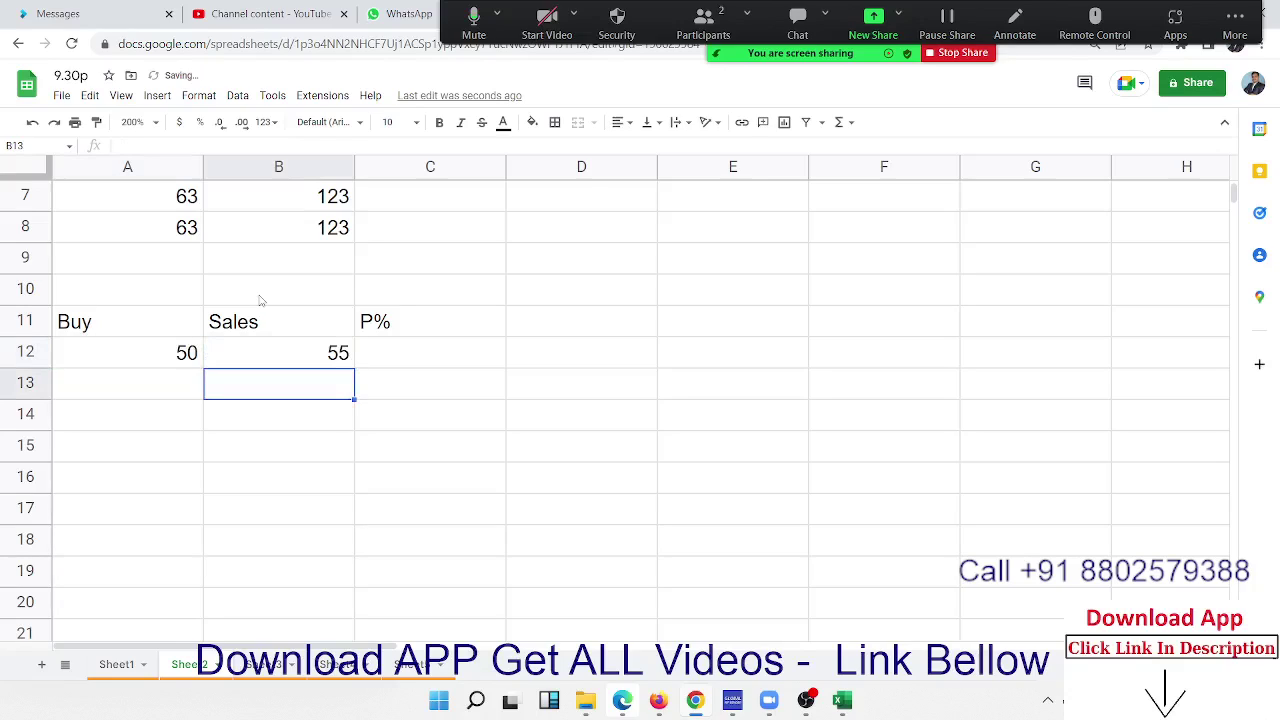
key(Up)
key(Right)
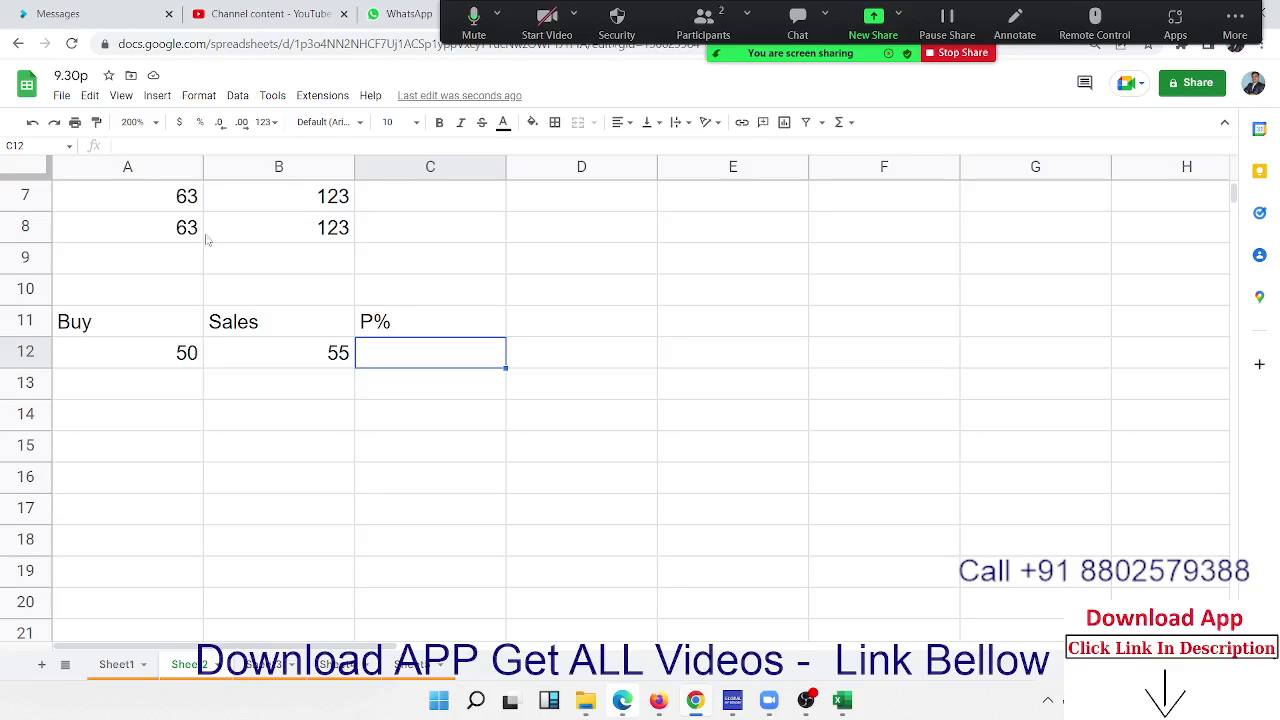
click(198, 95)
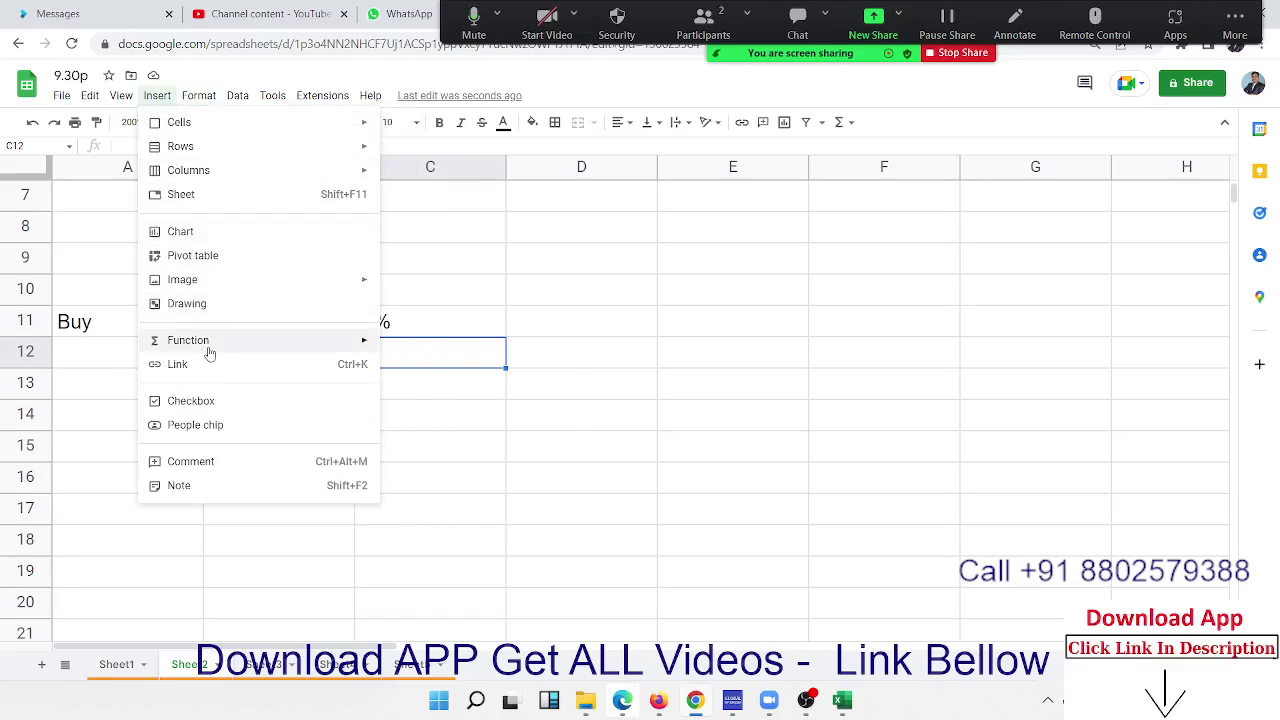
mouse_move(188, 340)
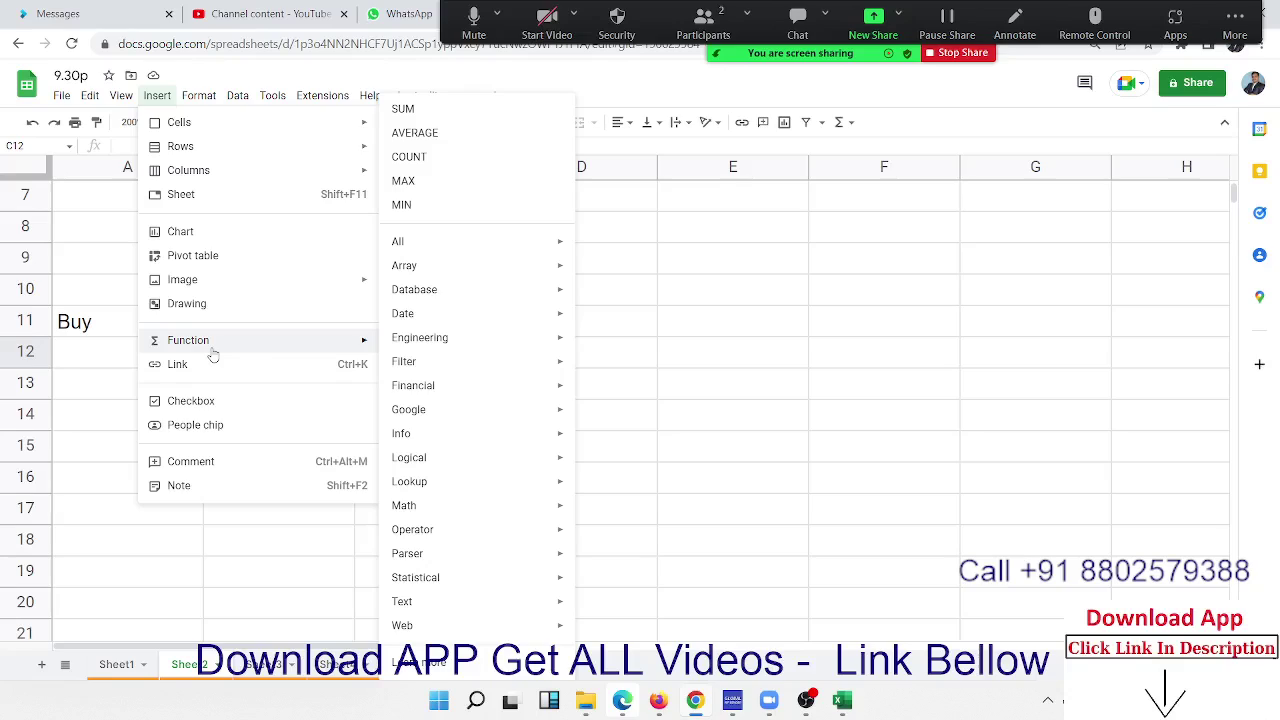
click(690, 351)
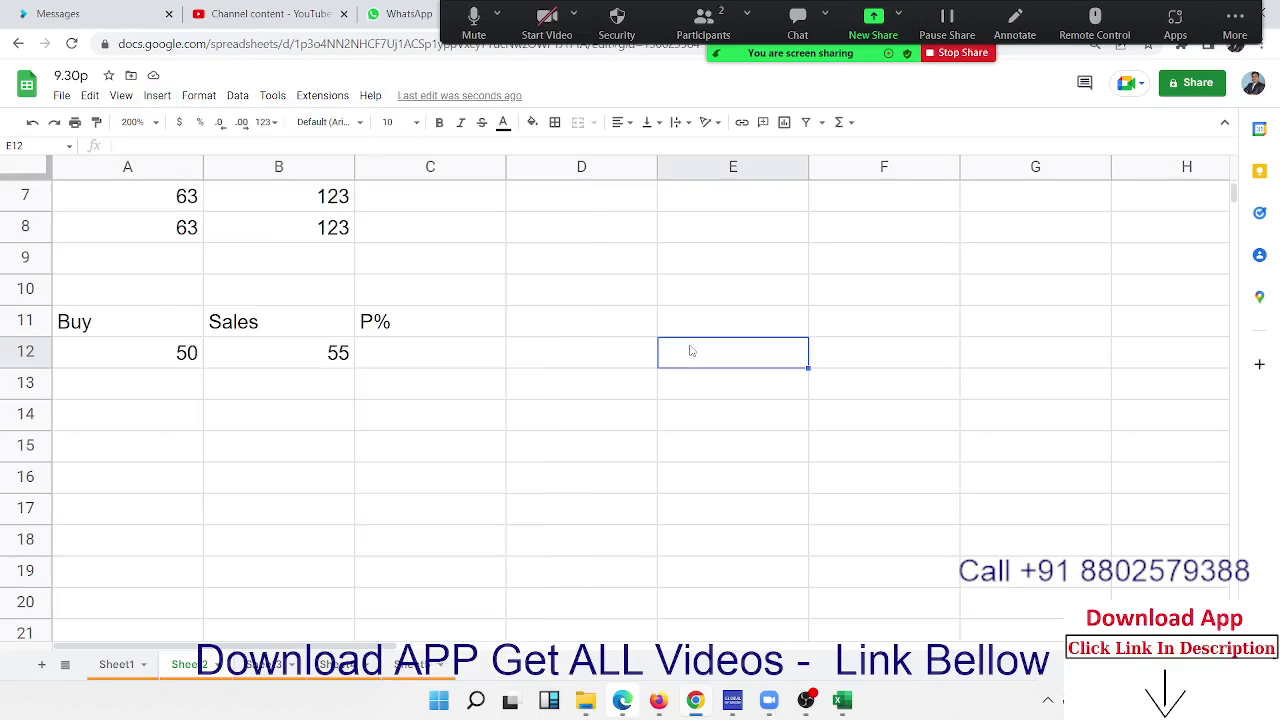
click(725, 238)
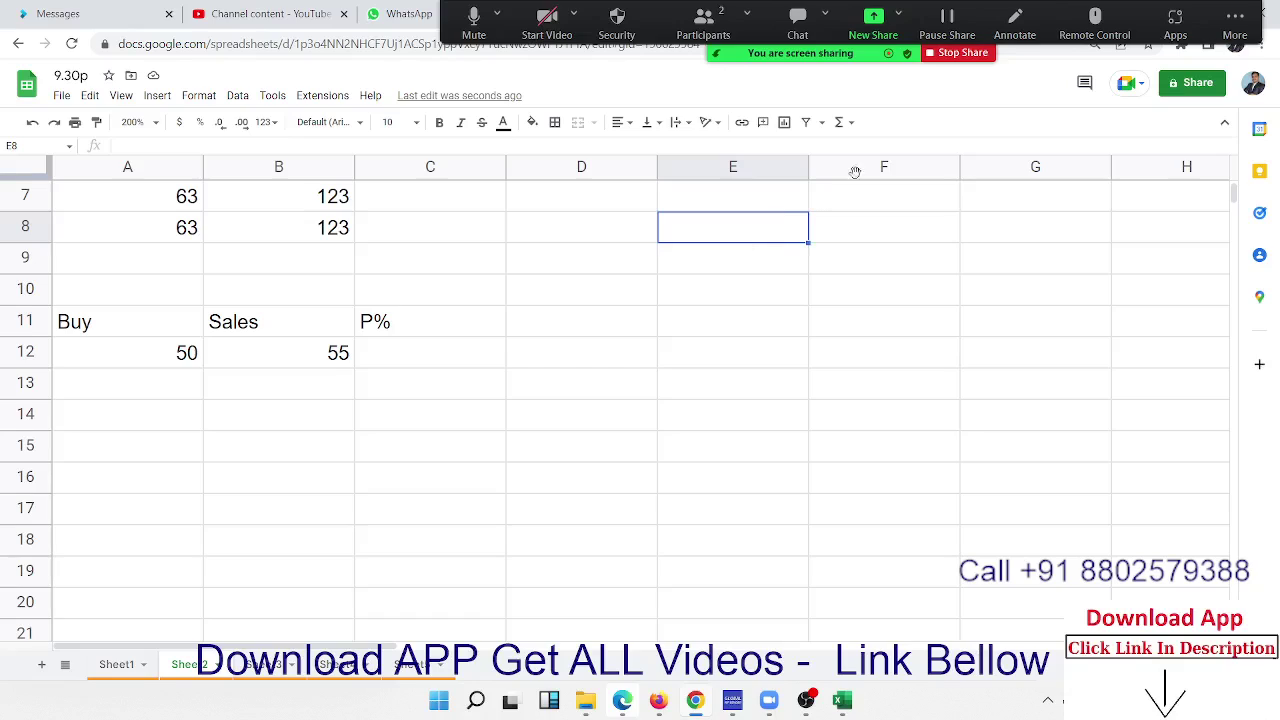
click(1027, 18)
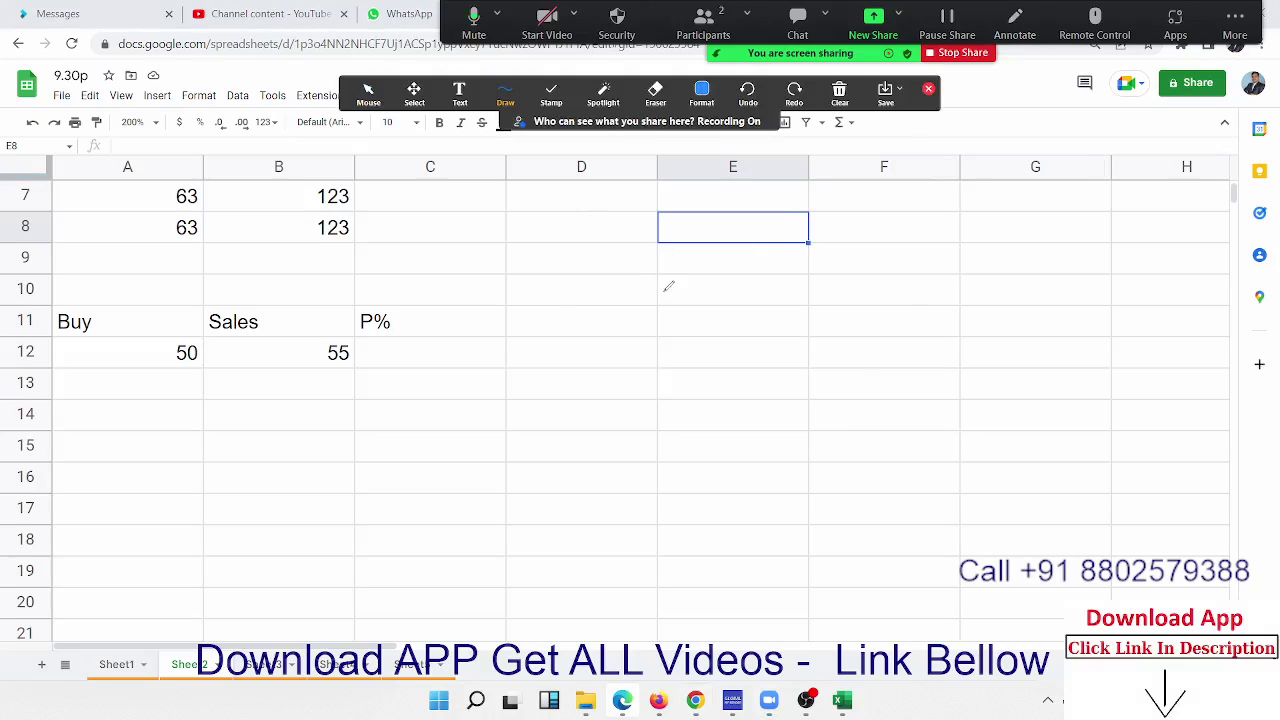
mouse_move(653, 270)
mouse_down()
mouse_move(670, 326)
mouse_move(627, 338)
mouse_up()
drag(690, 290, 737, 284)
mouse_move(800, 248)
mouse_down()
mouse_move(790, 318)
mouse_move(808, 240)
mouse_move(814, 280)
mouse_move(802, 284)
mouse_move(832, 320)
mouse_move(696, 320)
mouse_up()
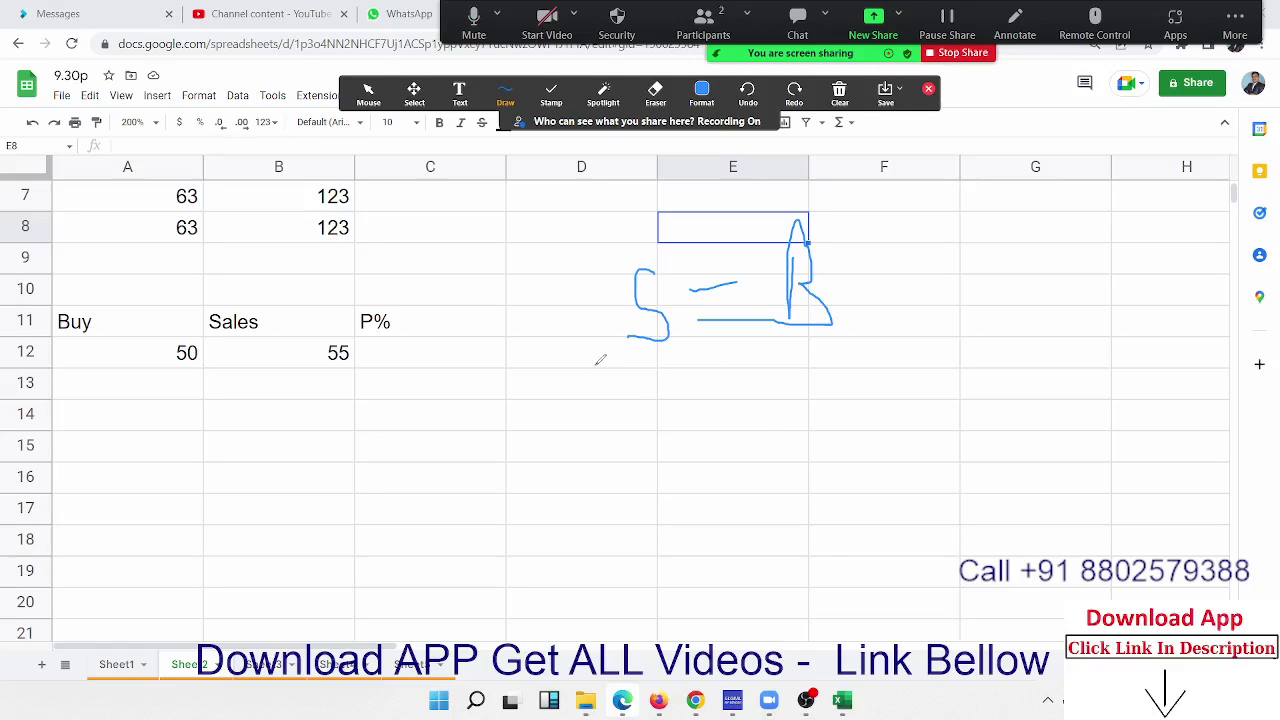
drag(606, 364, 1008, 356)
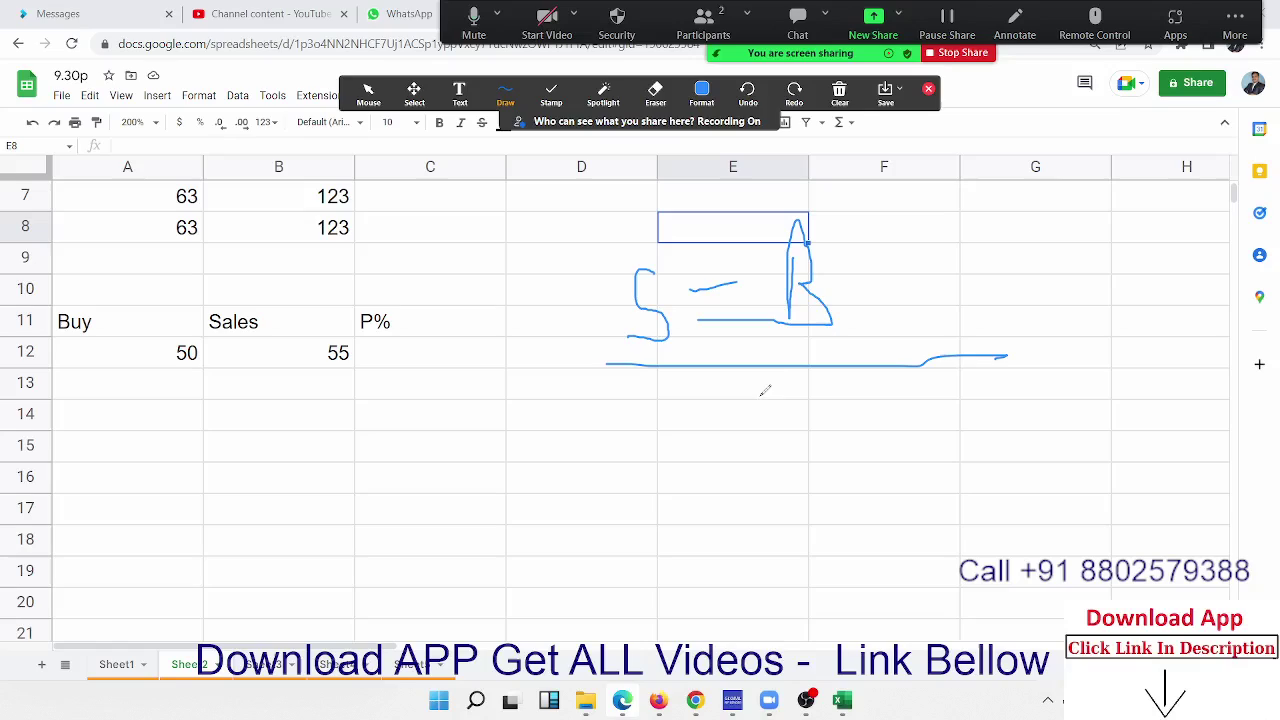
drag(760, 390, 760, 478)
mouse_move(758, 392)
mouse_down()
mouse_move(790, 414)
mouse_move(797, 459)
mouse_move(756, 480)
mouse_up()
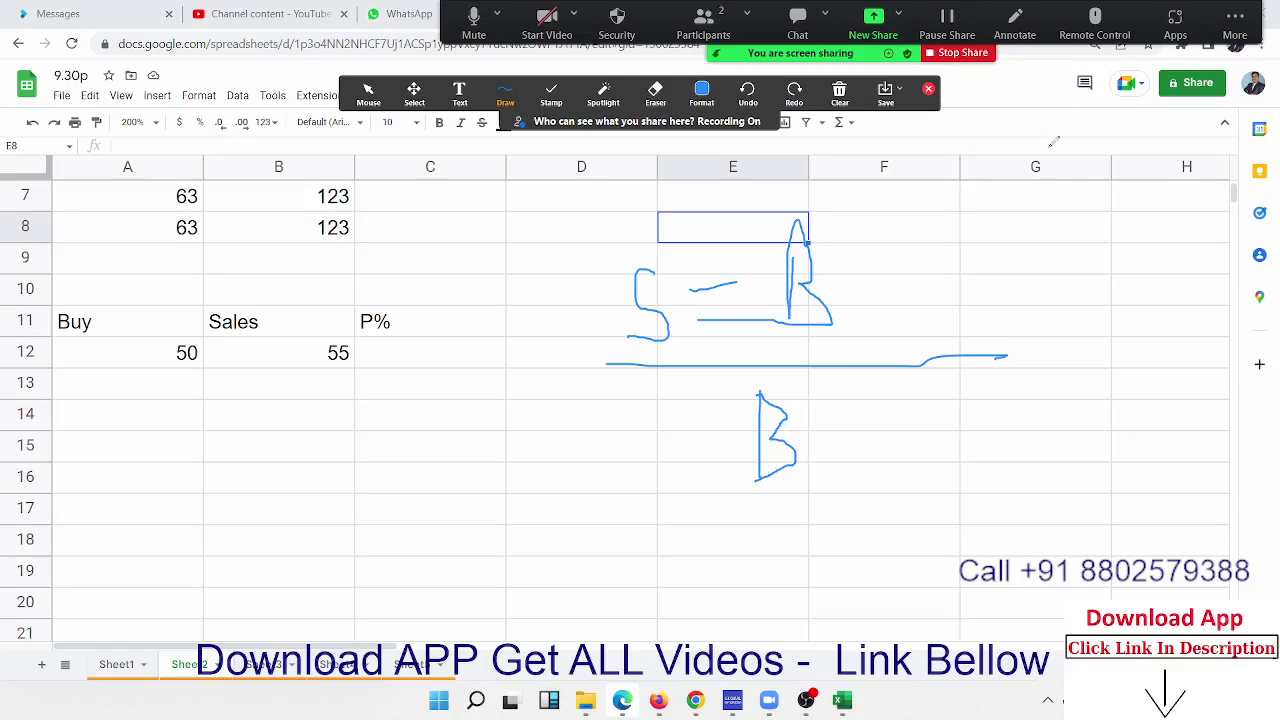
click(928, 89)
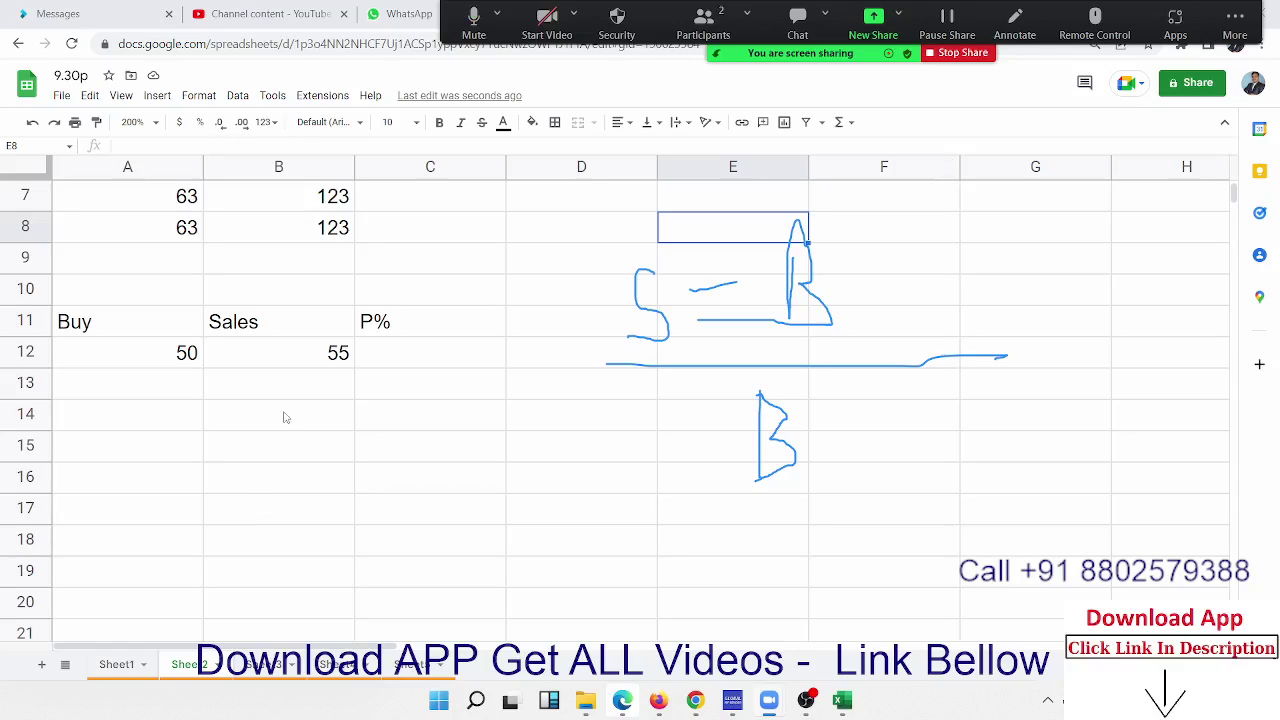
click(424, 361)
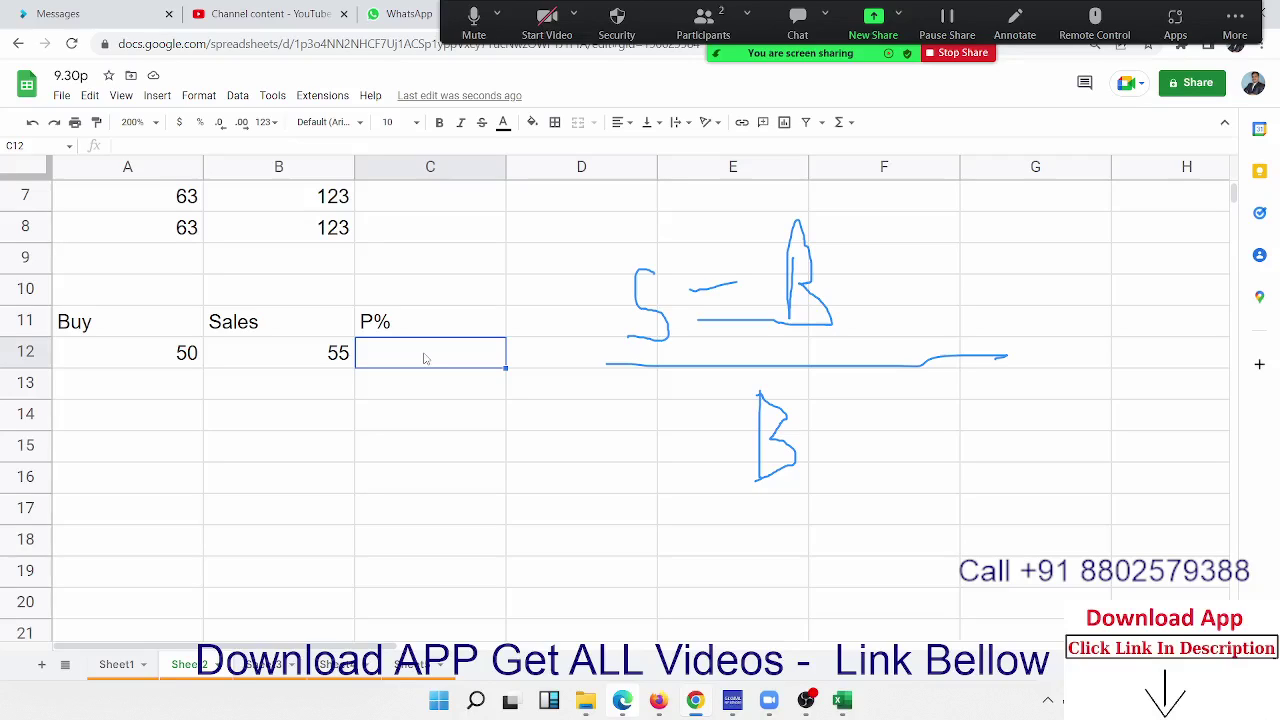
text(=)
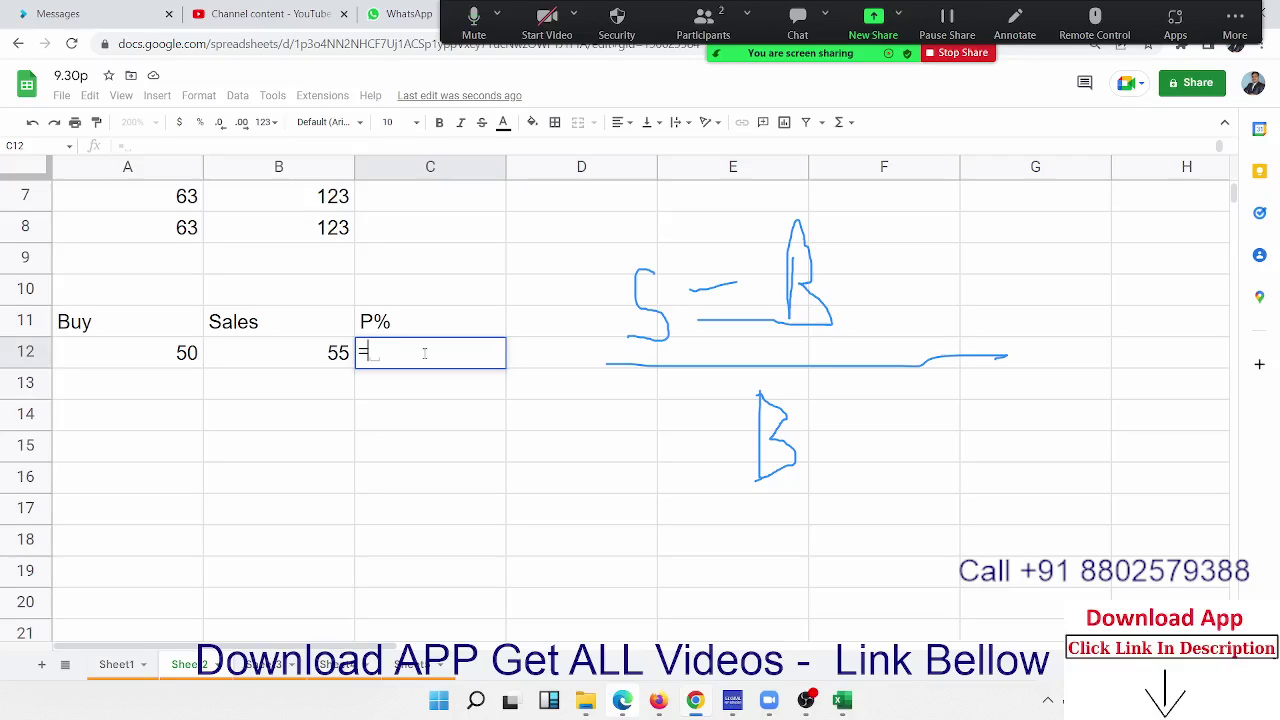
text(()
key(Left)
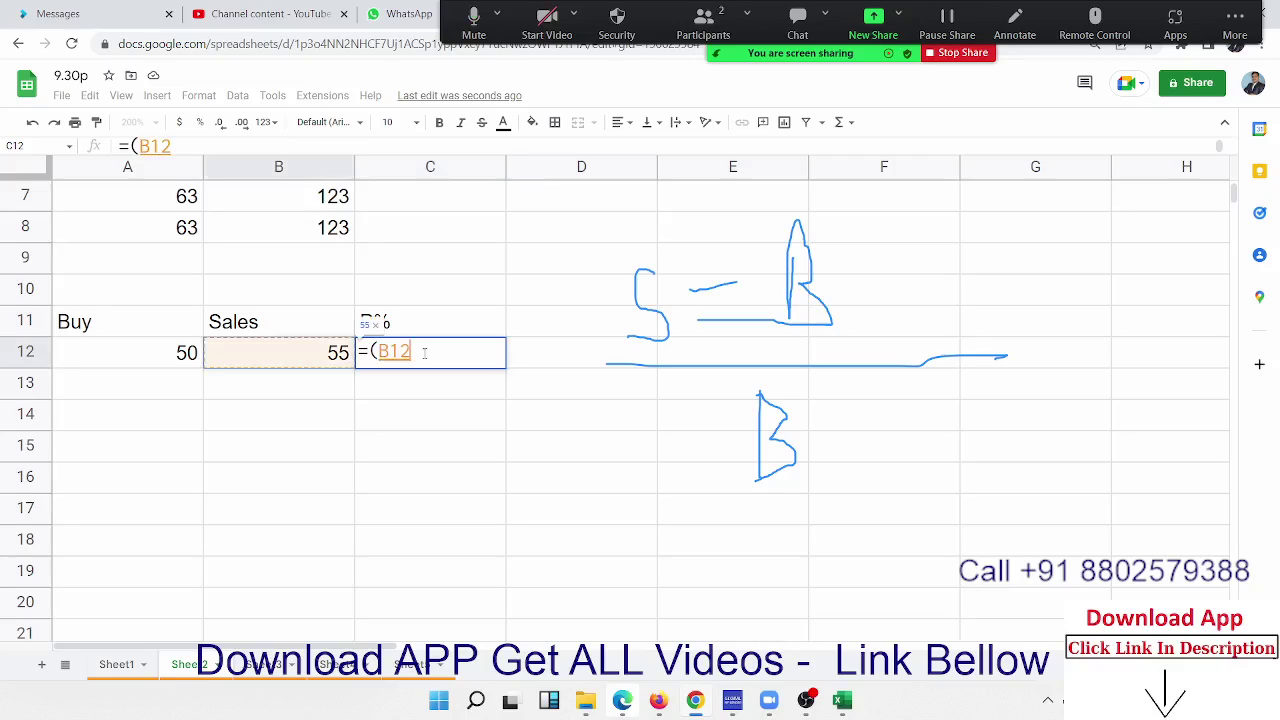
text(-)
key(Left)
key(Left)
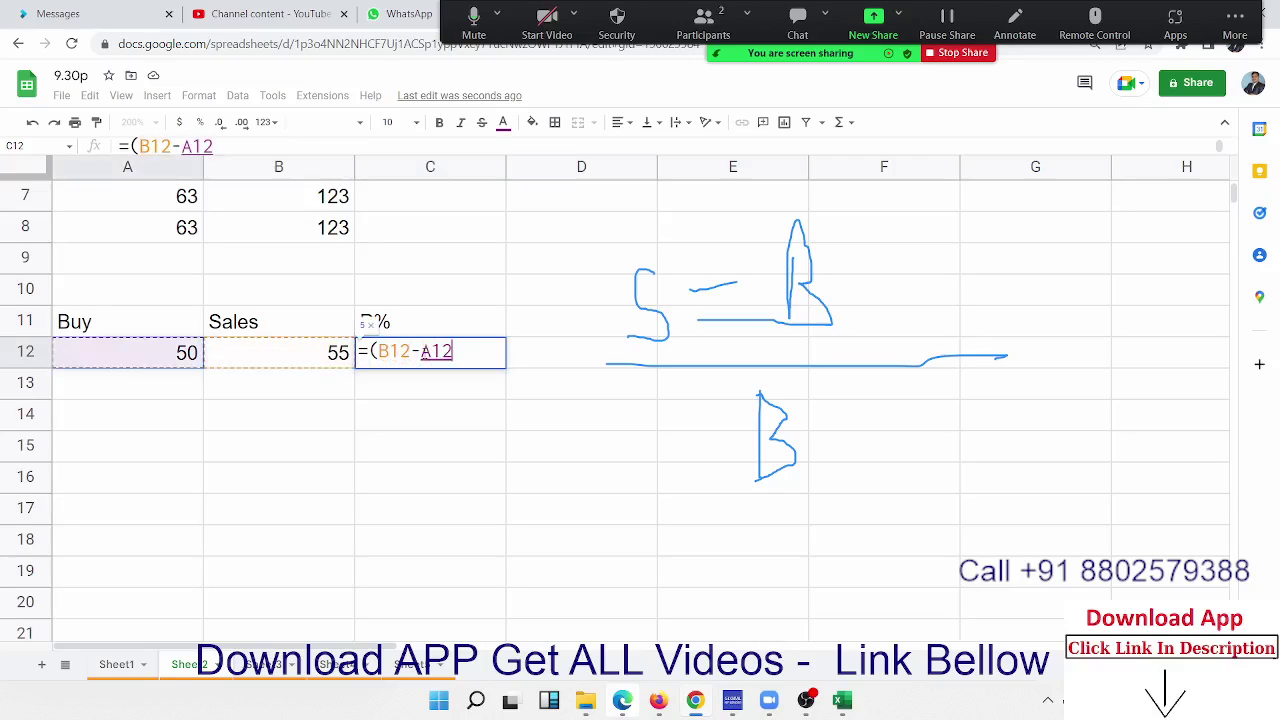
text()/)
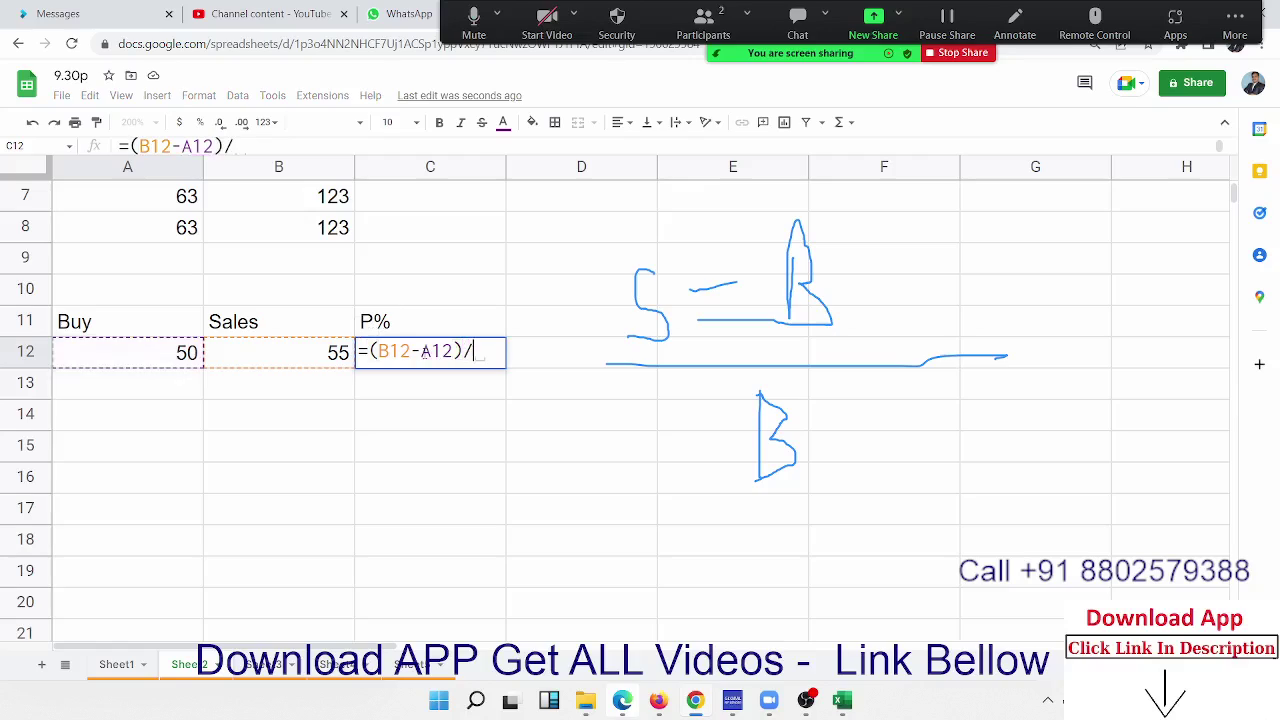
key(Left)
key(Left)
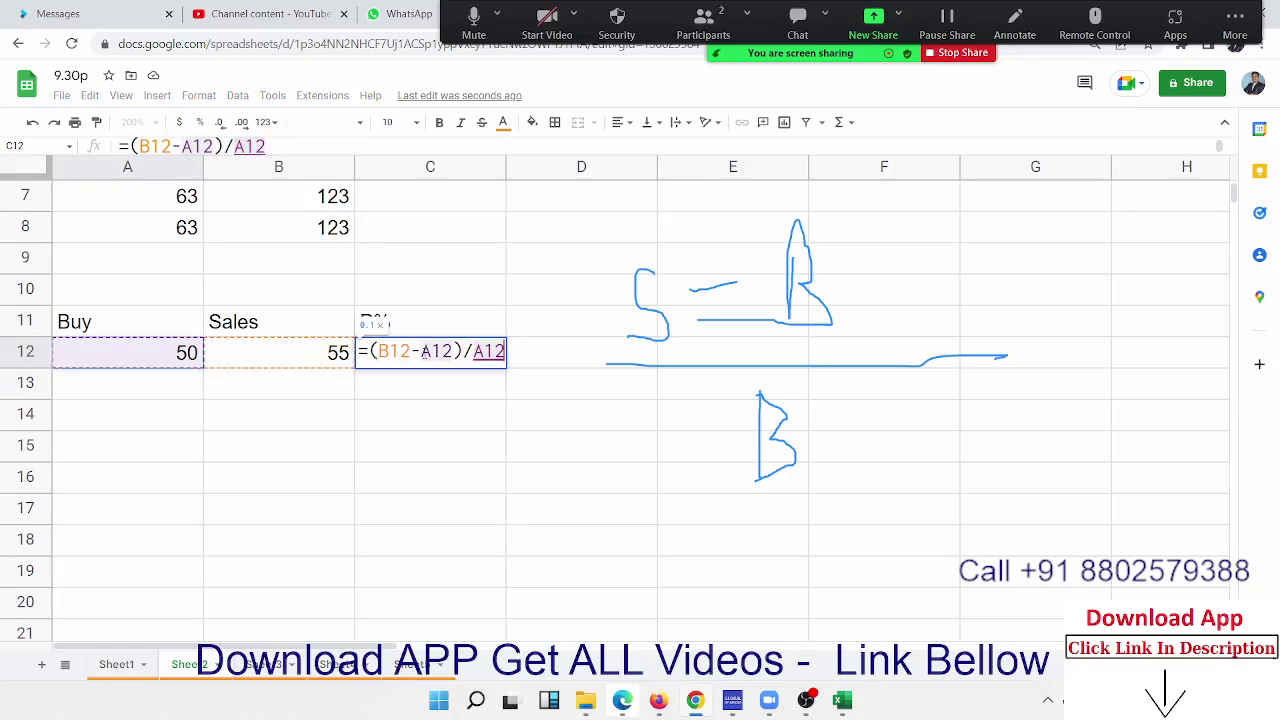
key(Return)
click(424, 358)
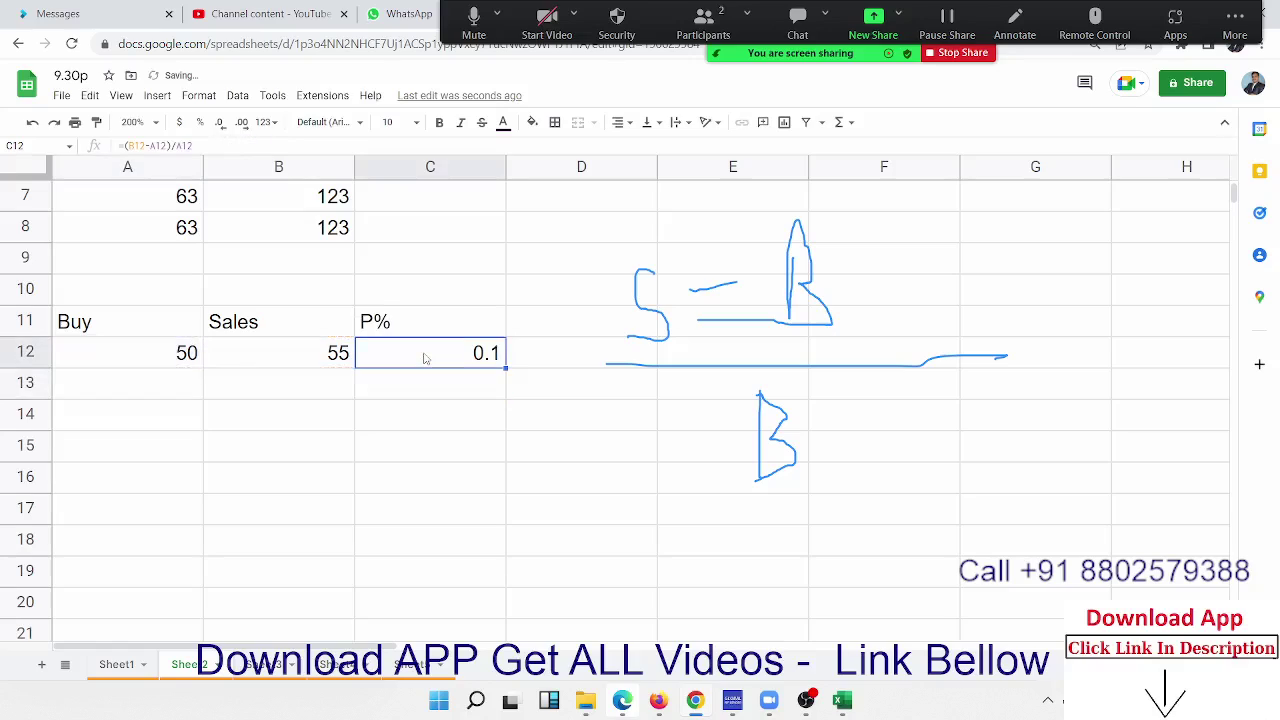
click(201, 122)
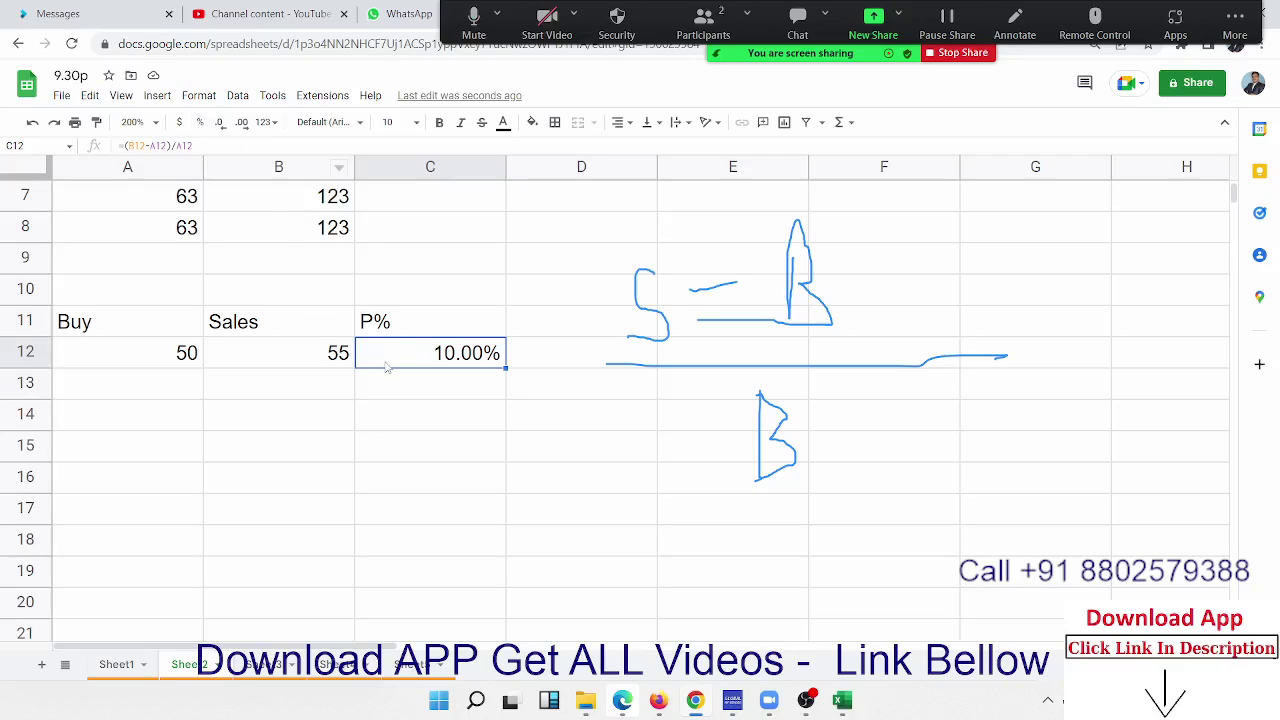
Step: Enter the unbracketed formula =B12-A12/A12 in C13, which returns 54
shift+click(428, 381)
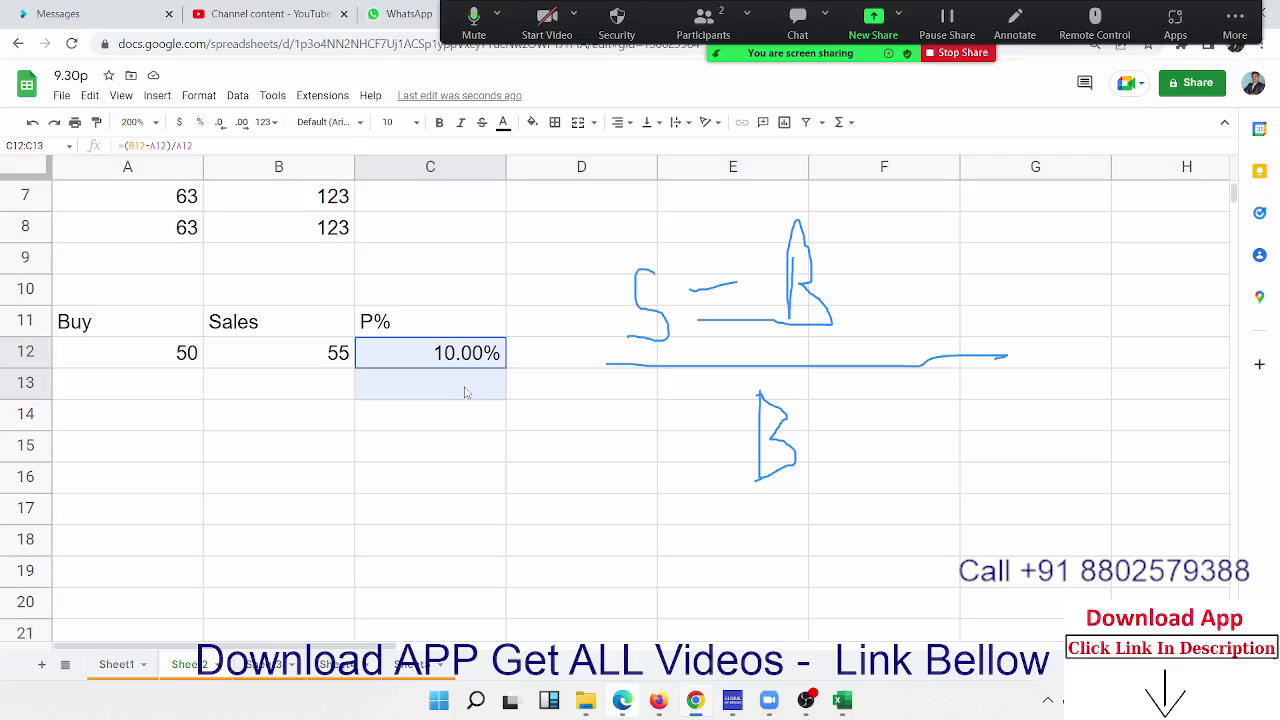
click(446, 384)
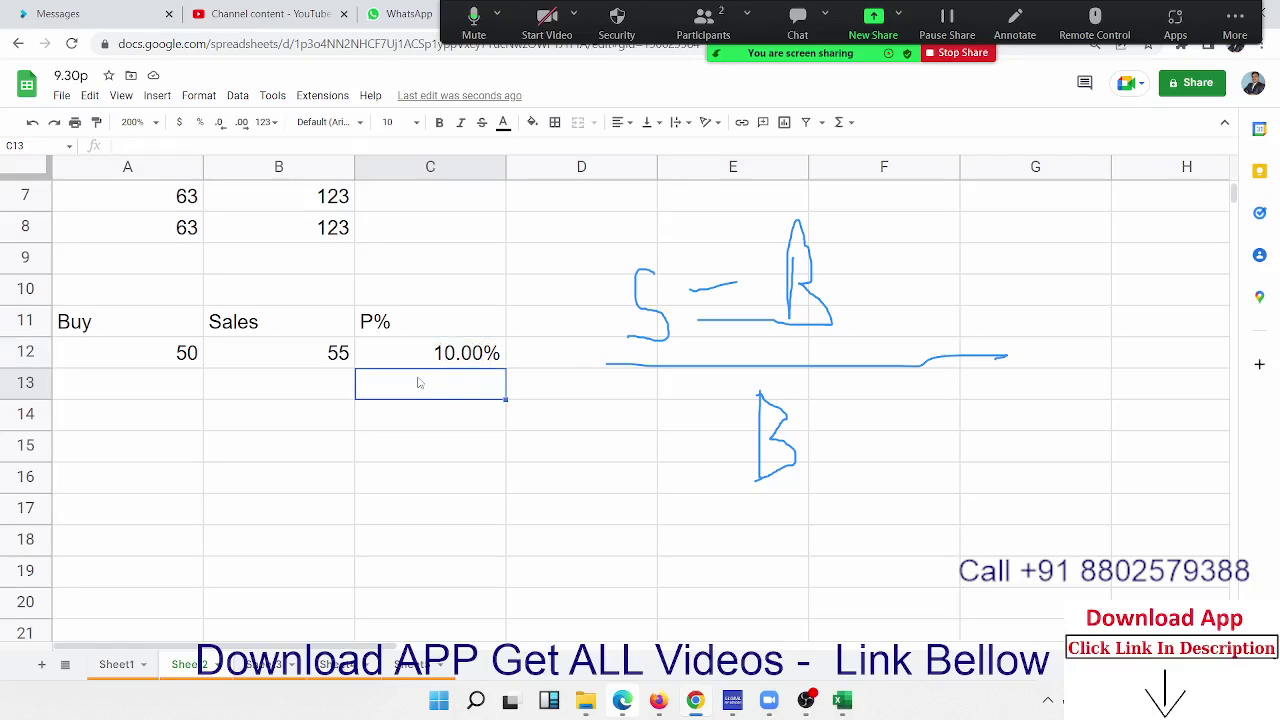
text(=)
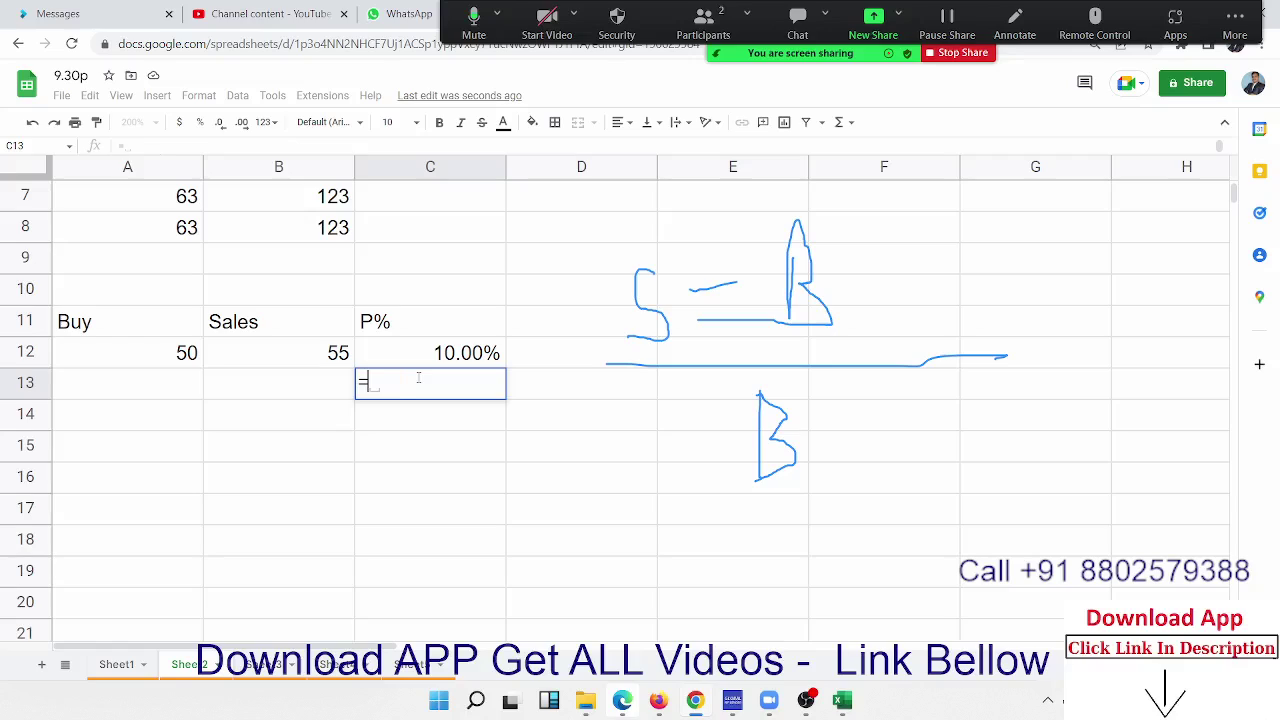
key(Left)
key(Left)
key(Up)
key(Right)
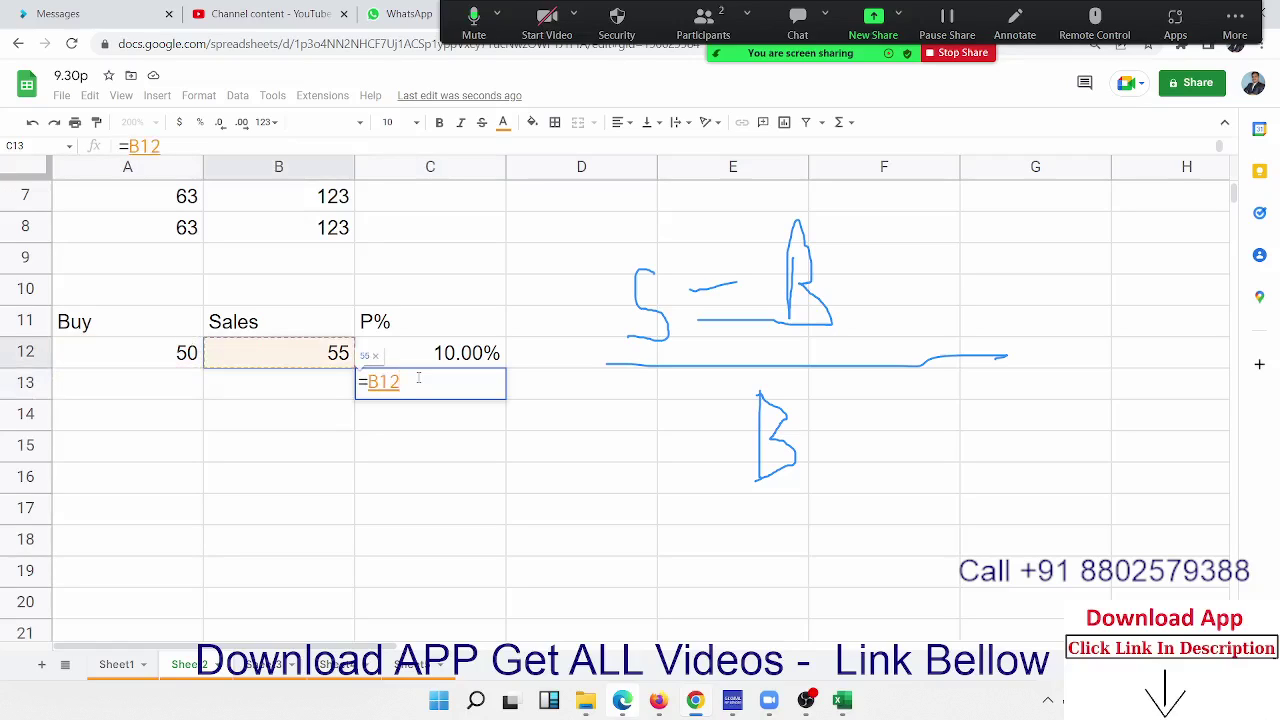
text(-)
key(Left)
key(Left)
key(Up)
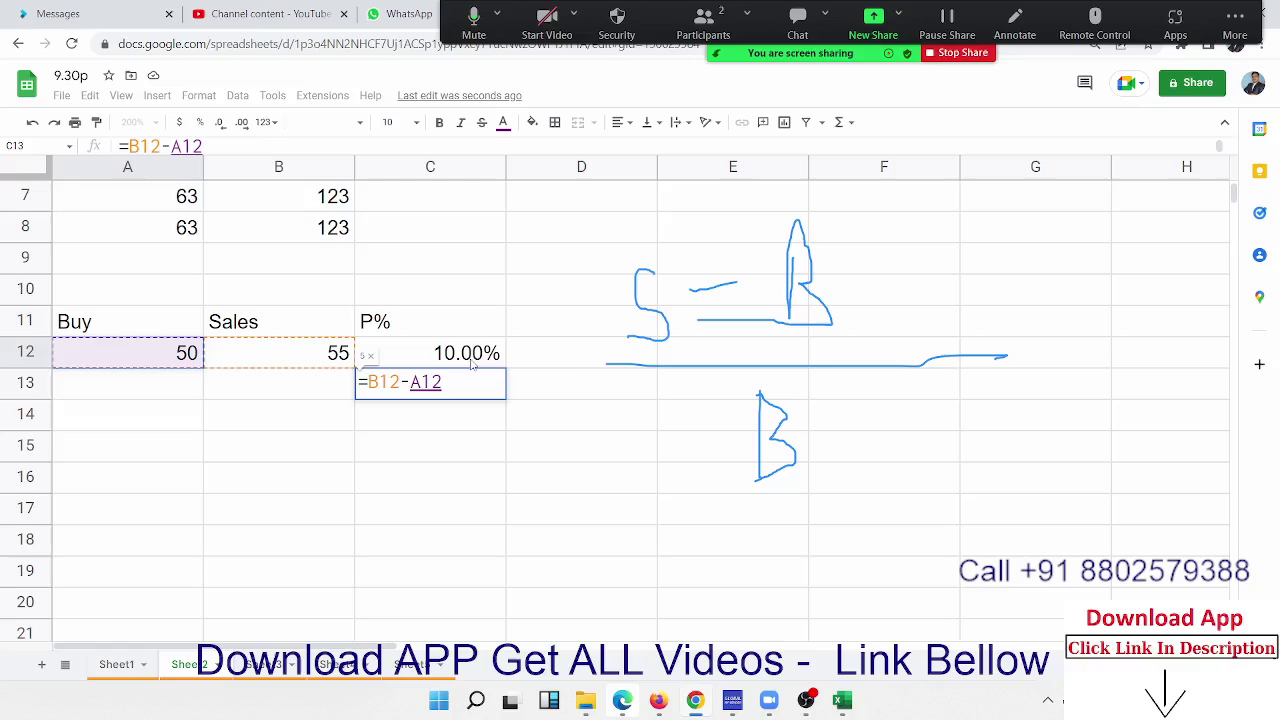
text(/)
key(Left)
key(Left)
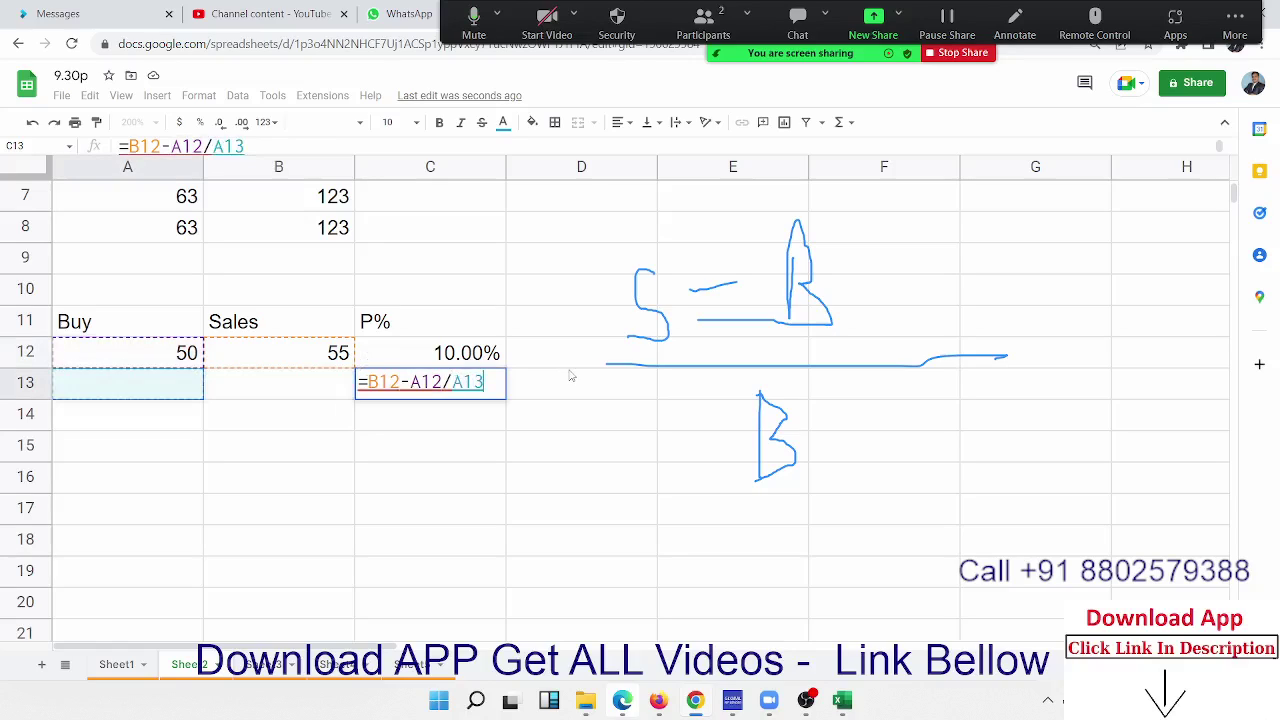
key(Up)
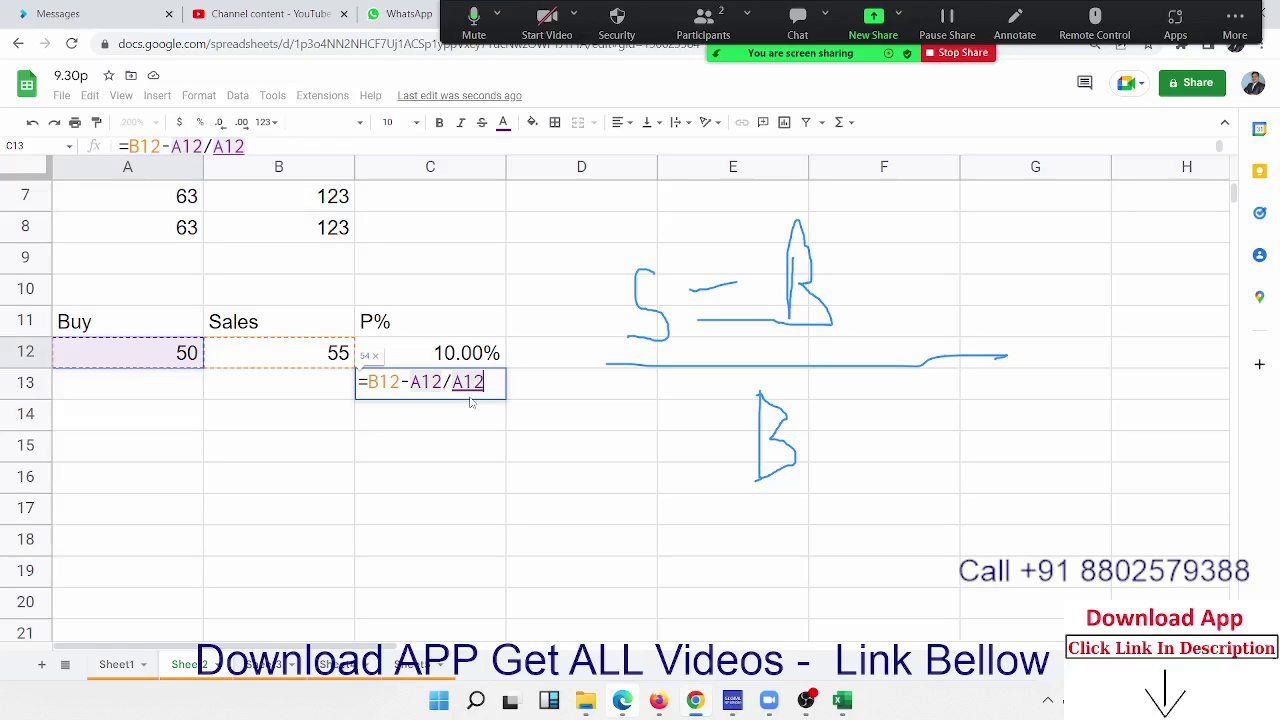
key(Return)
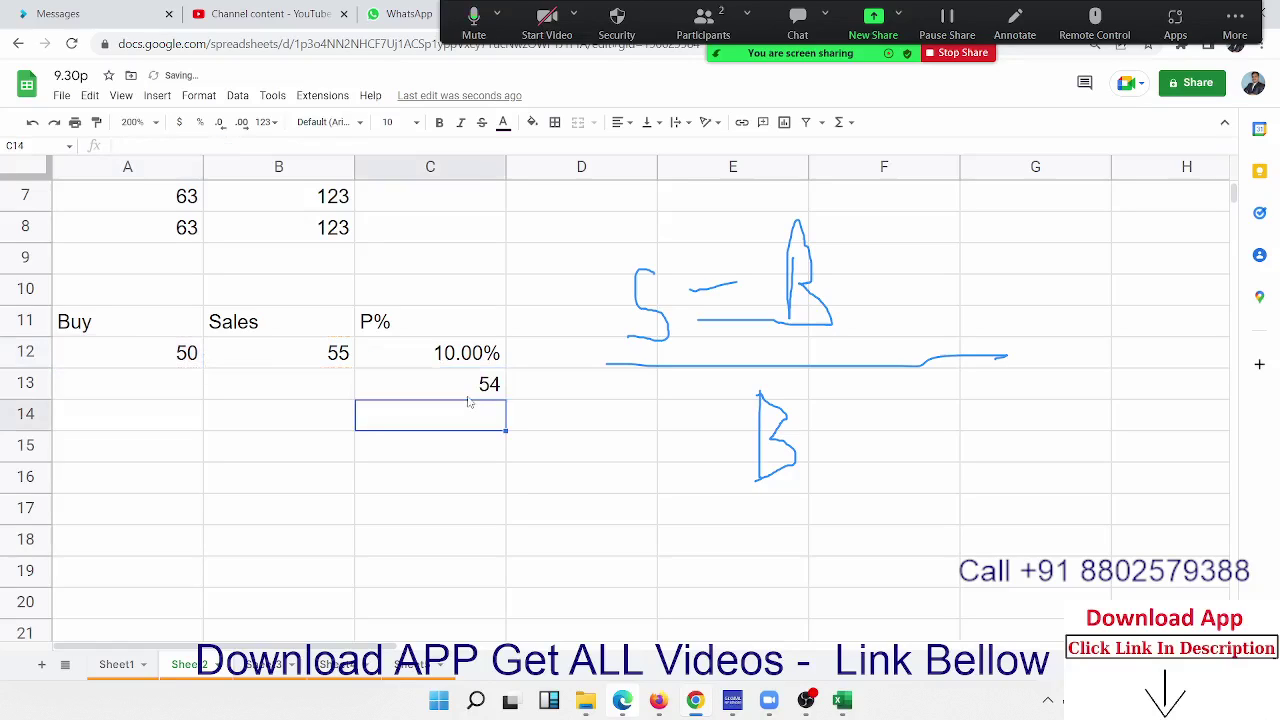
Step: Empty C13 and clear all the on-screen pen drawings
click(473, 393)
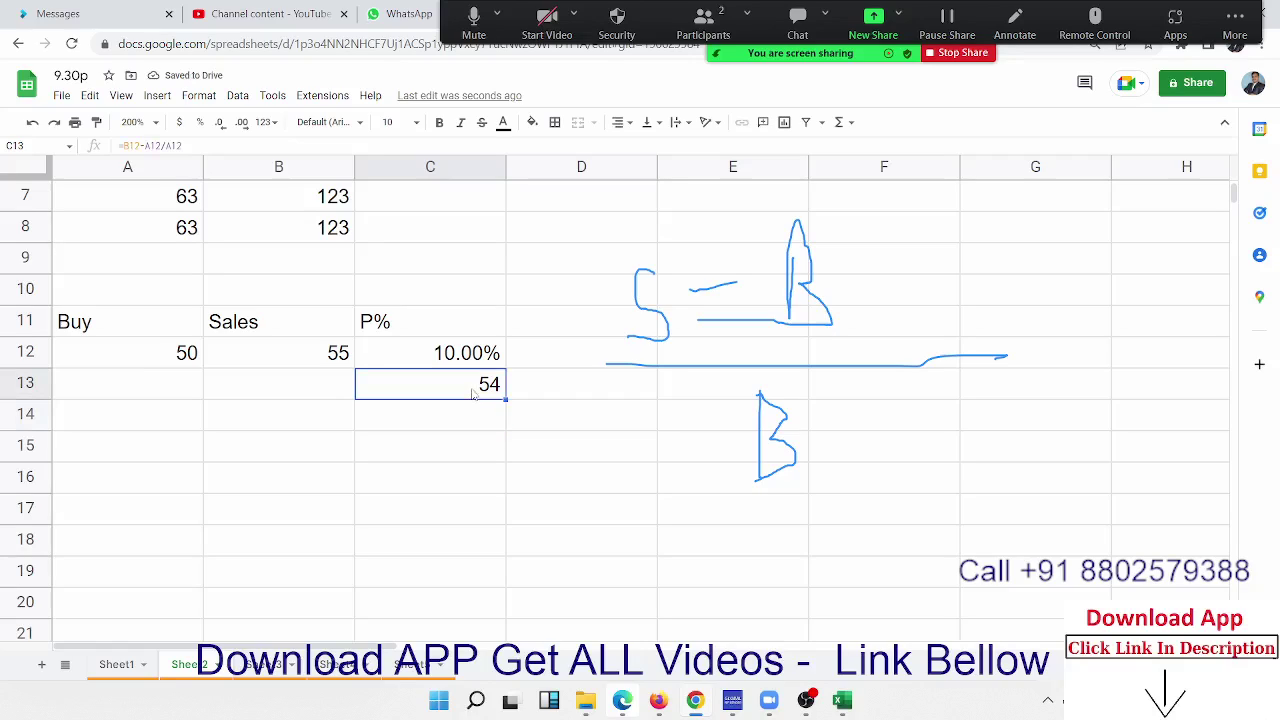
key(Delete)
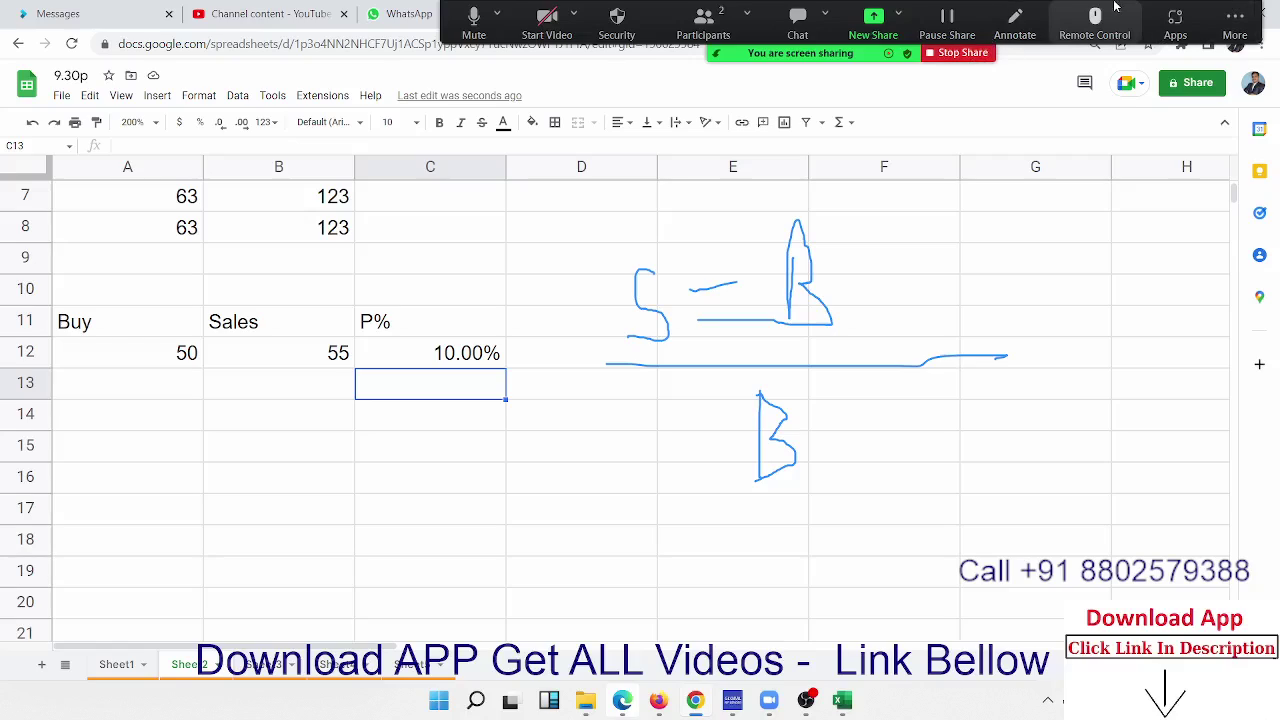
click(1015, 22)
click(839, 95)
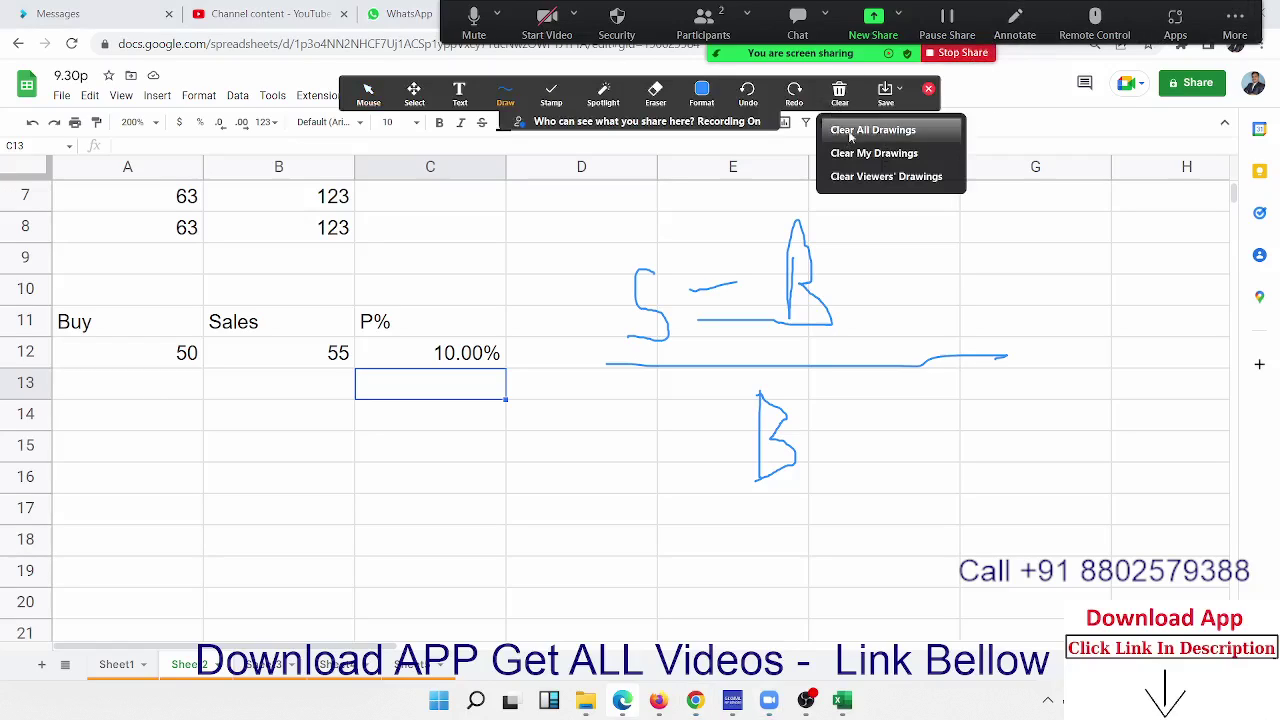
click(870, 128)
click(928, 89)
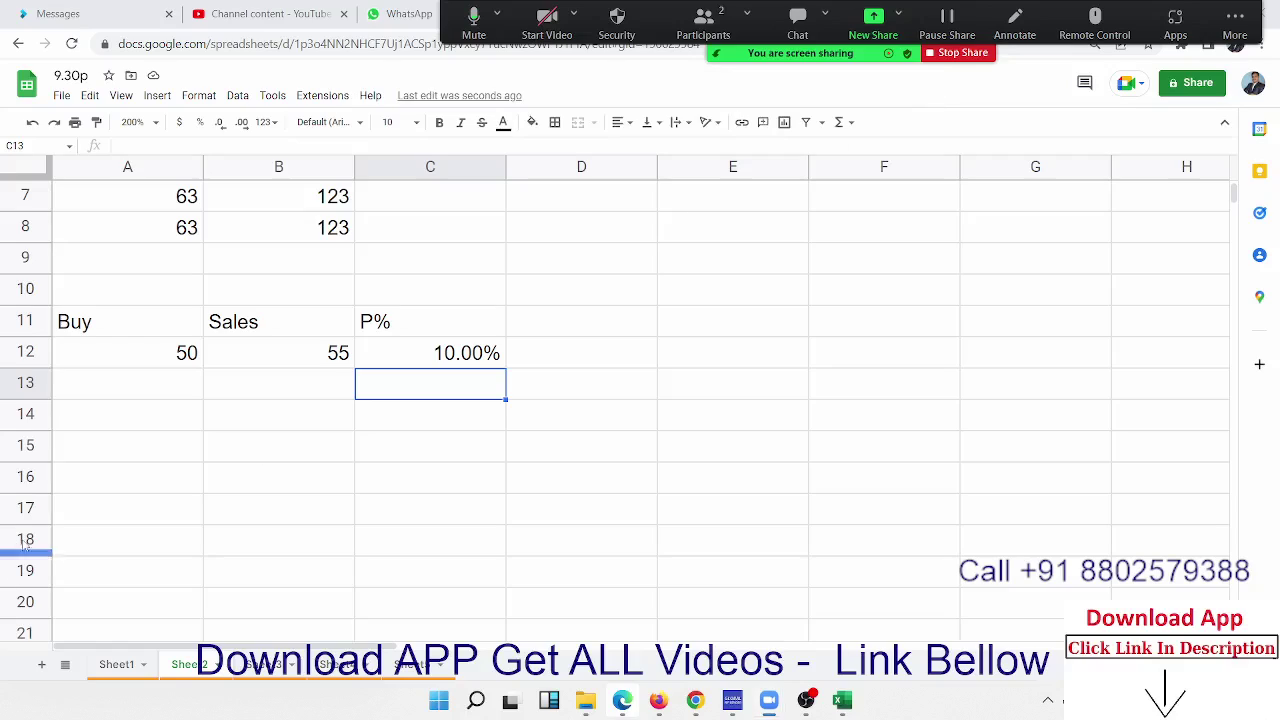
click(120, 428)
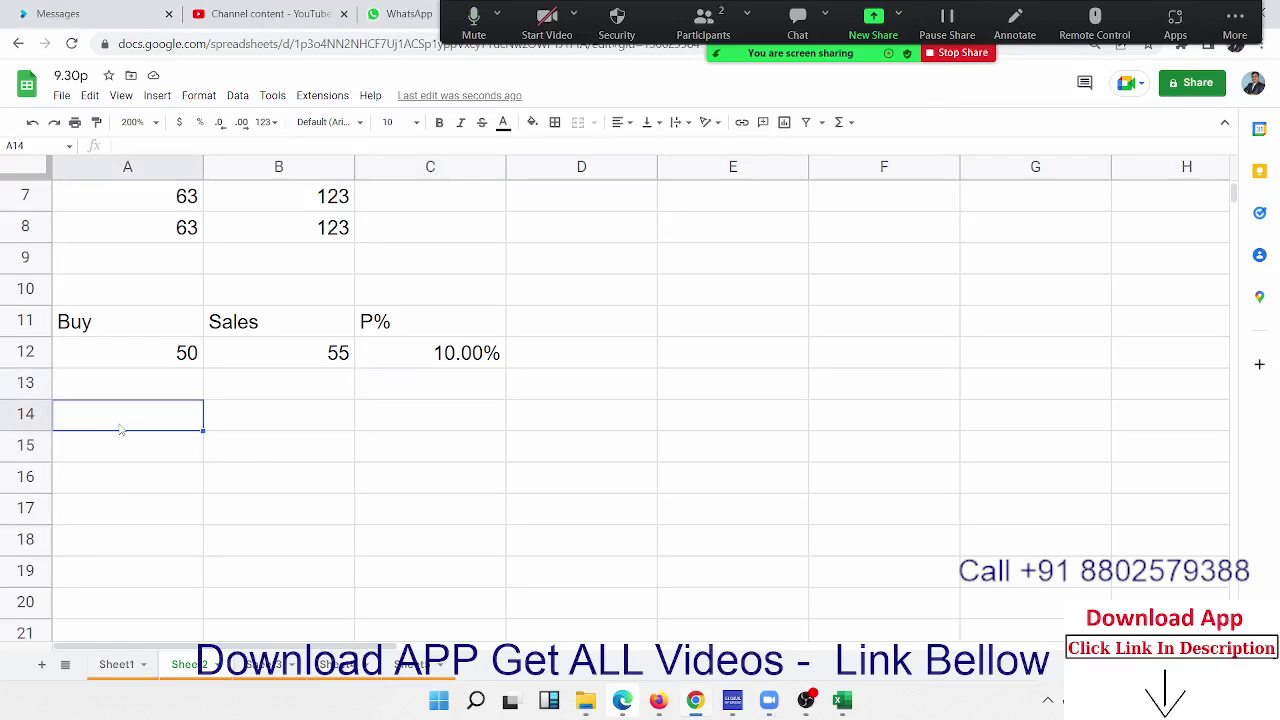
Step: Type the labels P, R and T in A14:A16
text(P)
key(Return)
text(R)
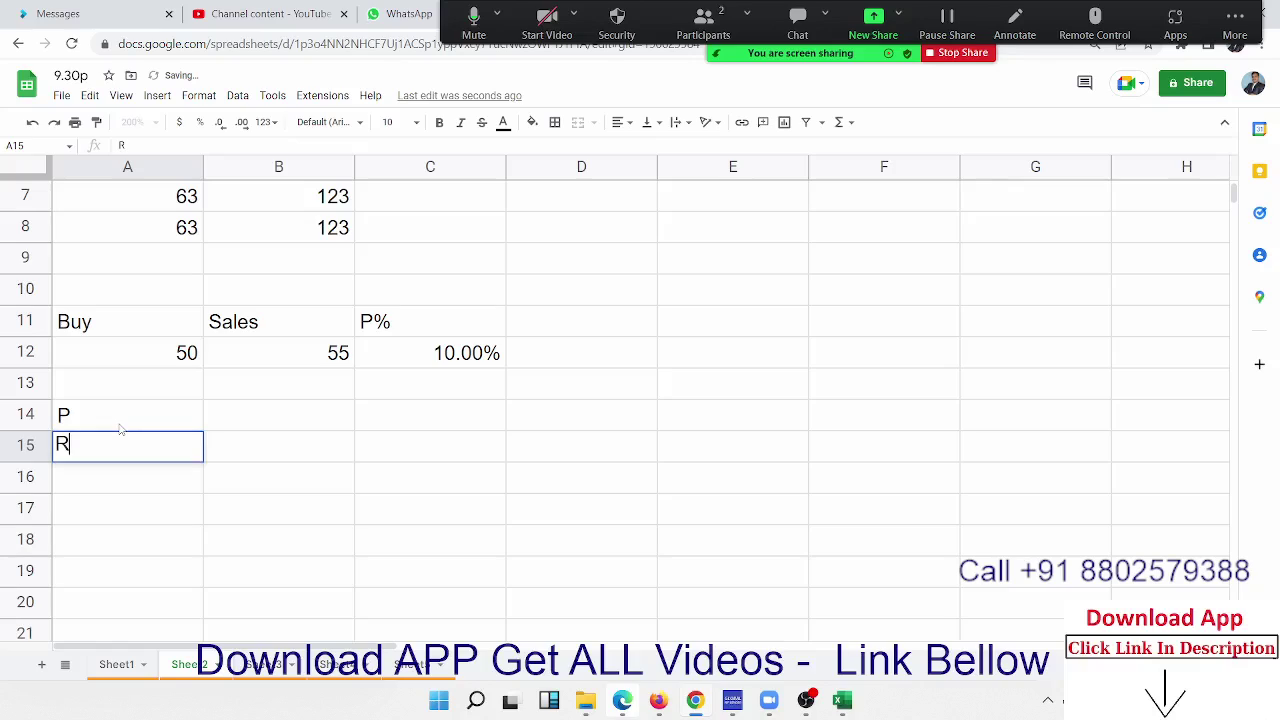
key(Return)
text(T)
key(Return)
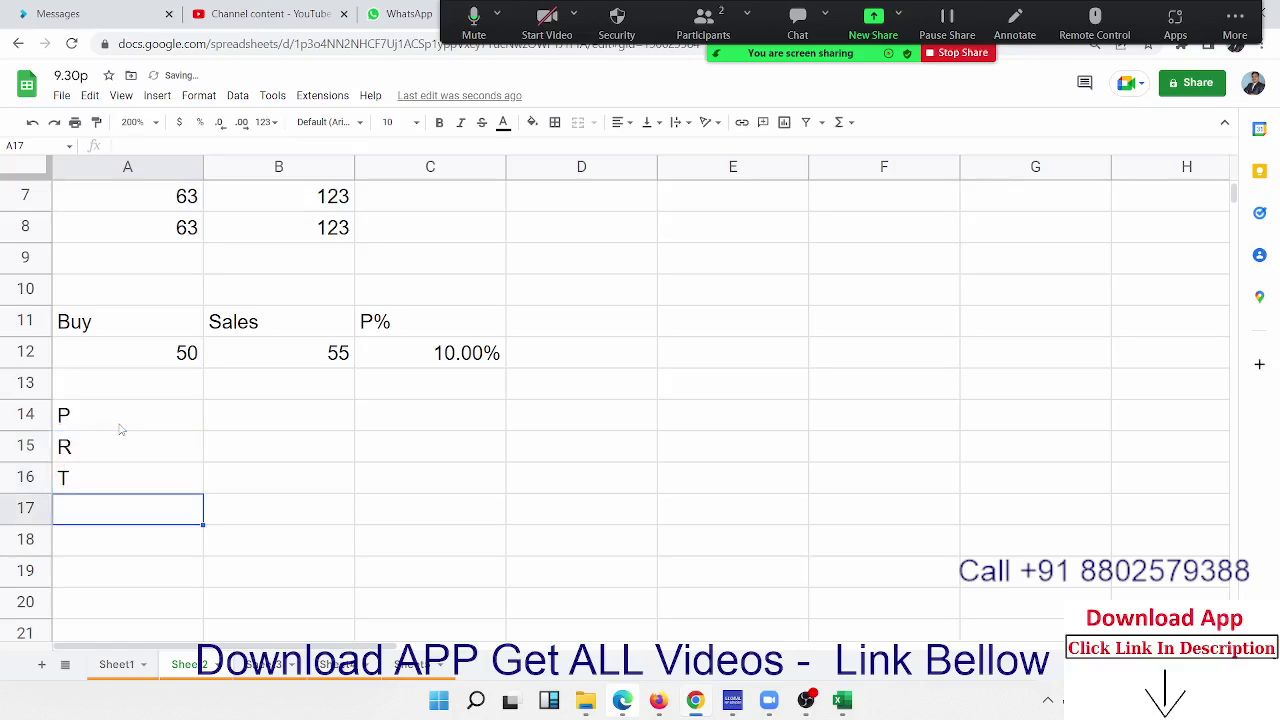
Step: Enter 50000, 10% and 3 in B14:B16
key(Right)
key(Up)
key(Up)
key(Up)
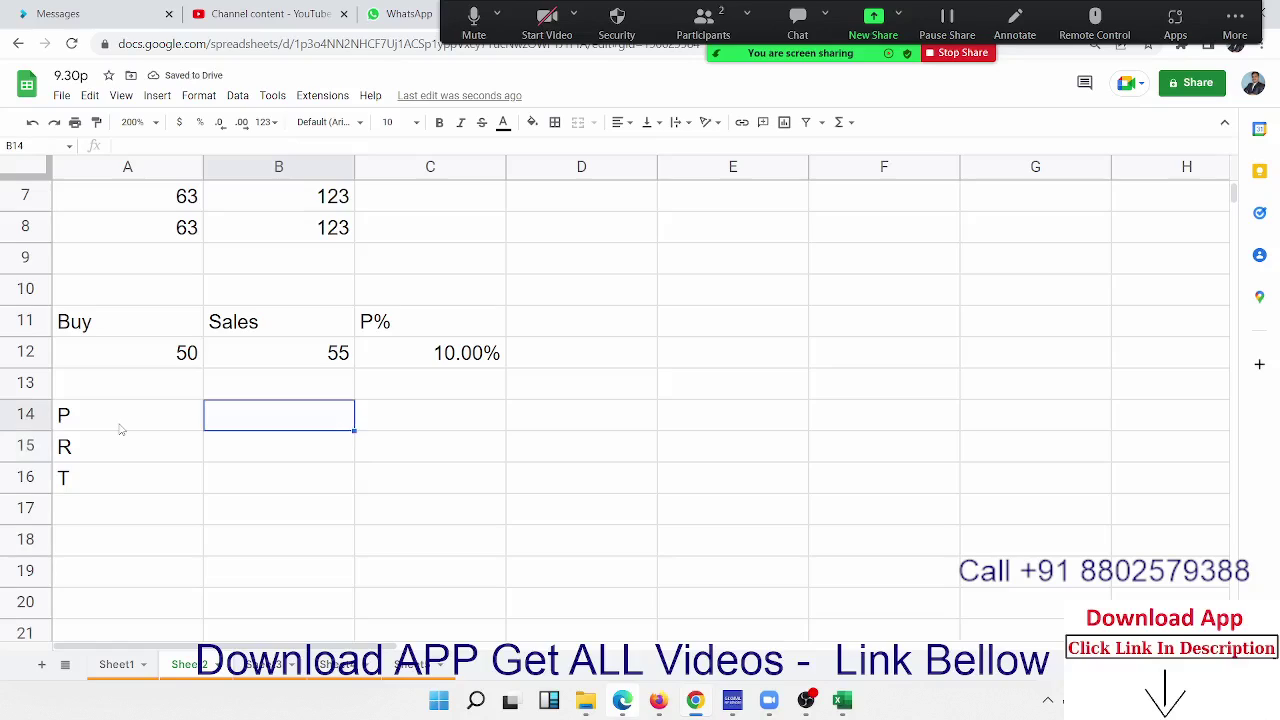
text(50000)
key(Return)
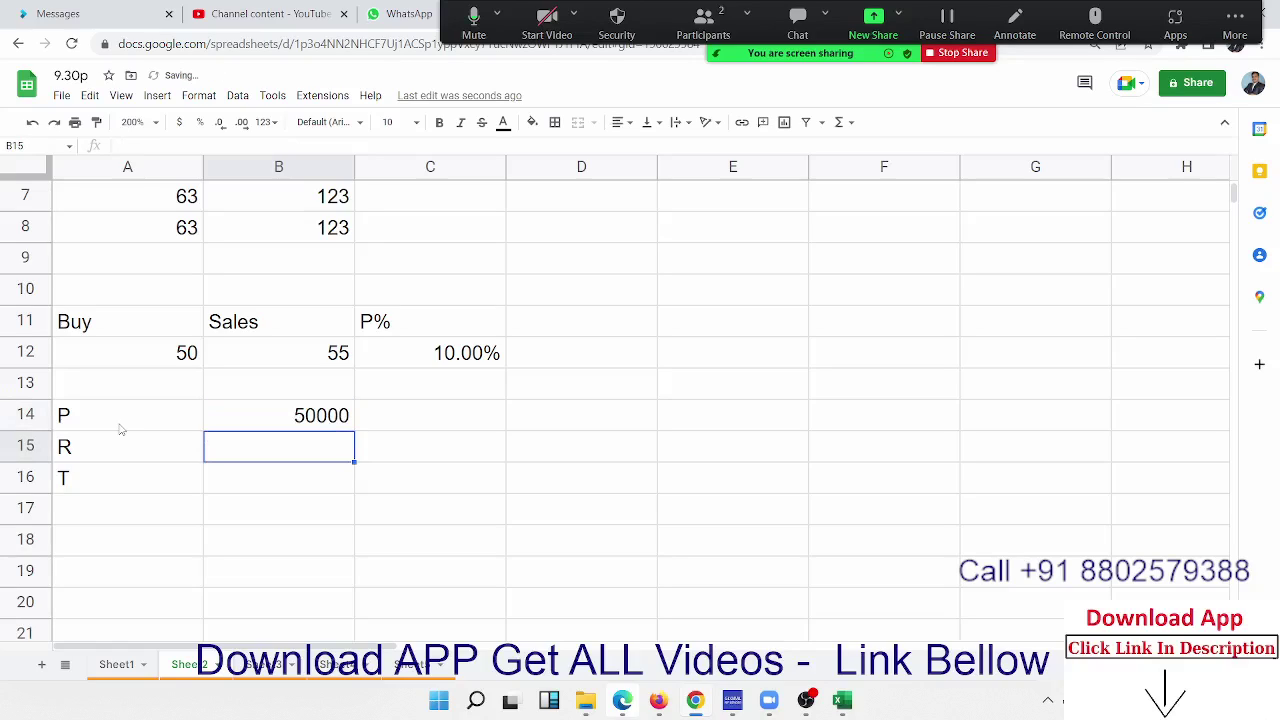
text(10)
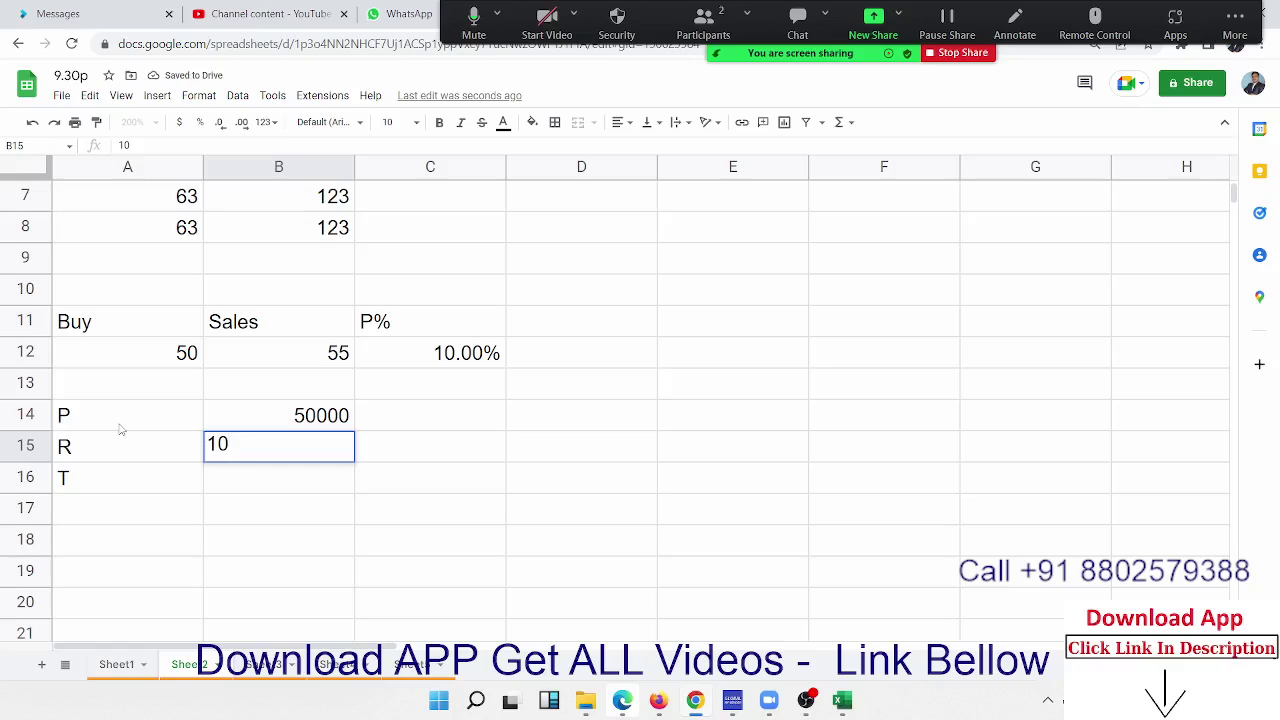
text(%)
key(Return)
text(3)
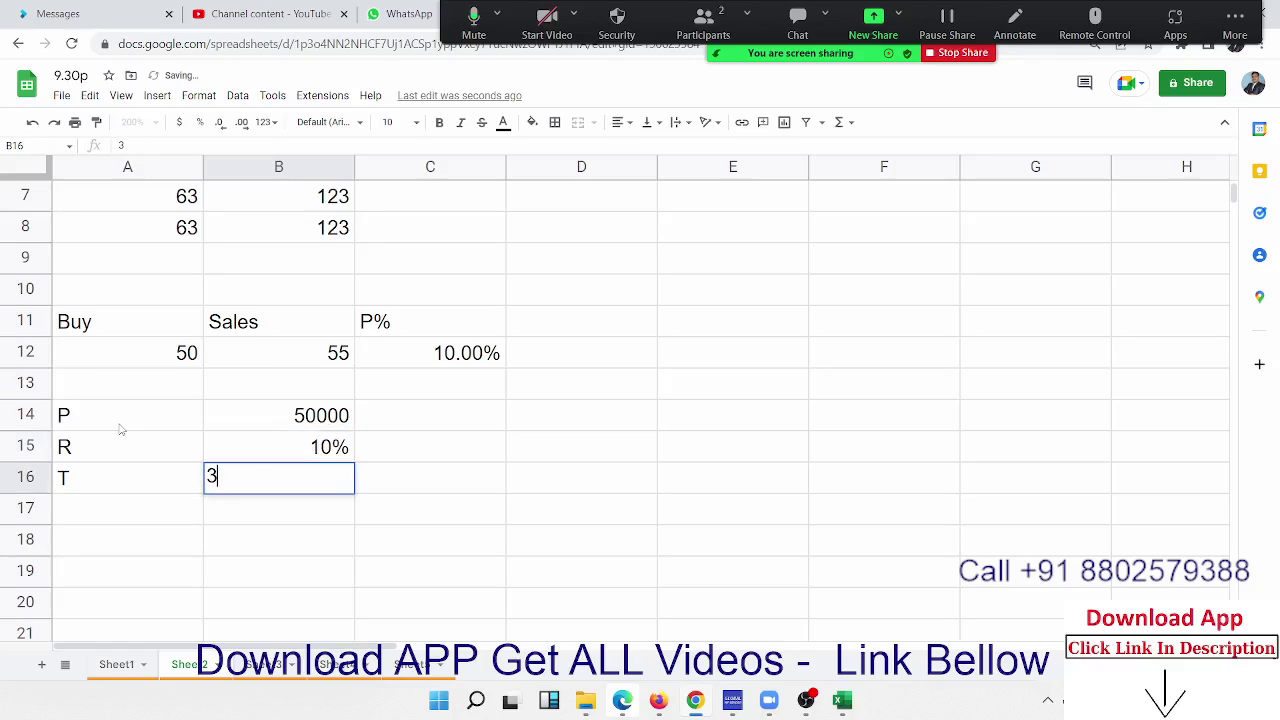
key(Return)
Step: Add the Amt label in B17 and a ? placeholder in C17
text(Amt)
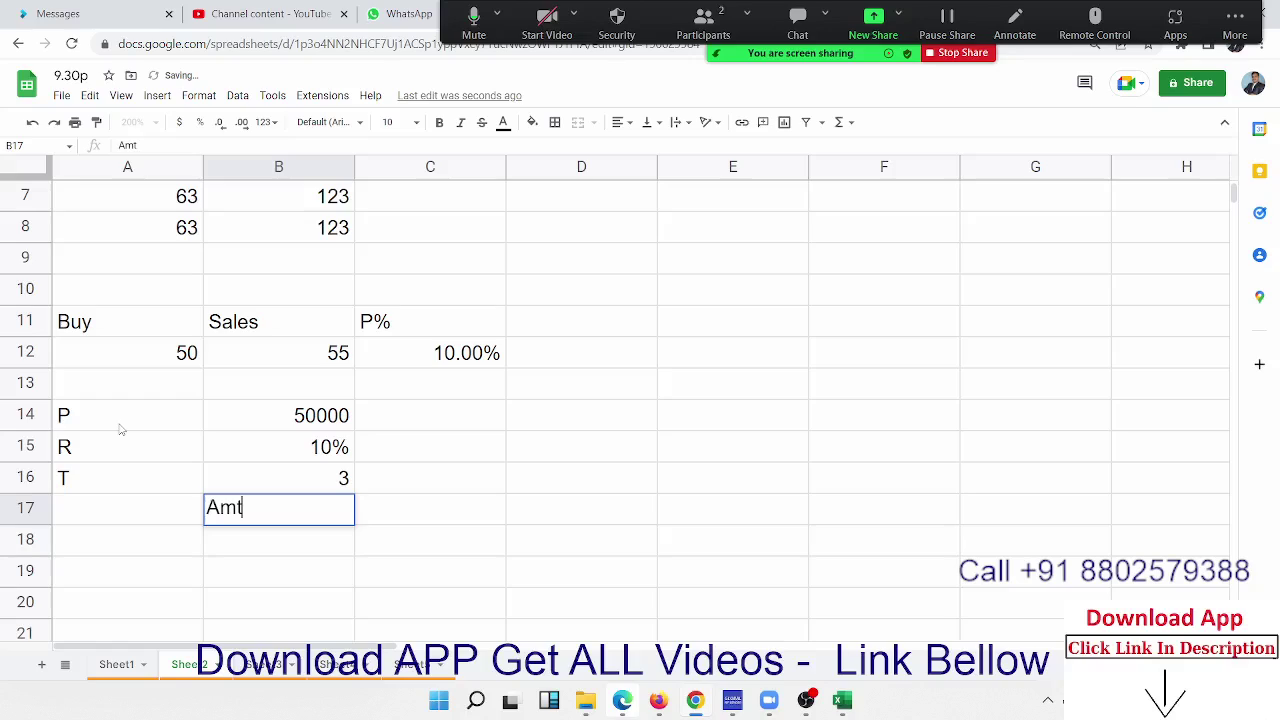
key(Tab)
text(?)
key(Return)
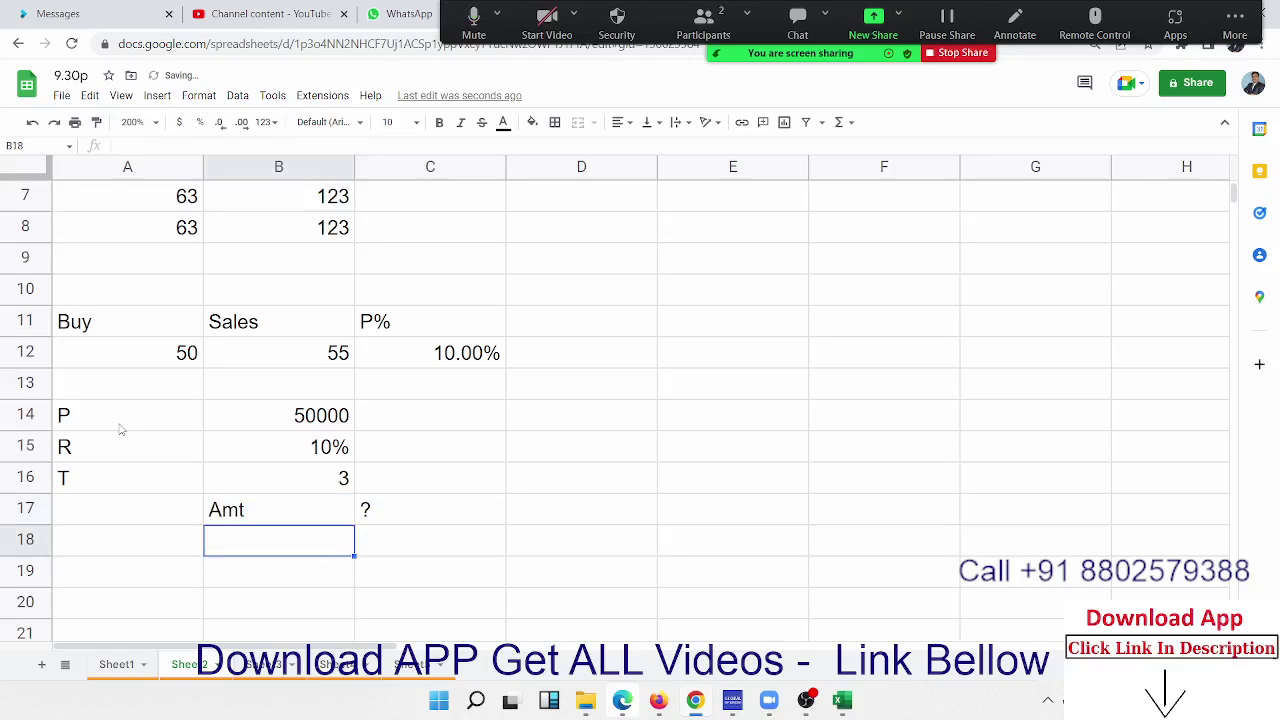
key(Up)
key(Right)
text(=)
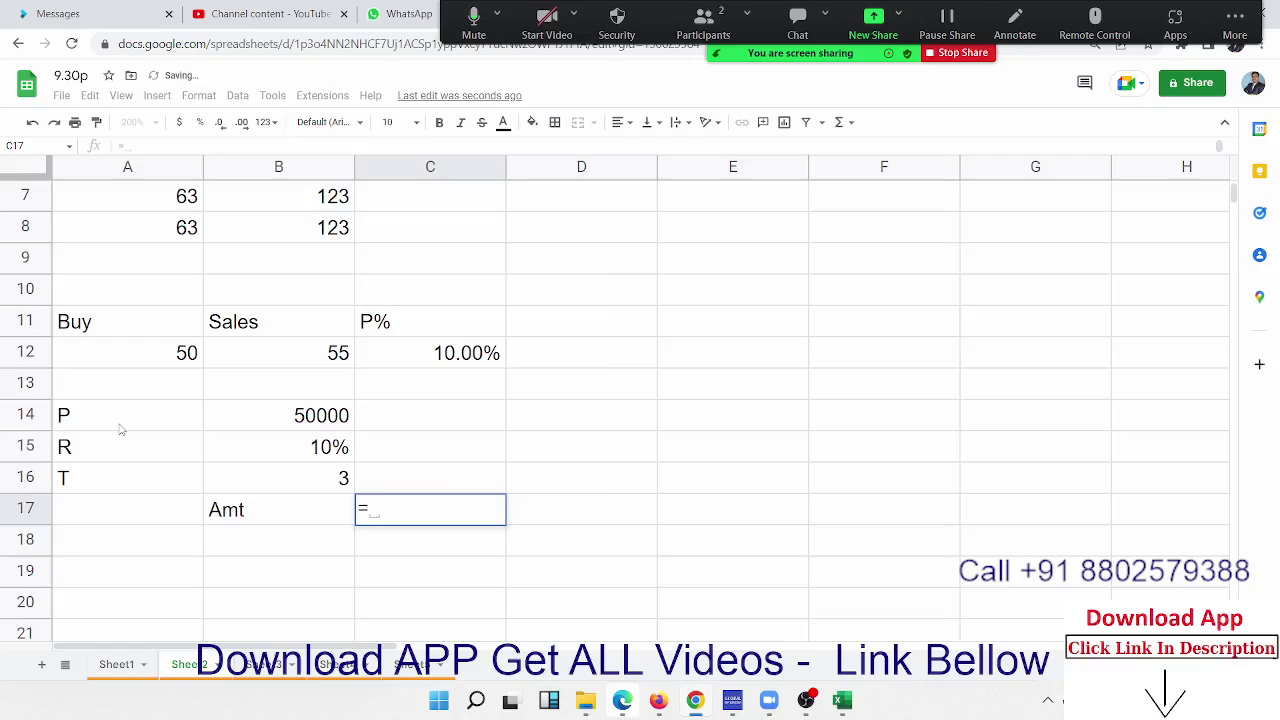
text(fv)
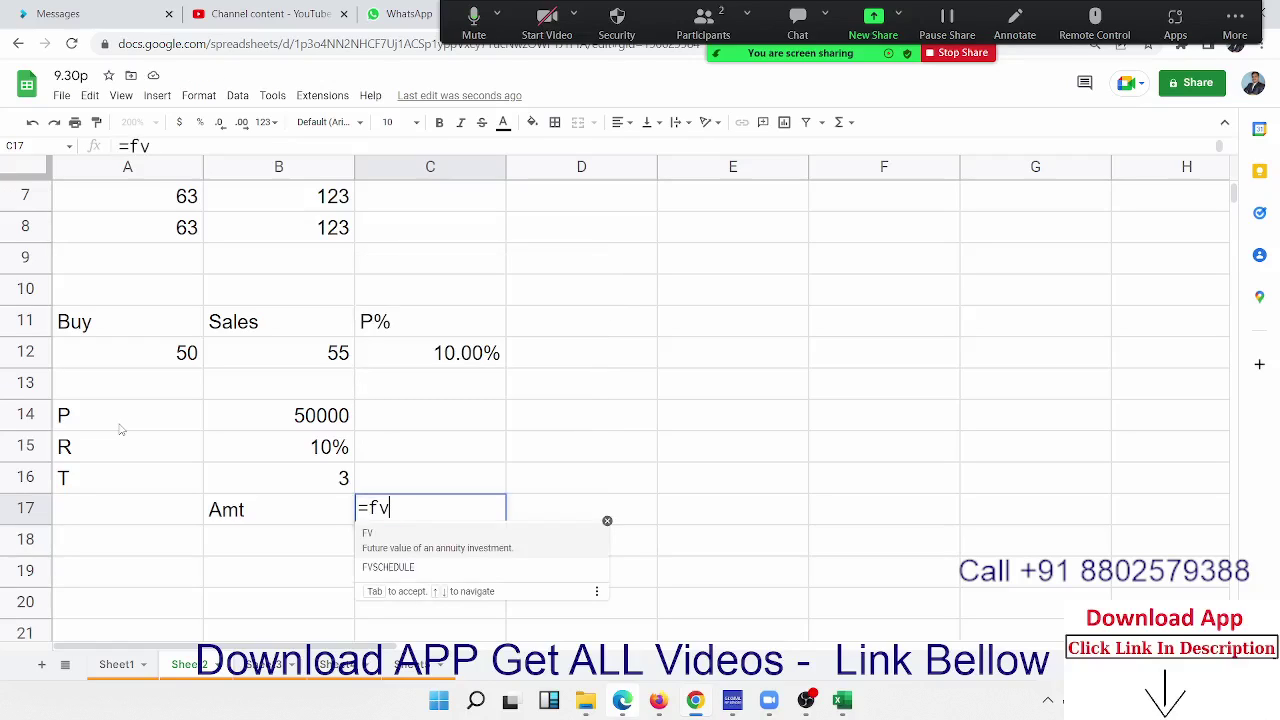
Step: Cancel the started =fv entry and delete the question mark from C17
key(Escape)
key(Escape)
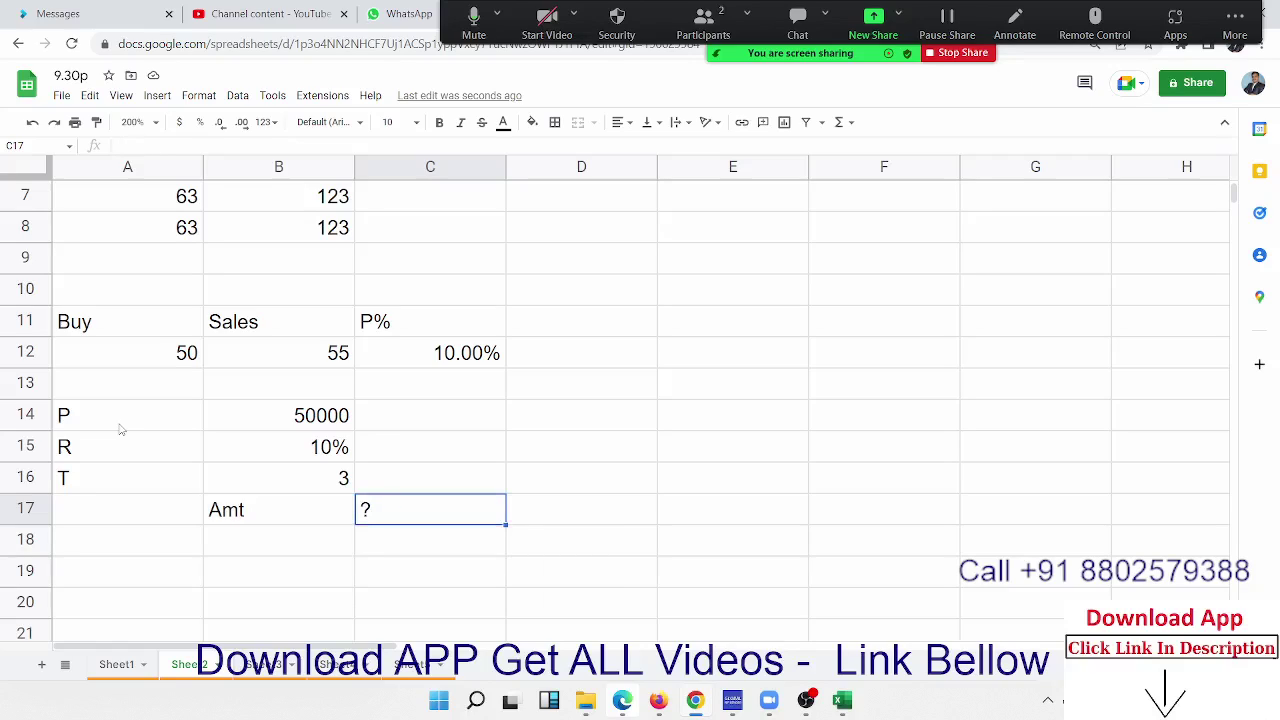
key(Delete)
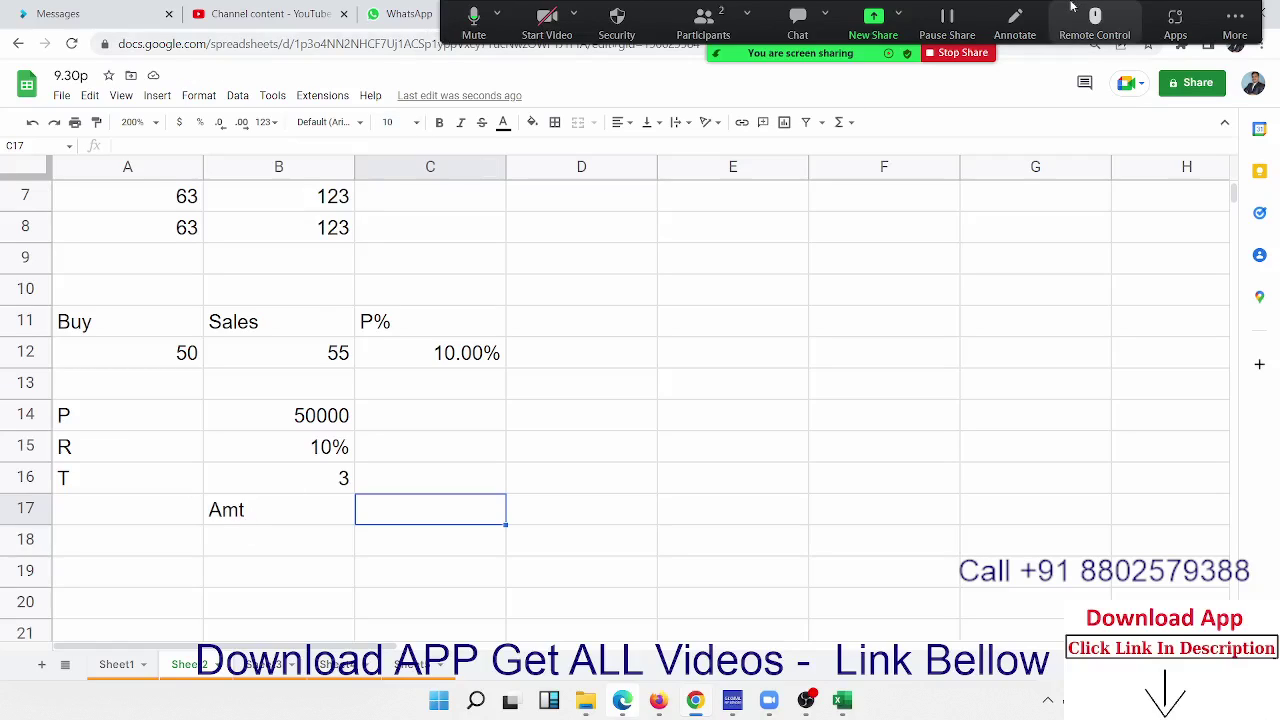
click(1015, 20)
mouse_move(595, 430)
mouse_down()
mouse_move(614, 410)
mouse_move(613, 478)
mouse_move(602, 442)
mouse_move(683, 397)
mouse_move(691, 406)
mouse_up()
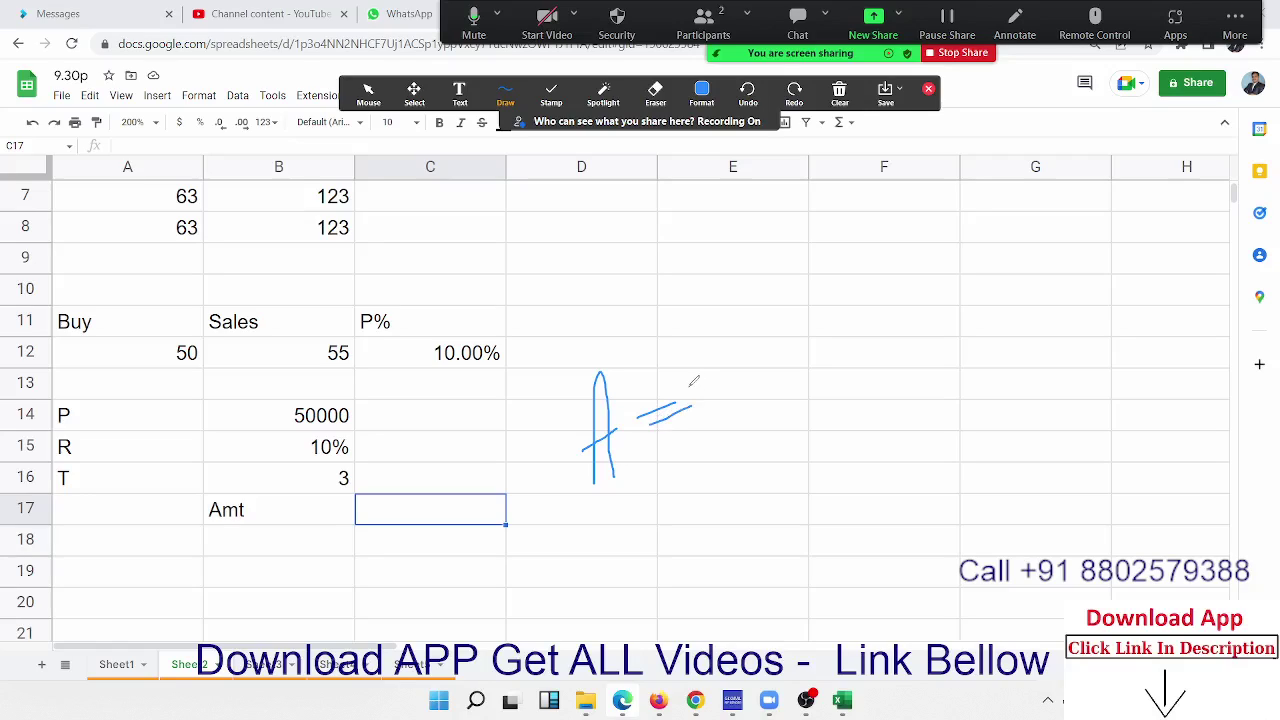
drag(722, 328, 736, 434)
mouse_move(722, 328)
mouse_down()
mouse_move(793, 330)
mouse_move(732, 368)
mouse_up()
drag(796, 312, 857, 364)
drag(835, 299, 806, 372)
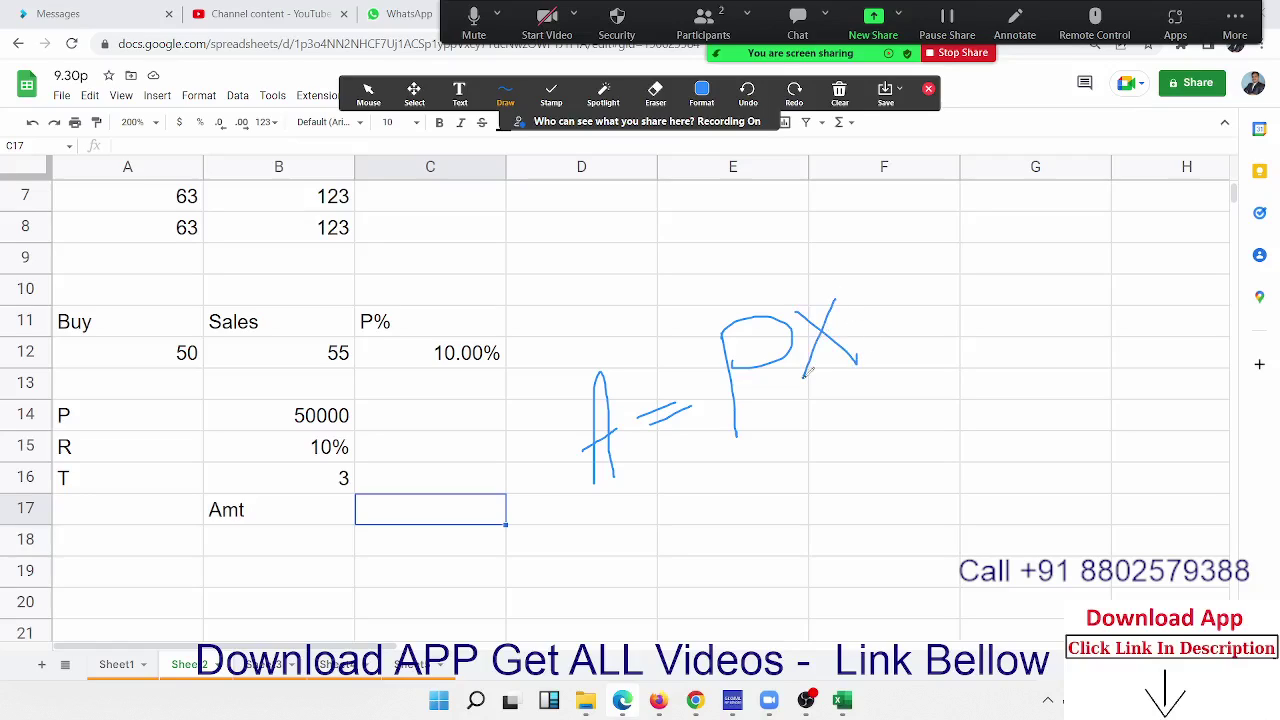
drag(828, 264, 952, 366)
mouse_move(869, 283)
mouse_down()
mouse_move(882, 333)
mouse_move(918, 292)
mouse_move(916, 317)
mouse_up()
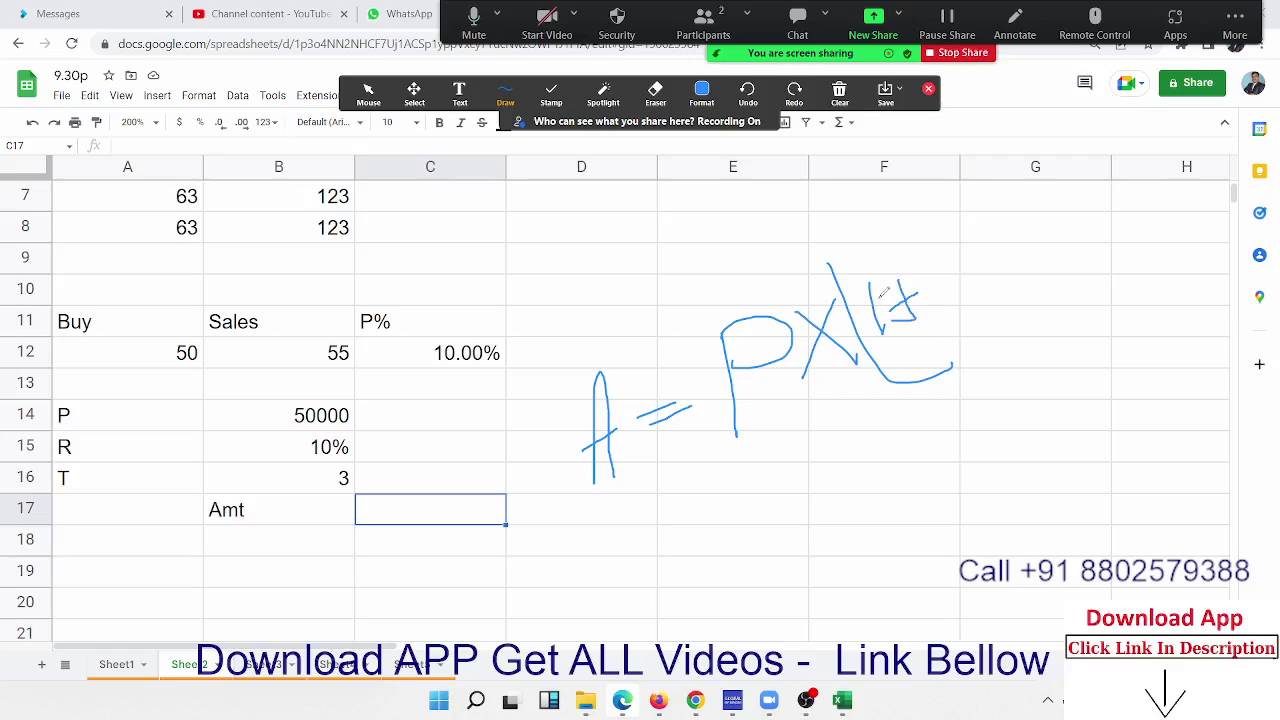
mouse_move(924, 250)
mouse_down()
mouse_move(950, 241)
mouse_move(935, 312)
mouse_move(972, 304)
mouse_up()
drag(943, 209, 1006, 308)
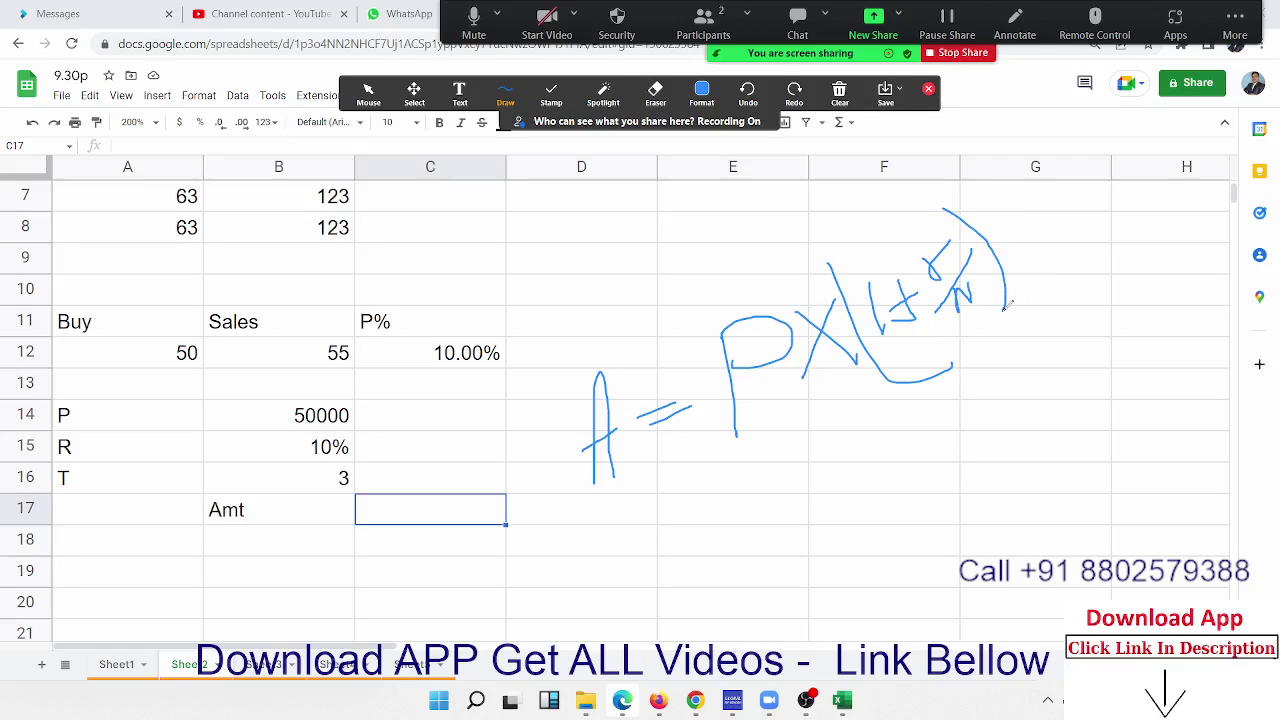
drag(957, 162, 1047, 216)
mouse_move(985, 178)
mouse_down()
mouse_move(990, 214)
mouse_move(980, 183)
mouse_move(995, 153)
mouse_up()
mouse_move(998, 162)
mouse_down()
mouse_move(1039, 203)
mouse_move(1009, 219)
mouse_up()
mouse_move(1042, 156)
mouse_down()
mouse_move(1056, 192)
mouse_move(1086, 128)
mouse_move(1153, 226)
mouse_up()
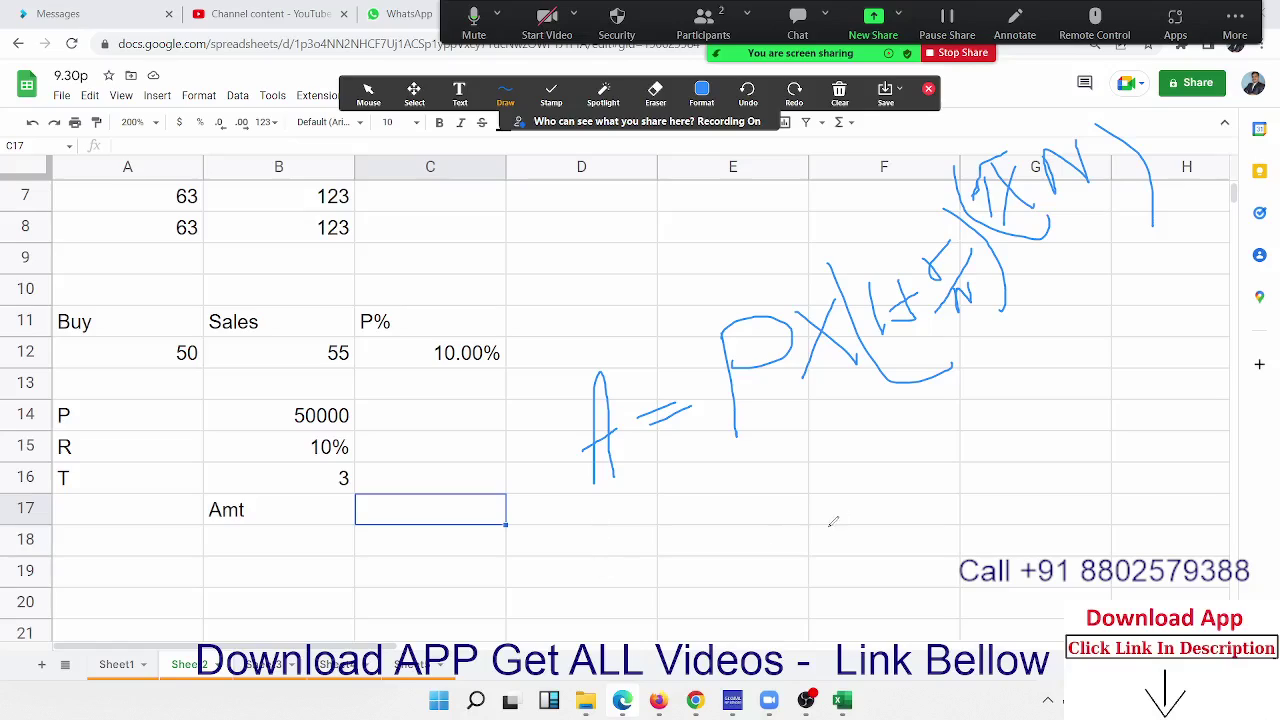
mouse_move(924, 544)
mouse_down()
mouse_move(935, 470)
mouse_move(963, 450)
mouse_move(1043, 447)
mouse_move(1029, 461)
mouse_up()
drag(1058, 414, 1042, 493)
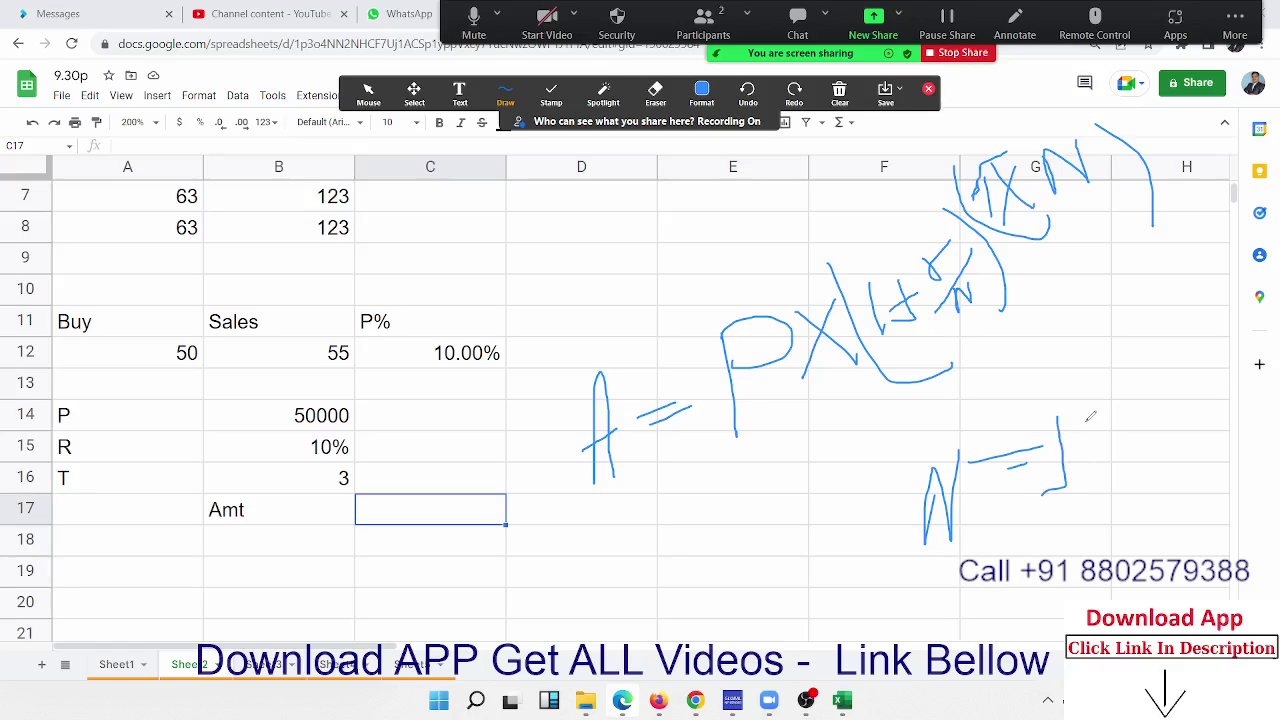
mouse_move(1088, 418)
mouse_down()
mouse_move(1085, 495)
mouse_move(1172, 492)
mouse_up()
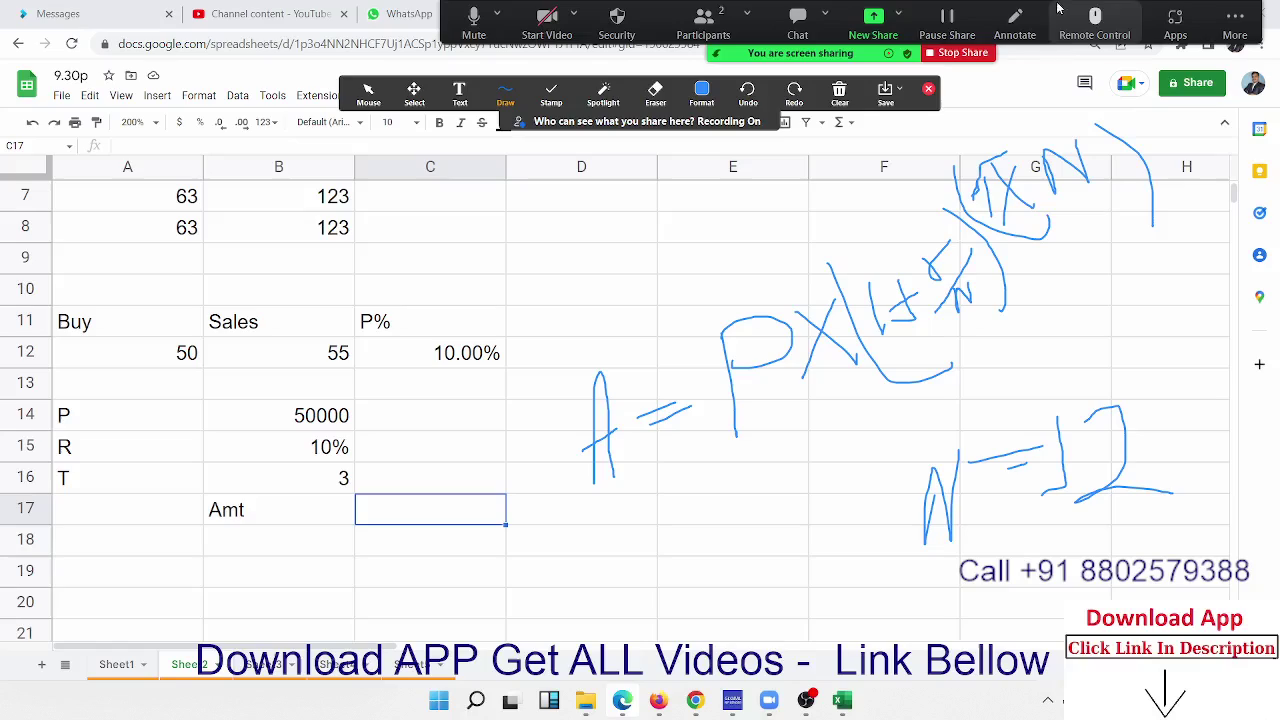
click(928, 89)
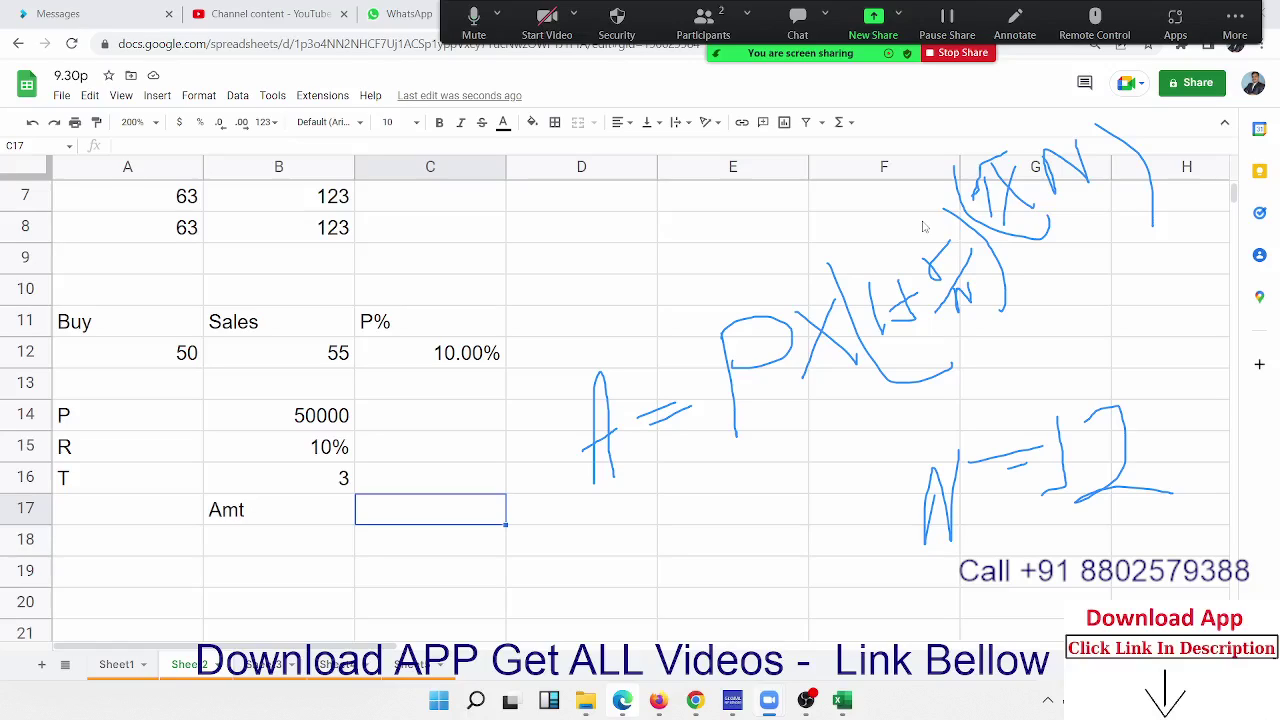
Step: Enter =1+(B15/12) in C17, giving 1.008333333
click(557, 540)
click(465, 518)
text(=-)
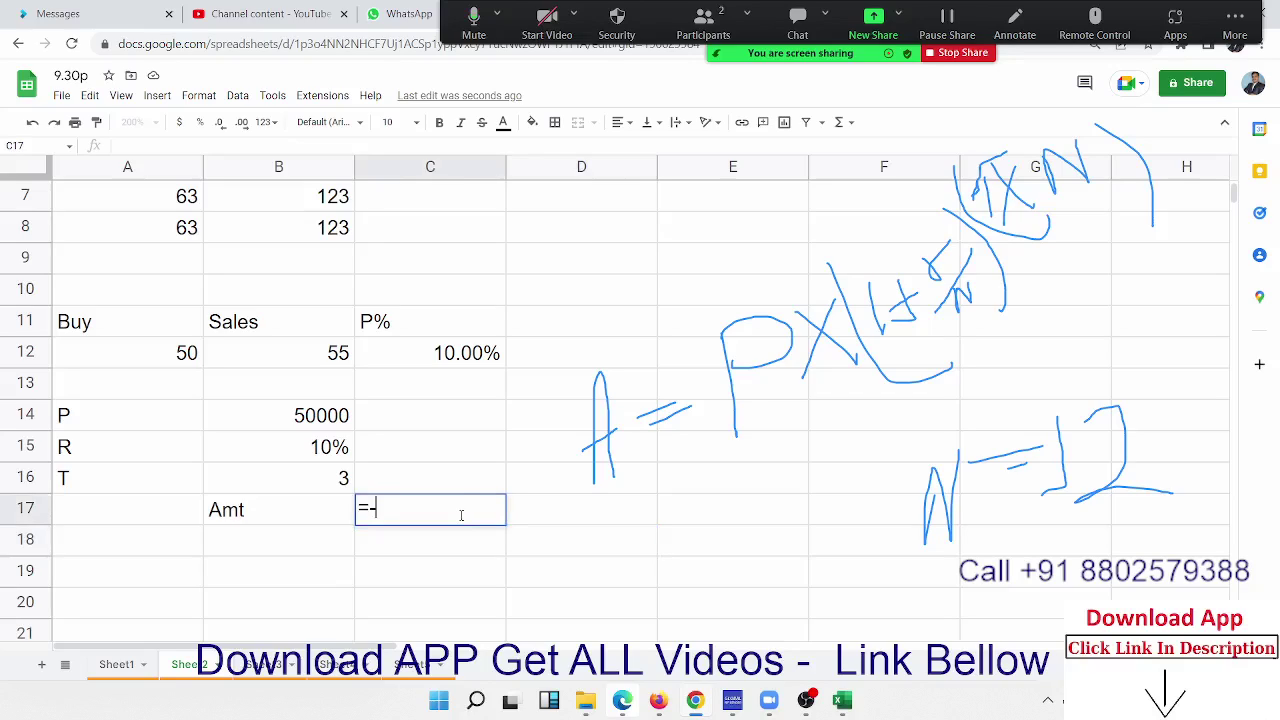
key(BackSpace)
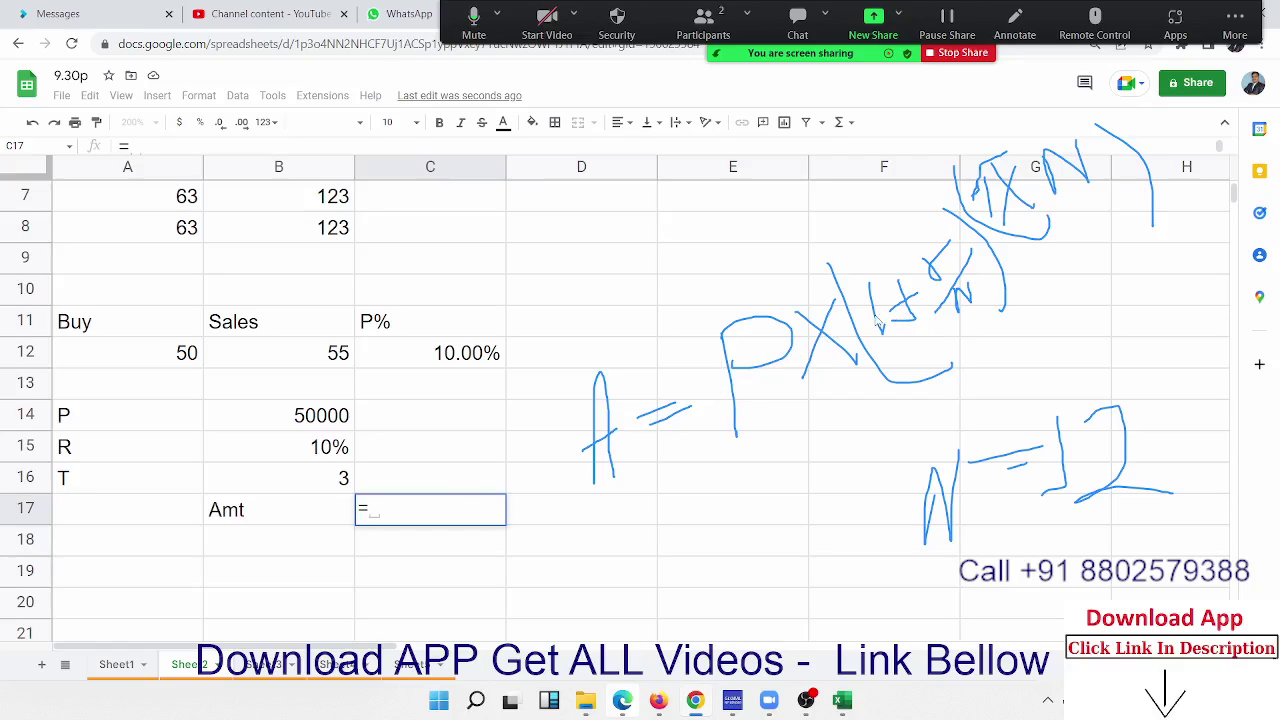
text(1)
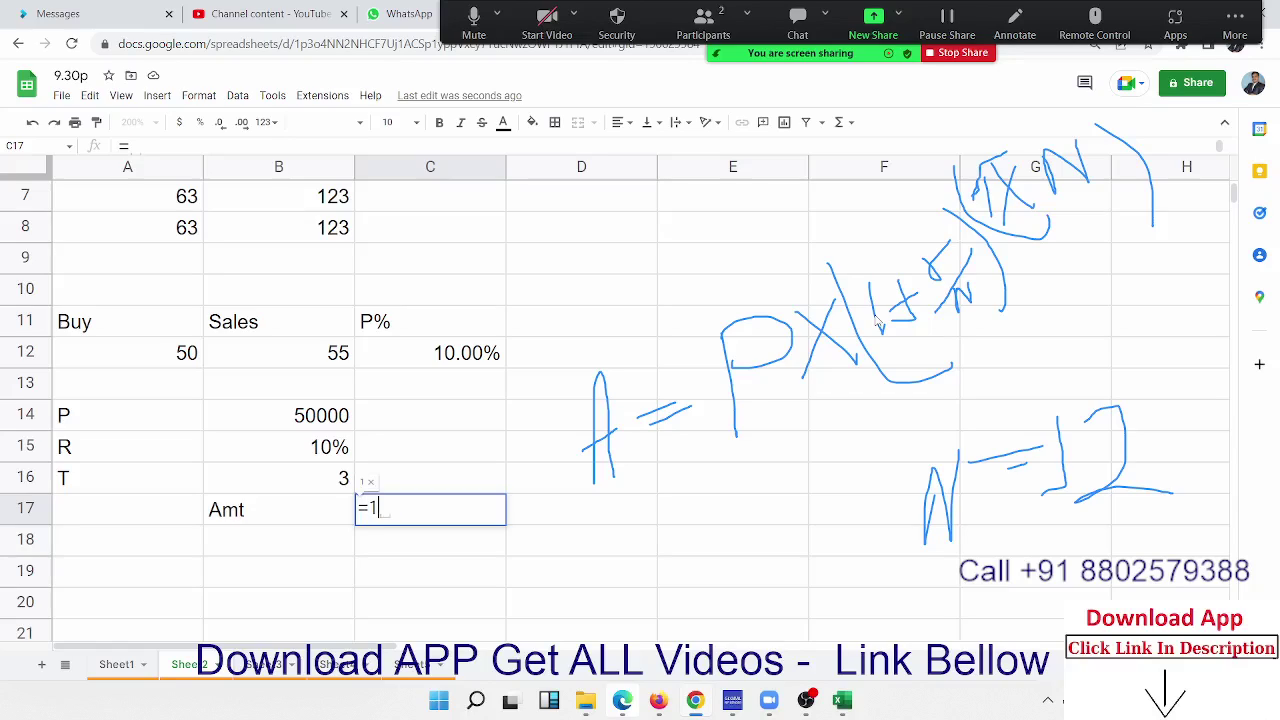
text(+()
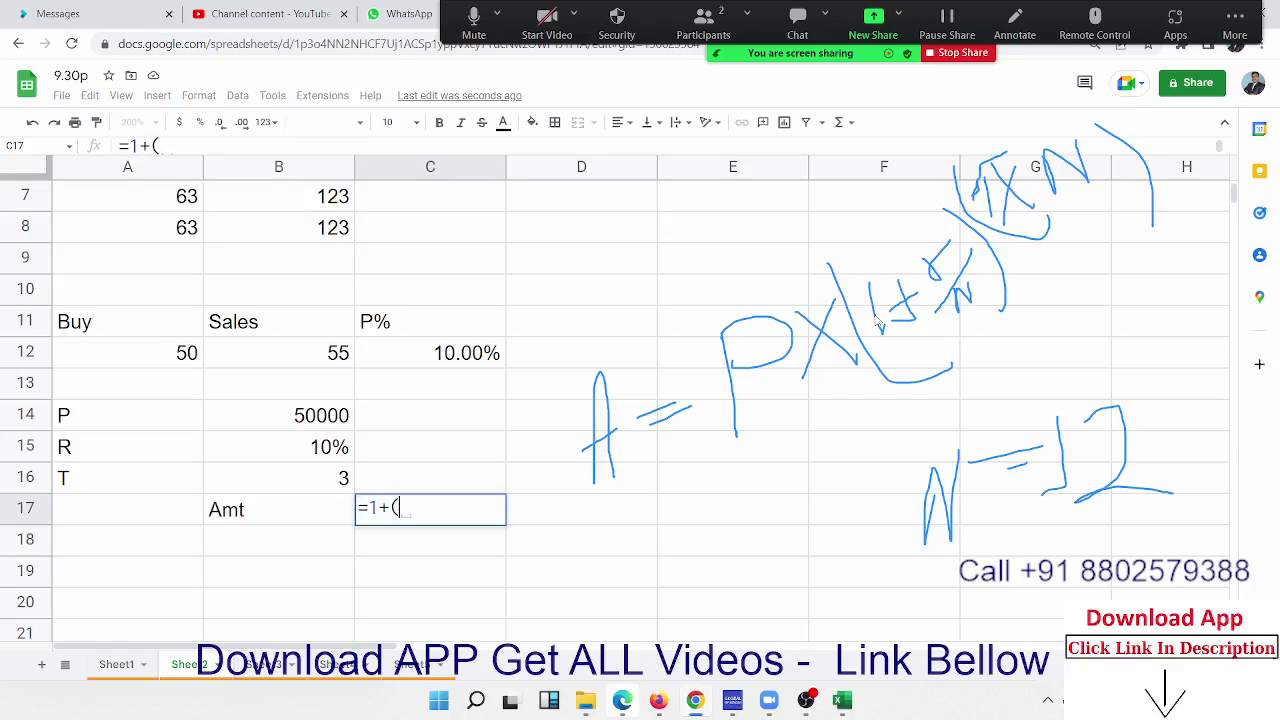
click(301, 458)
text(/12)
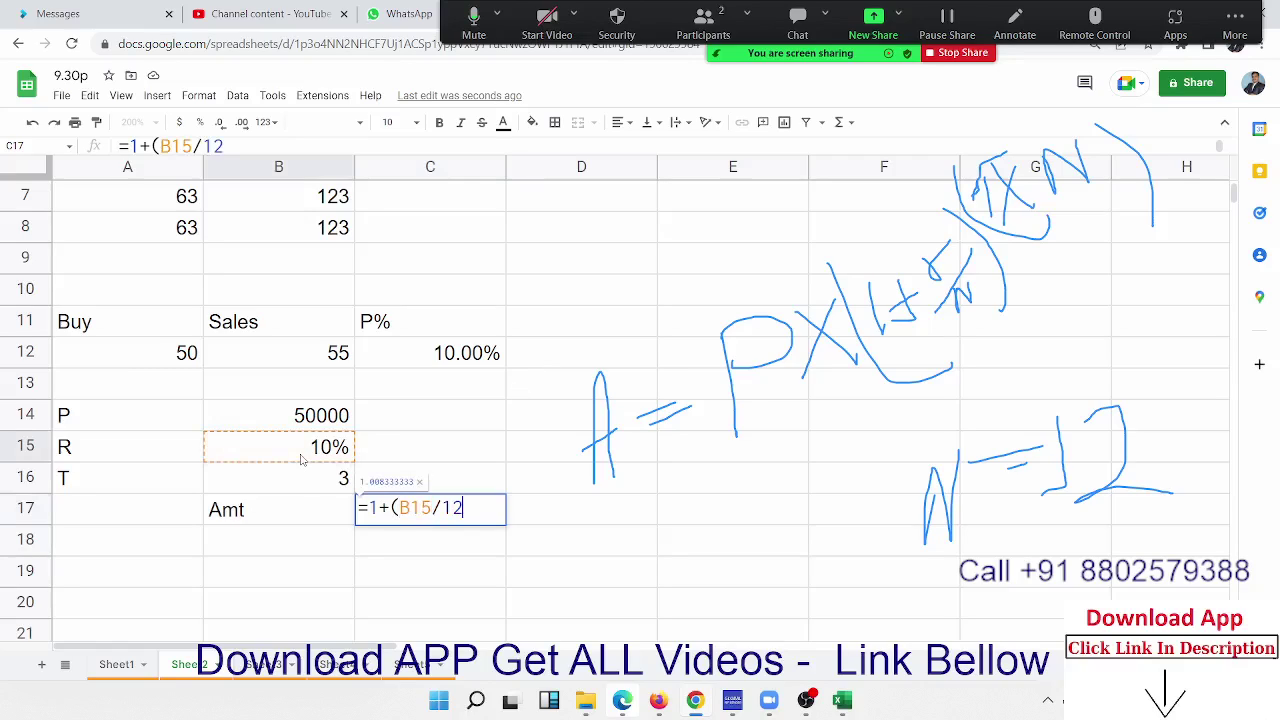
text())
key(Return)
key(Up)
key(Right)
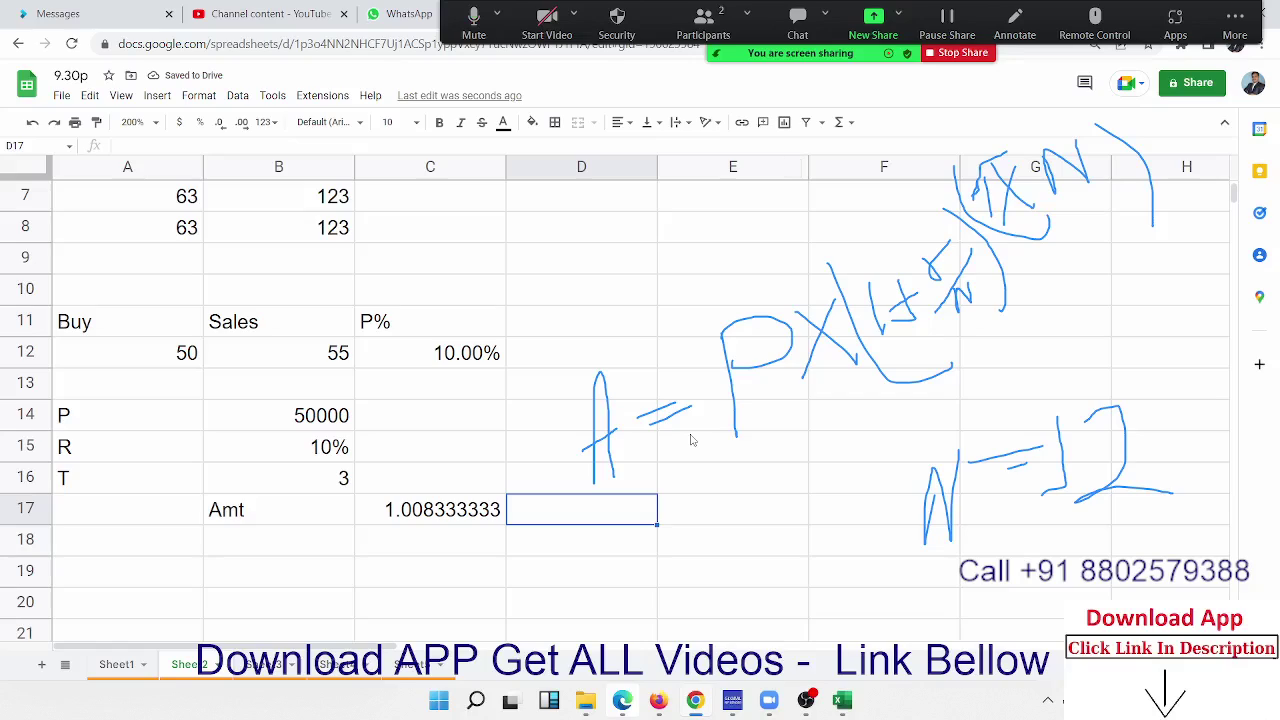
Step: Enter =B16*12 in D17 for 36 periods
text(=)
key(Left)
key(Left)
key(Up)
key(Up)
key(Down)
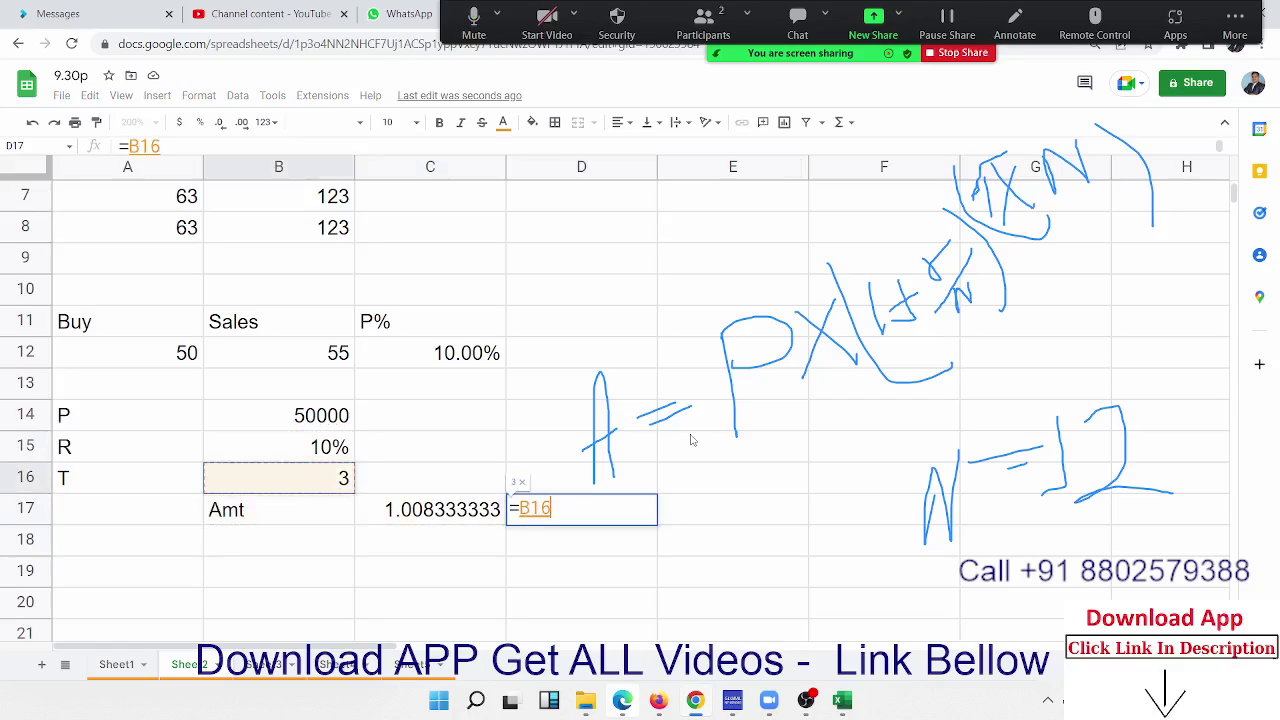
text(*)
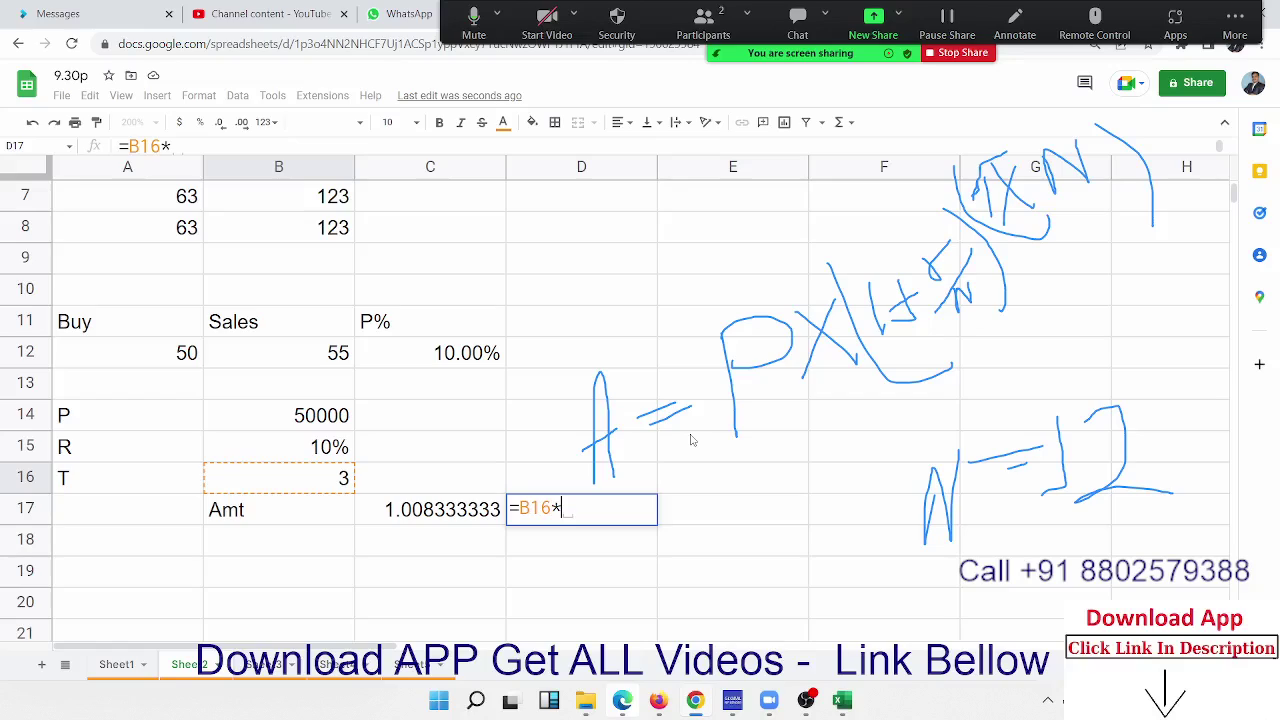
text(12)
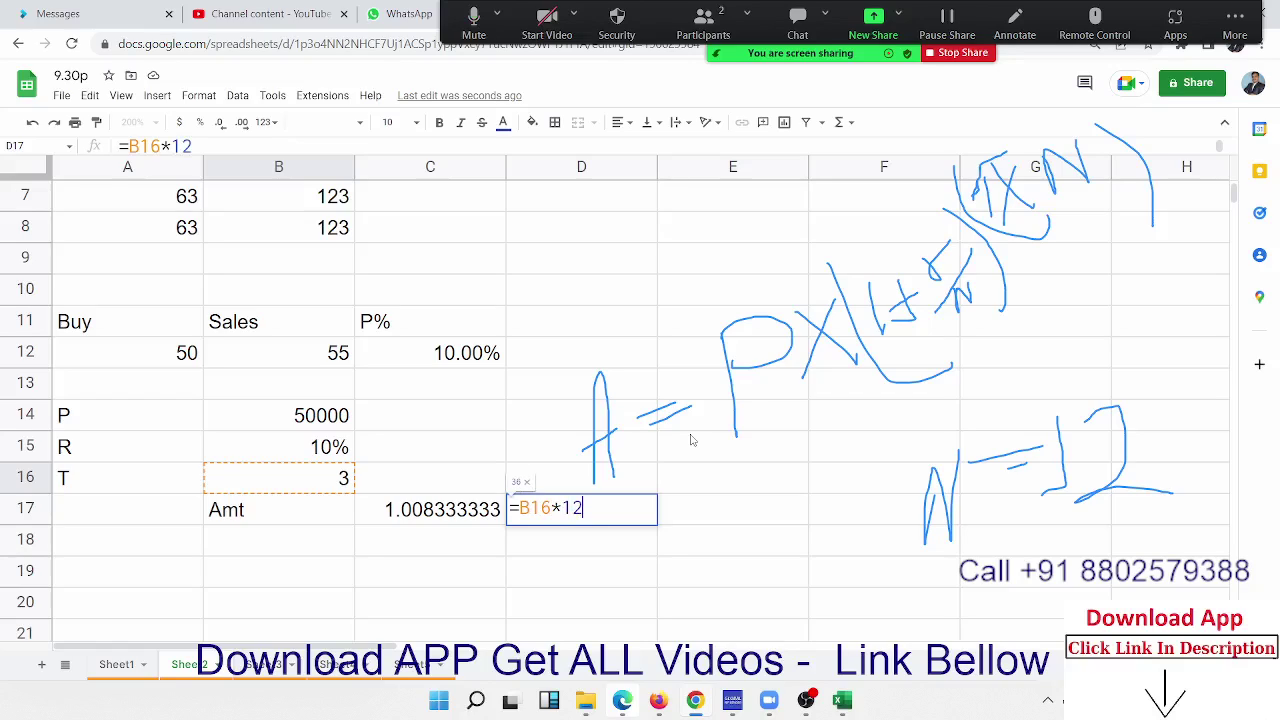
key(Return)
key(Up)
key(Right)
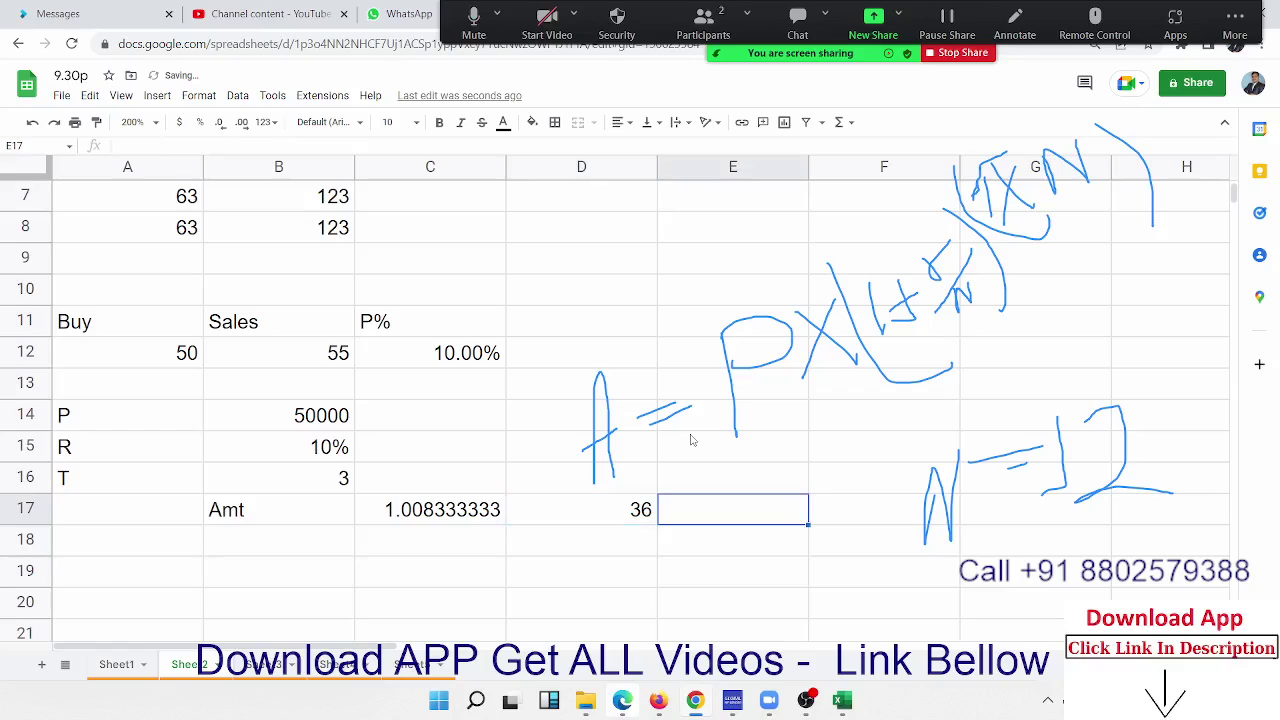
Step: Enter =C17^D17 in E17, giving the growth factor 1.348181842
text(=)
key(Left)
key(Left)
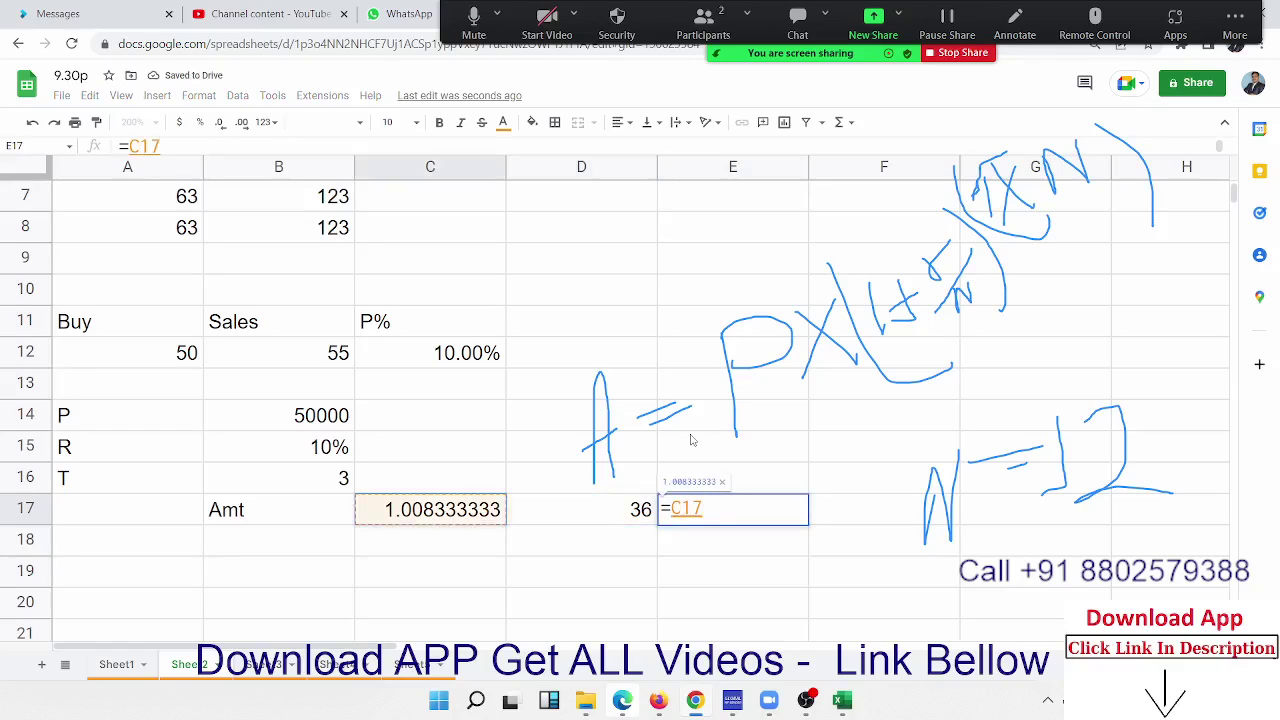
text(^)
Step: Enter =B14*E17 in E18 for the final amount 67409.09212
key(Left)
key(Return)
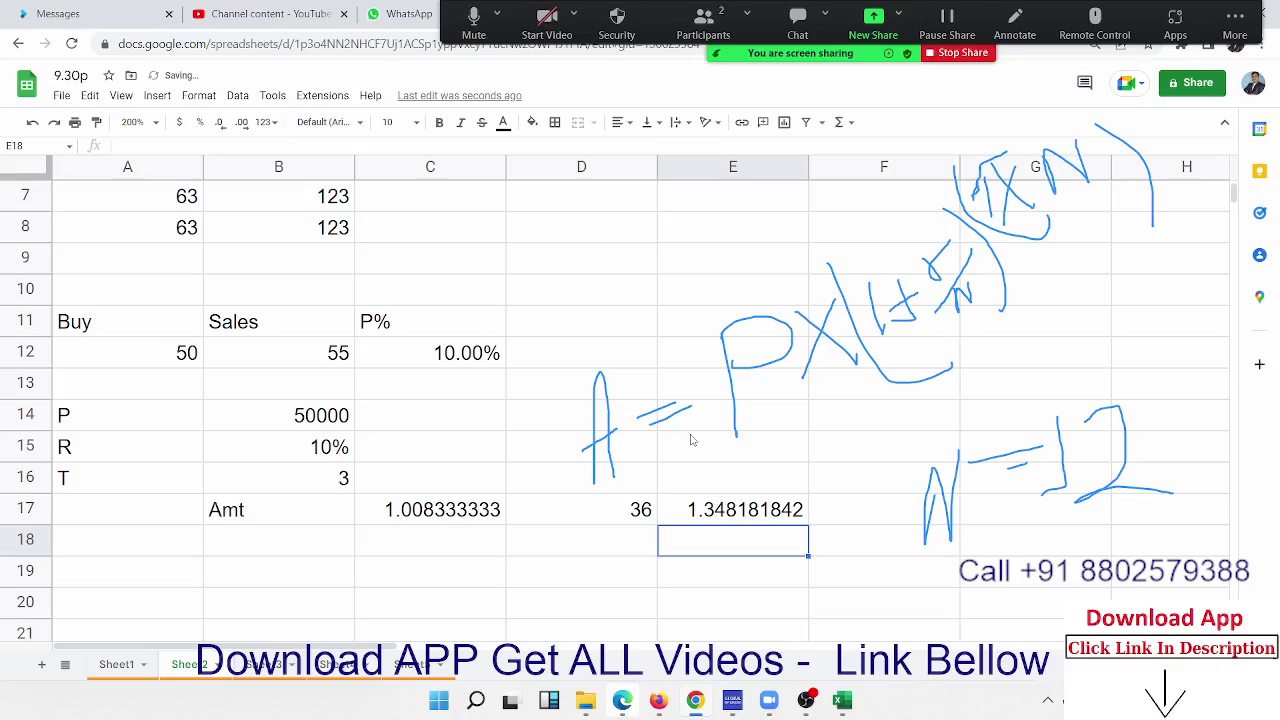
text(=)
key(Left)
key(Left)
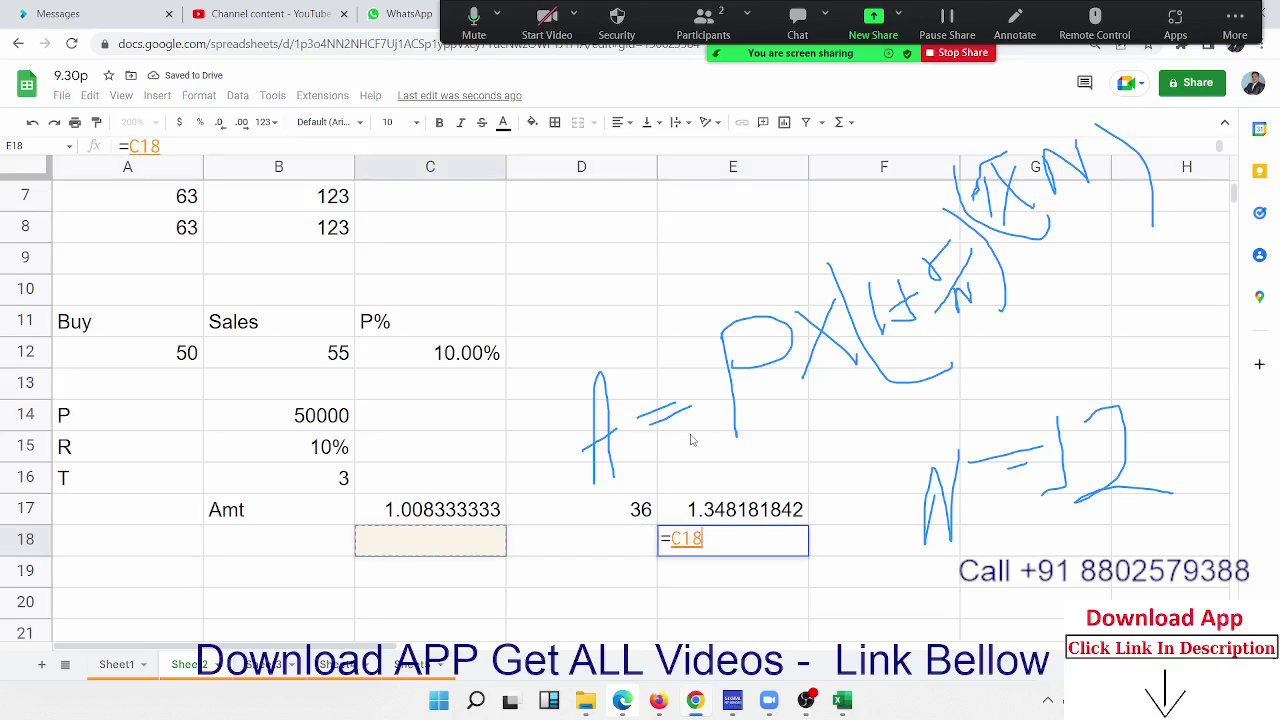
key(Left)
key(Left)
key(Up)
key(Up)
key(Up)
key(Up)
key(Right)
text(*)
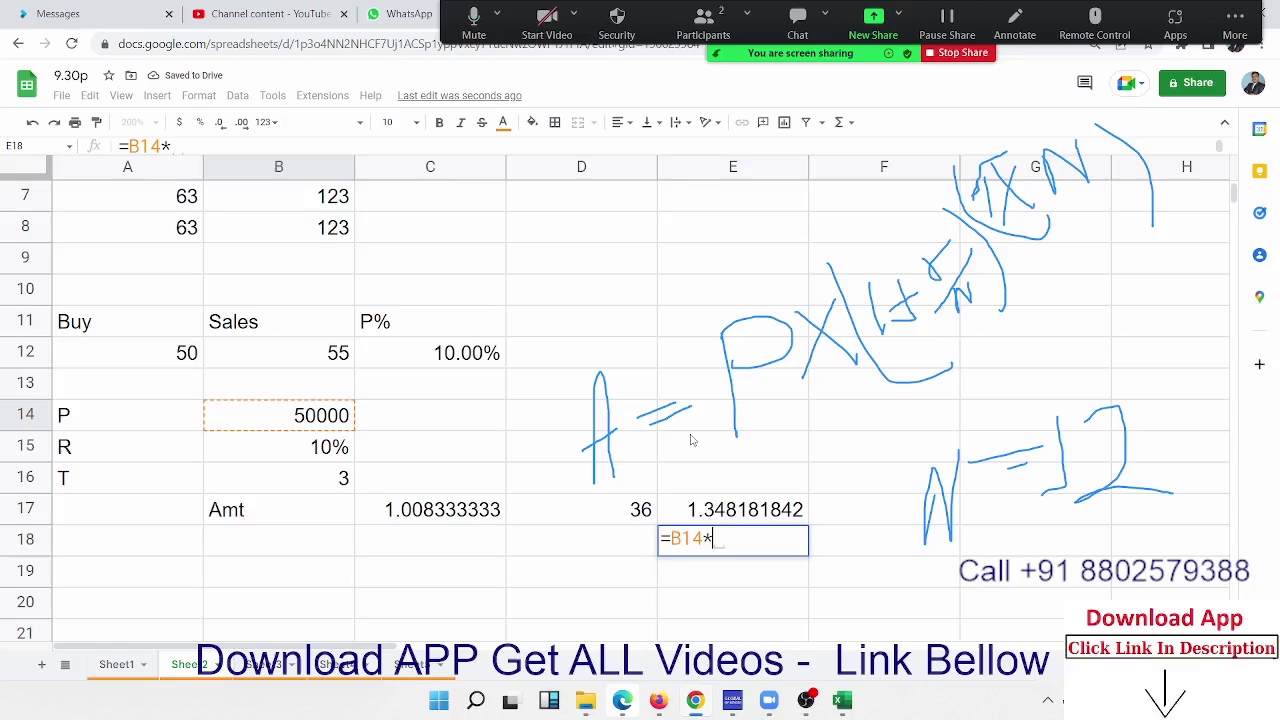
key(Up)
key(Return)
key(Up)
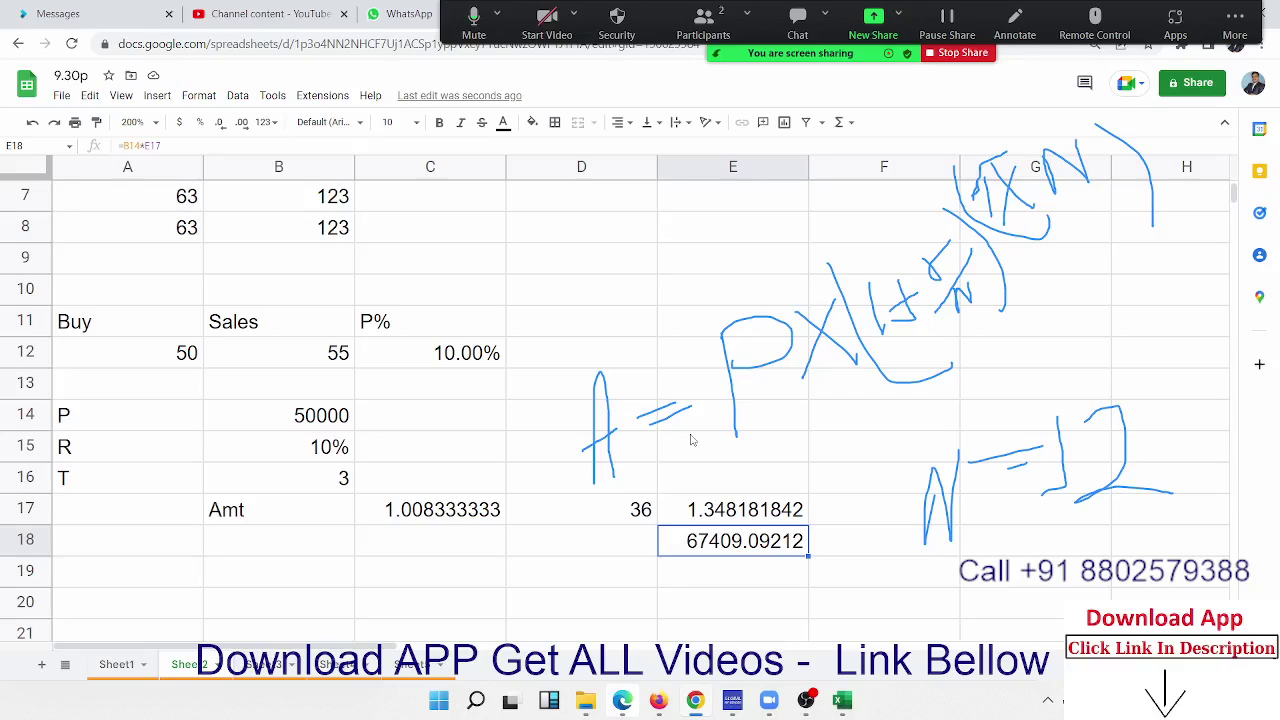
Step: Review the helper formulas in C17, D17, E17 and the final amount in E18
click(471, 517)
click(579, 518)
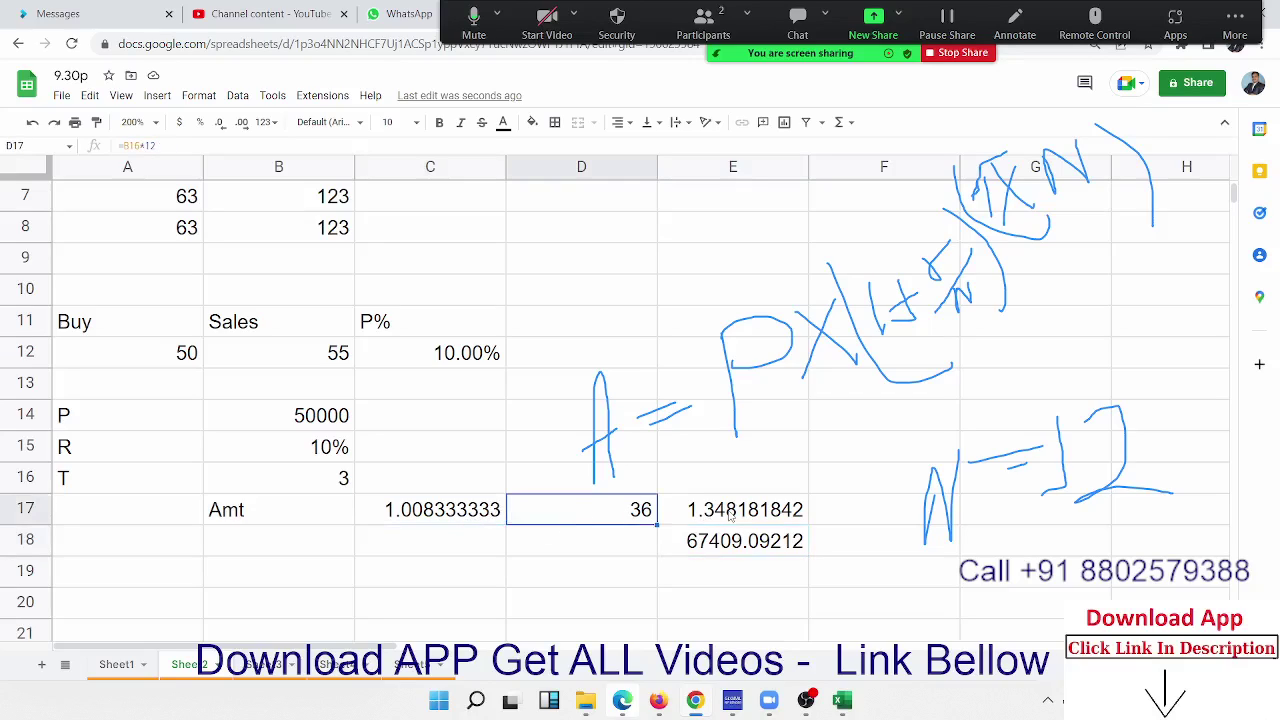
click(730, 515)
click(644, 507)
click(468, 515)
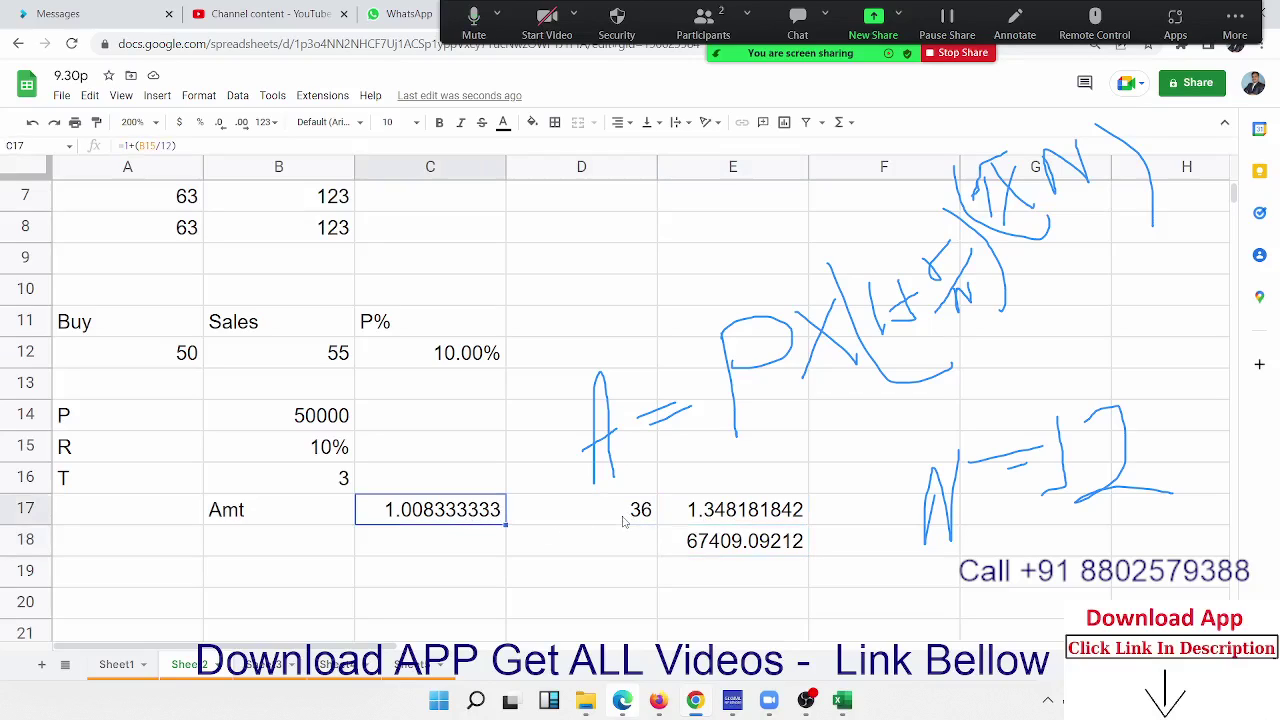
click(623, 521)
click(709, 509)
click(725, 542)
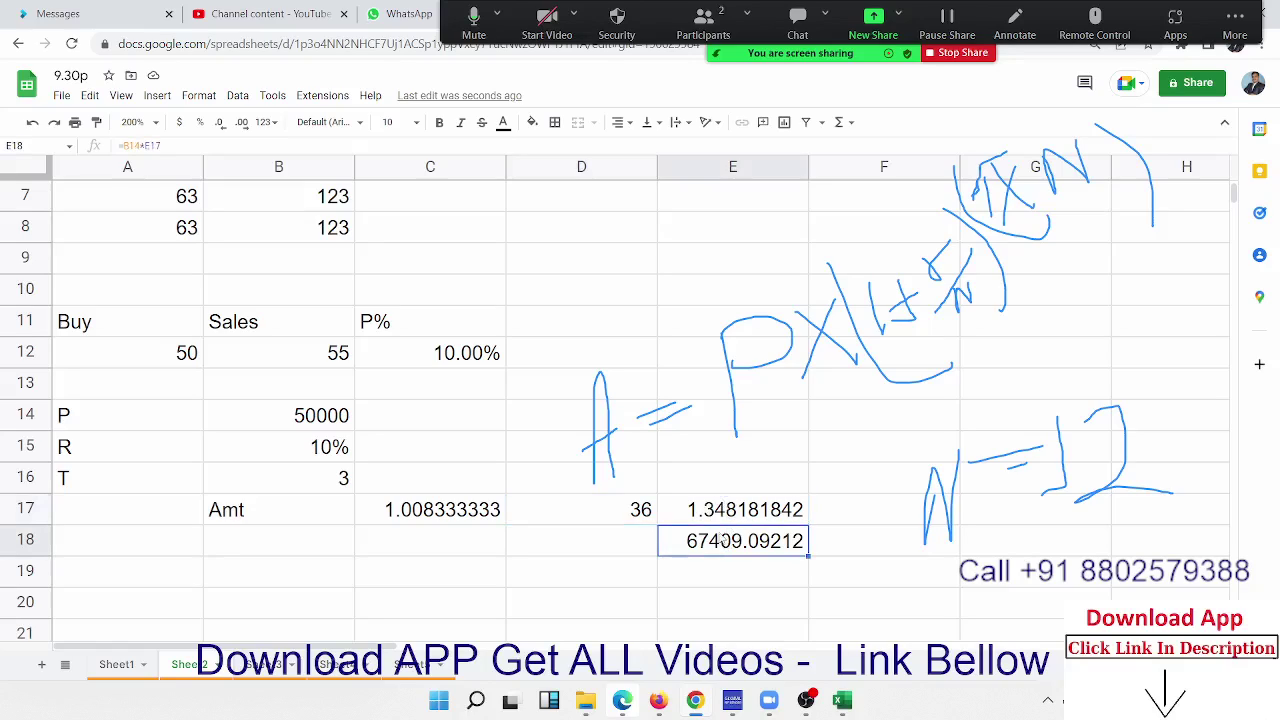
click(721, 512)
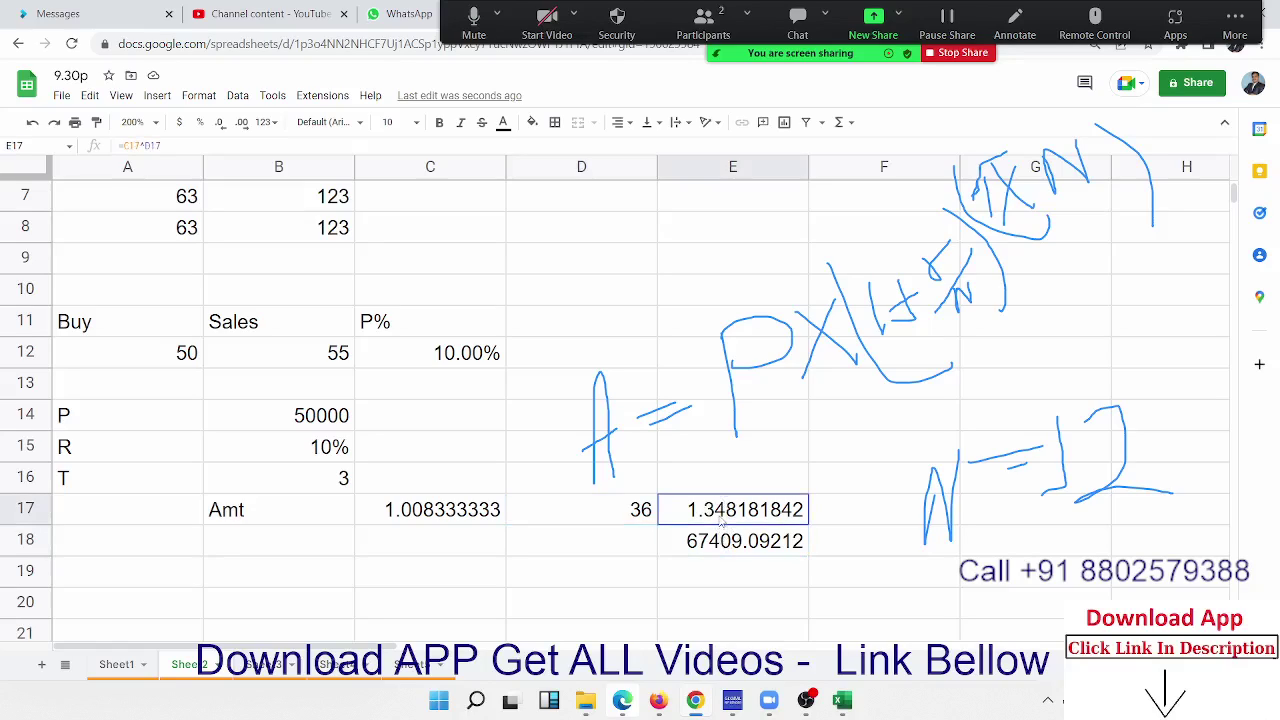
click(637, 523)
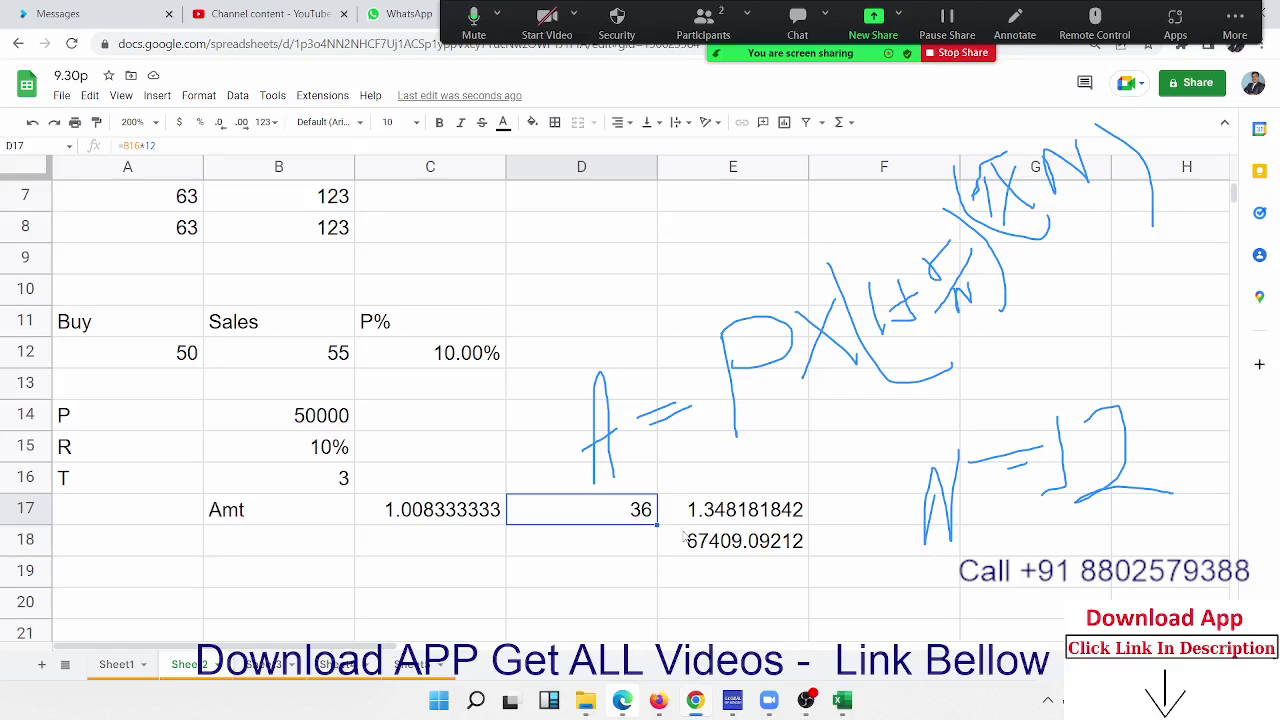
click(718, 546)
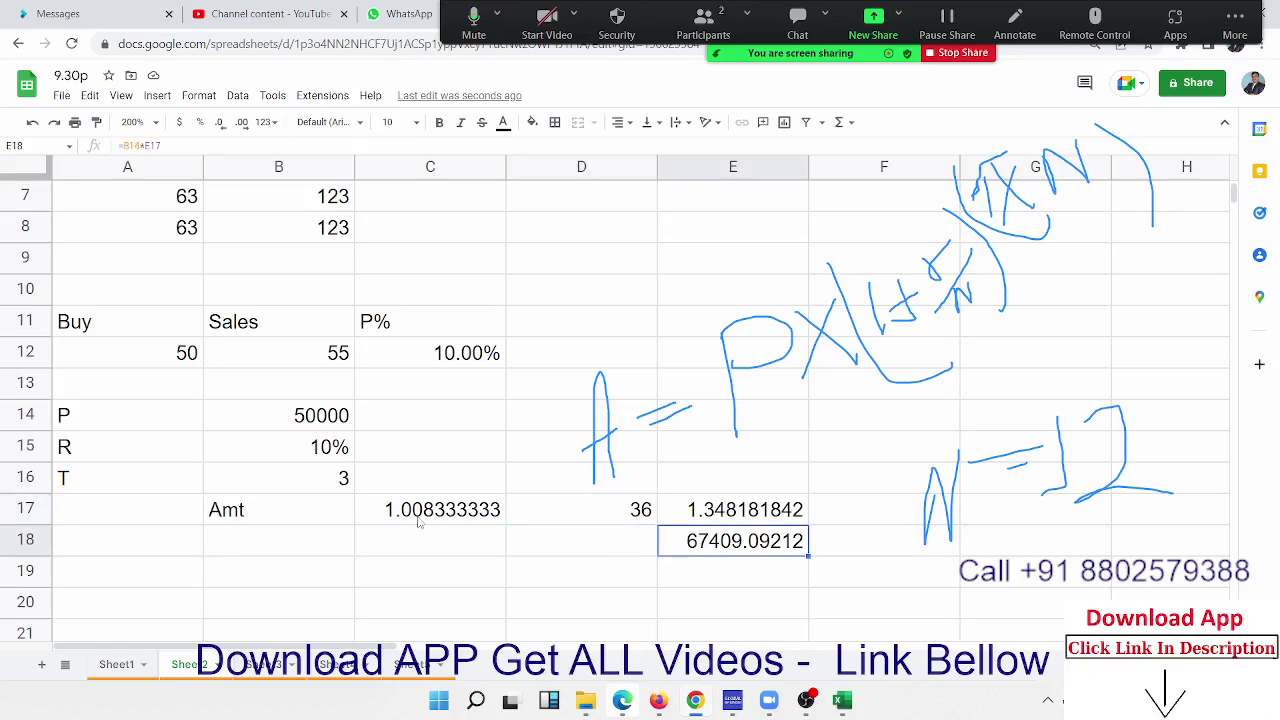
Step: Inspect E17's =C17^D17 formula and its C17 and D17 references without changing it
drag(424, 522, 735, 541)
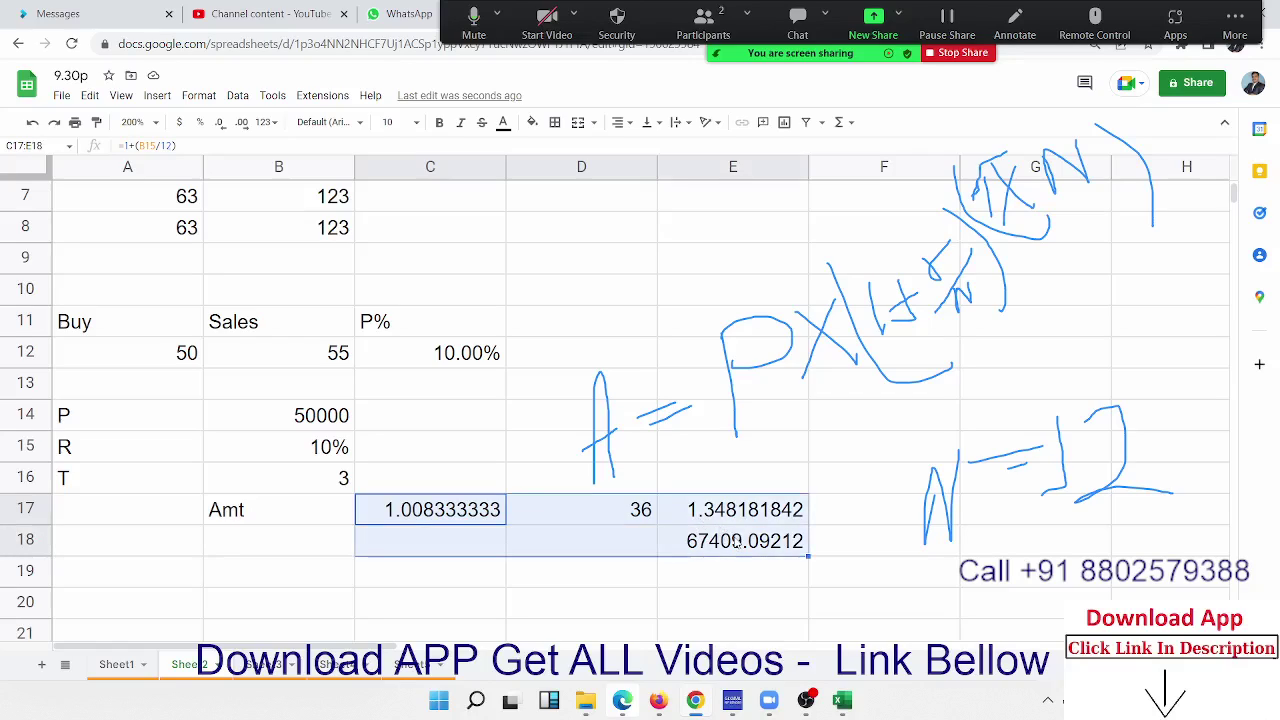
click(591, 550)
click(703, 518)
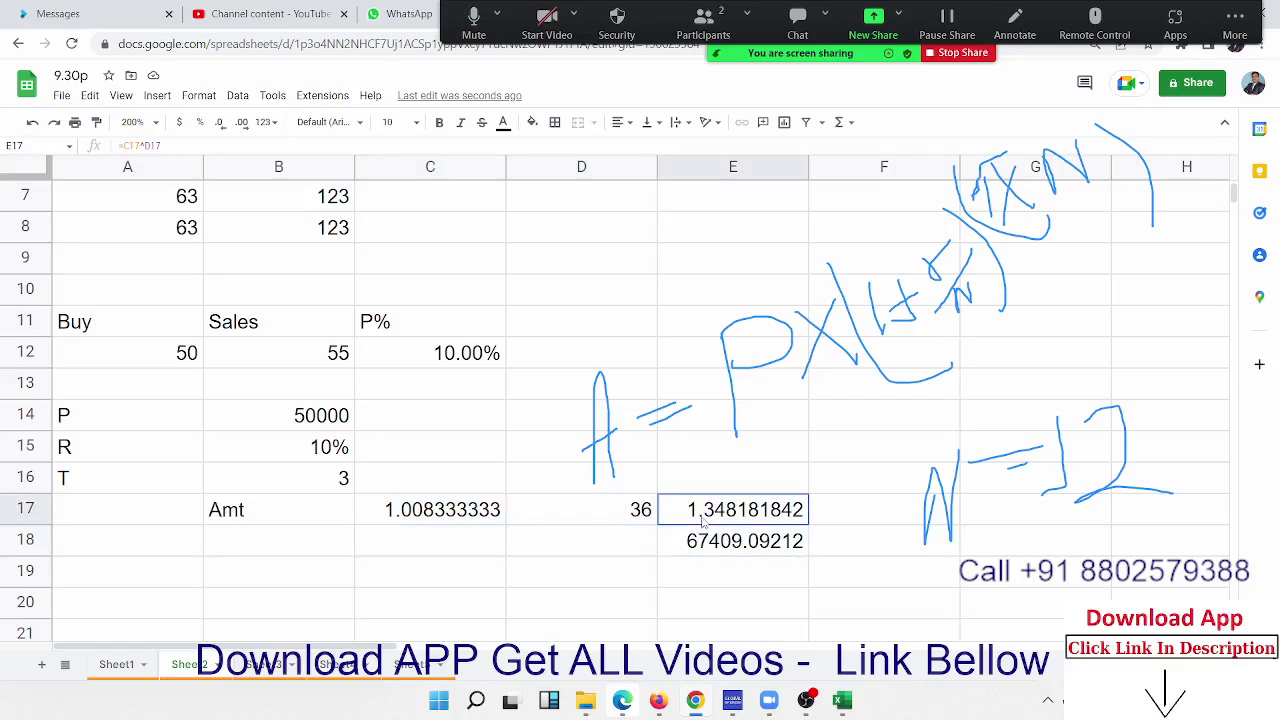
double_click(706, 507)
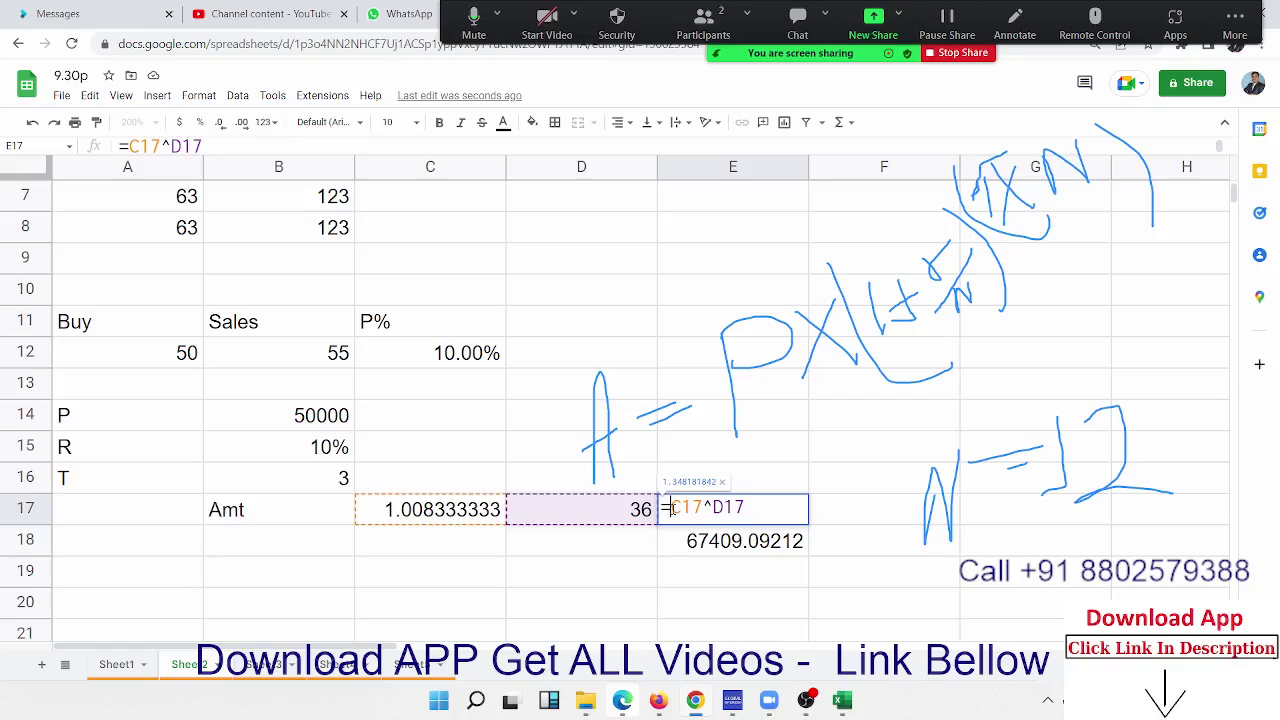
double_click(676, 508)
double_click(728, 508)
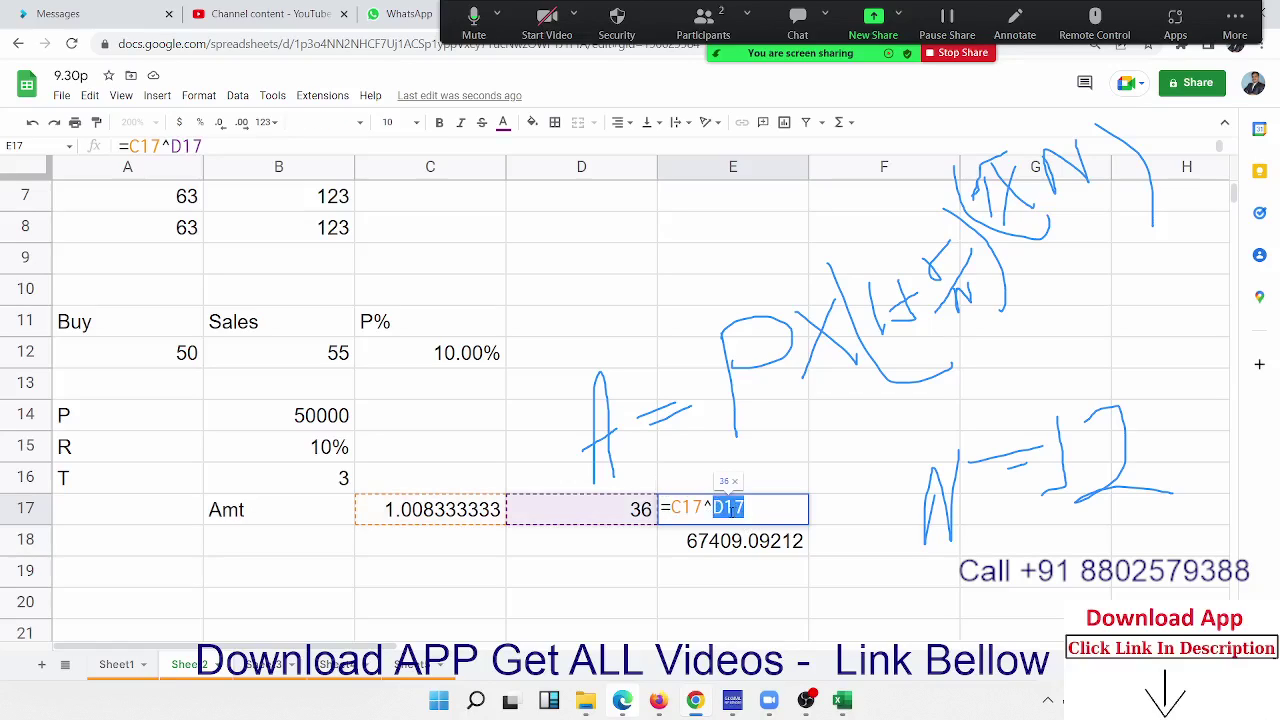
key(Escape)
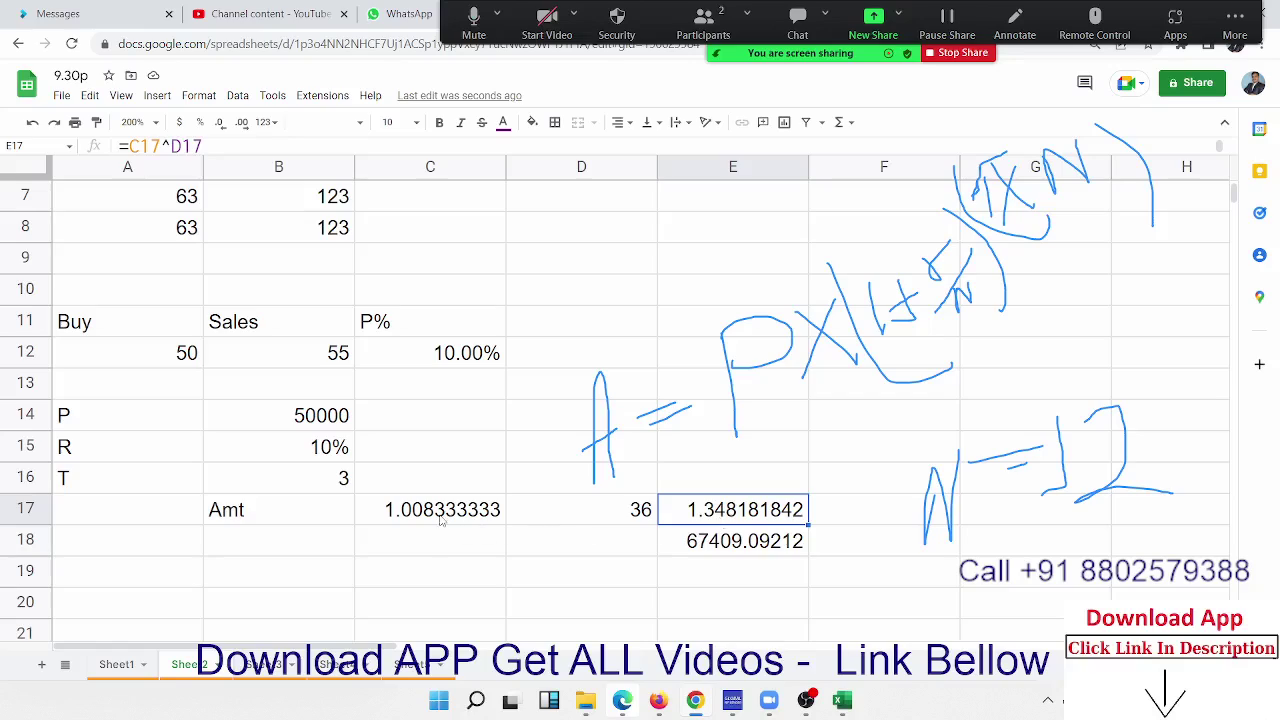
Step: Confirm C17 holds =1+(B15/12), then select the C17 reference inside E17's formula
double_click(440, 510)
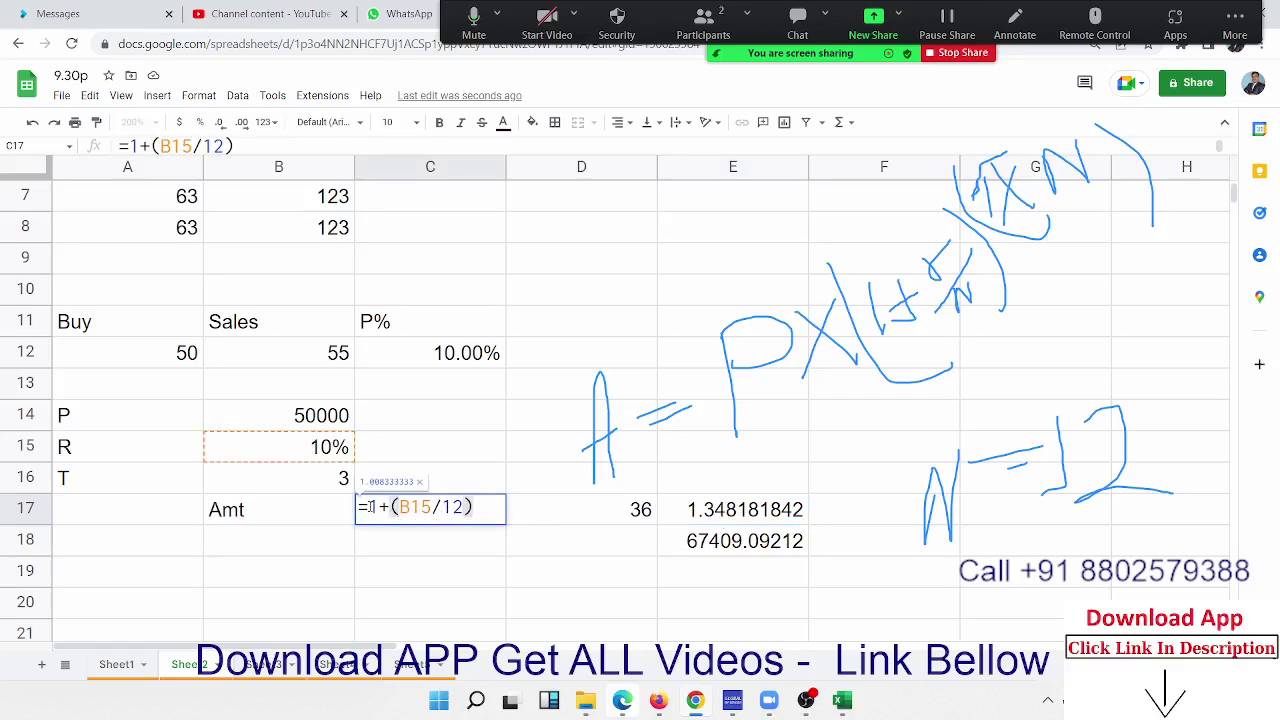
drag(369, 507, 513, 519)
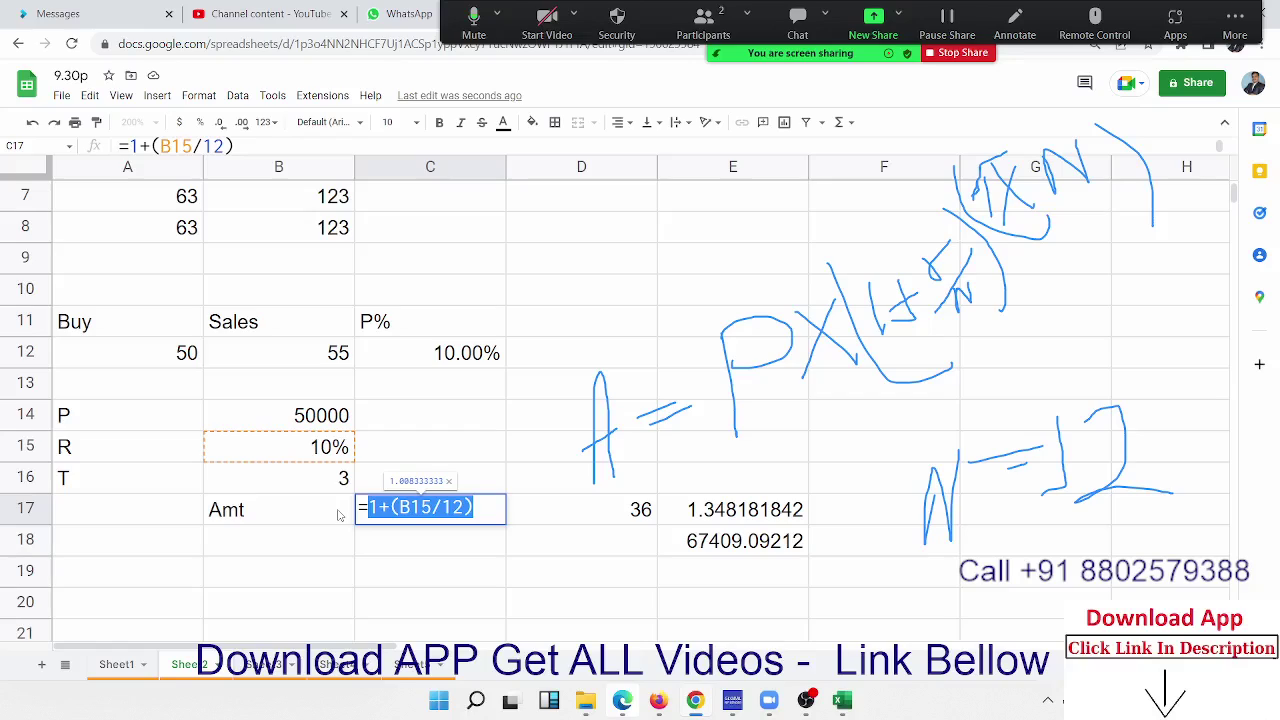
key(Escape)
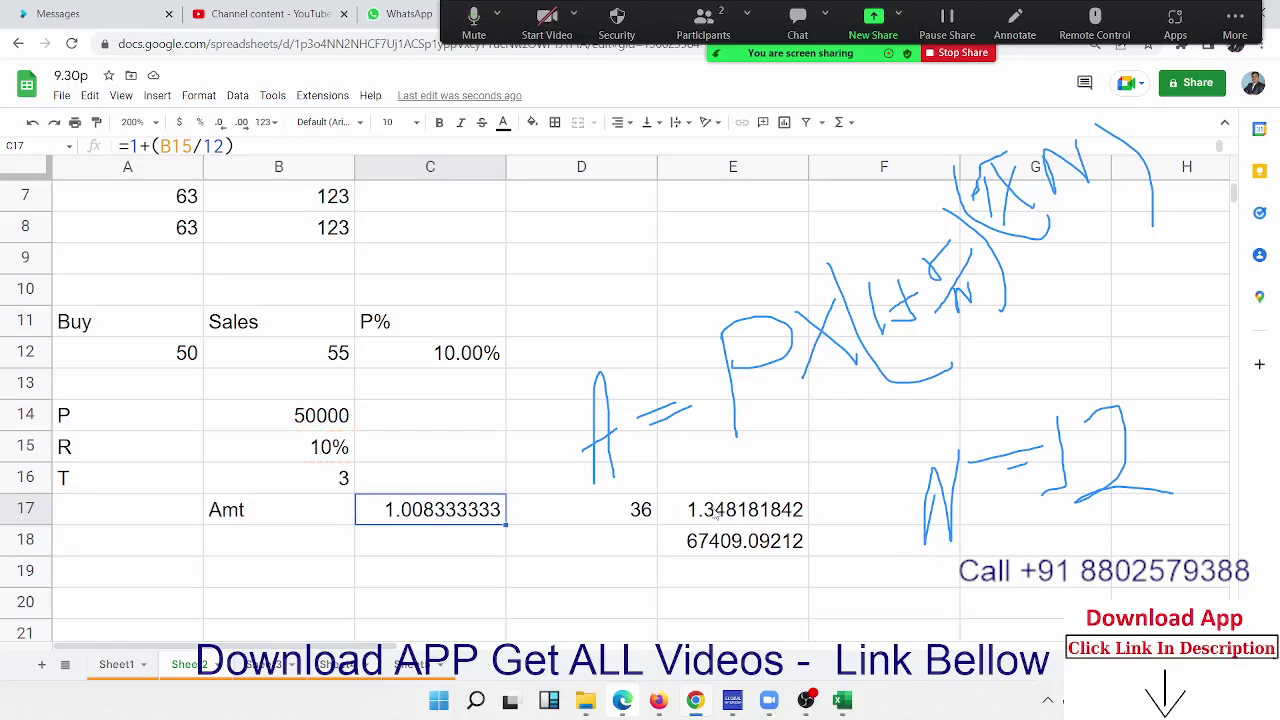
double_click(718, 507)
double_click(684, 507)
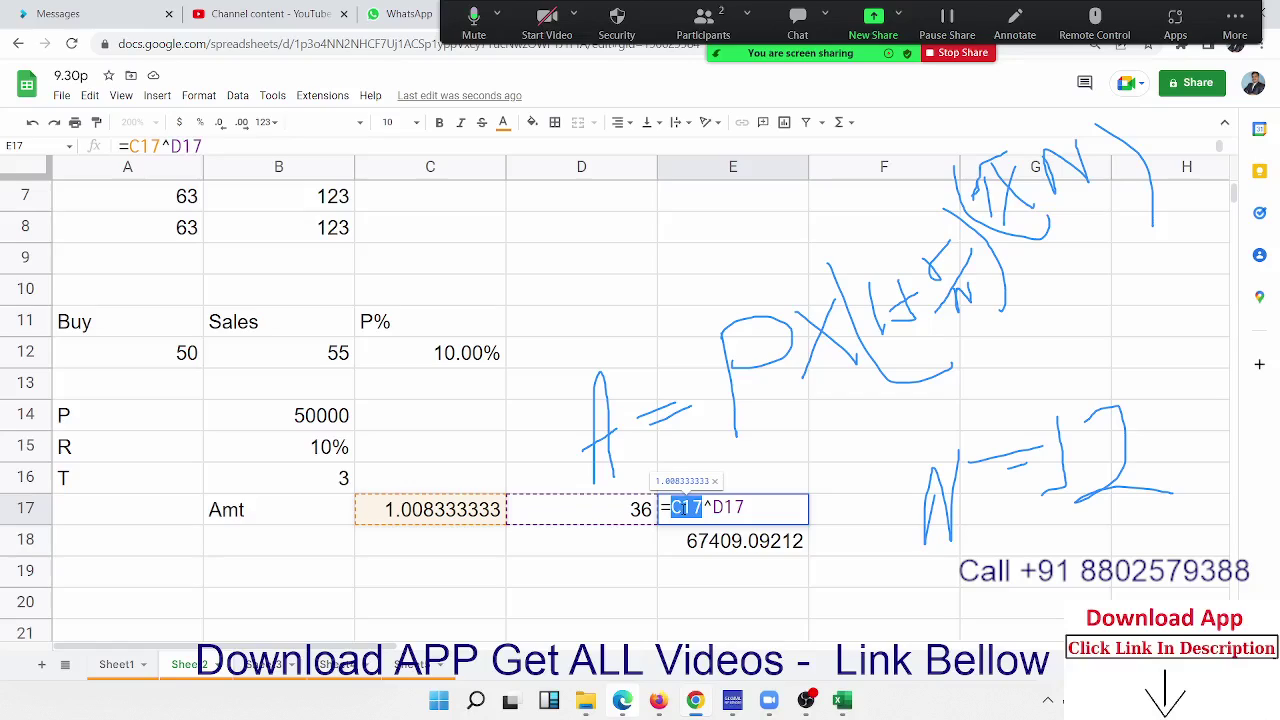
Step: Replace the C17 reference in E17's formula with (1+(B15/12))
text(()
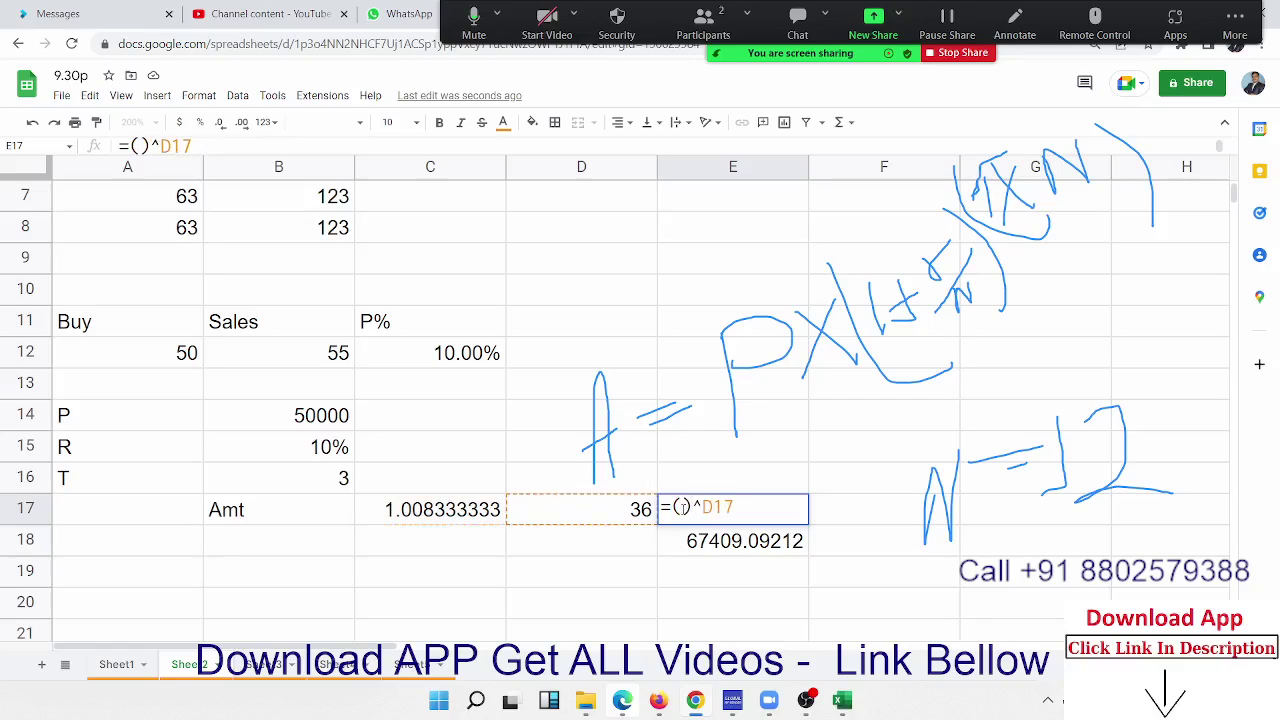
text(1+(B15/12))
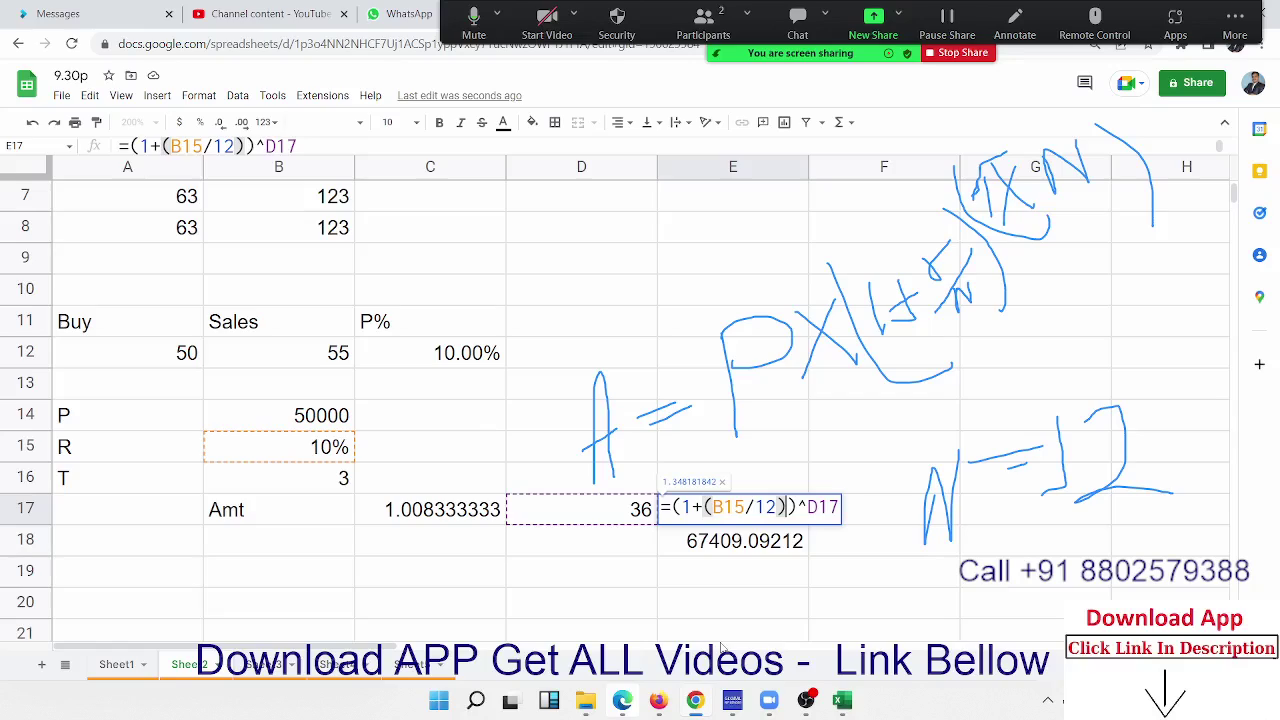
key(Return)
key(Up)
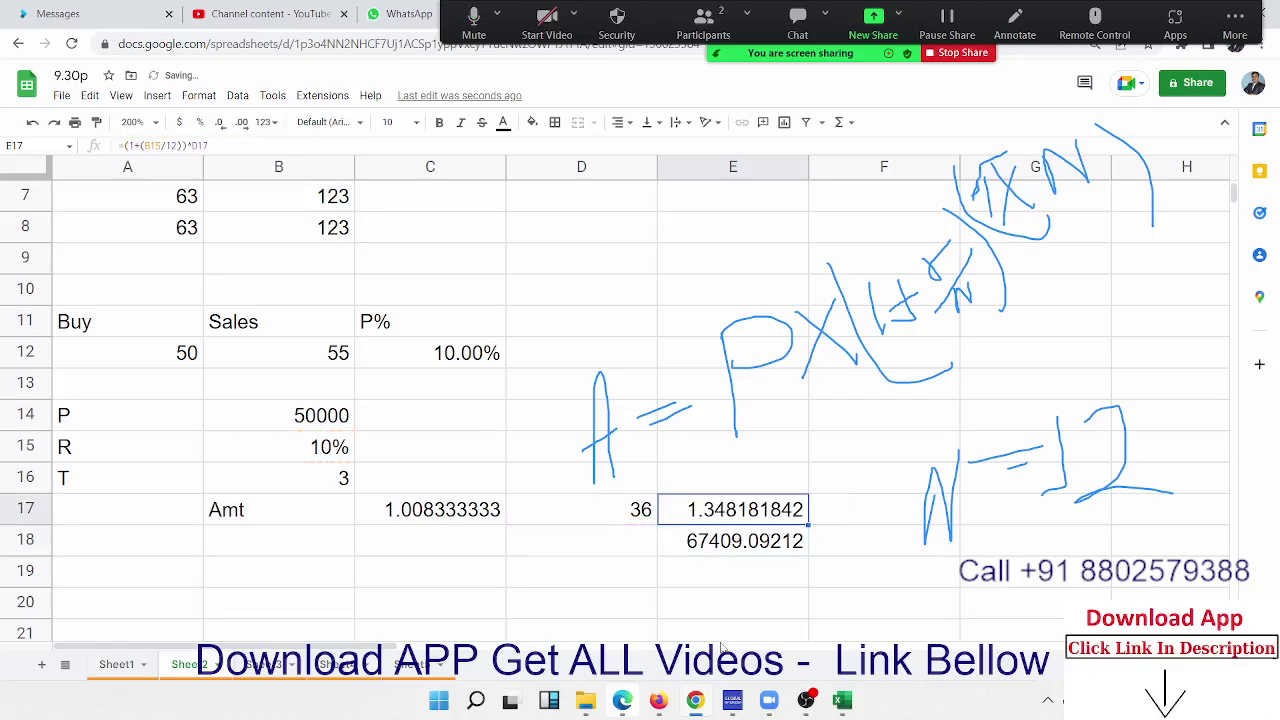
key(Left)
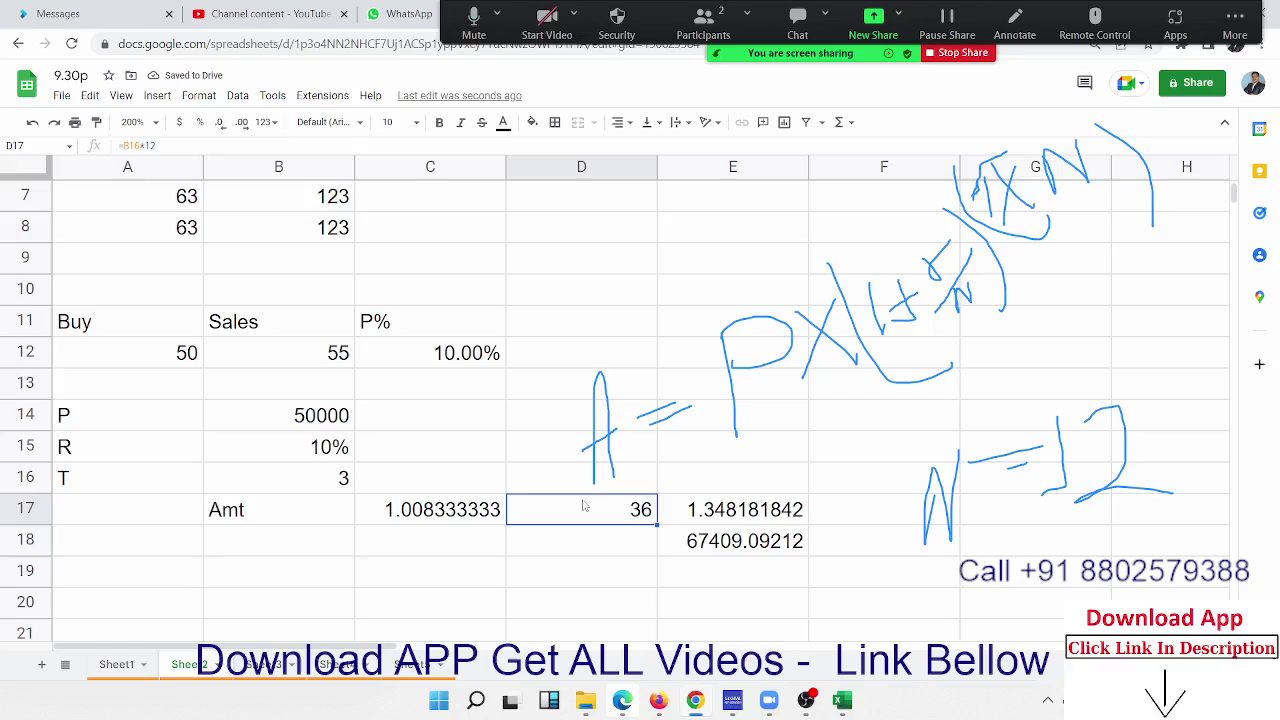
Step: Replace the D17 reference in E17's formula with (B16*12), copied from D17's formula
double_click(566, 516)
drag(518, 507, 585, 507)
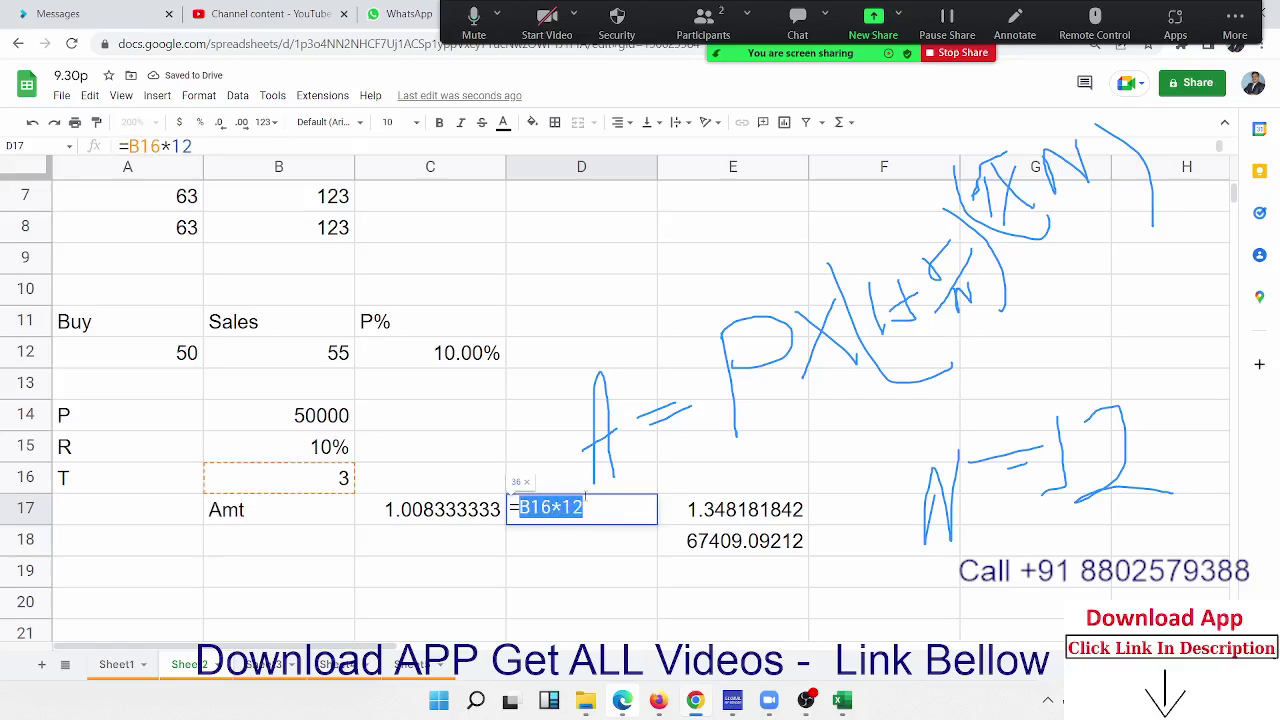
key(Escape)
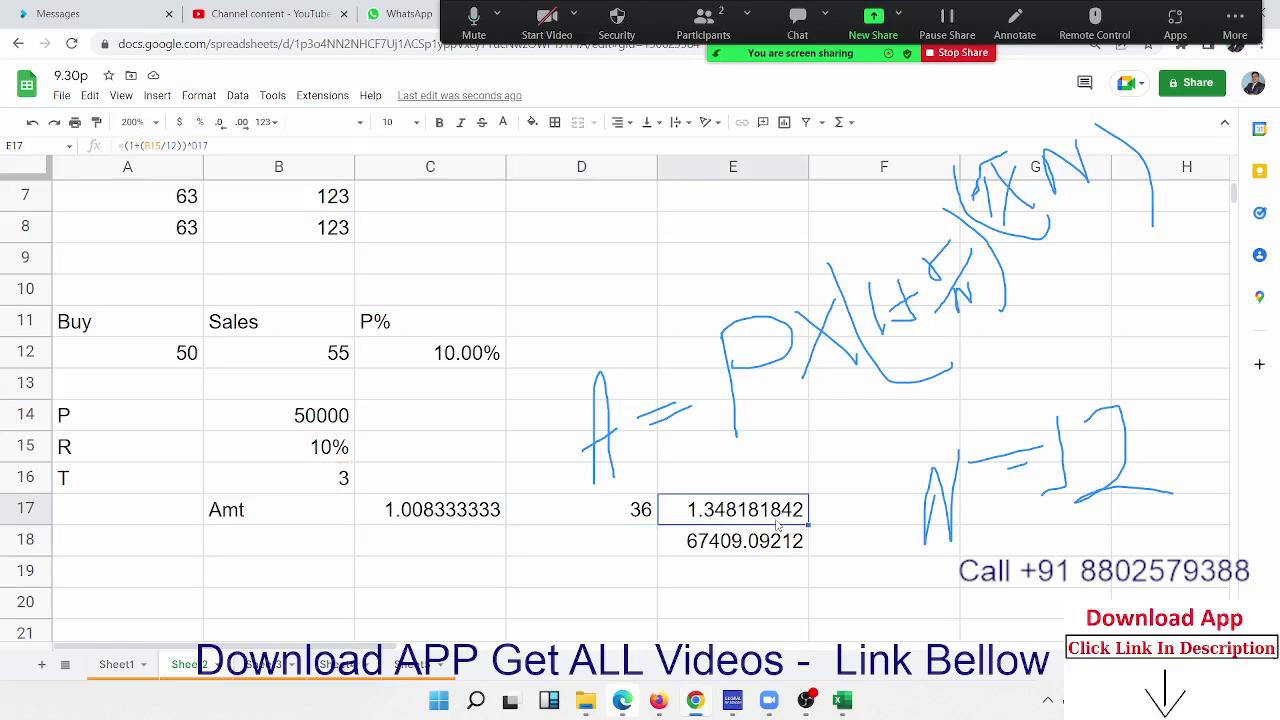
double_click(779, 522)
double_click(822, 507)
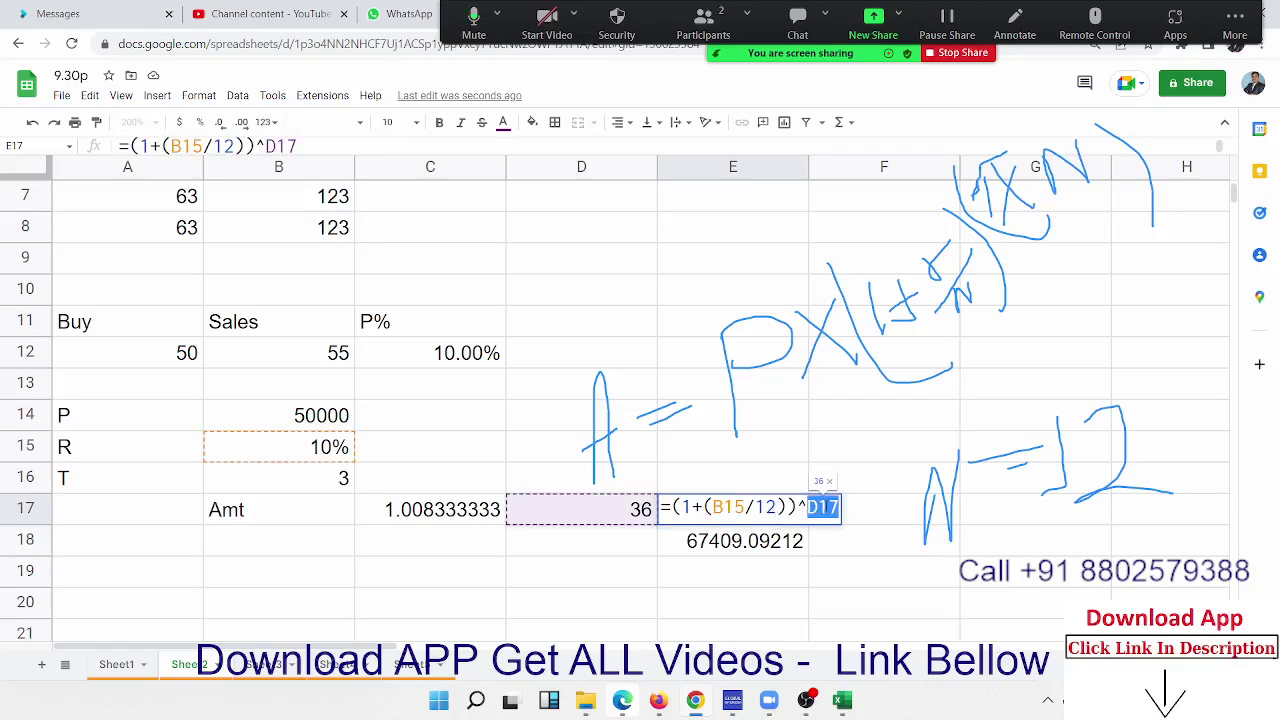
text(()
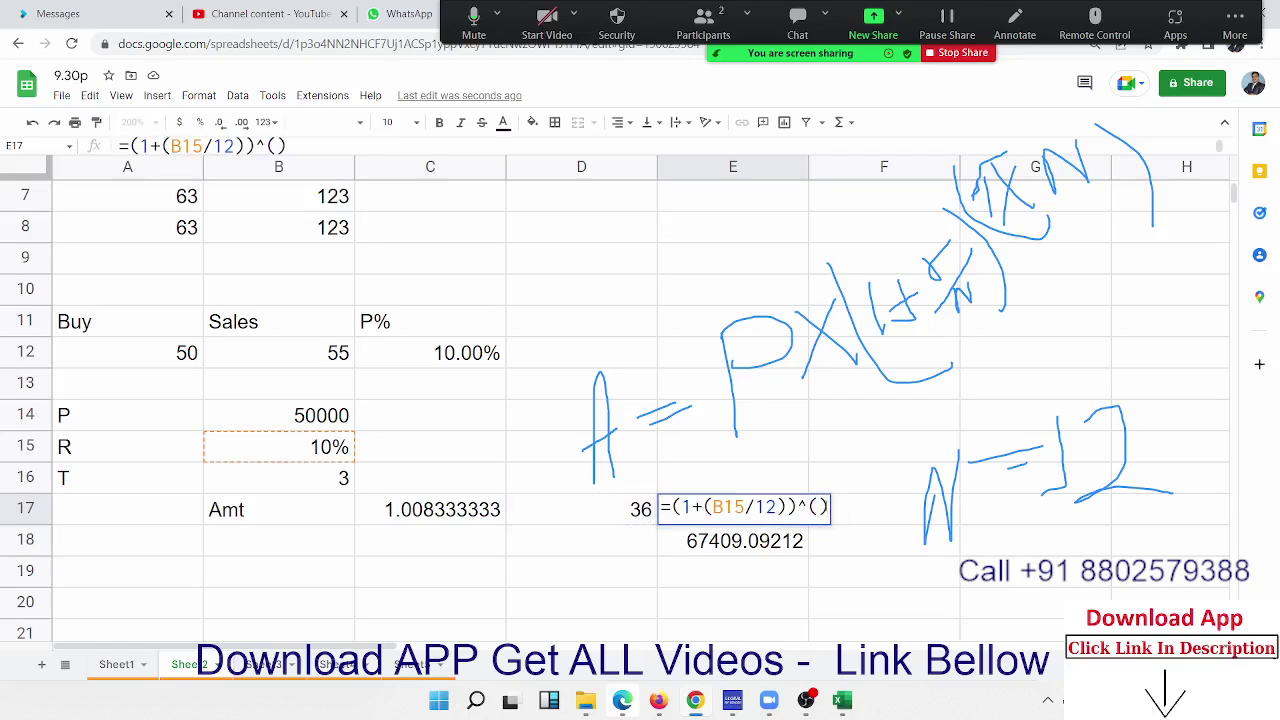
text(B16*12)
key(Return)
Step: Clear the helper cells C17 and D17
key(Up)
key(Left)
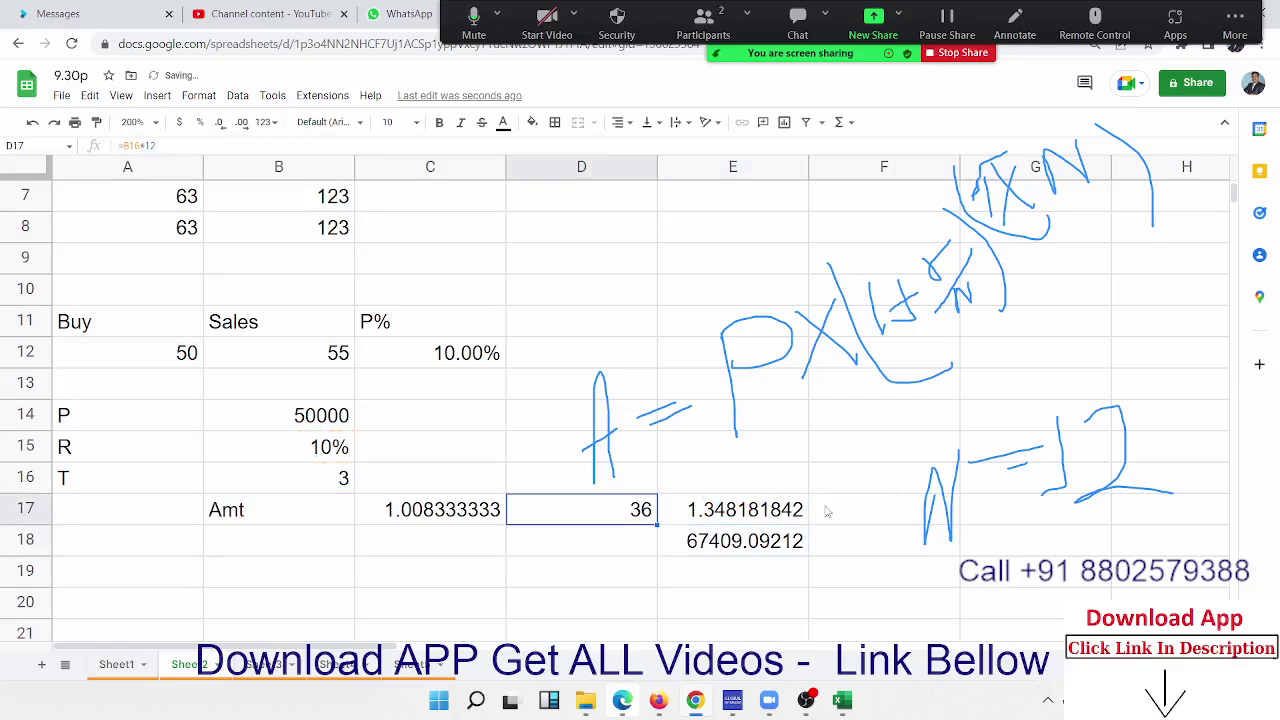
key(shift+Left)
key(Delete)
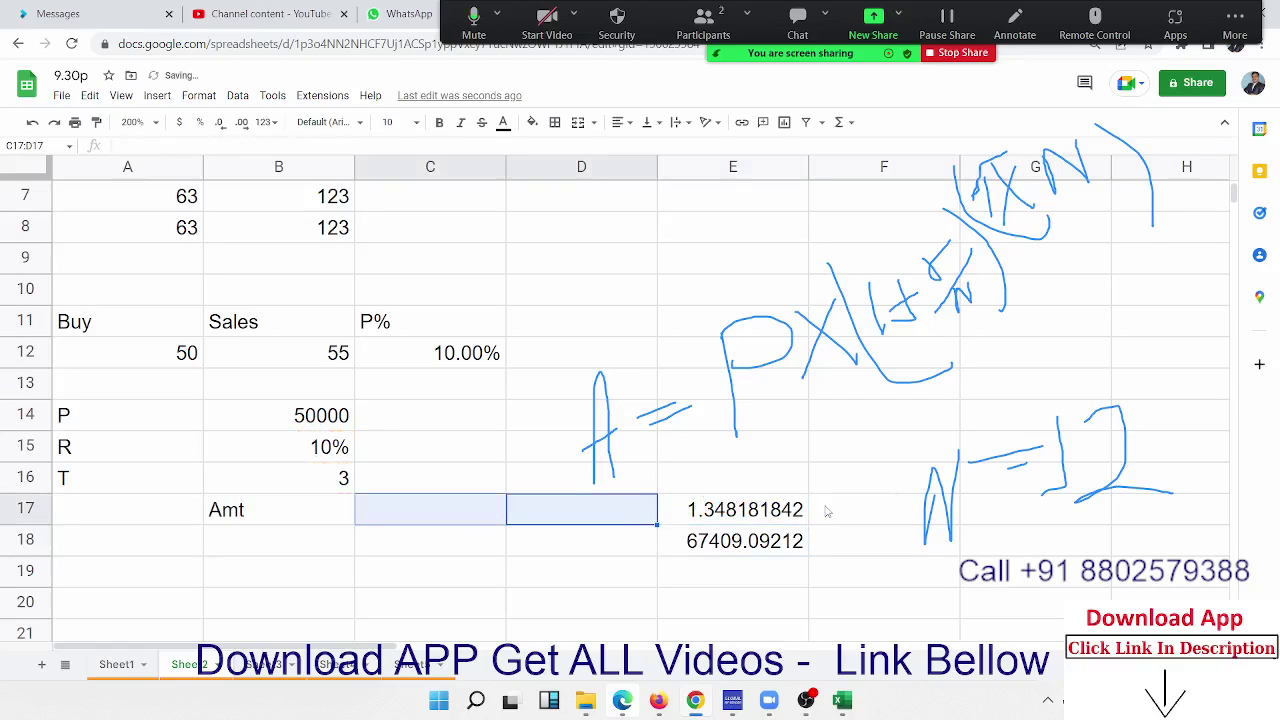
Step: Enter =B14*((1+(B15/12))^(B16*12)) in E18, giving 67409.09212
key(Right)
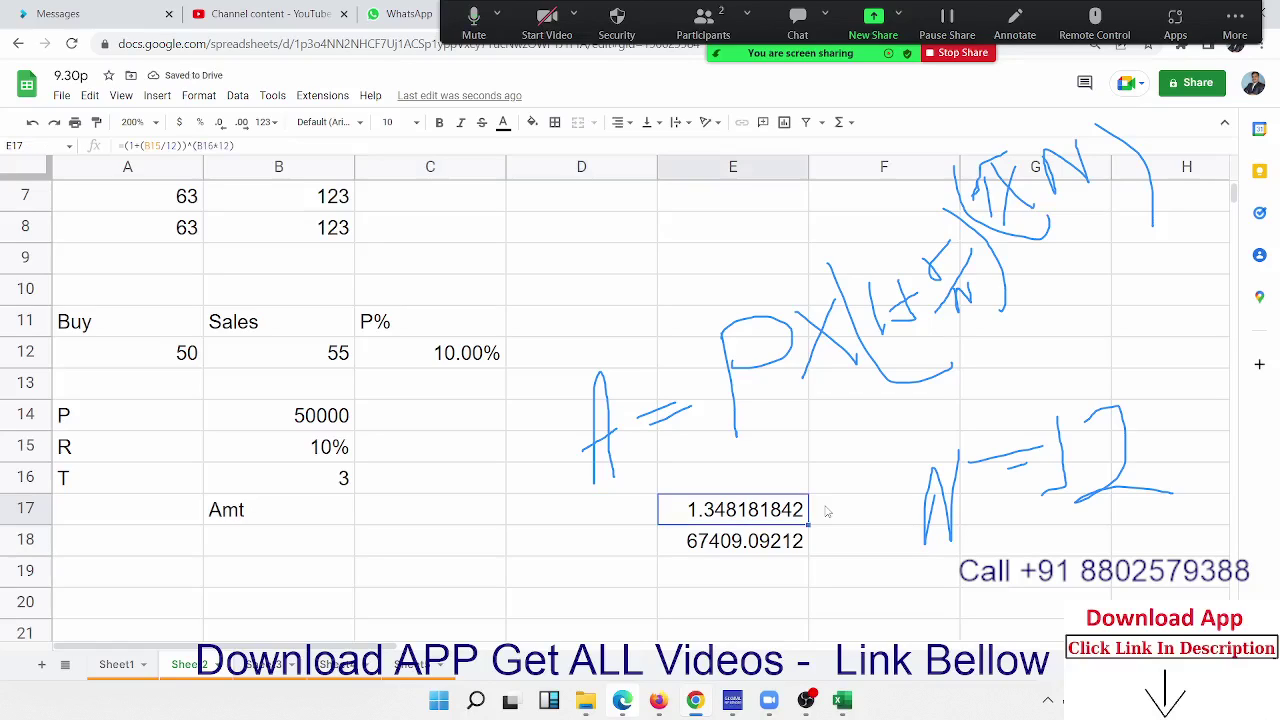
double_click(763, 527)
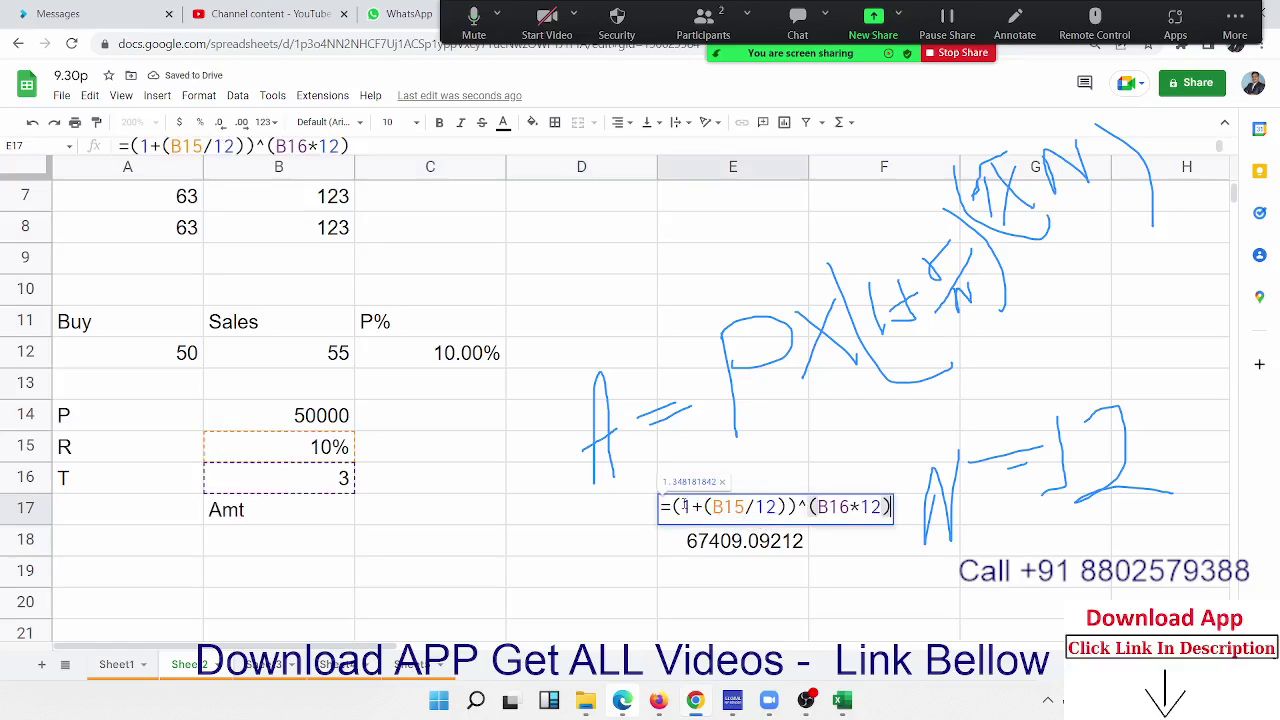
drag(672, 507, 999, 526)
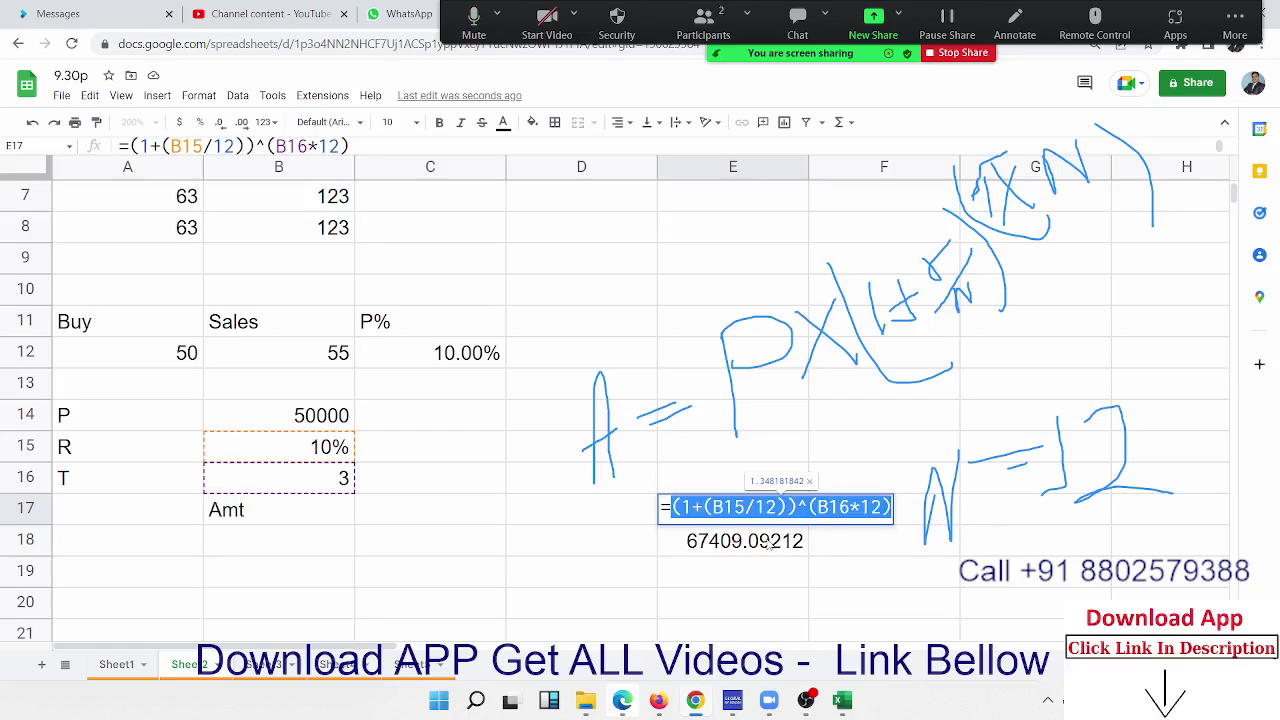
key(Return)
text(=B14*E17)
double_click(719, 540)
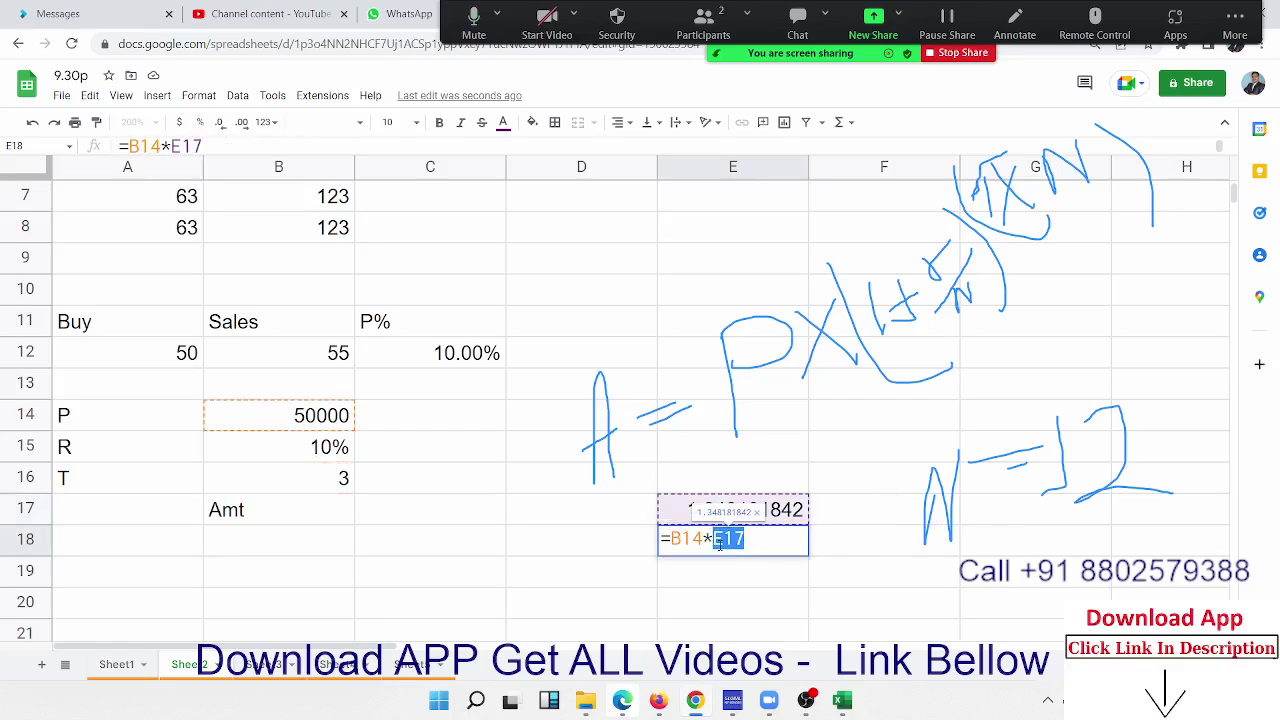
text(()
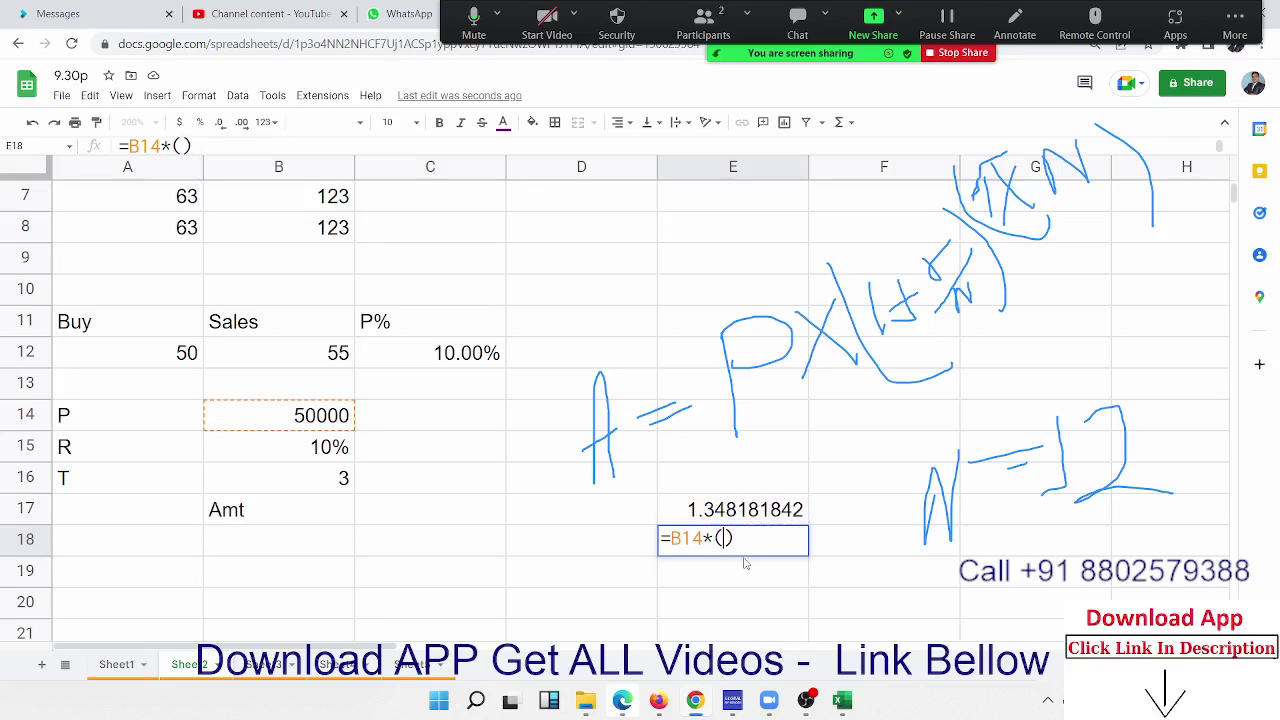
text((1+(B15/12))^(B16*12))
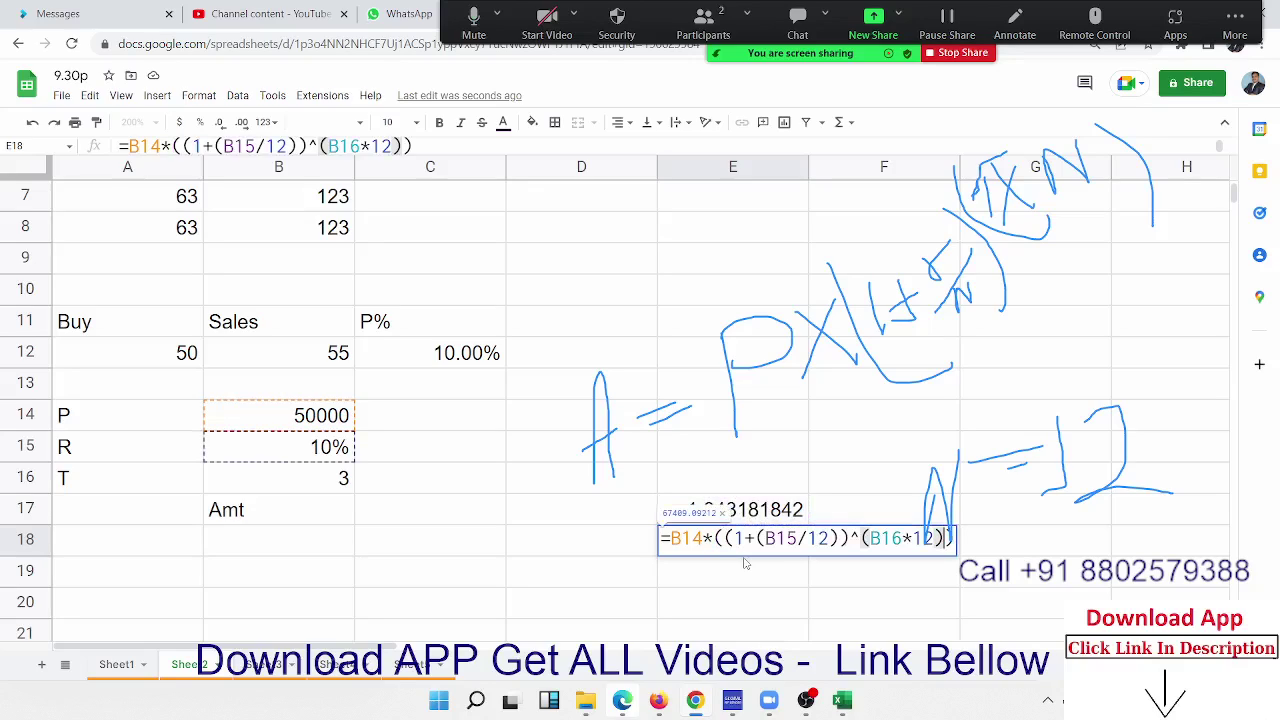
key(Return)
Step: Clear E17 and move the combined formula from E18 into C17
key(Up)
key(Up)
key(Delete)
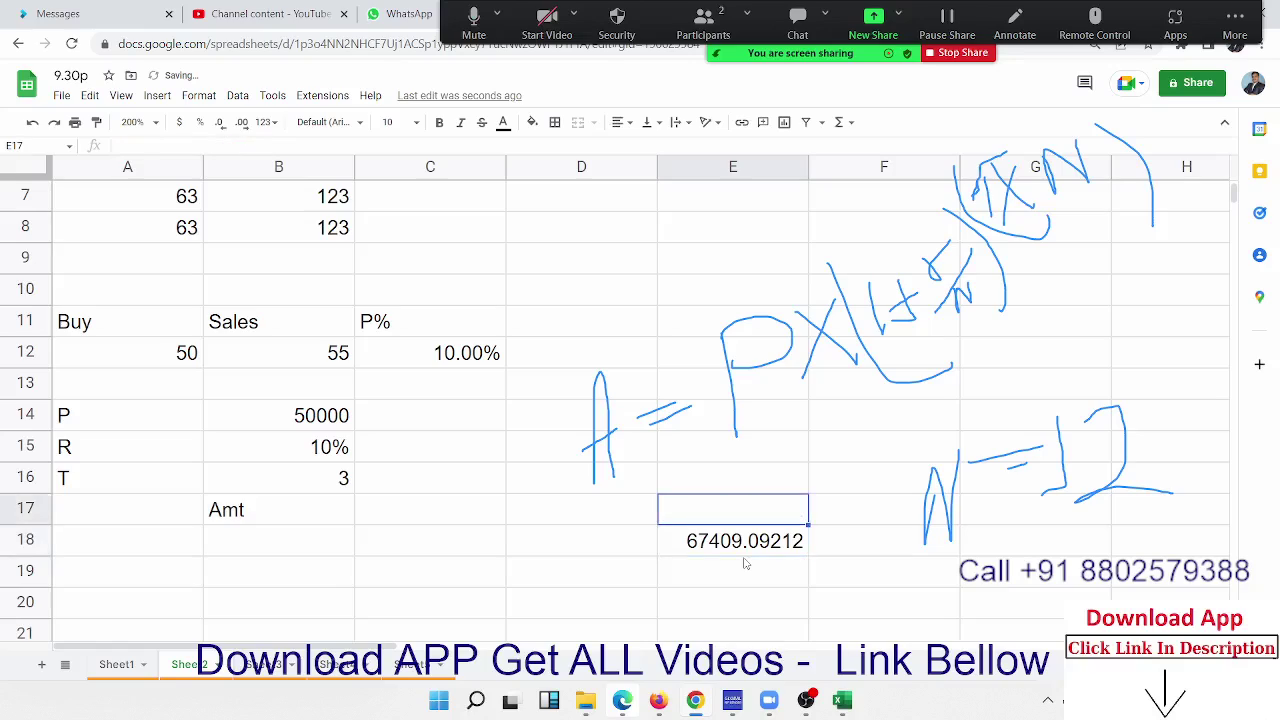
key(Down)
key(ctrl+c)
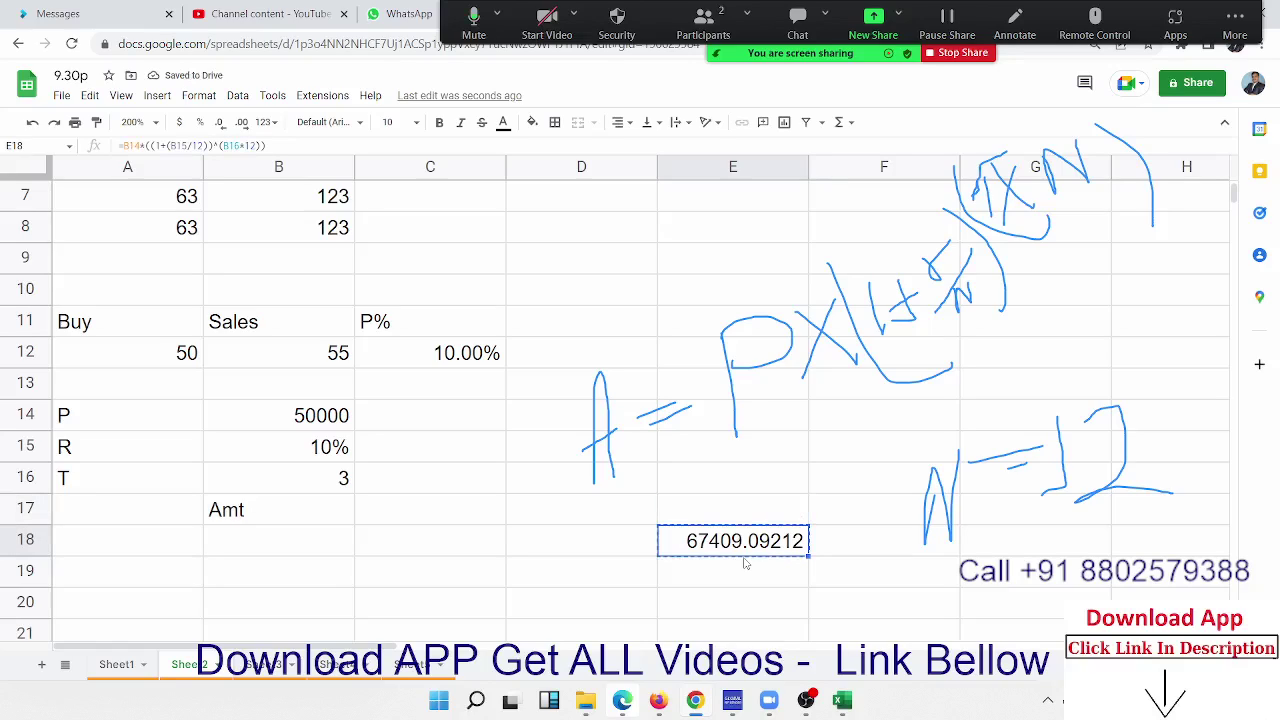
key(Left)
key(Left)
key(Up)
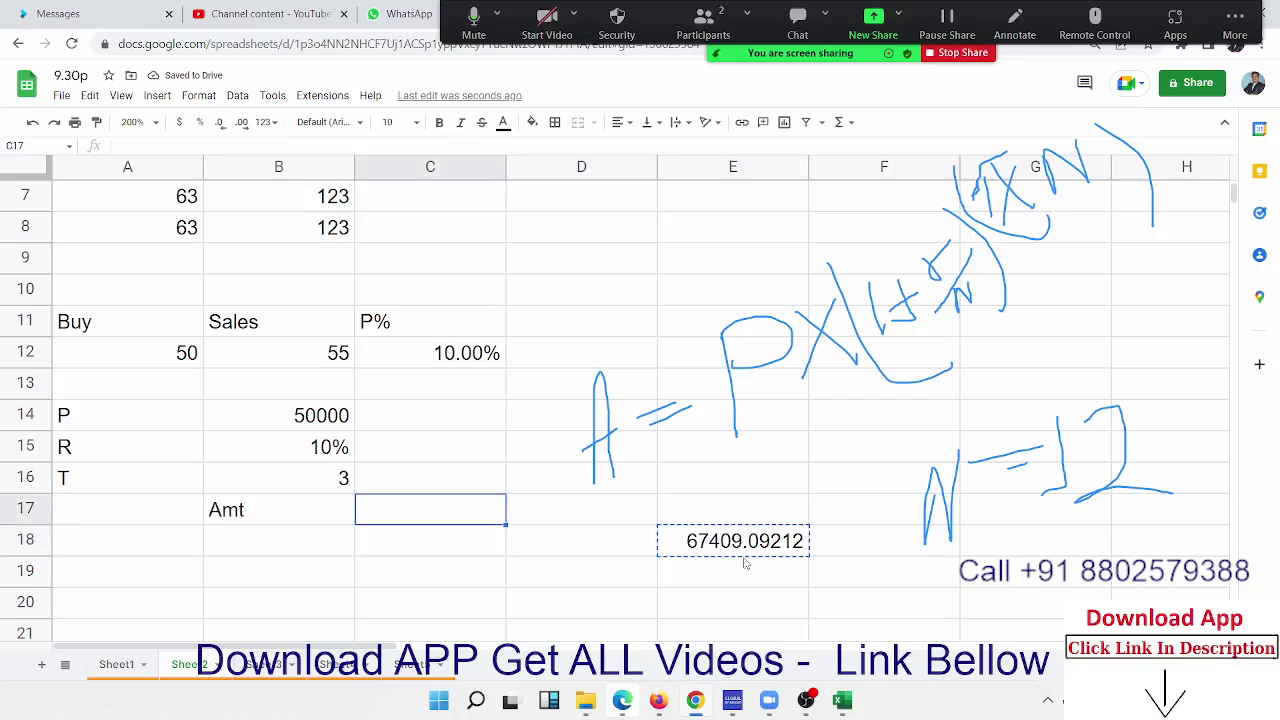
key(Return)
key(Escape)
key(ctrl+v)
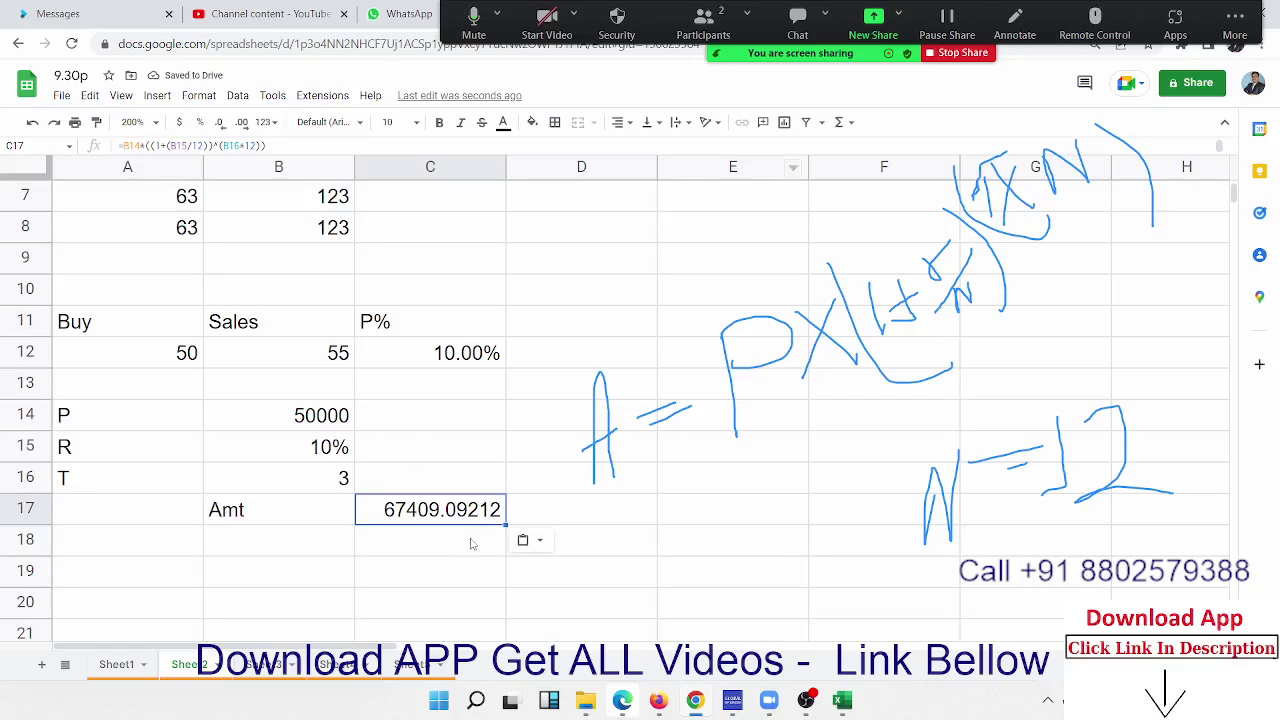
double_click(483, 510)
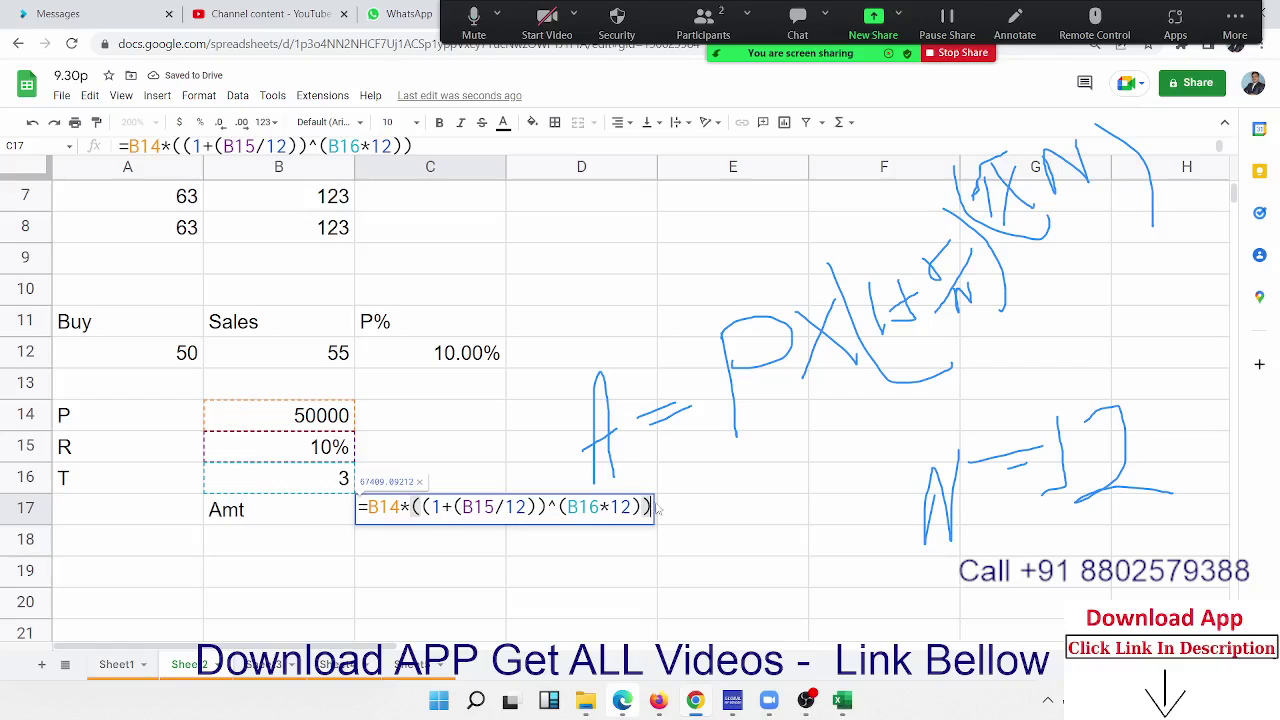
click(1014, 25)
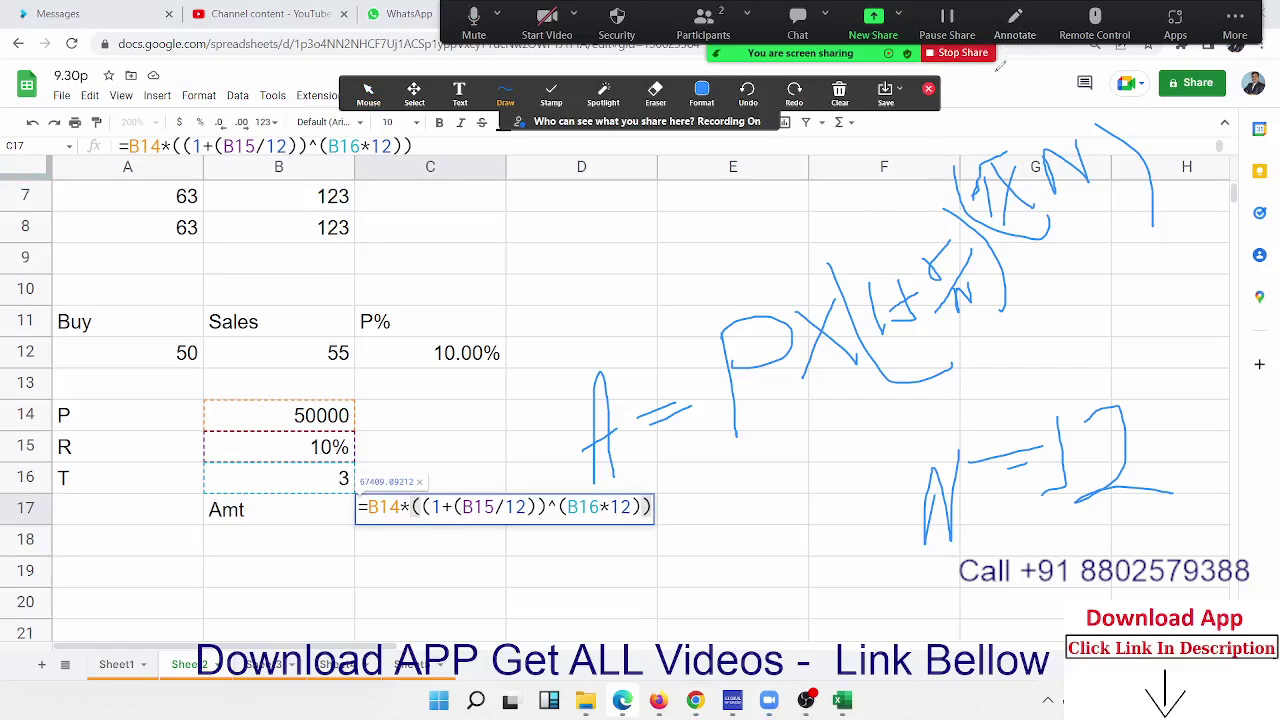
click(845, 98)
click(860, 152)
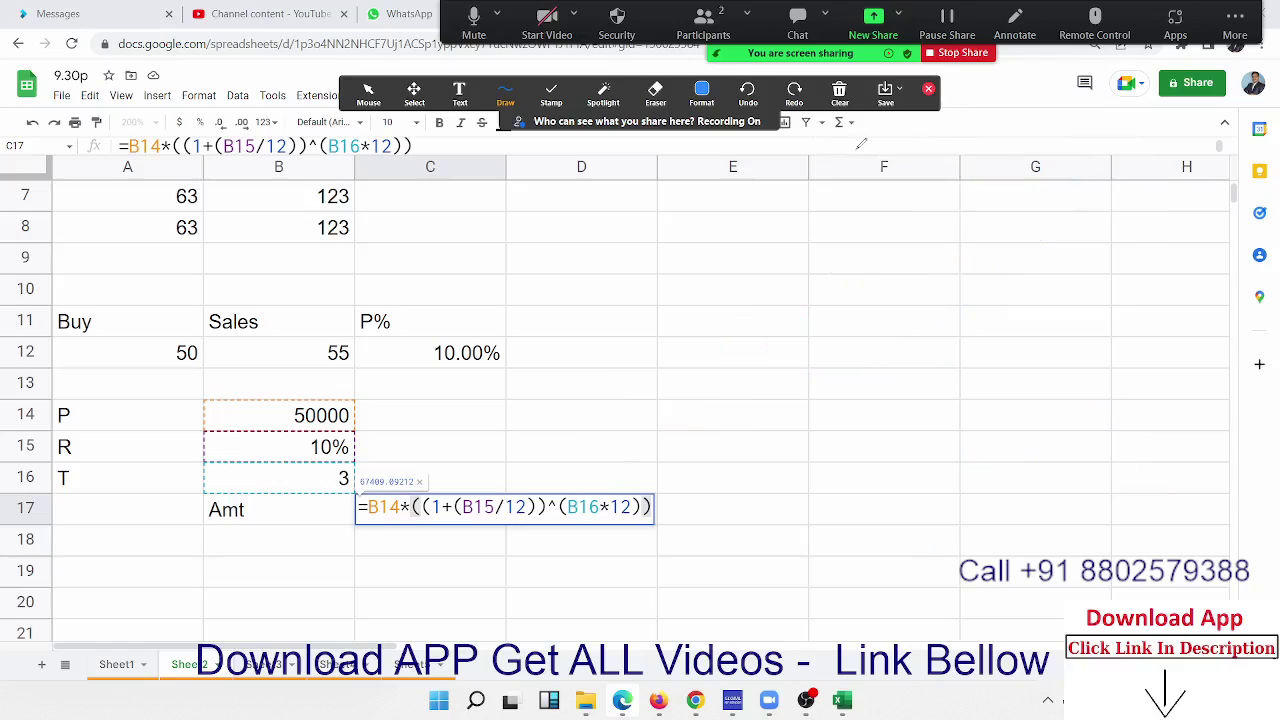
click(929, 89)
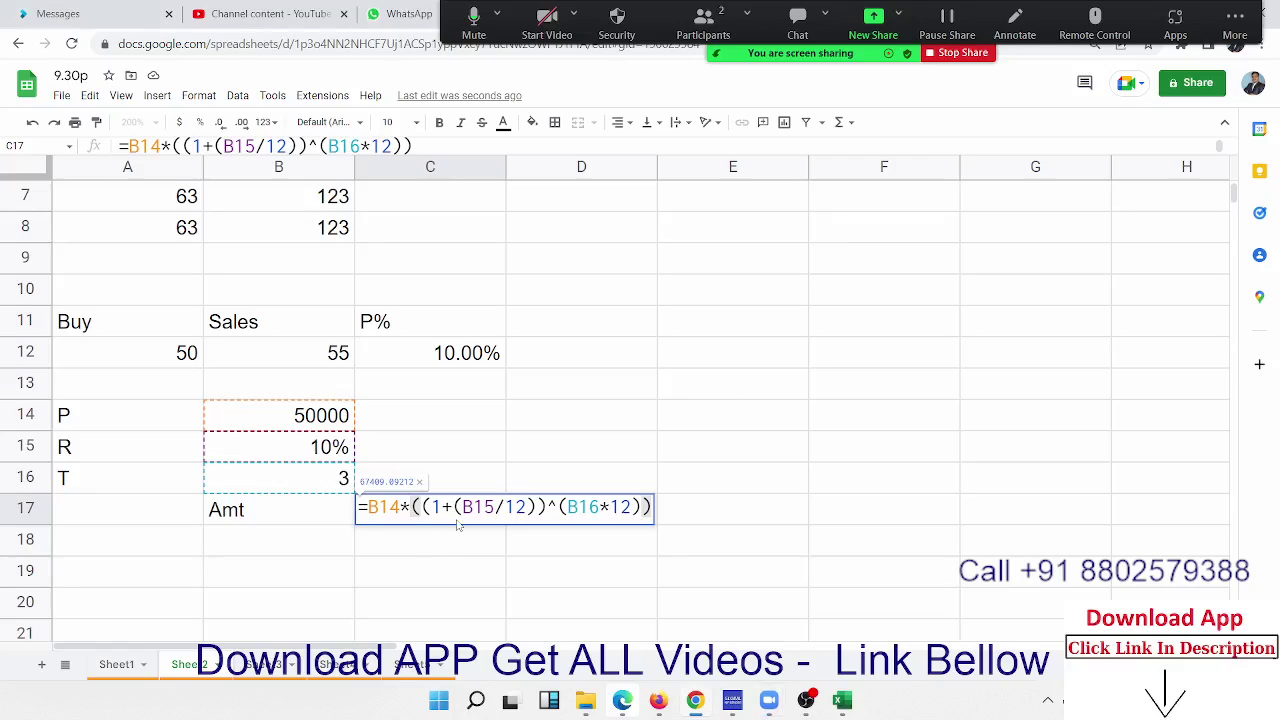
click(532, 584)
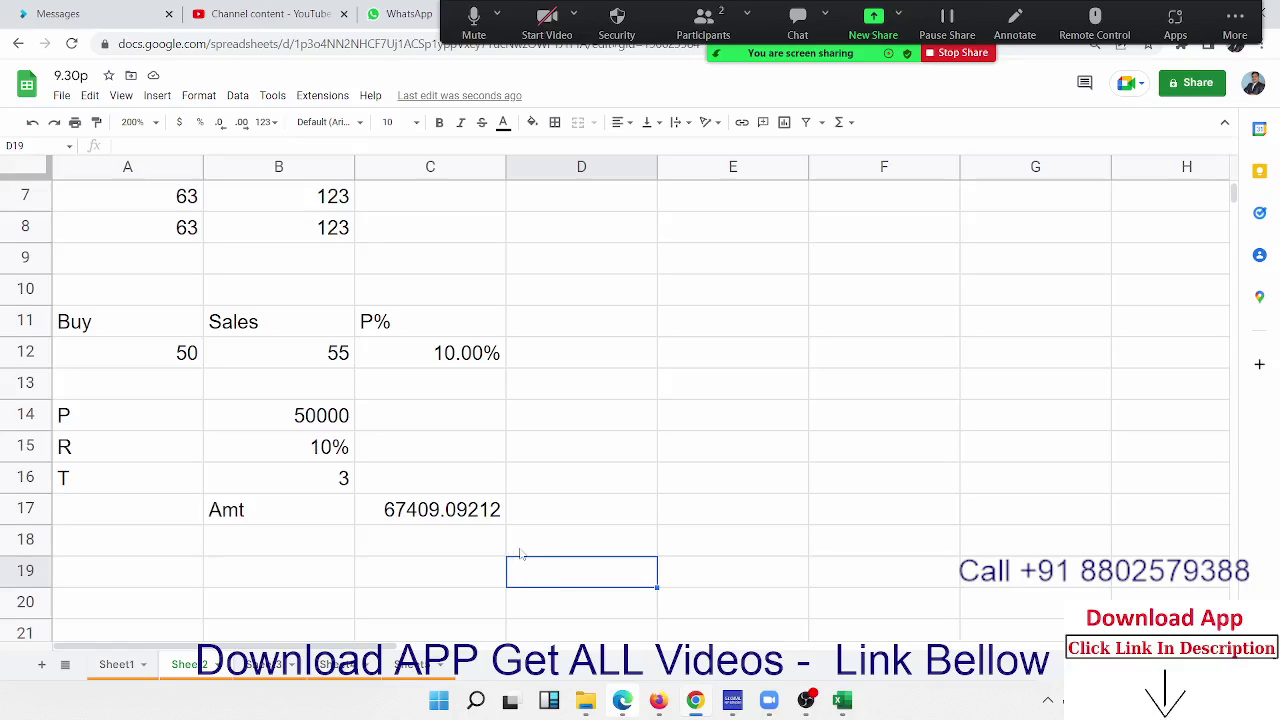
click(405, 490)
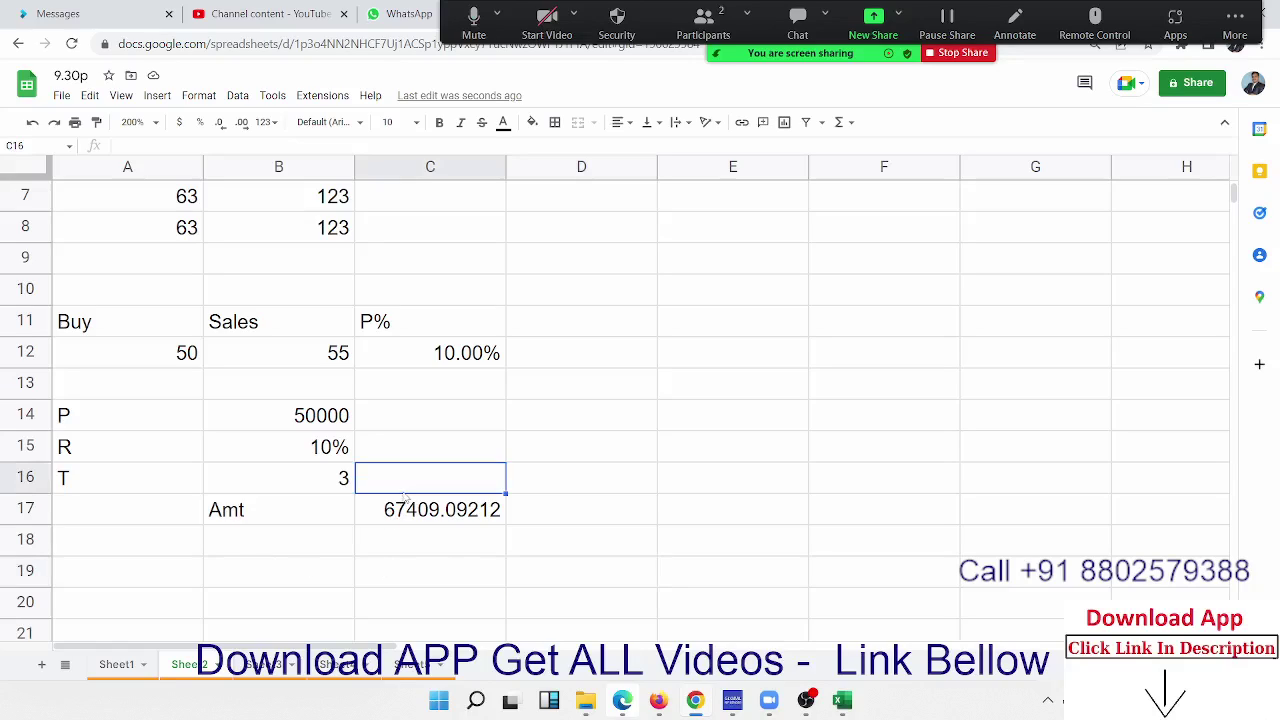
click(400, 509)
double_click(400, 507)
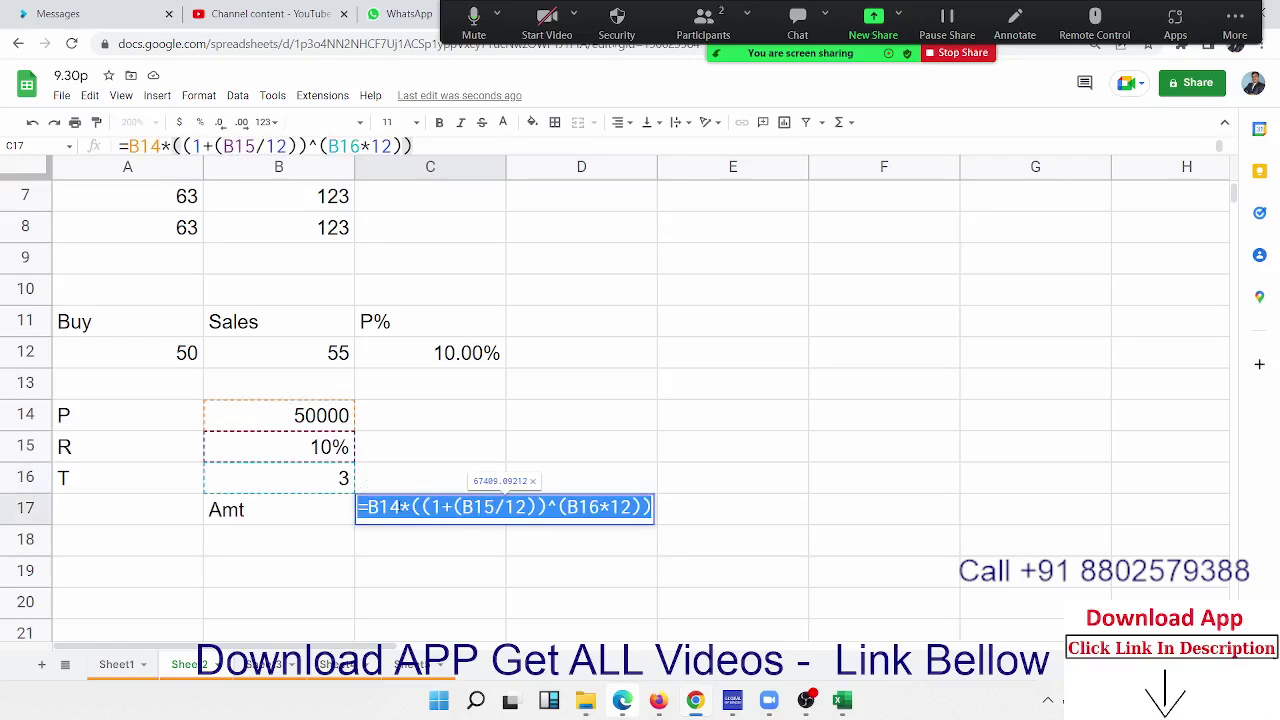
key(Escape)
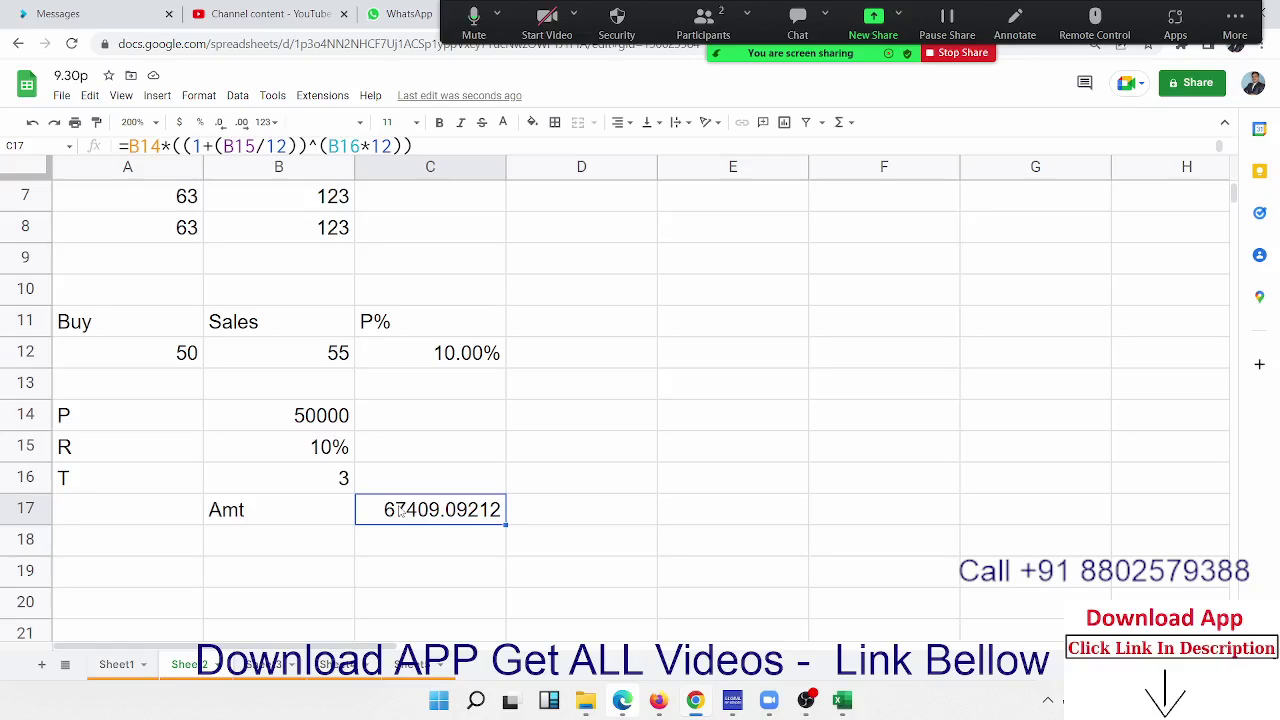
Step: Enter the label Cost with value 50 in A19:B19 and the label MRP in A20
key(Down)
key(Down)
key(Down)
key(Left)
key(Left)
key(Down)
key(Down)
key(Down)
key(Down)
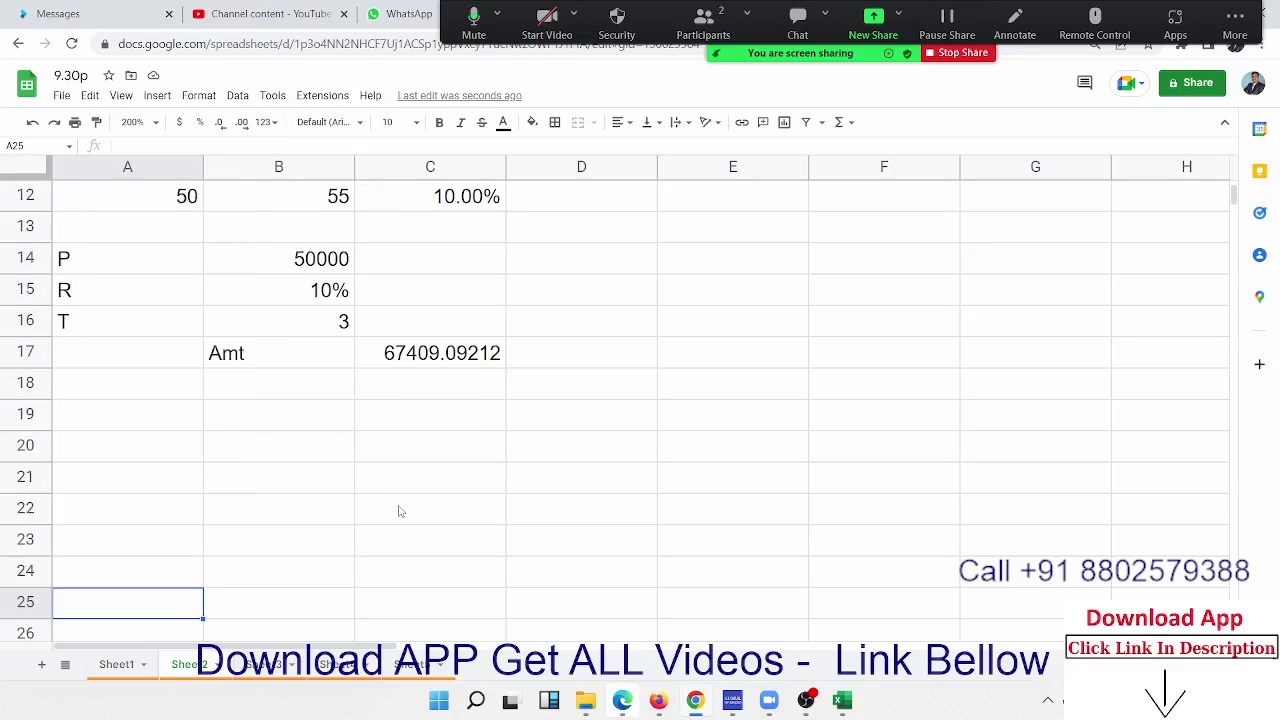
key(Down)
key(Up)
key(Up)
key(Up)
key(Up)
key(Up)
key(Up)
key(Up)
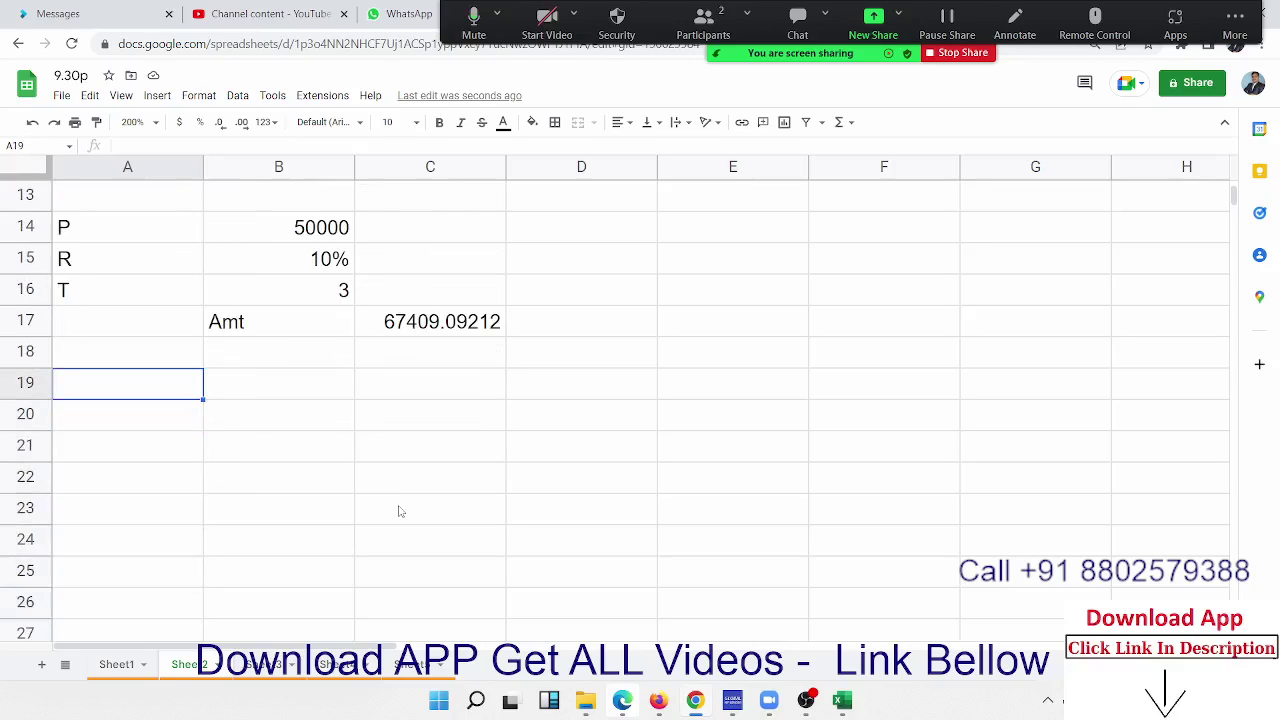
text(Cost)
key(Tab)
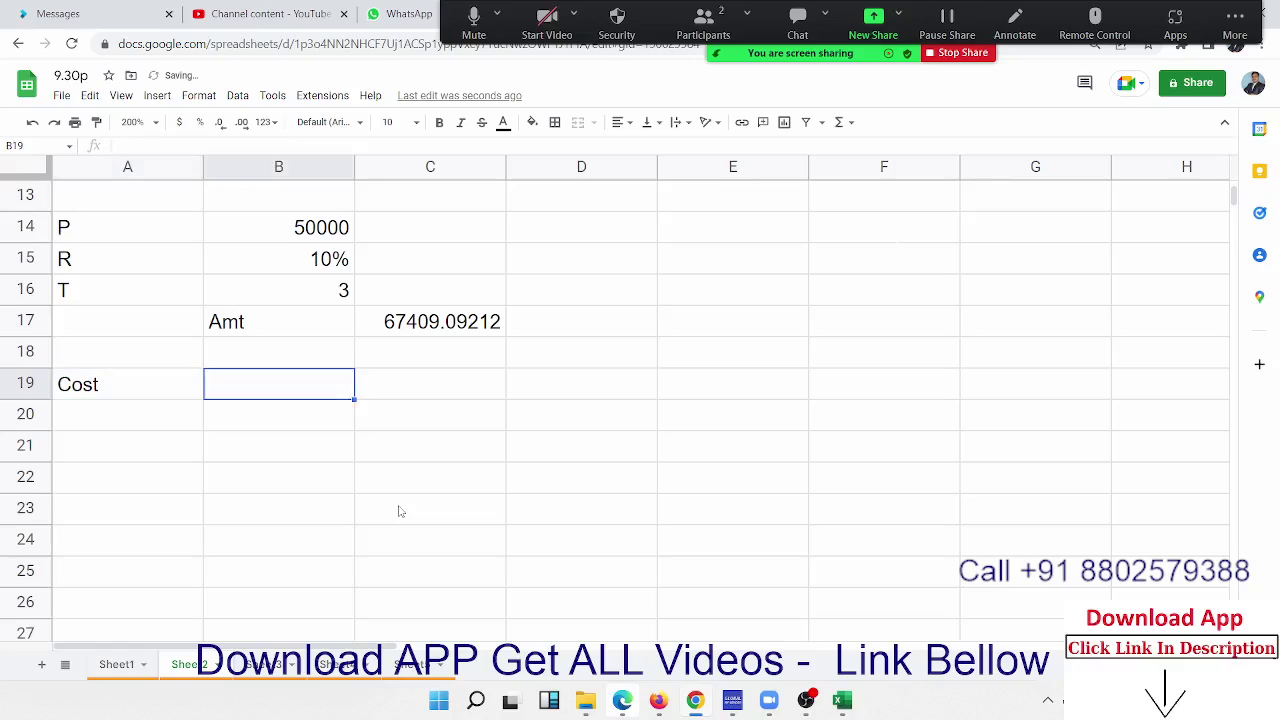
text(50)
key(Return)
key(Left)
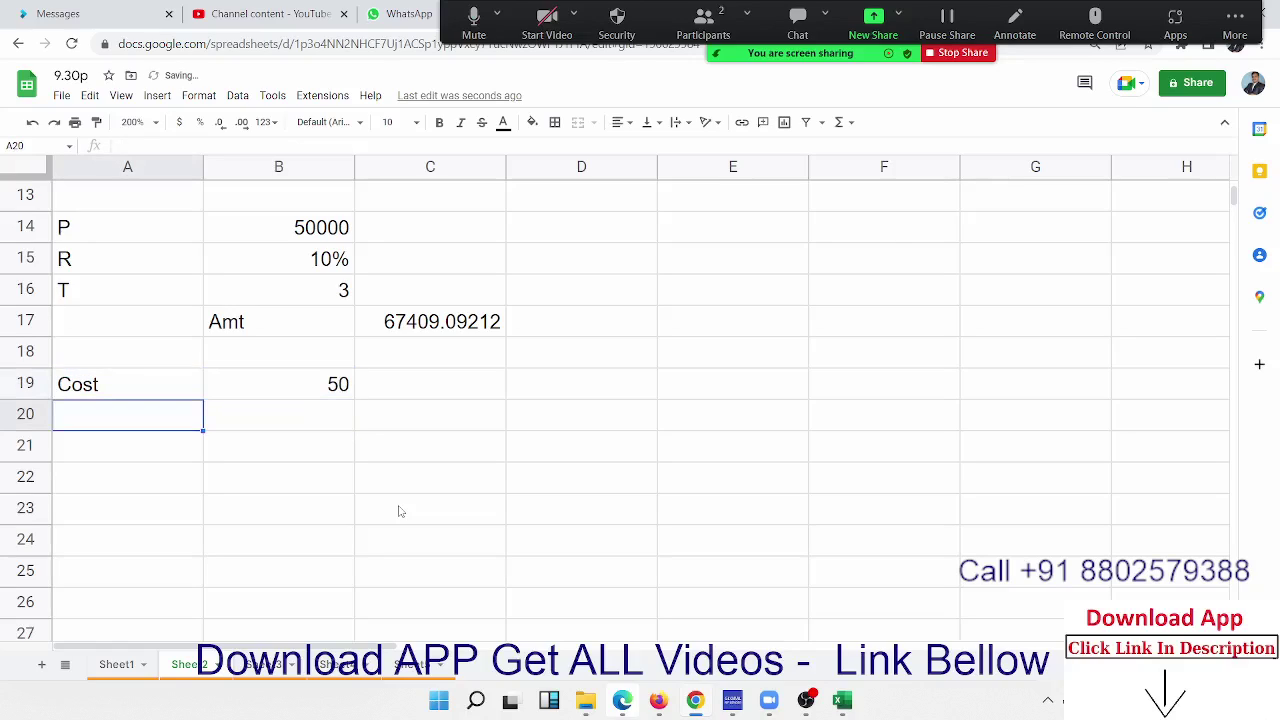
text(MRP)
key(Tab)
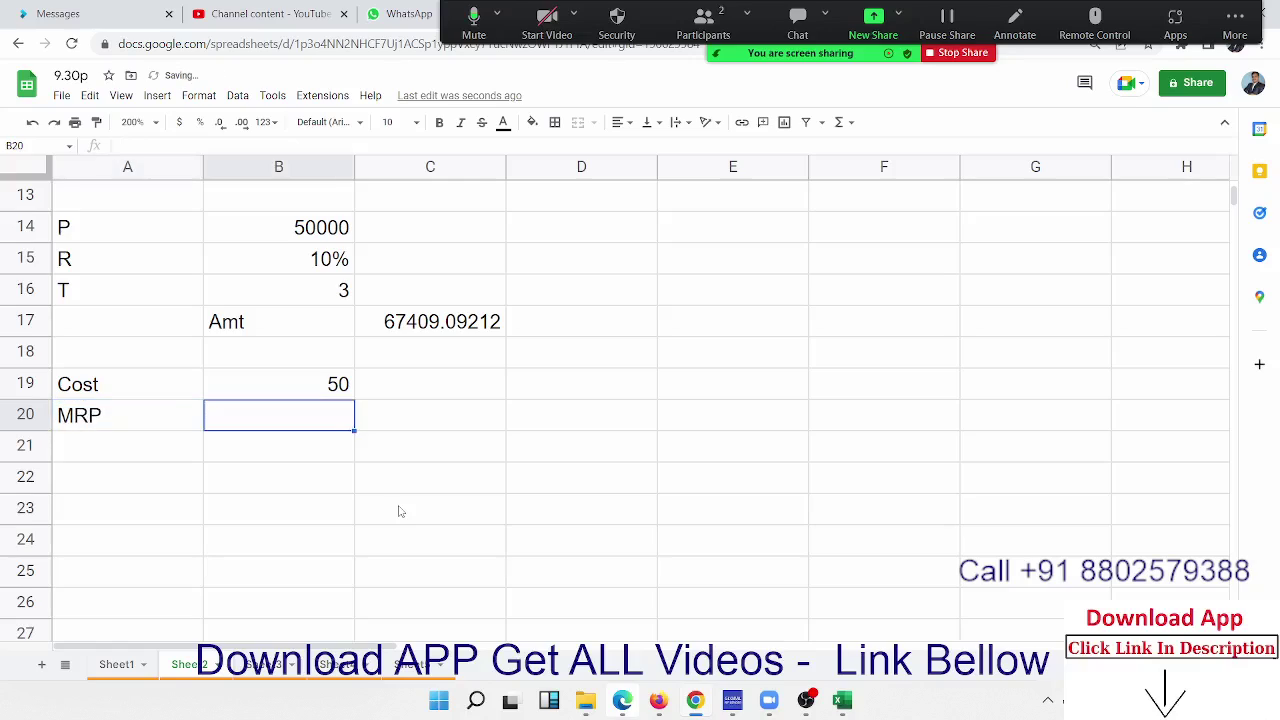
Step: Enter the 5% markup formula =B19*5% in C21
key(Down)
key(Right)
text(=)
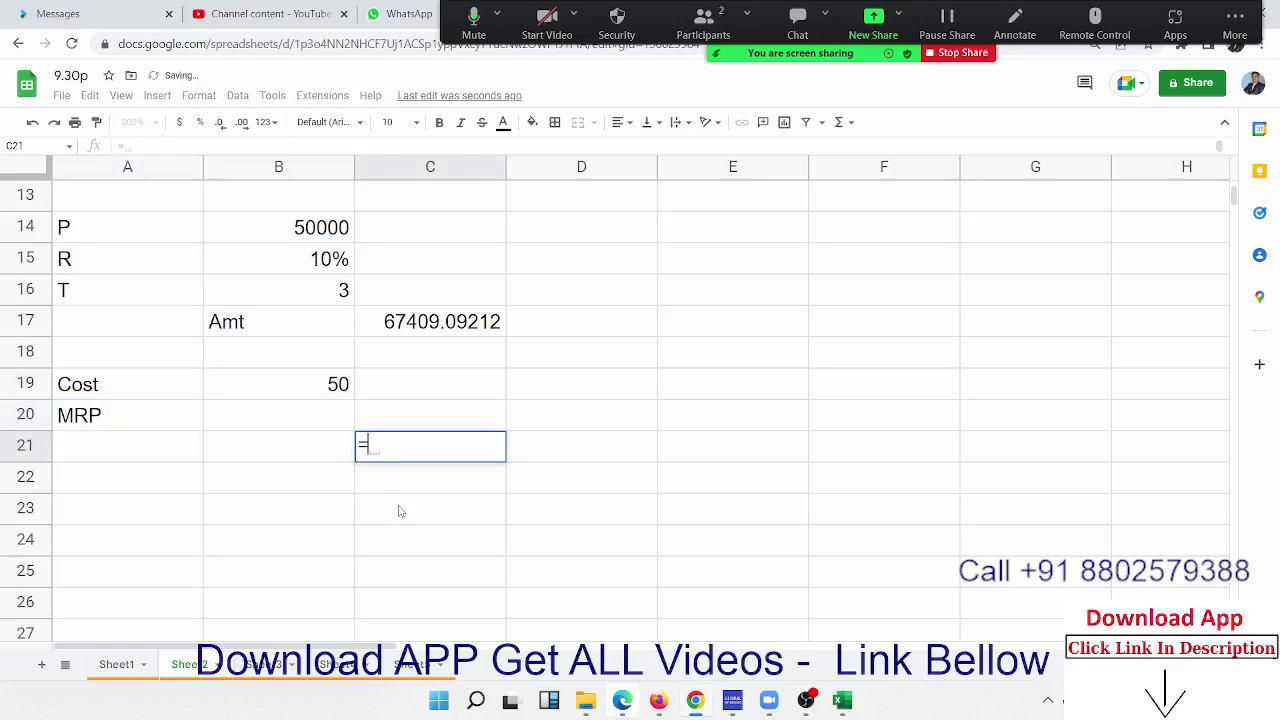
key(Up)
key(Up)
key(Left)
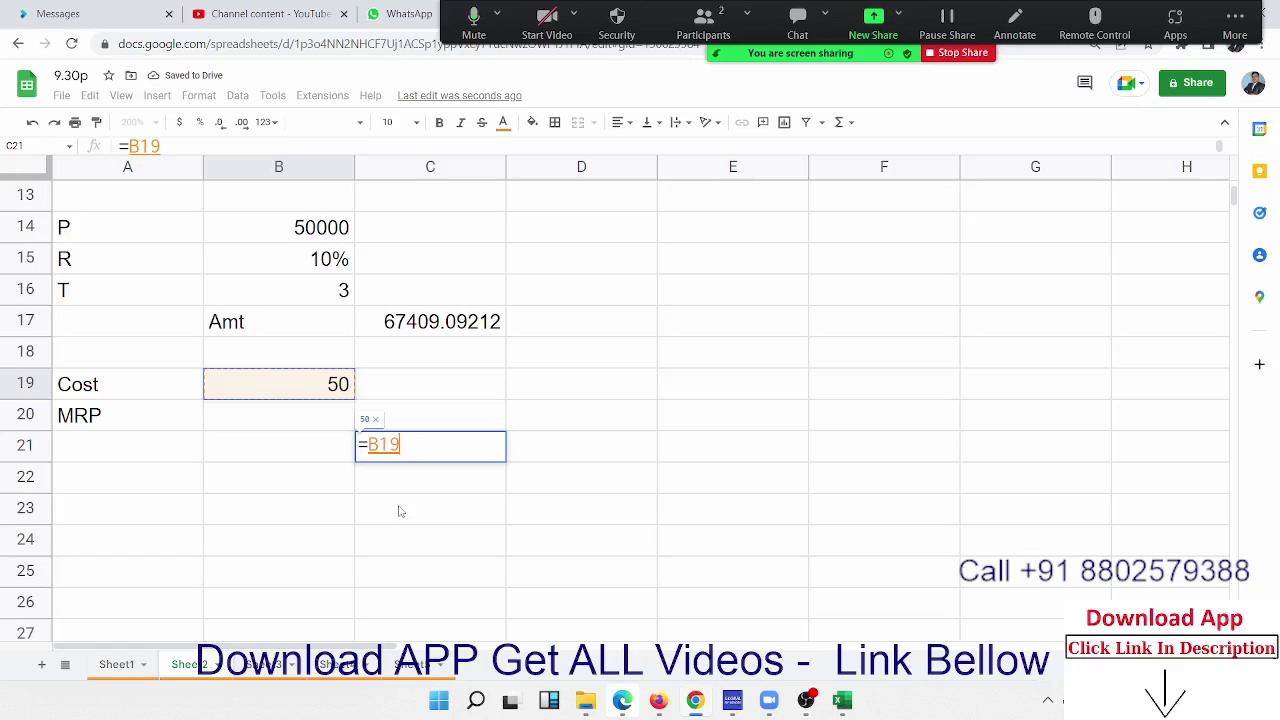
text(*5)
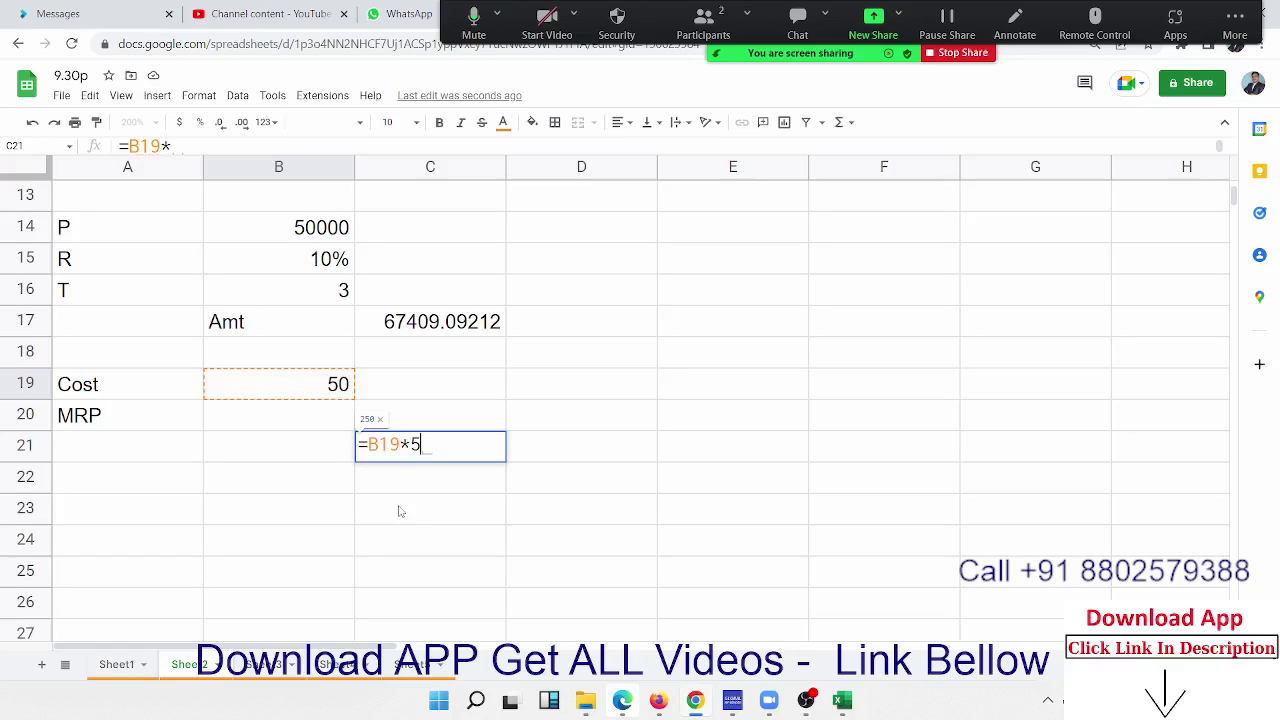
text(%)
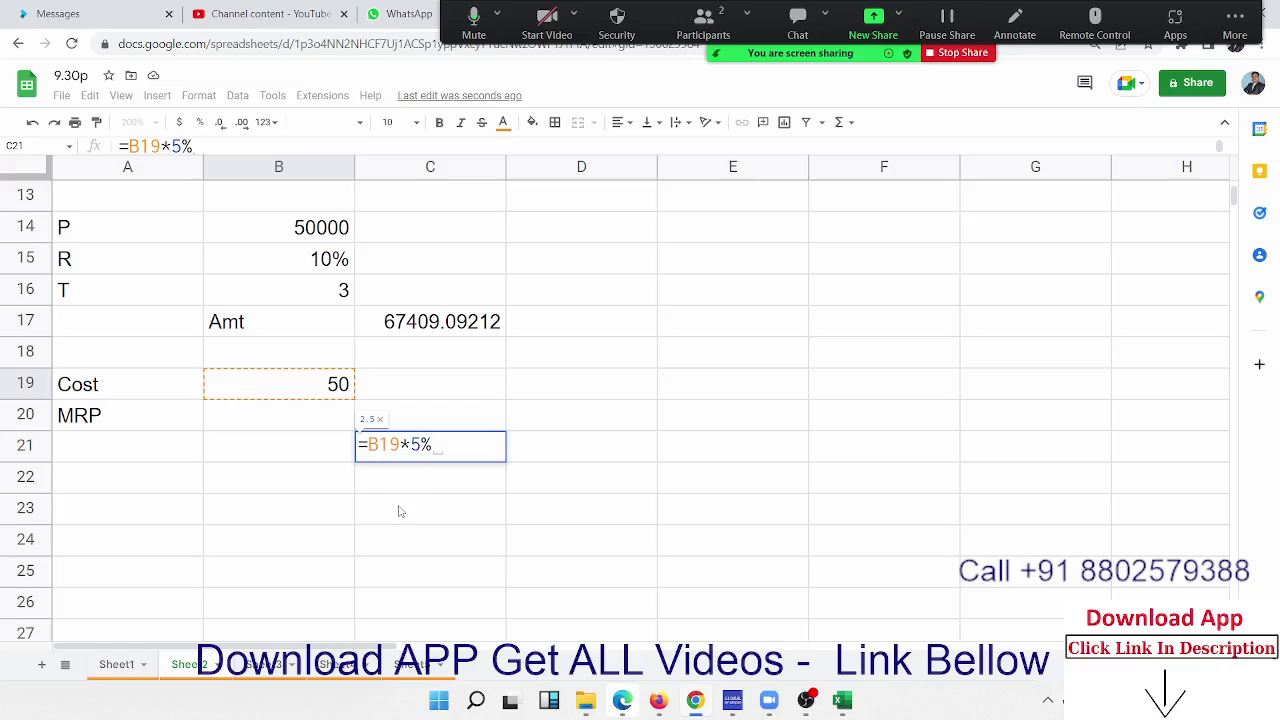
key(Return)
Step: Add Cost and the 5% markup in C22 for a running total of 52.5
text(=)
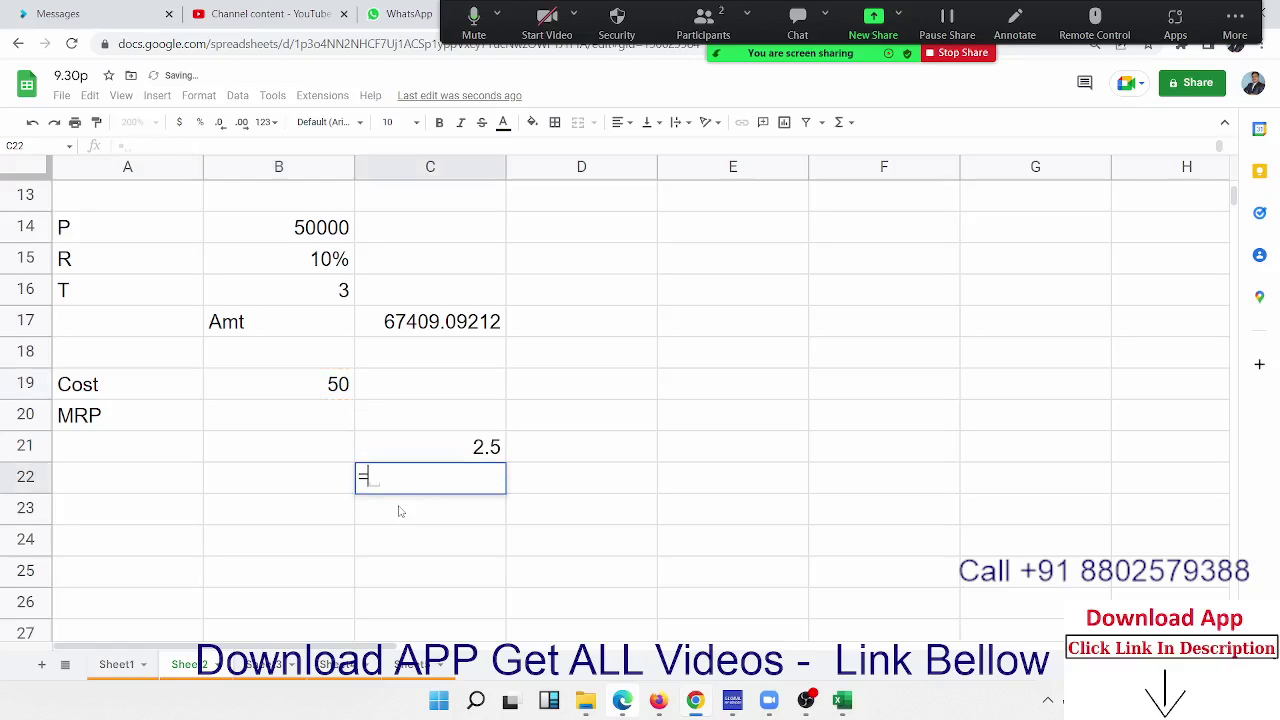
key(Left)
key(Left)
key(Up)
key(Up)
key(Right)
key(Up)
text(+)
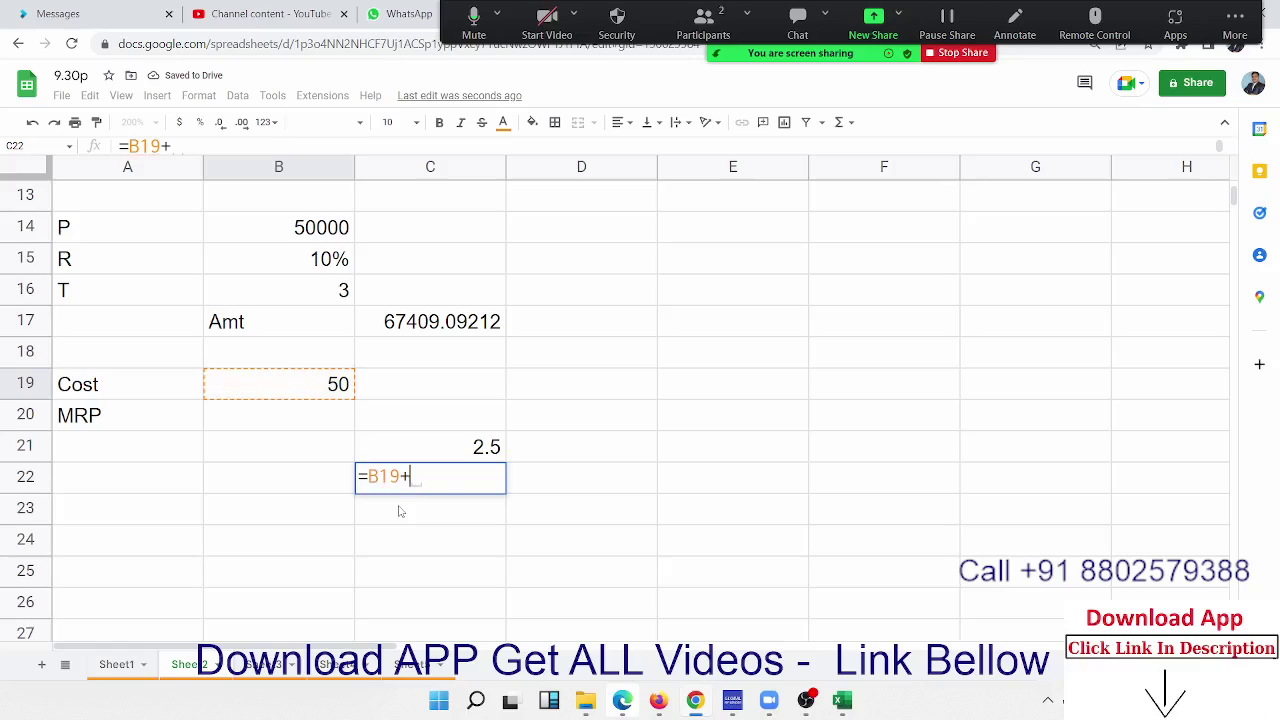
key(Up)
key(Return)
key(Up)
key(Up)
Step: Compute a 10% markup of C22 in D21 and the 57.75 total in D22
key(Right)
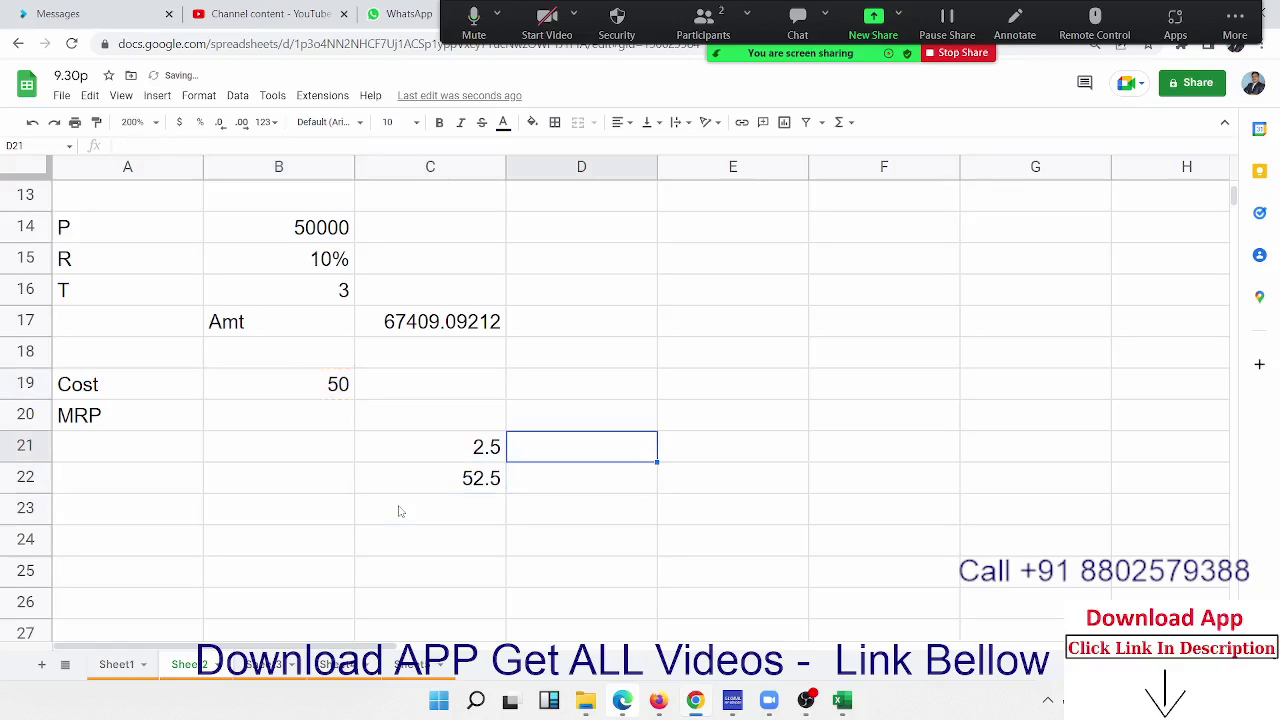
text(=)
key(Down)
key(Left)
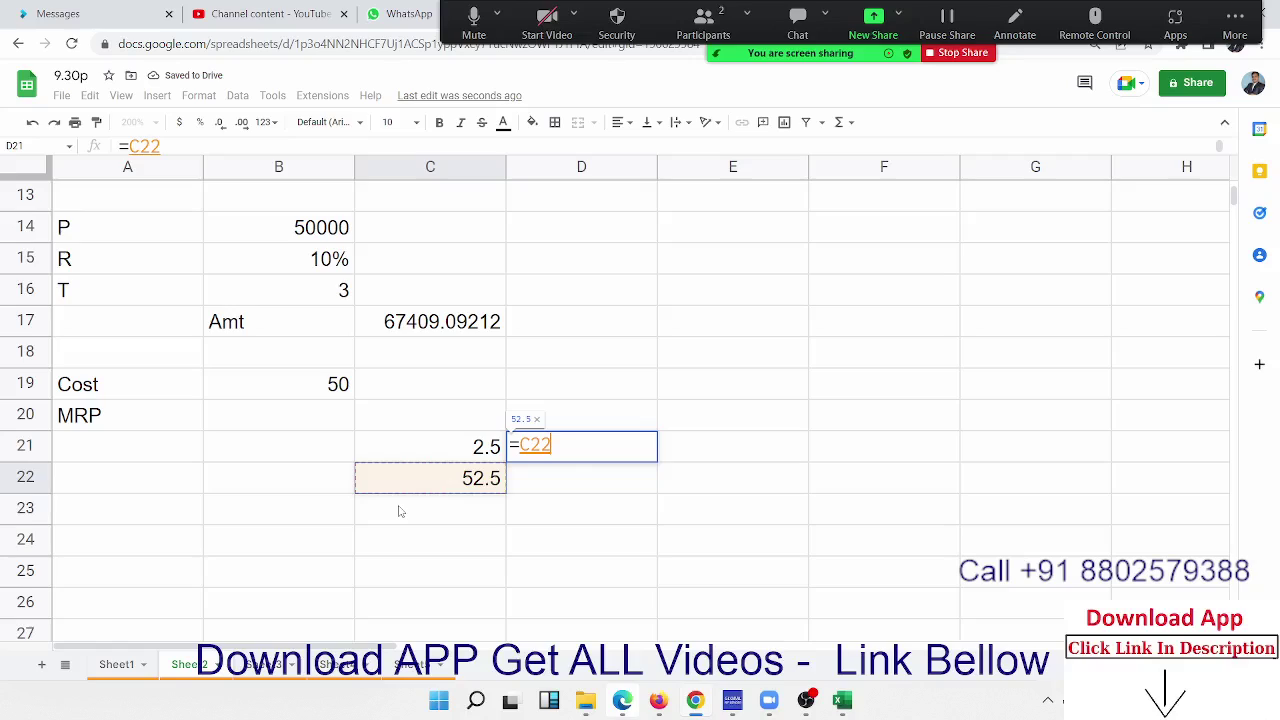
text(*10)
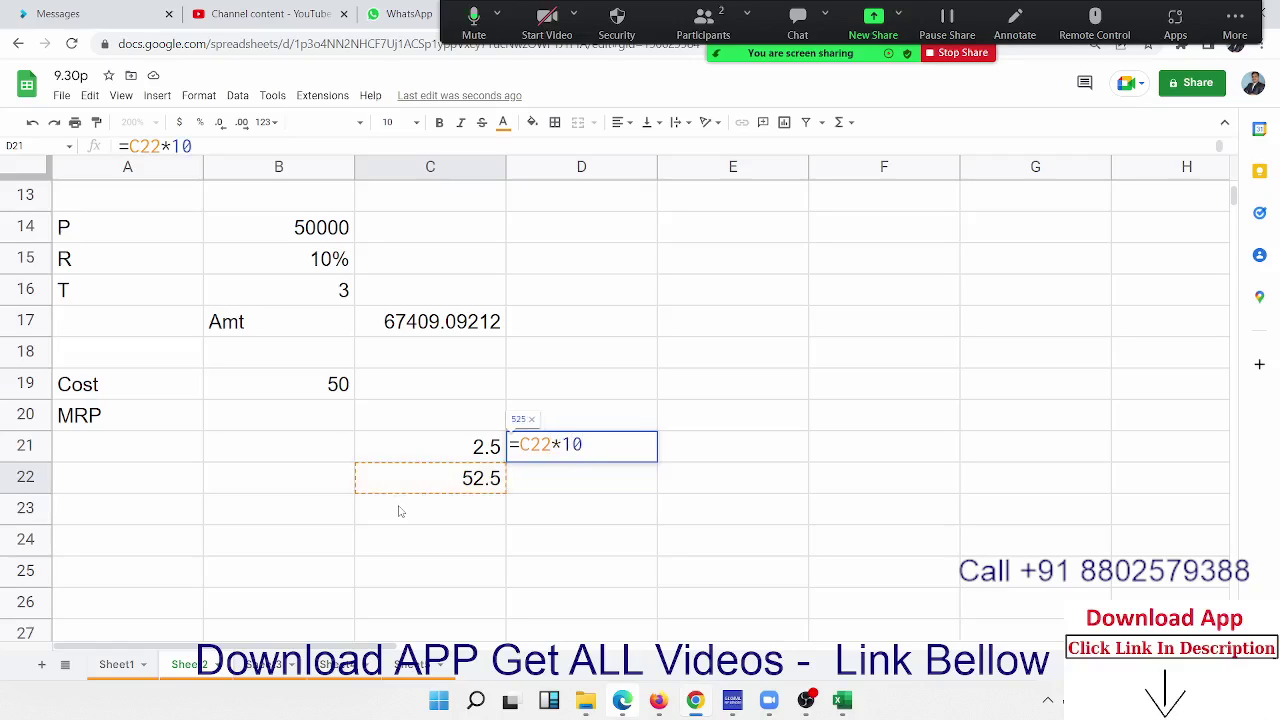
text(%)
key(Return)
text(=)
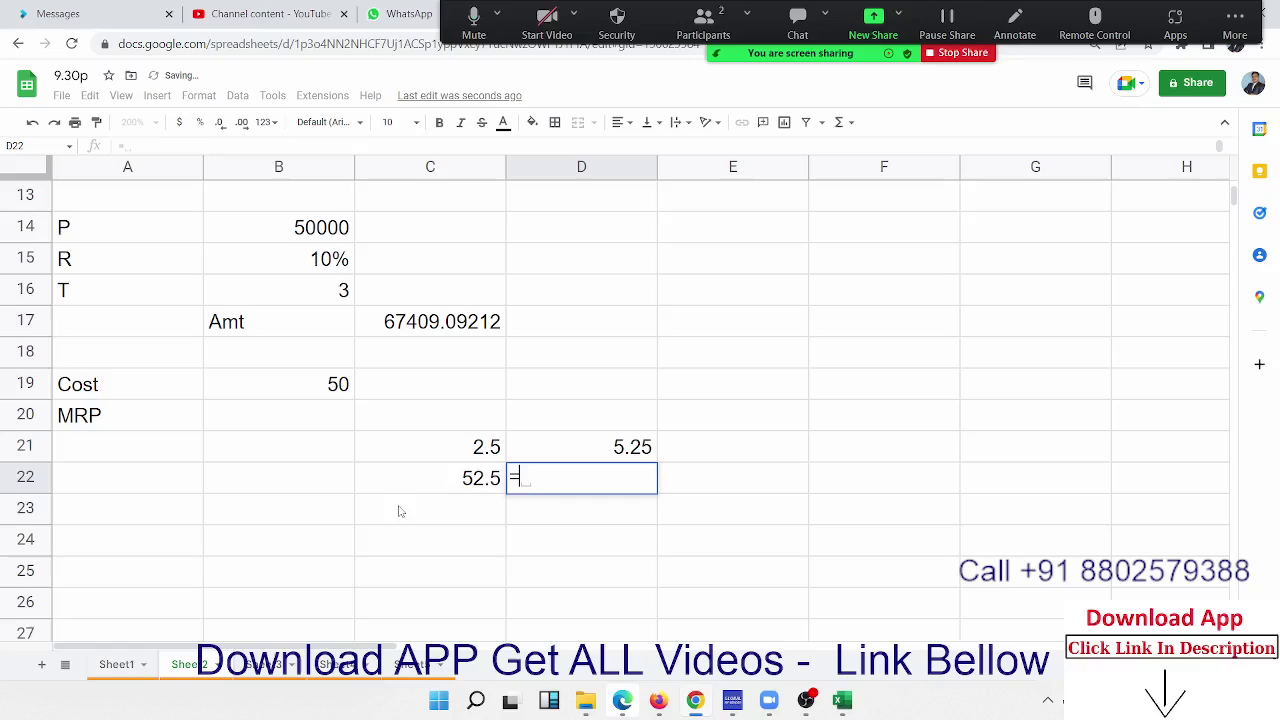
key(Left)
text(+)
key(Up)
key(Return)
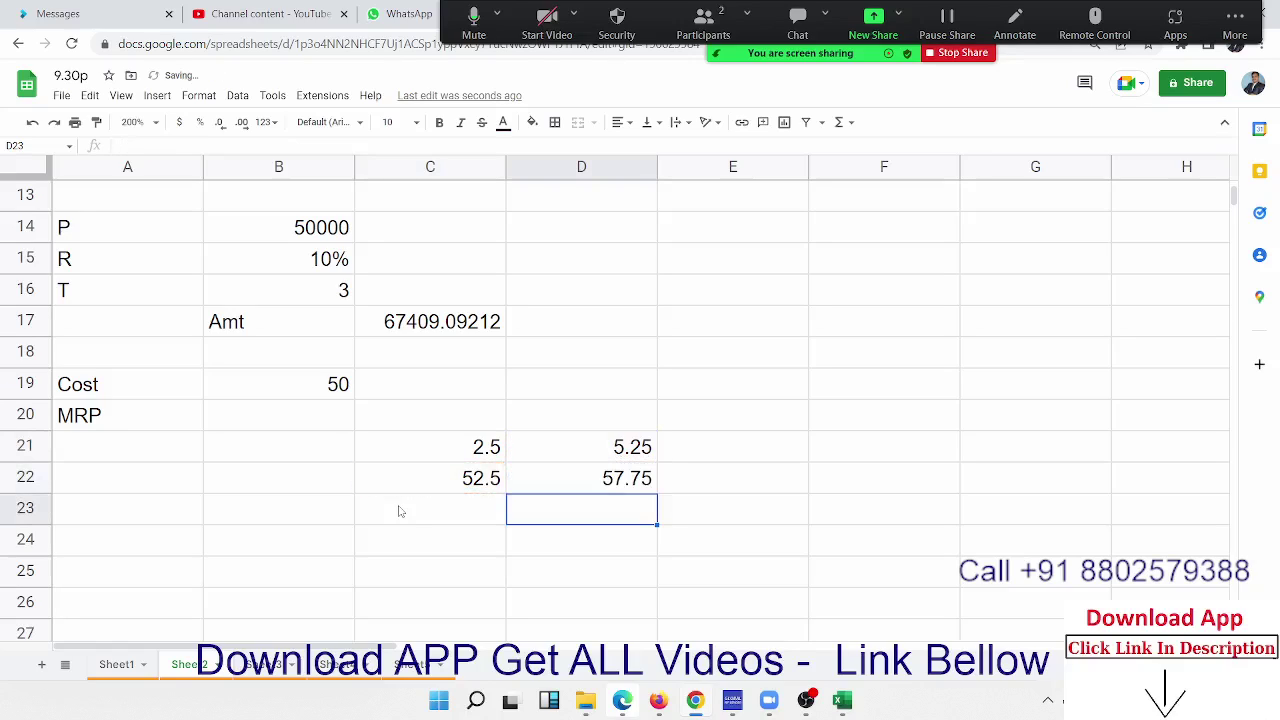
Step: Compute a 15% markup of D22 in E21 and the 66.4125 total in E22
key(Up)
key(Right)
key(Up)
text(=)
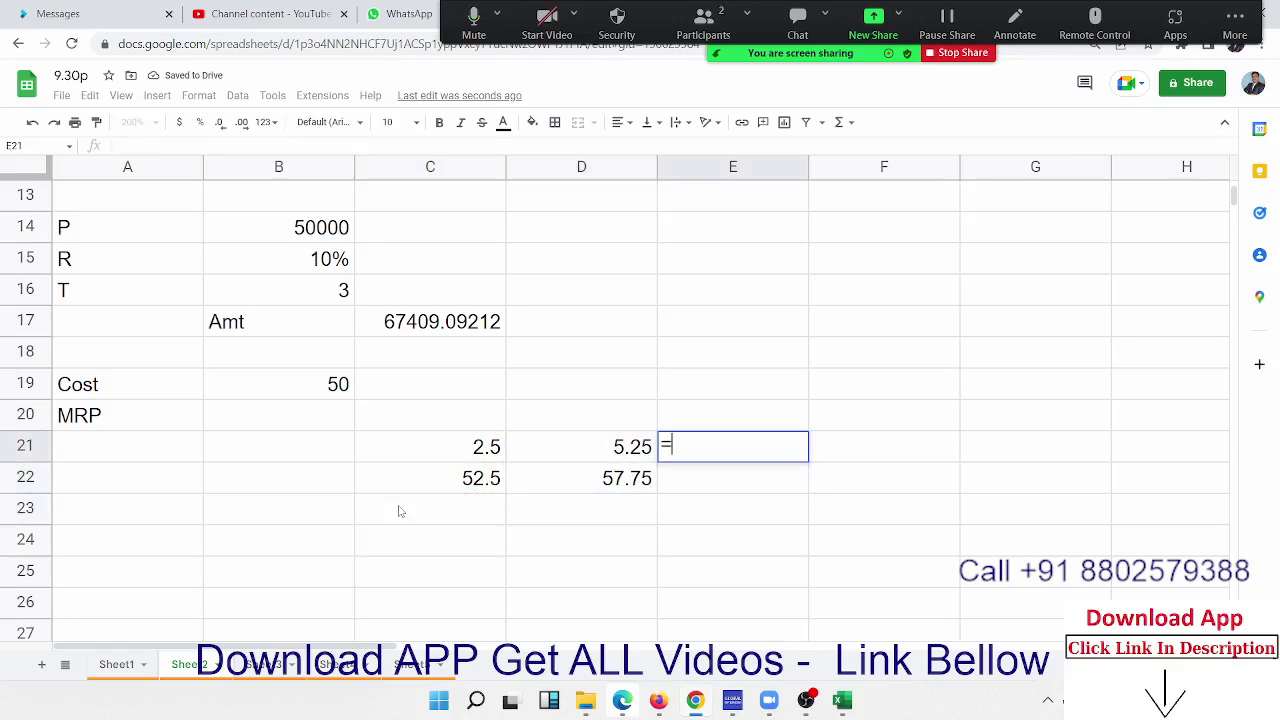
key(Down)
key(Left)
text(*15)
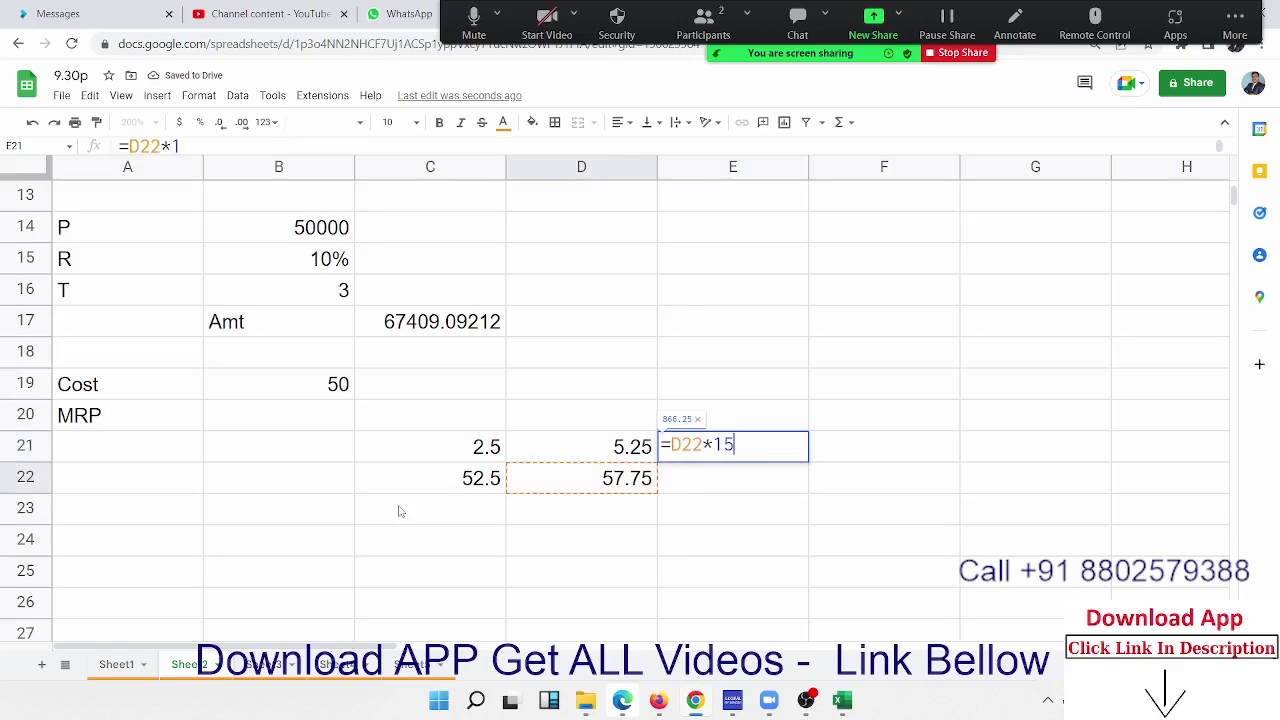
text(%)
key(Return)
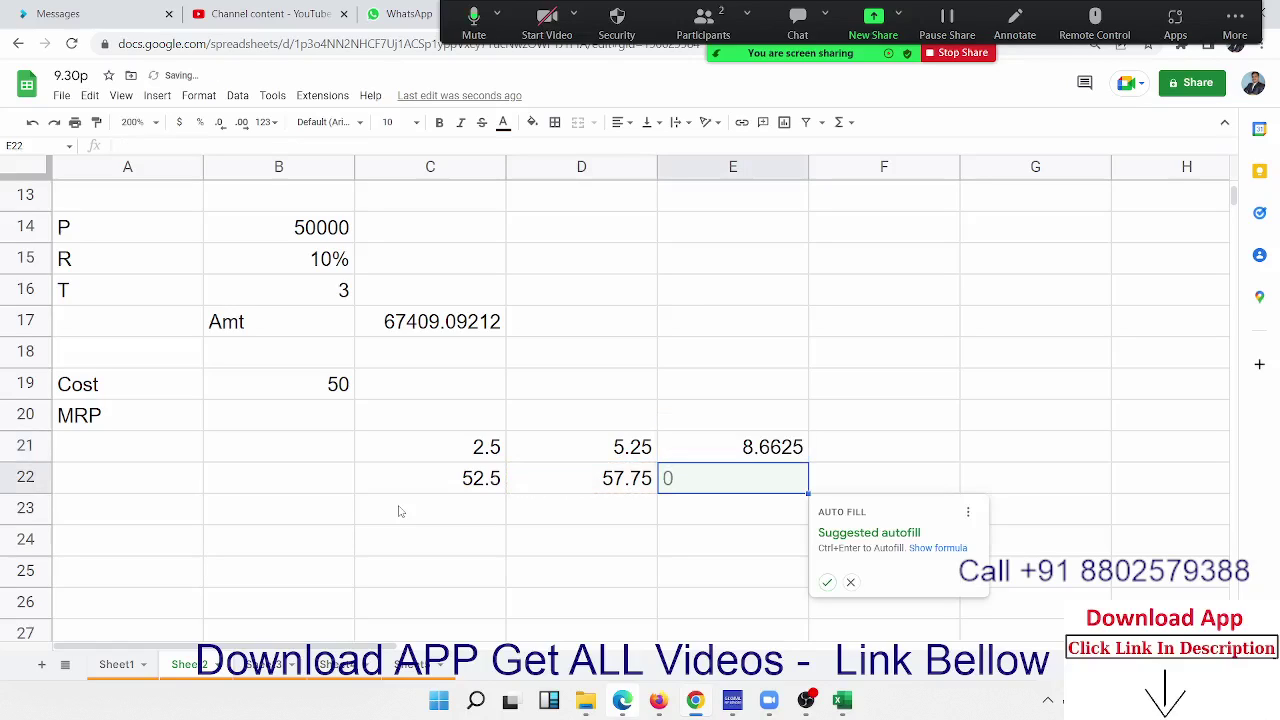
text(=)
key(Left)
text(+)
key(Up)
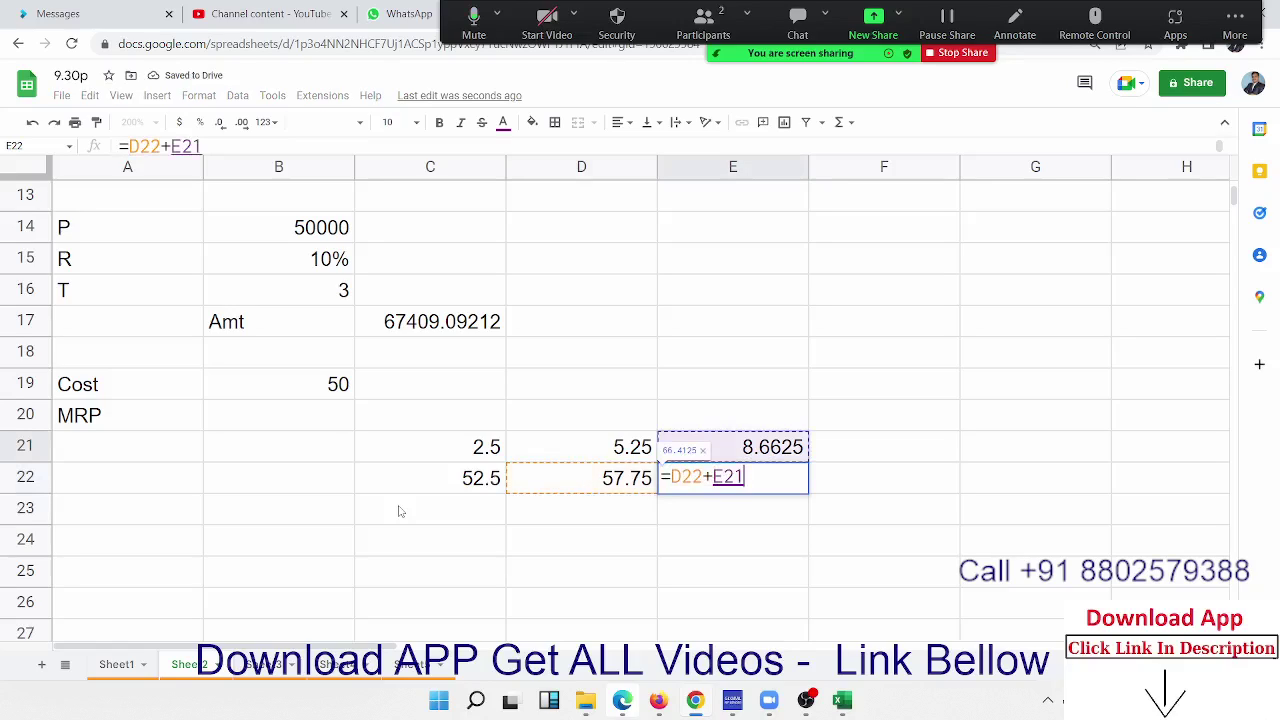
key(Return)
Step: Compute a 20% markup of E22 in F21 and the final 79.695 total in F22
key(Right)
key(Up)
key(Up)
text(=)
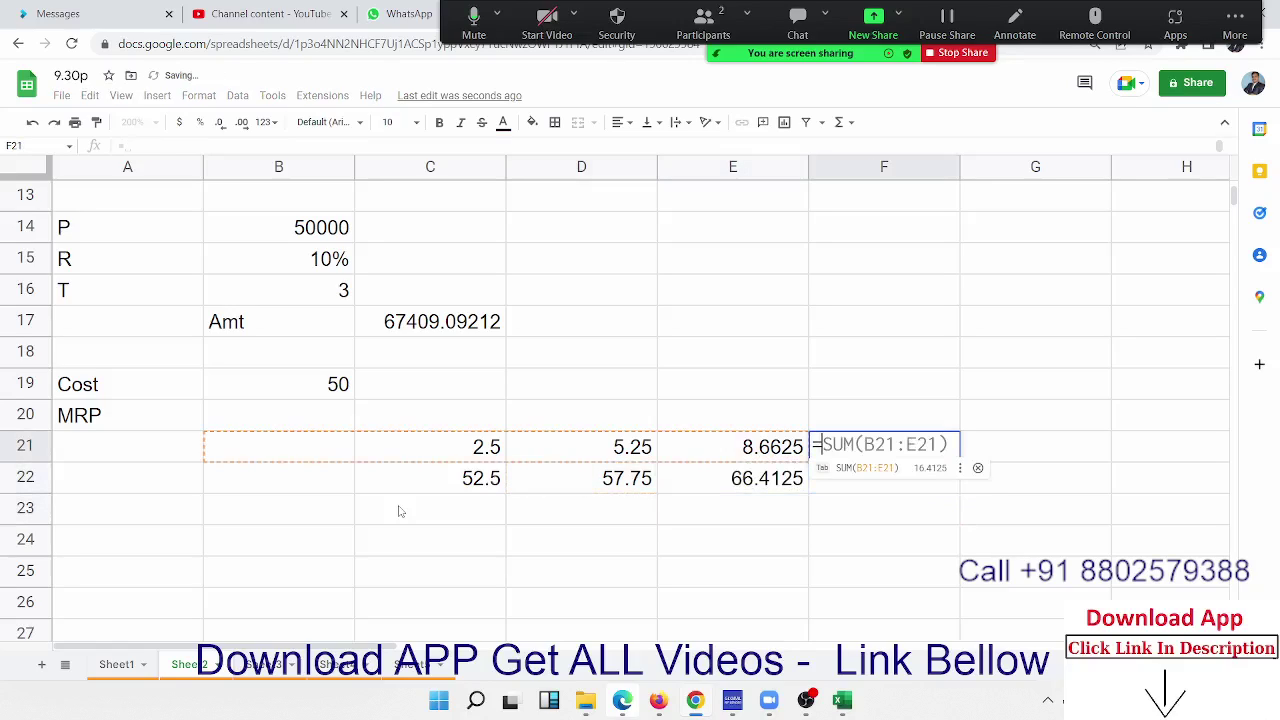
key(Left)
key(Down)
text(*2)
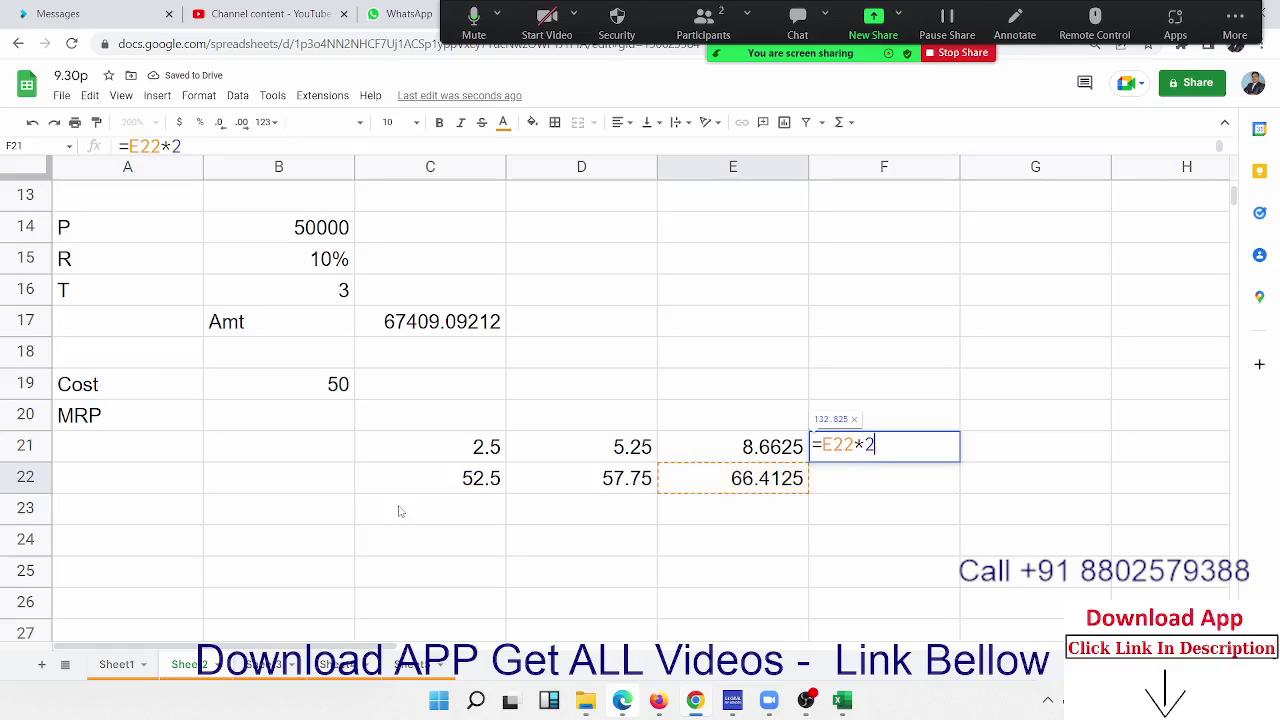
text(0%)
key(Return)
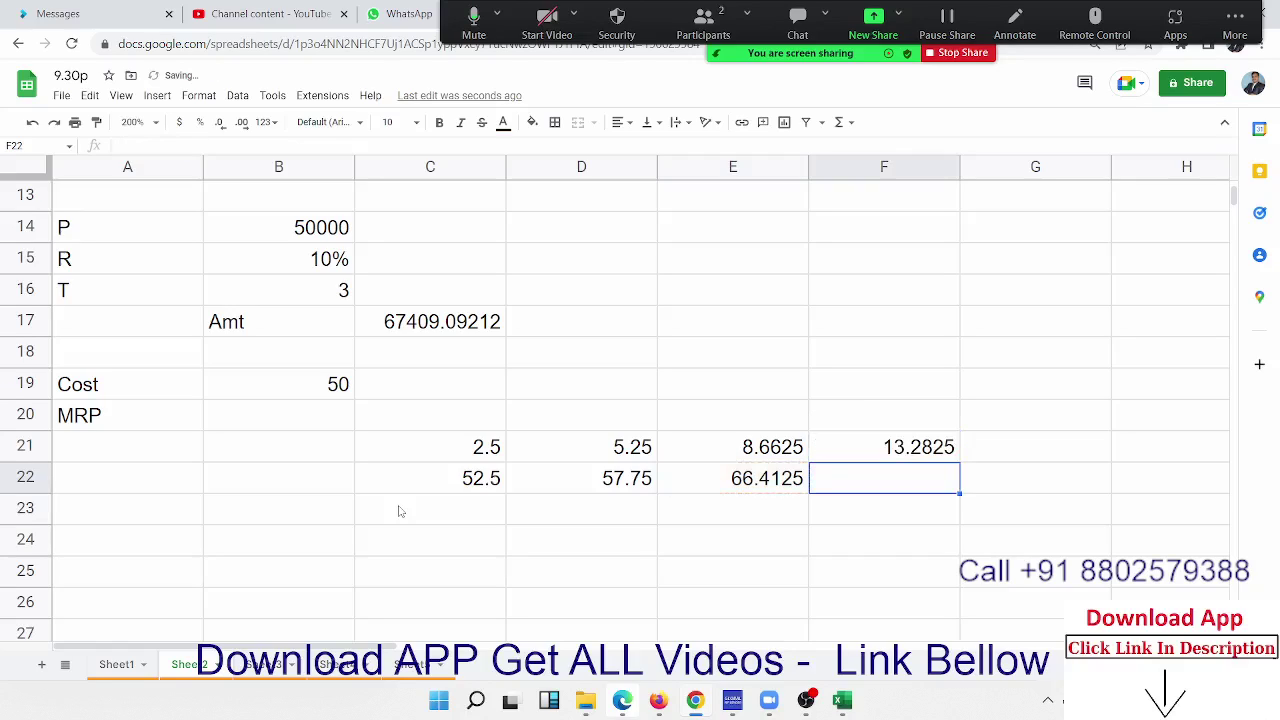
text(=)
key(Tab)
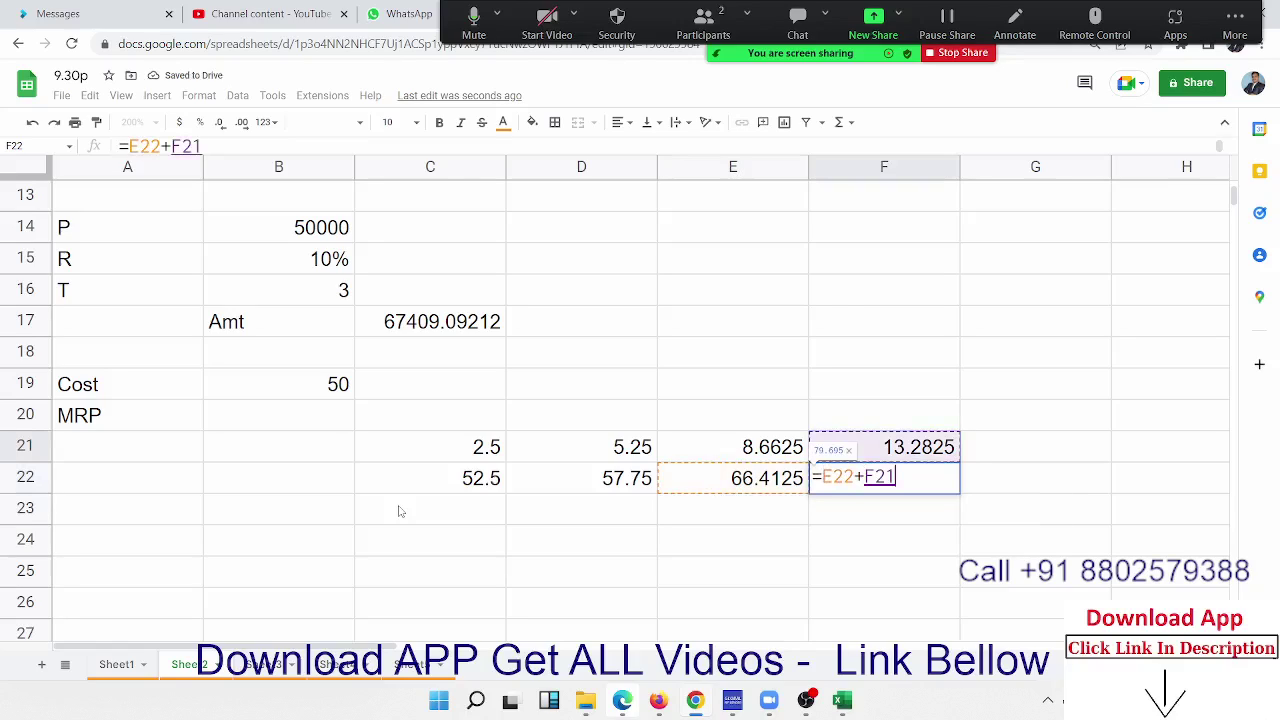
key(Return)
key(Up)
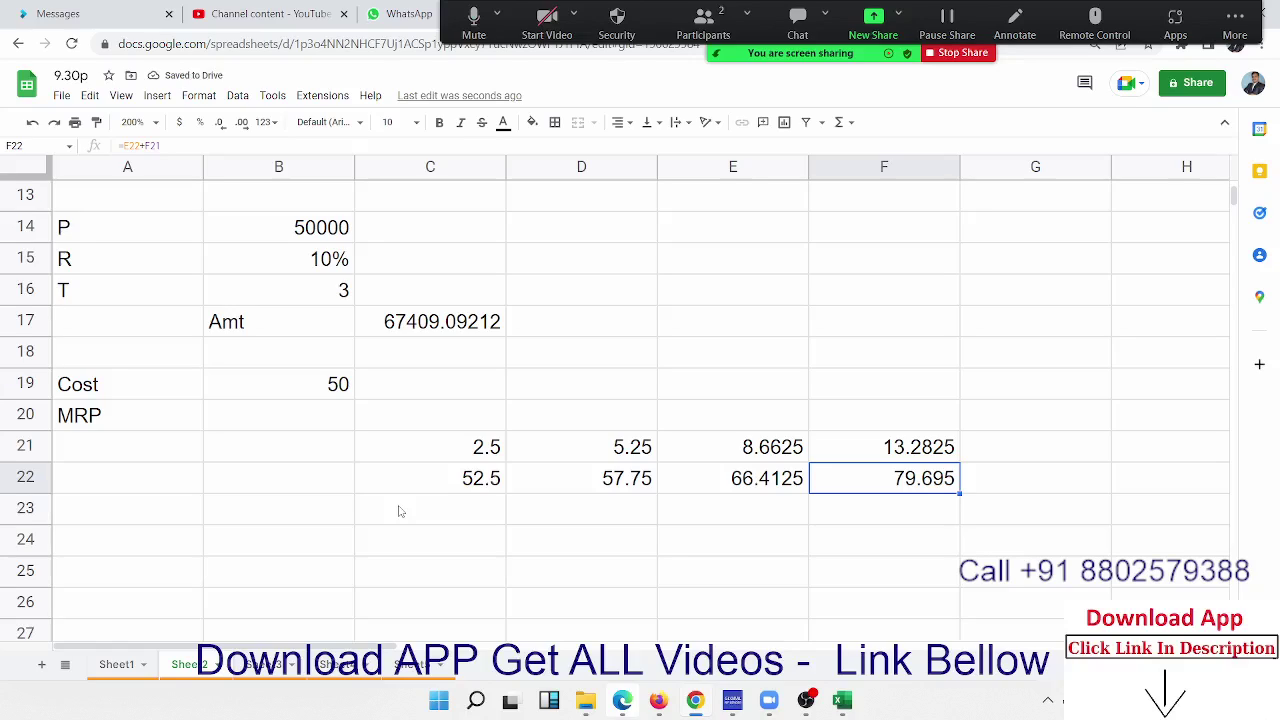
Step: Rewrite C22 as =B19+(B19*5%) and clear the helper value in C21
drag(486, 447, 620, 450)
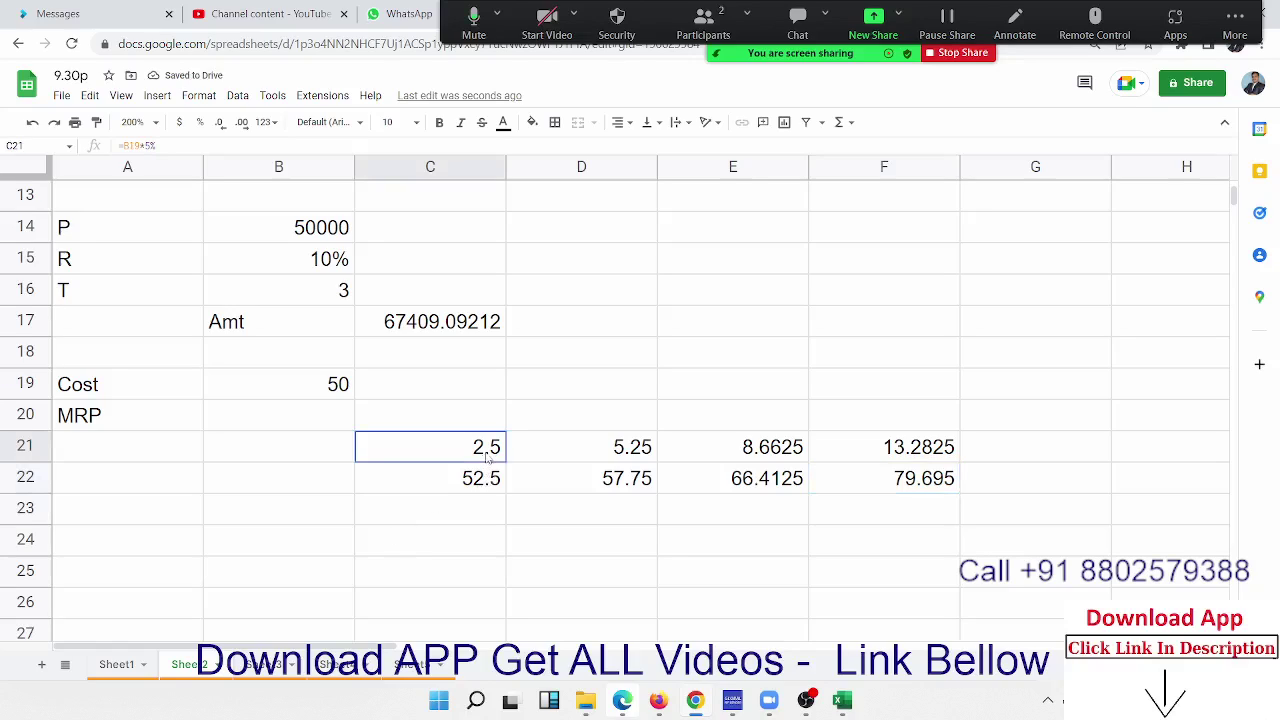
drag(757, 489, 888, 487)
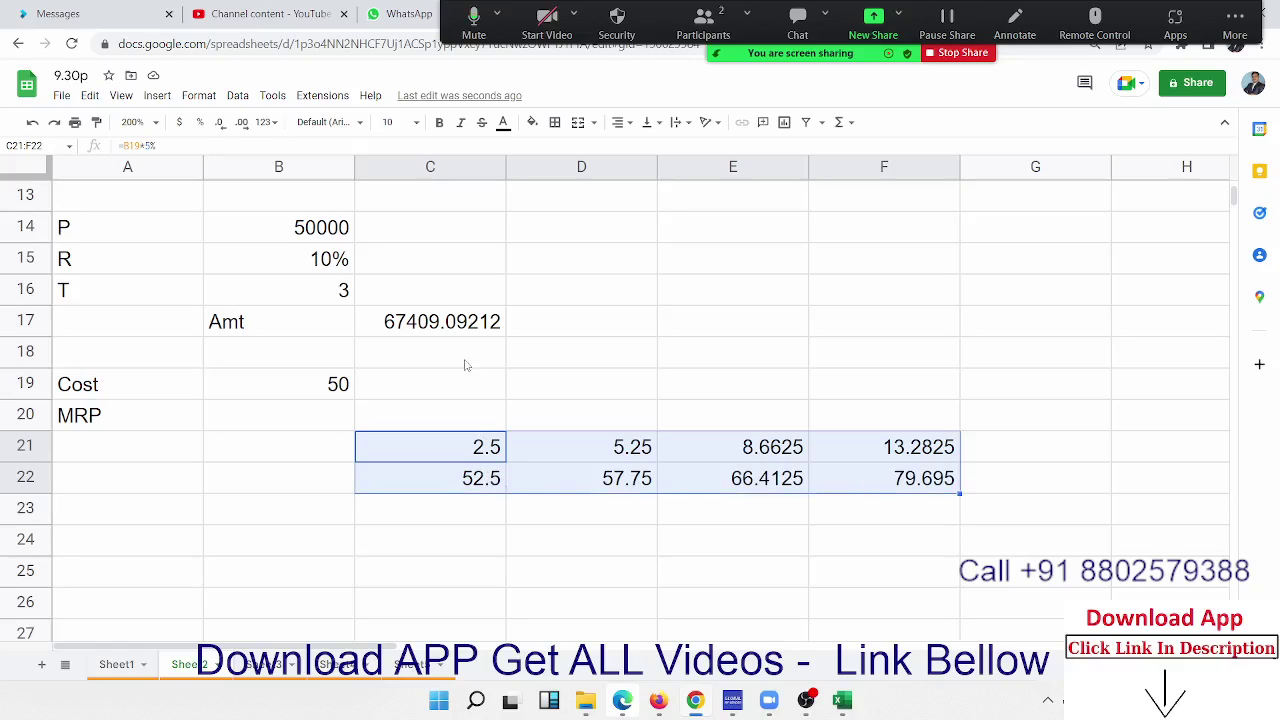
click(457, 334)
click(448, 447)
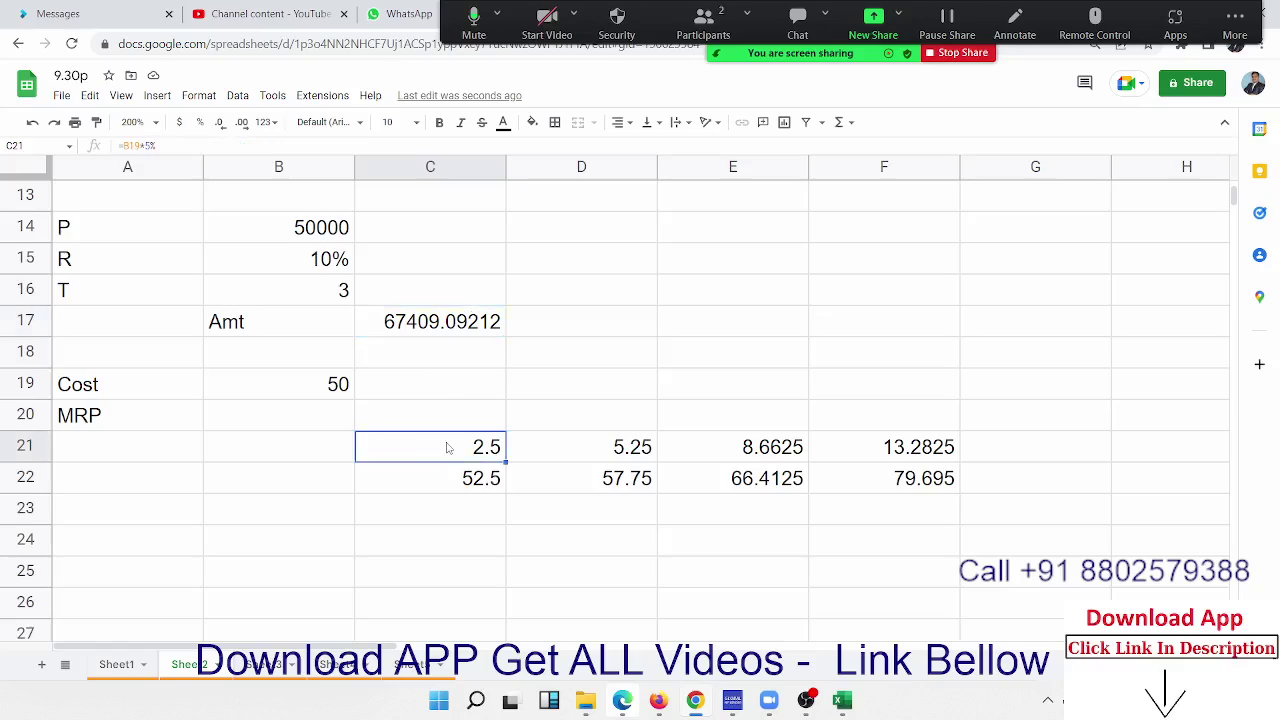
double_click(448, 447)
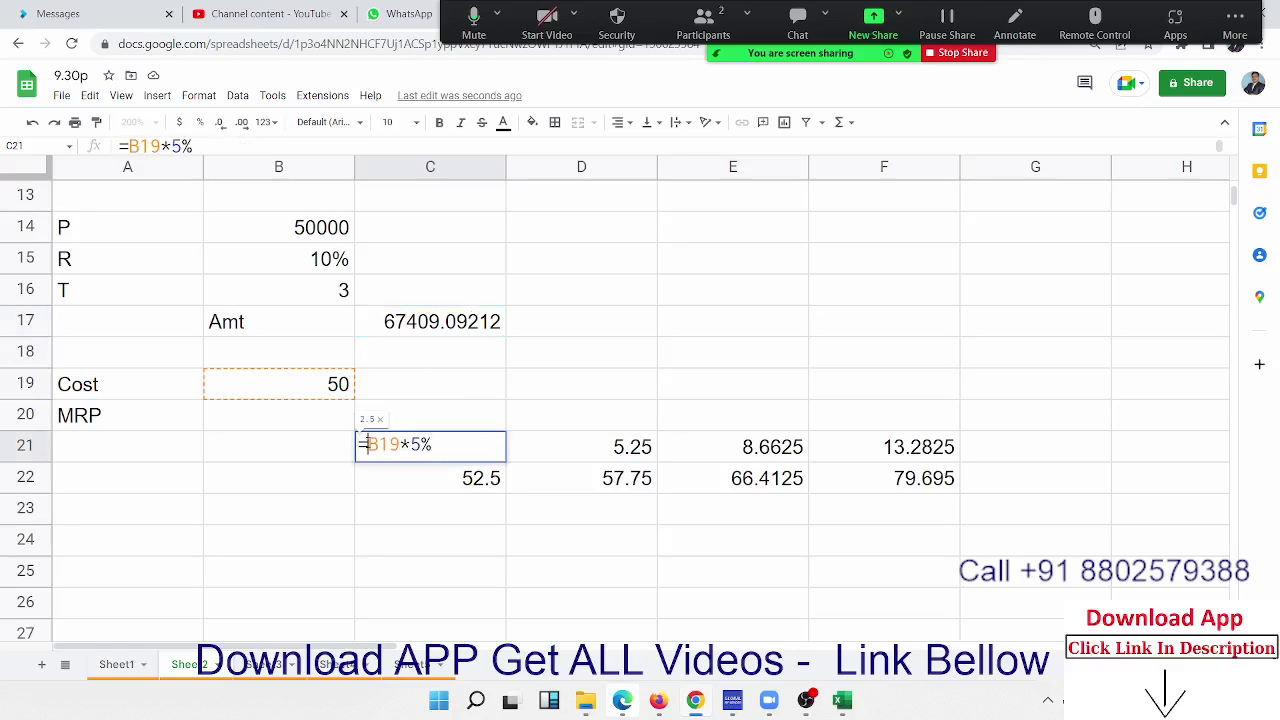
drag(365, 444, 443, 432)
key(Escape)
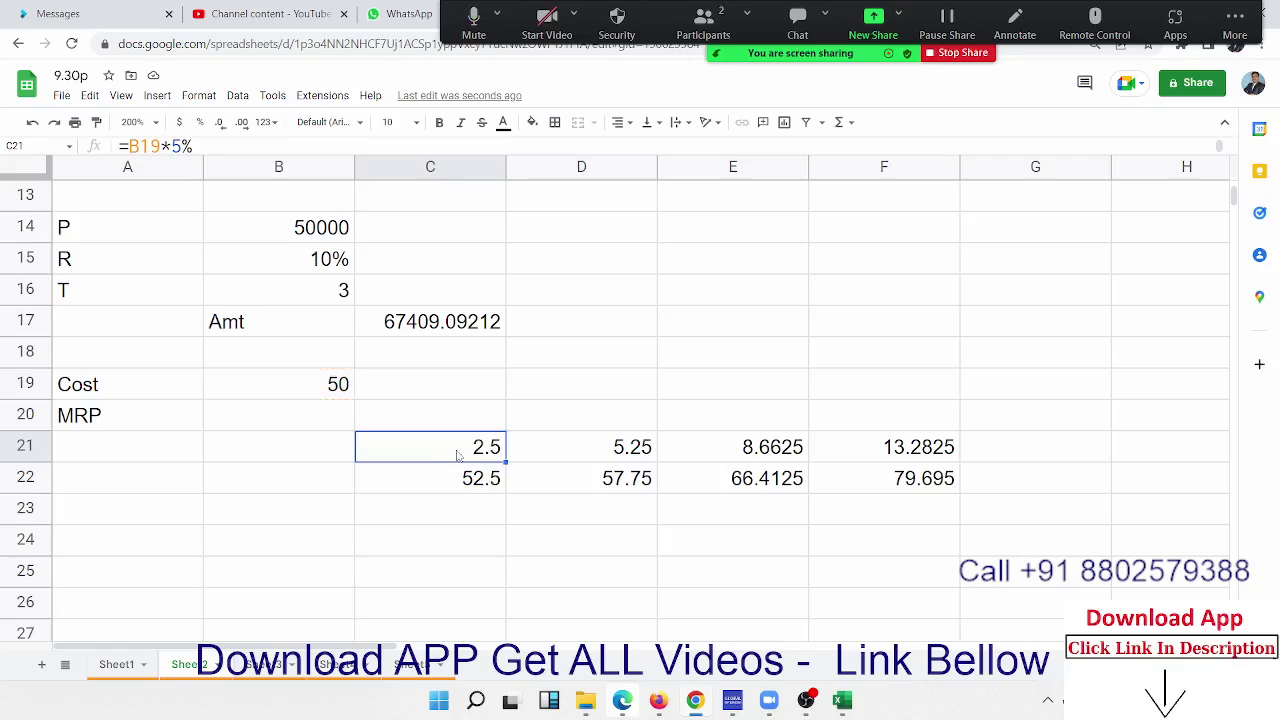
double_click(462, 476)
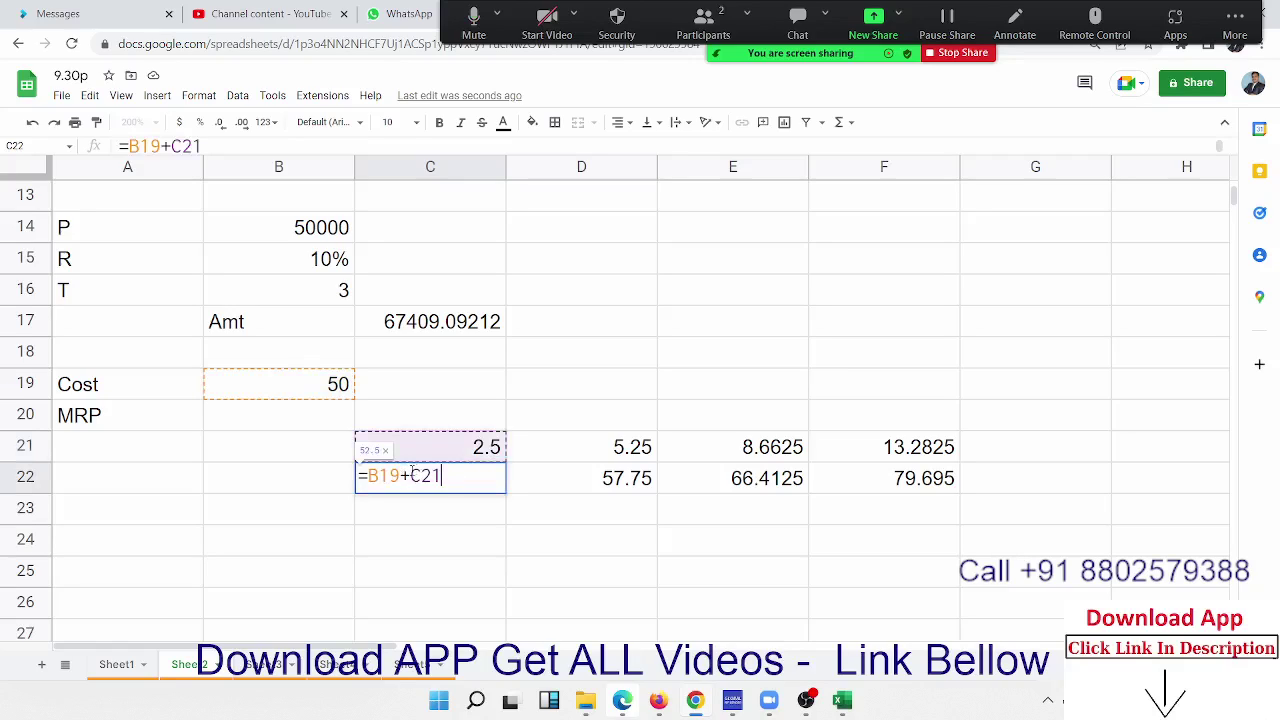
drag(411, 475, 441, 476)
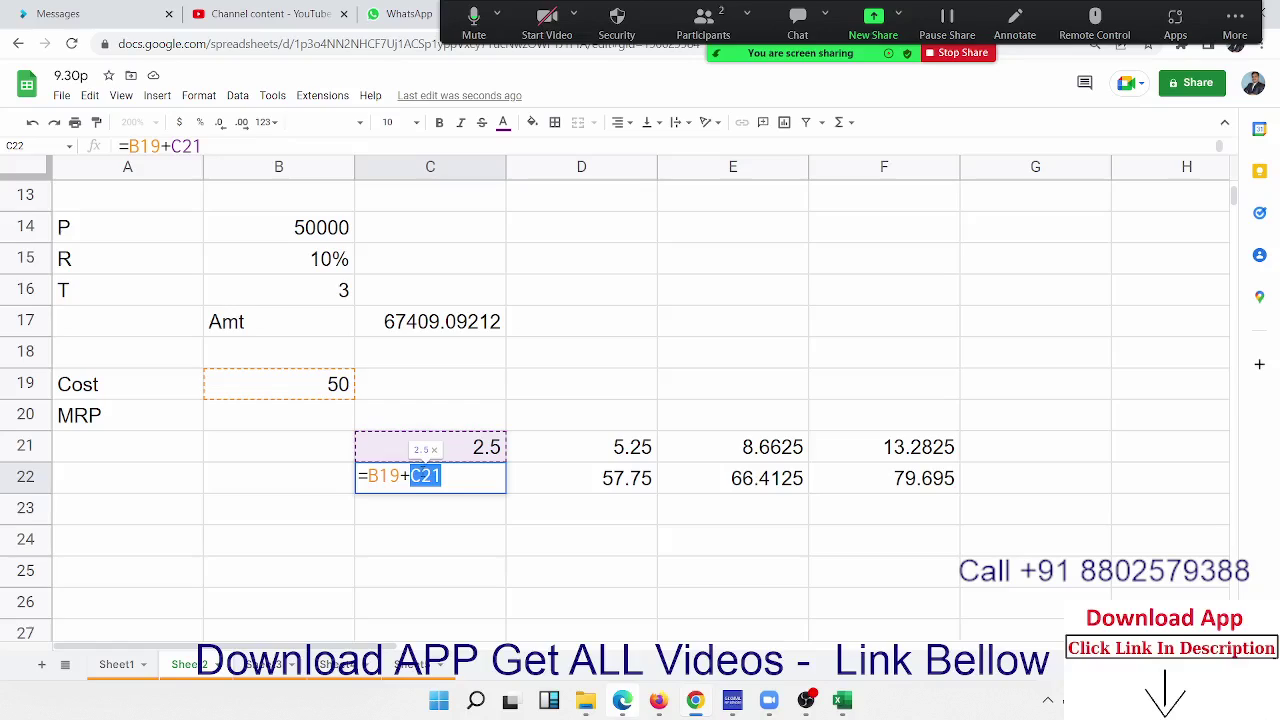
text((B19*5%)
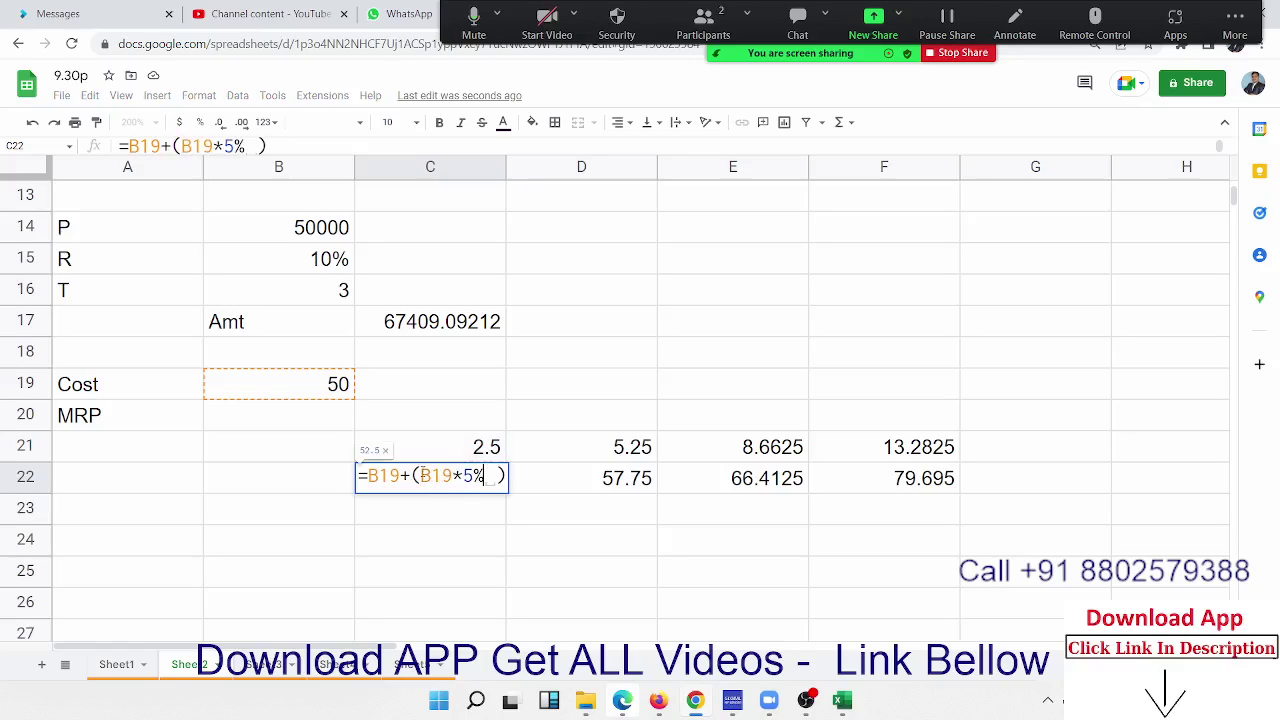
key(Return)
key(Up)
key(Up)
key(Delete)
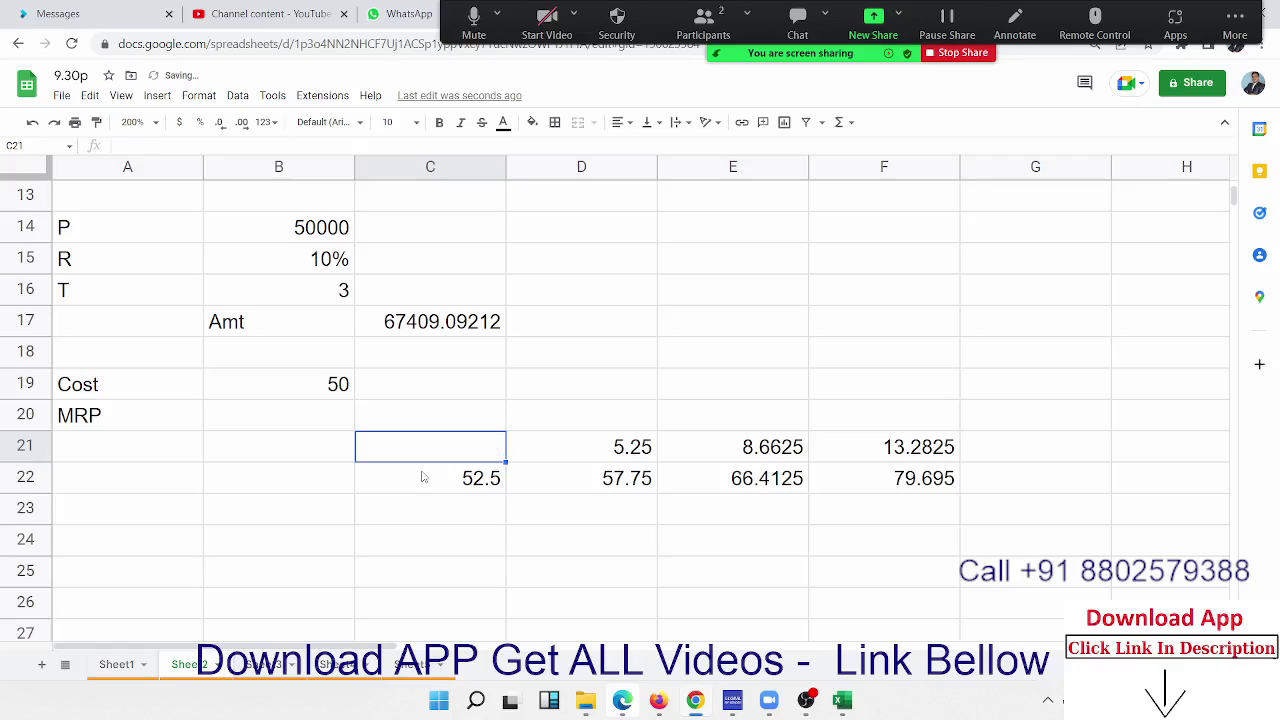
Step: Rewrite D21's 10% markup as =(B19+(B19*5%))*10% using C22's expression
click(423, 478)
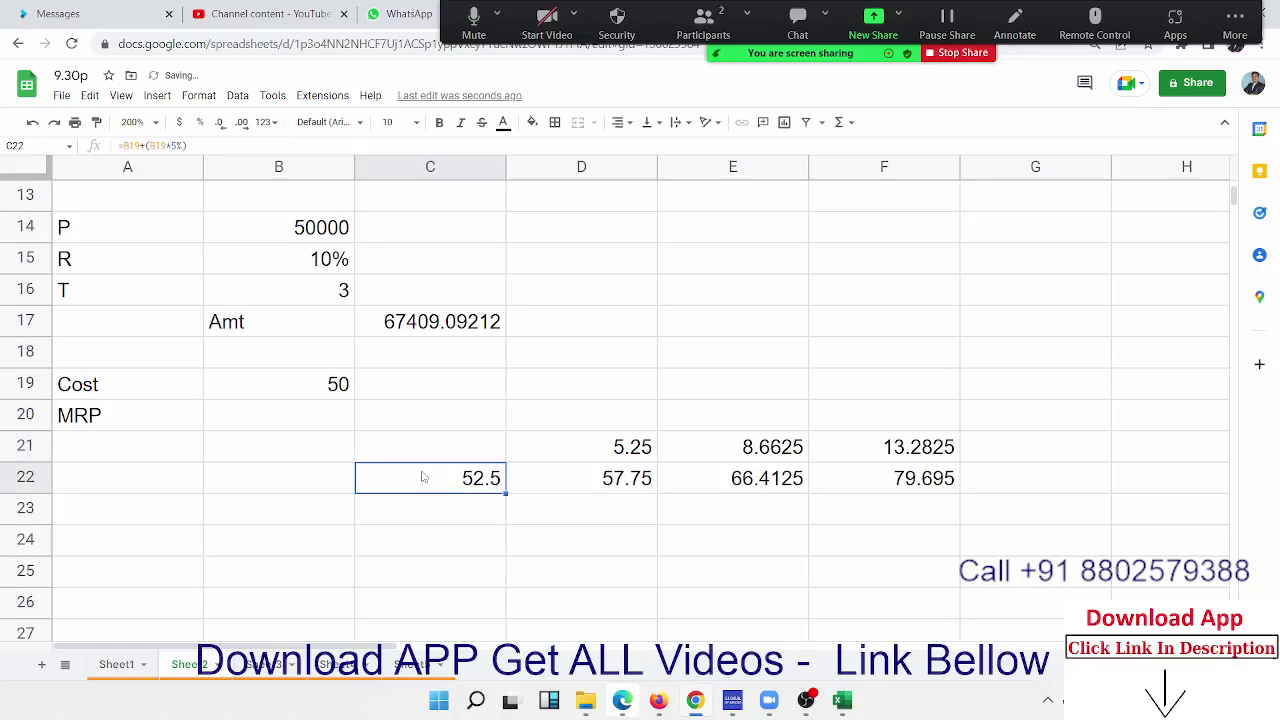
double_click(423, 478)
drag(370, 478, 494, 478)
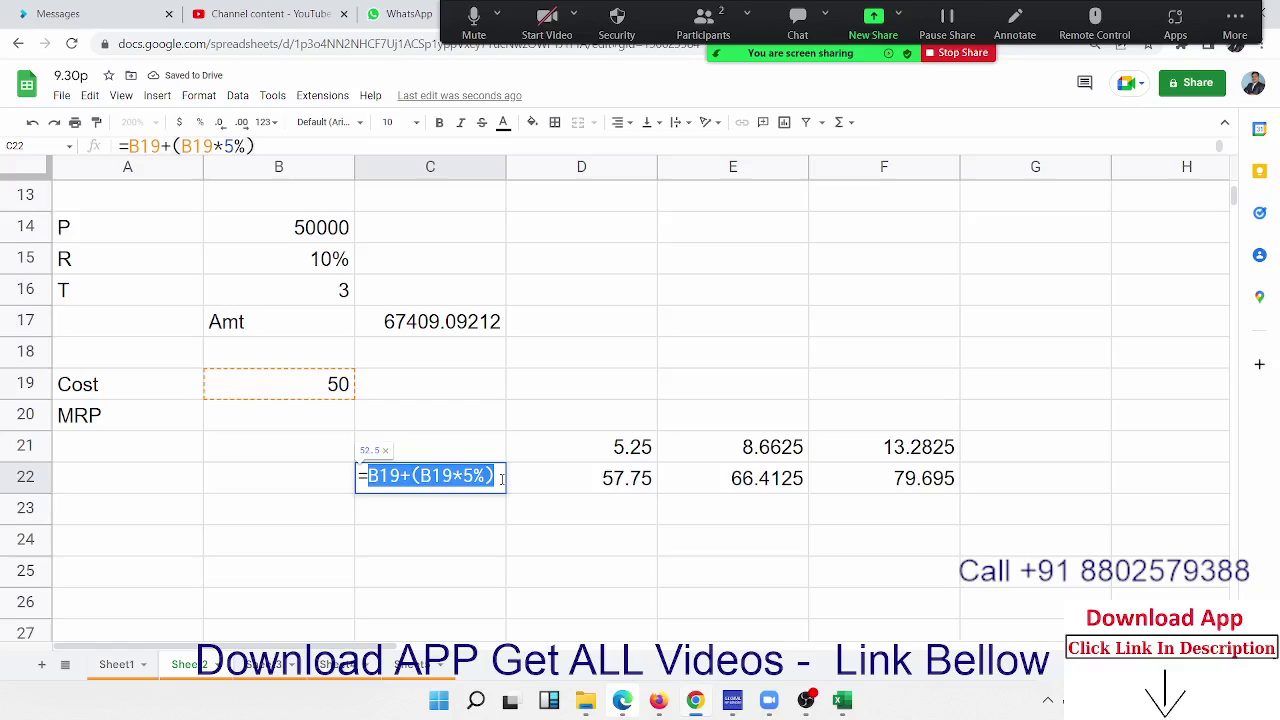
key(Escape)
click(563, 447)
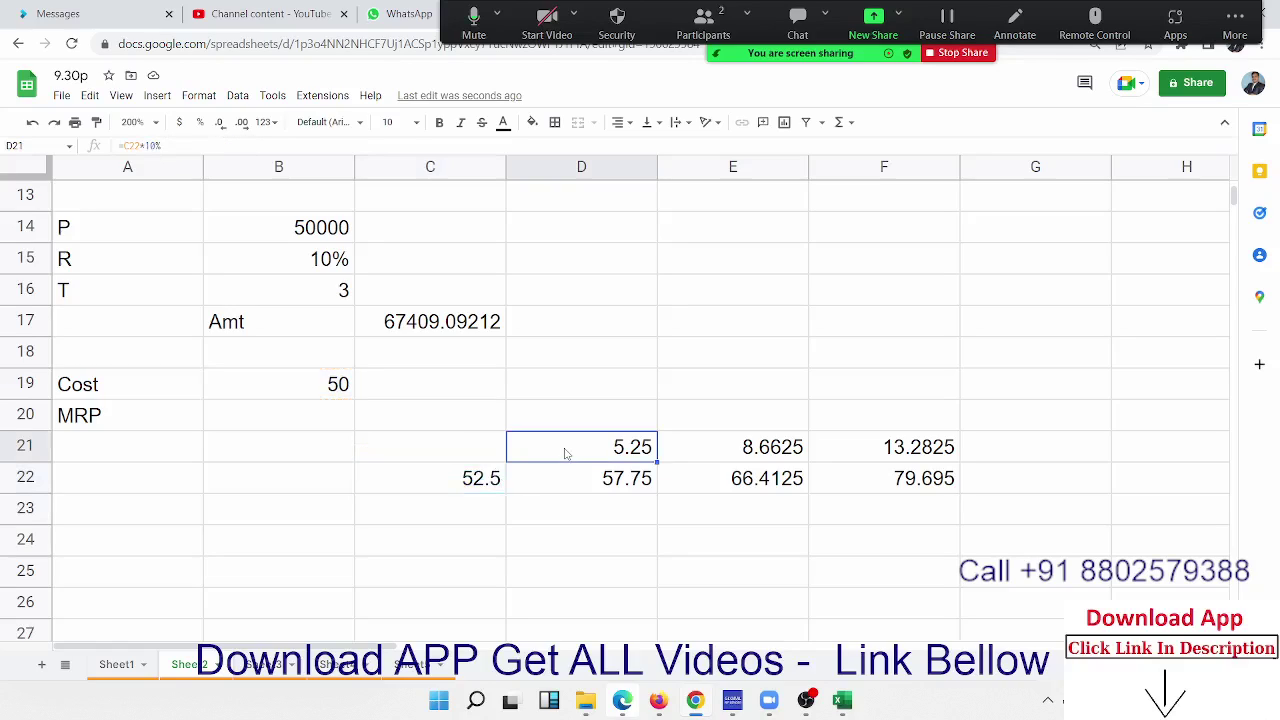
text(=C22*10%)
double_click(552, 445)
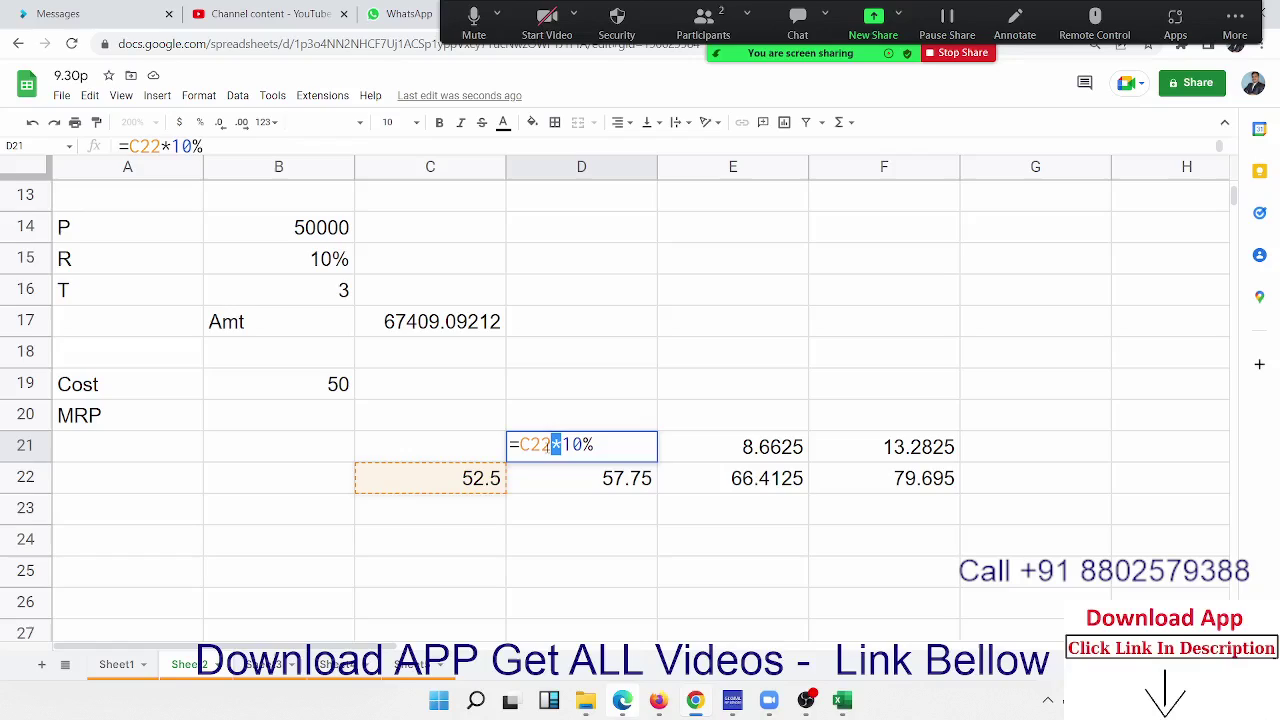
double_click(535, 445)
text(()
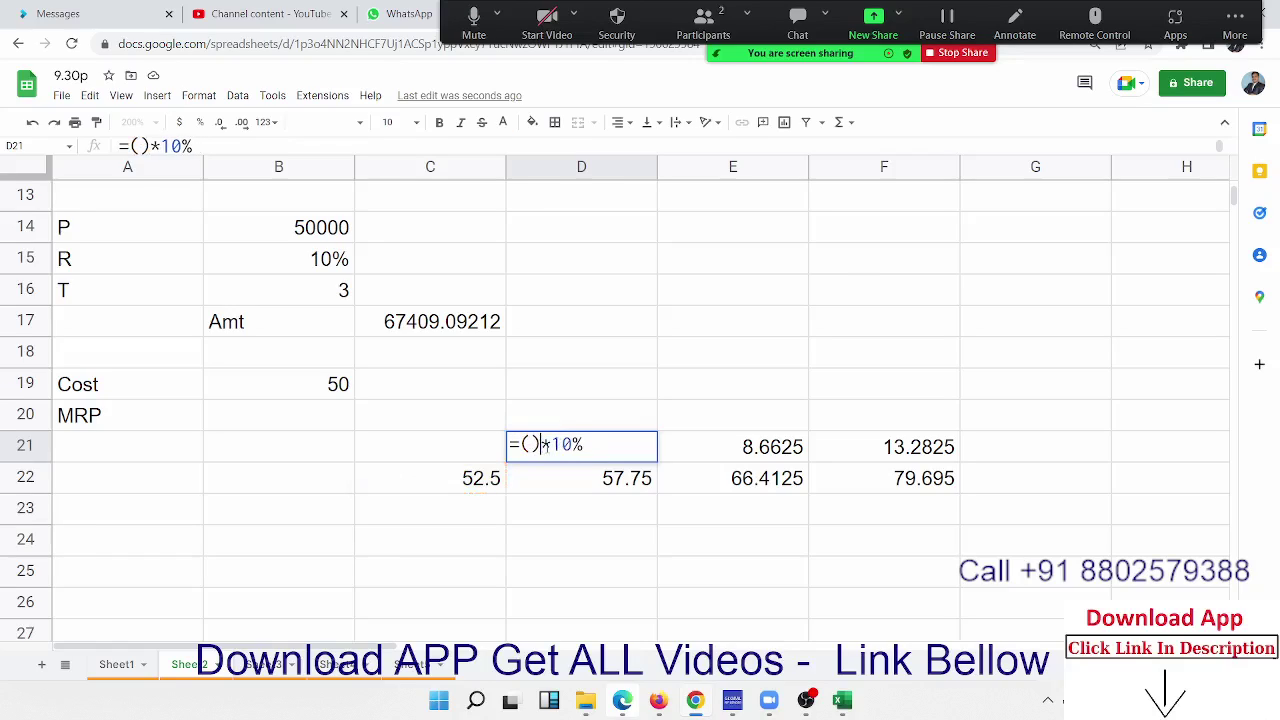
text(B19+(B19*5%))
key(Return)
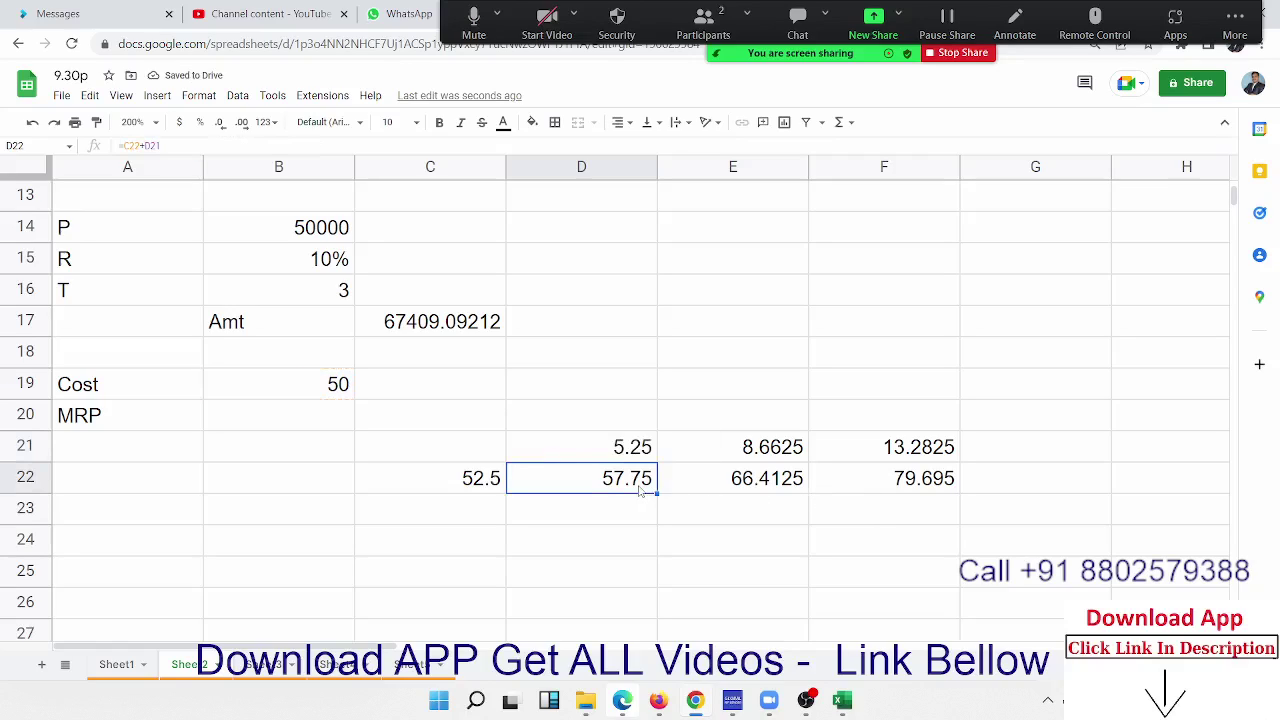
Step: Replace the C22 reference in D22's formula with (B19+(B19*5%))
double_click(569, 474)
double_click(553, 476)
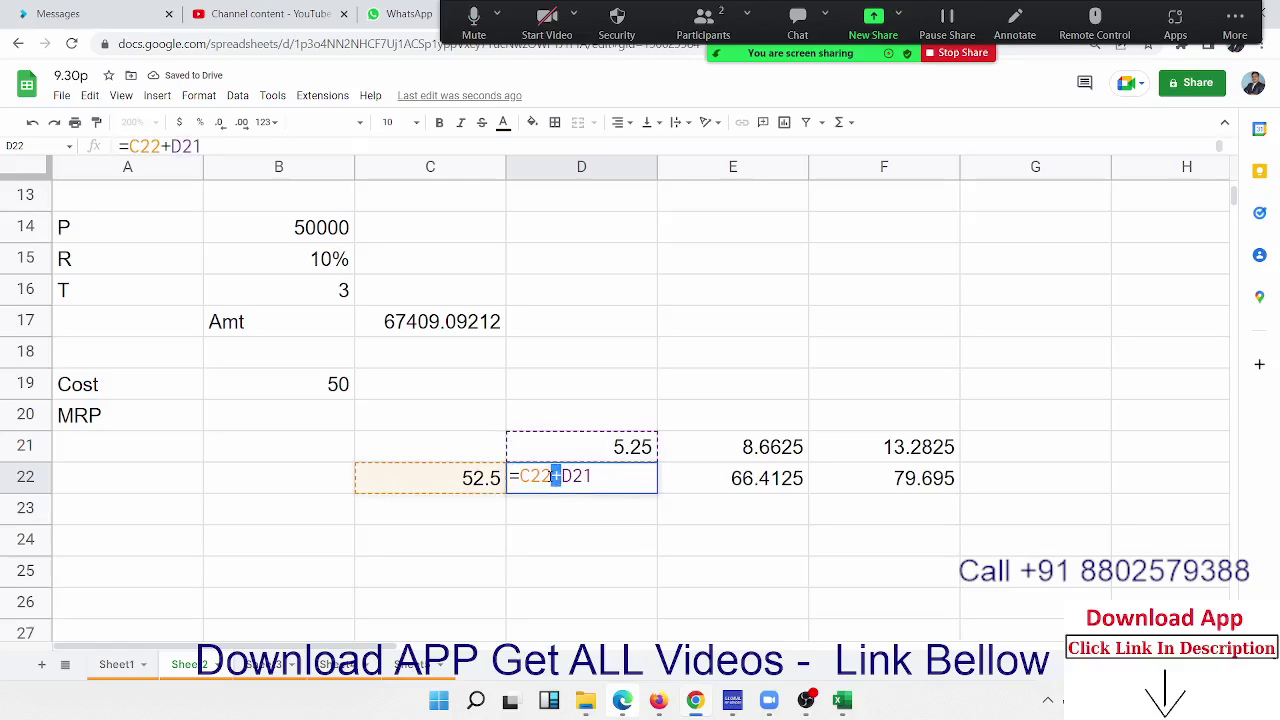
double_click(531, 476)
text(()
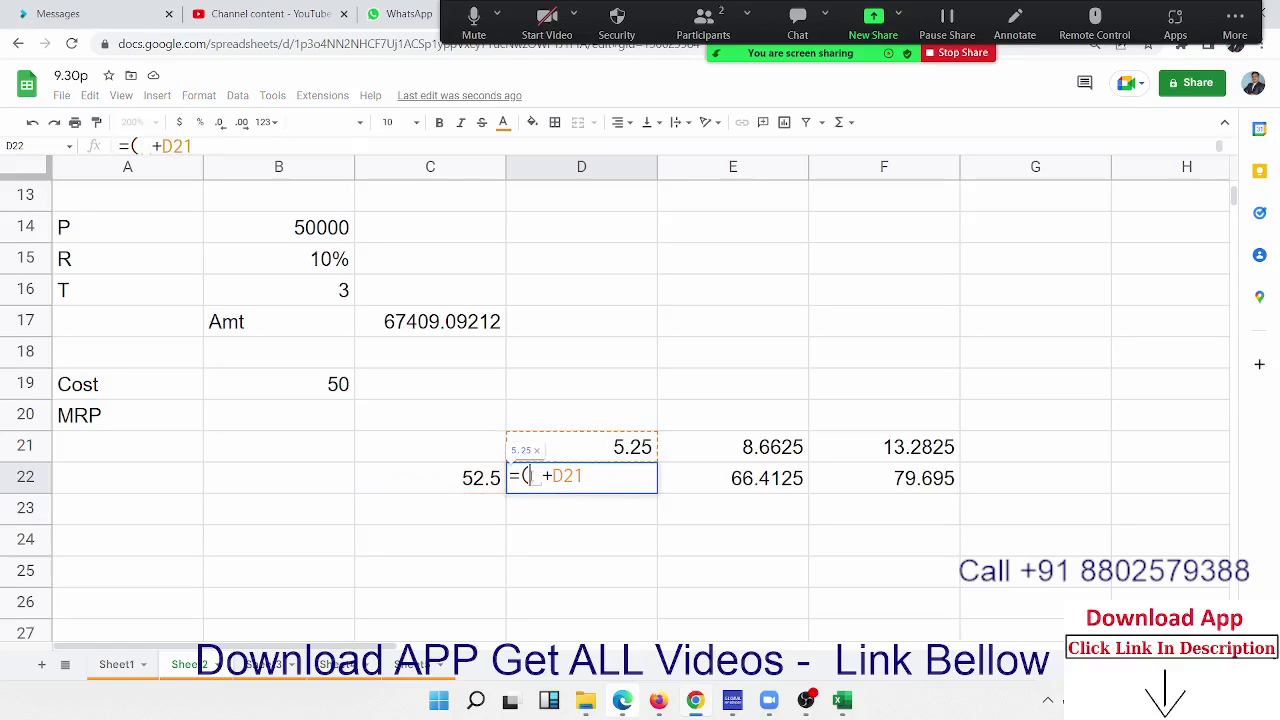
text(B19+(B19*5%))
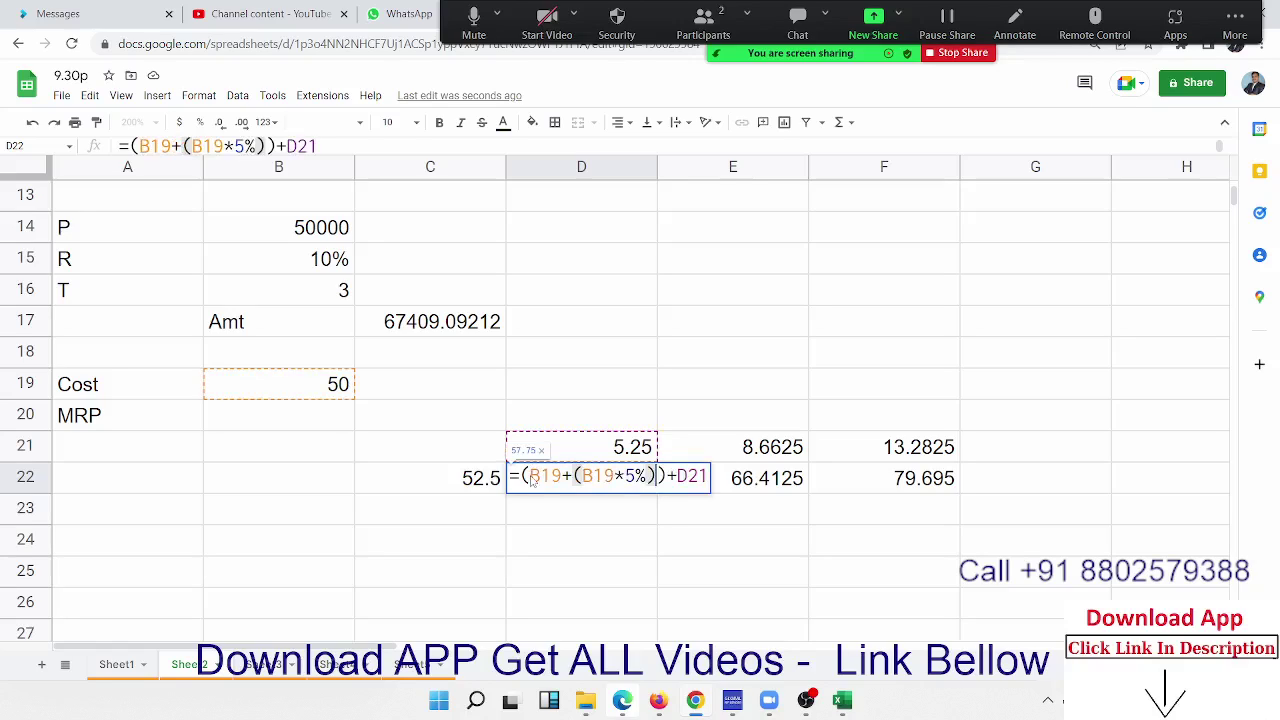
key(Return)
Step: Inline D21's markup into D22 as ((B19+(B19*5%))*10%) and clear D21
key(Up)
key(Left)
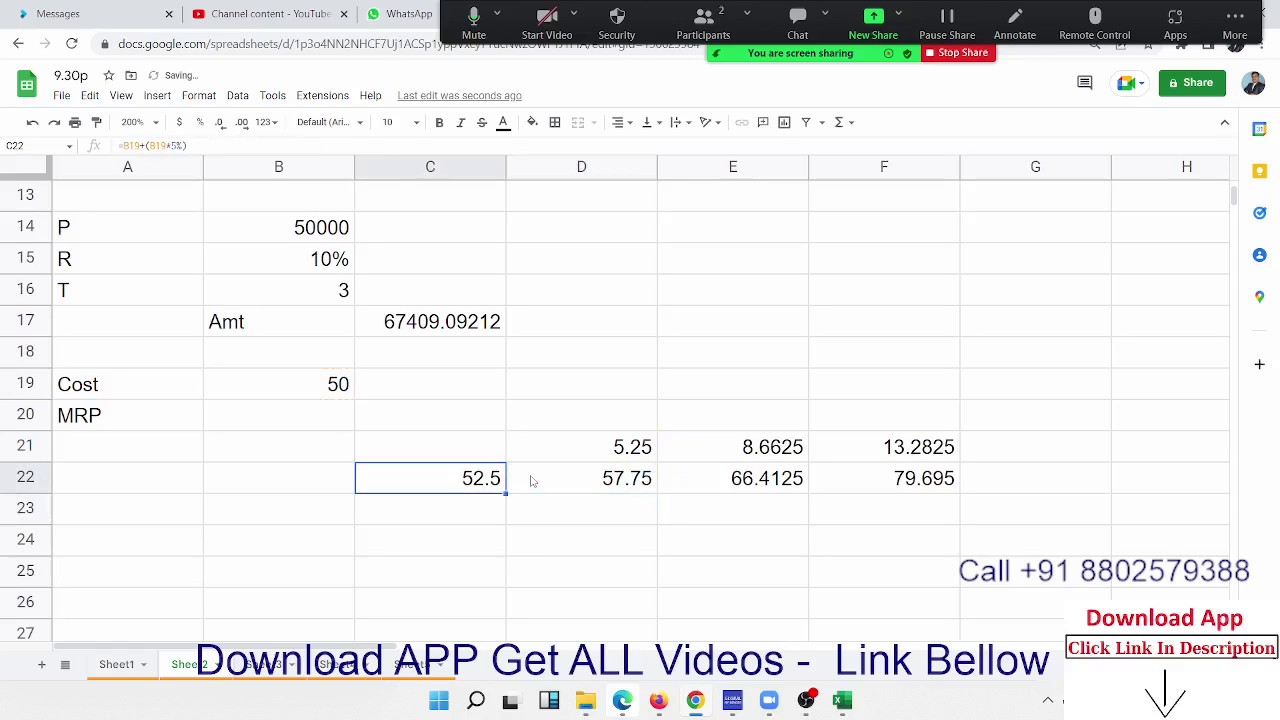
key(Right)
key(Up)
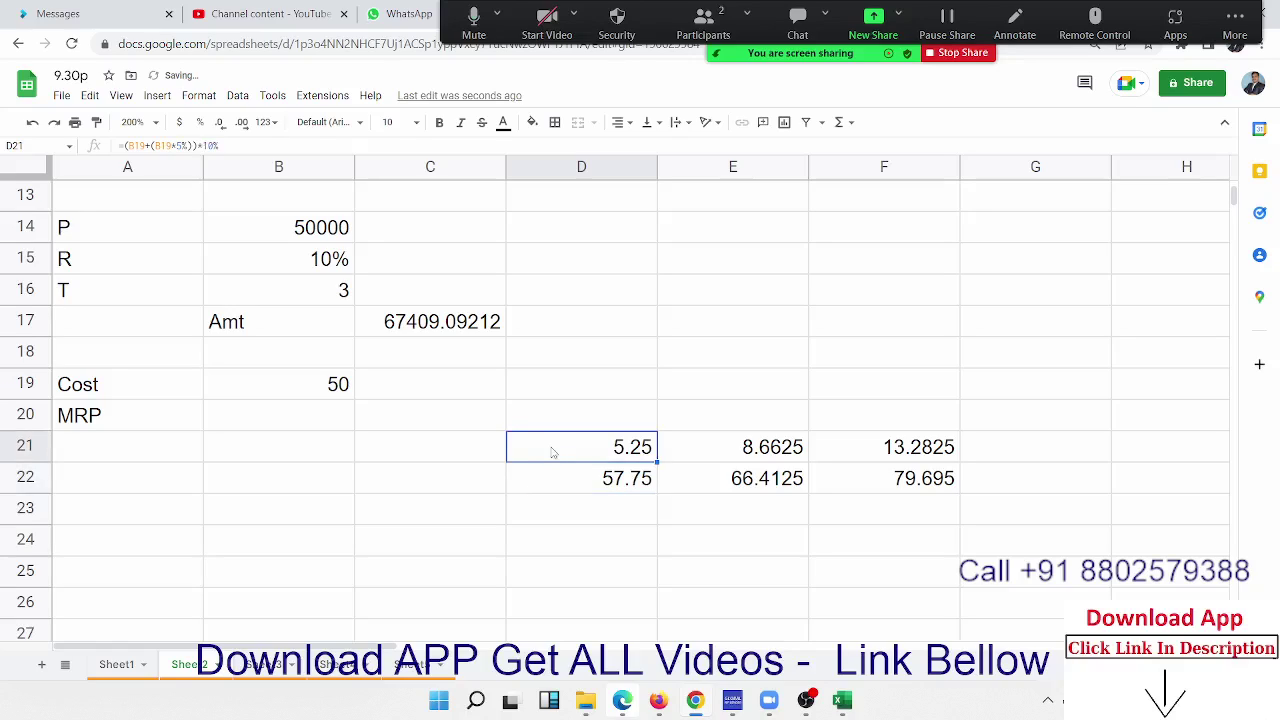
double_click(551, 452)
drag(520, 444, 794, 463)
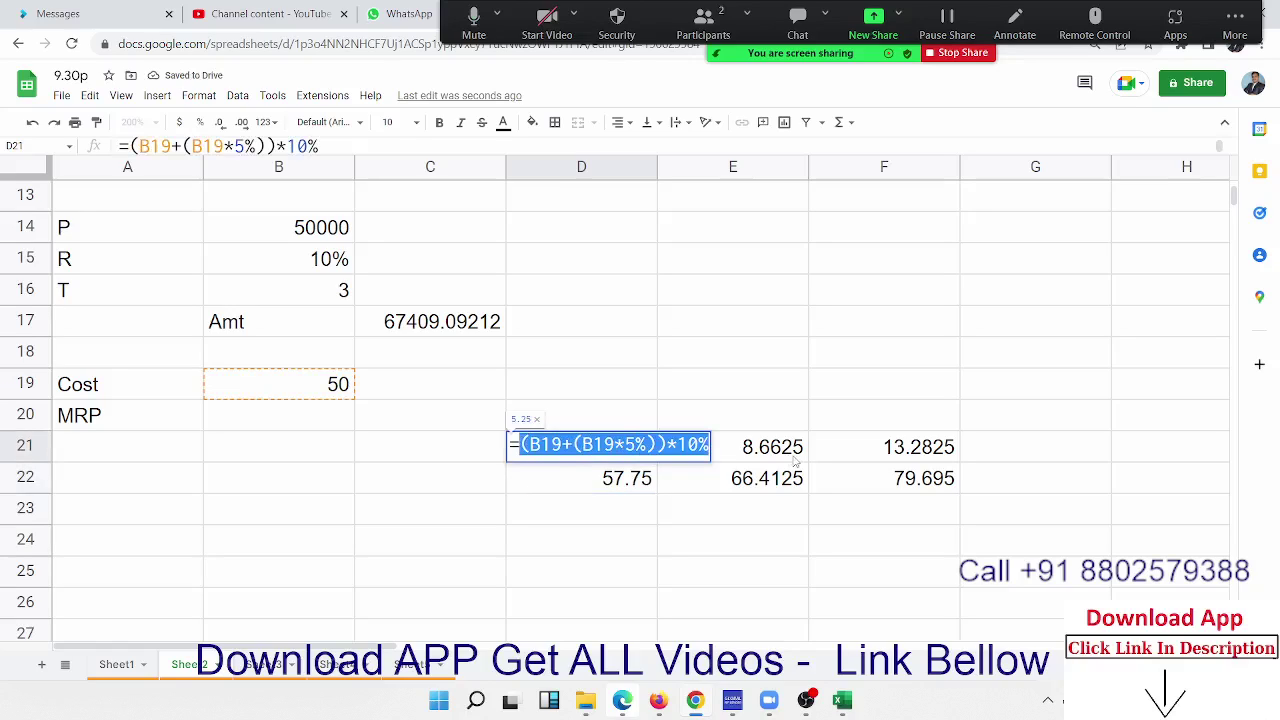
key(Escape)
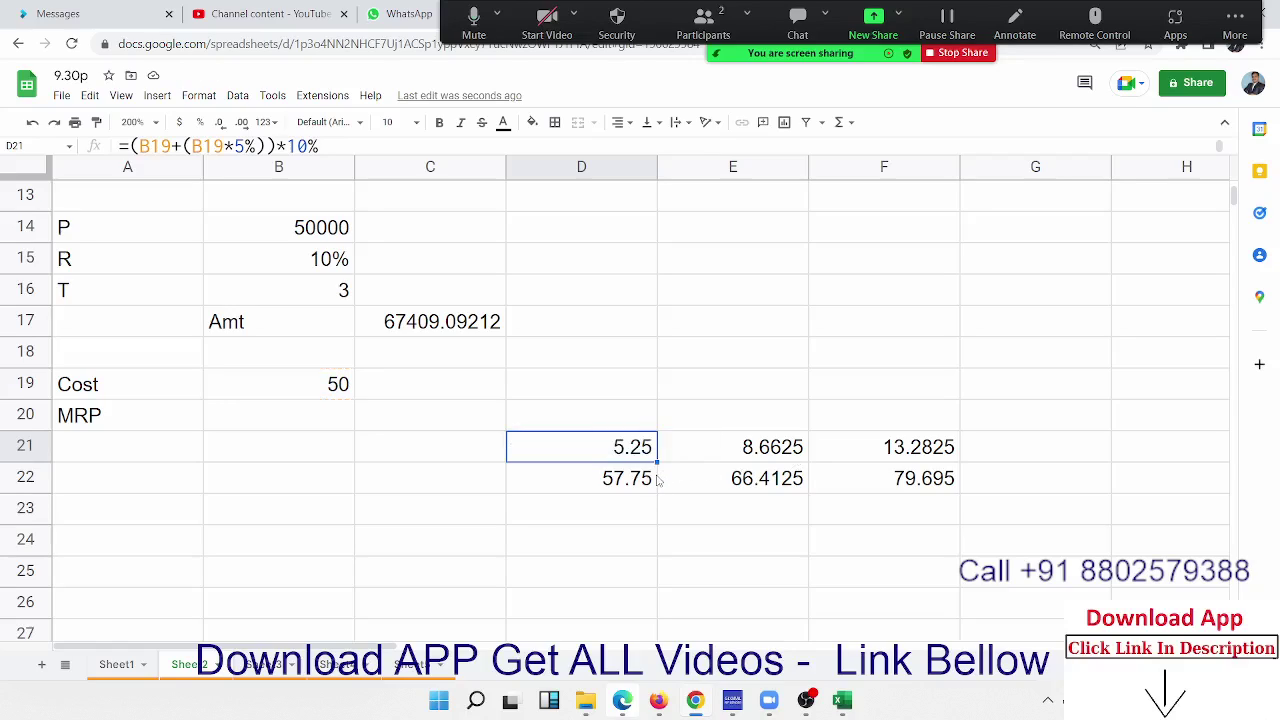
key(Down)
key(F2)
double_click(688, 476)
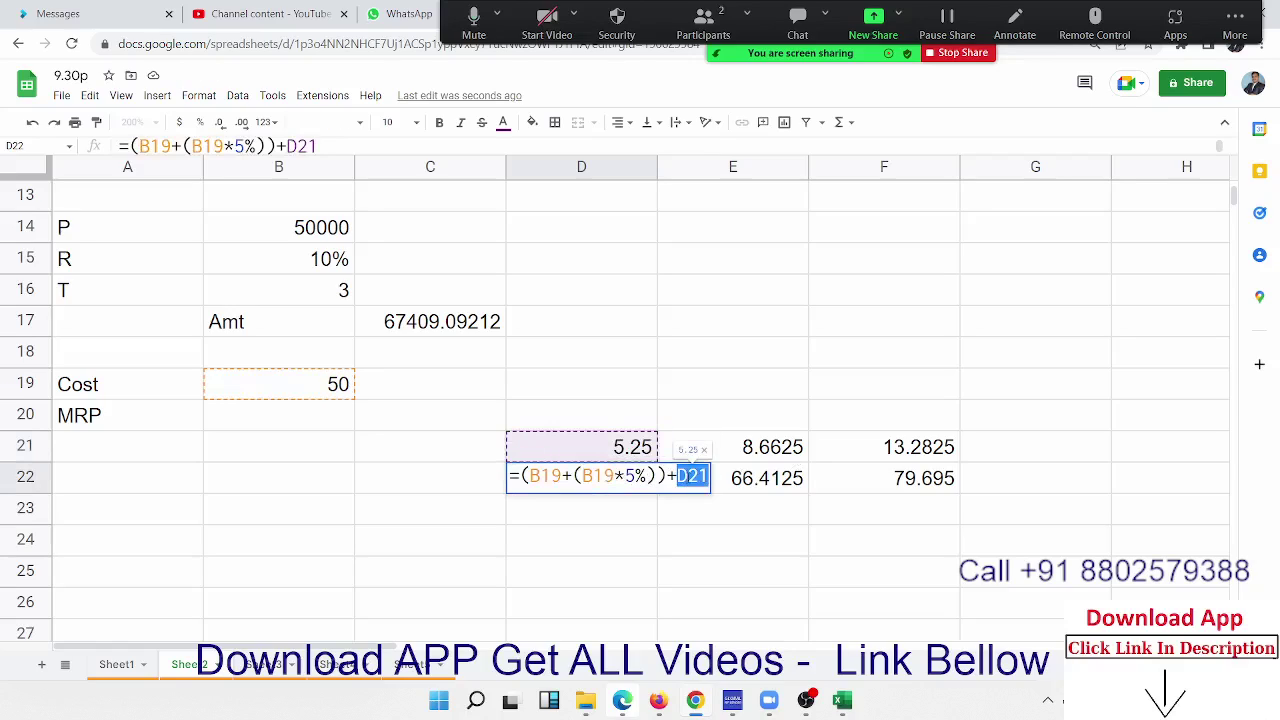
text(()
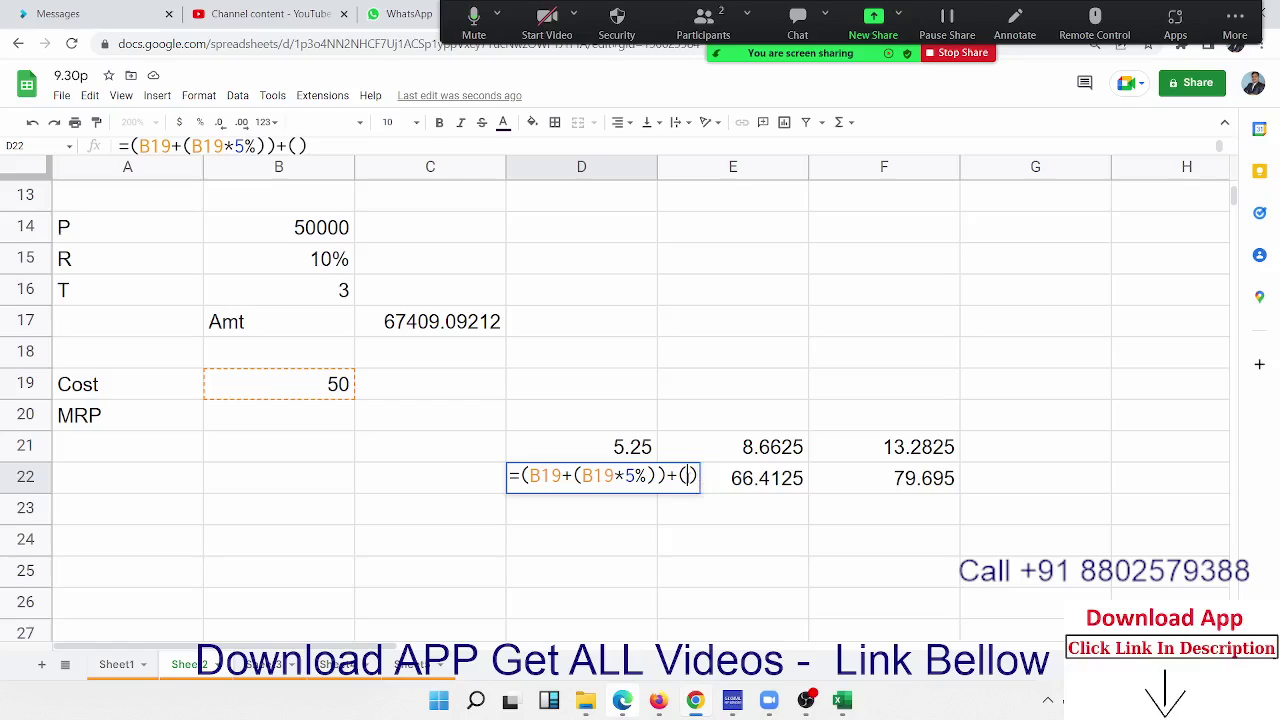
text((B19+(B19*5%))*10%)
key(Return)
key(Up)
key(Up)
key(Delete)
key(Down)
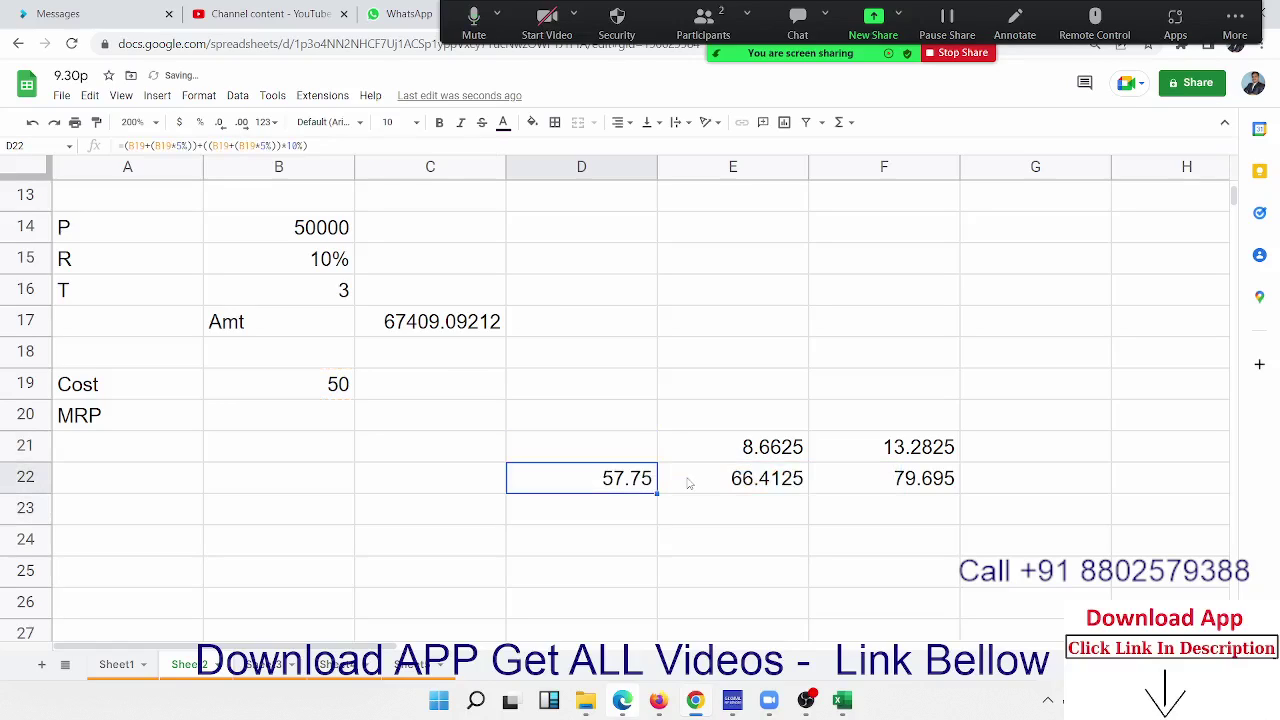
Step: Copy D22's full combined expression for reuse in column E
double_click(640, 480)
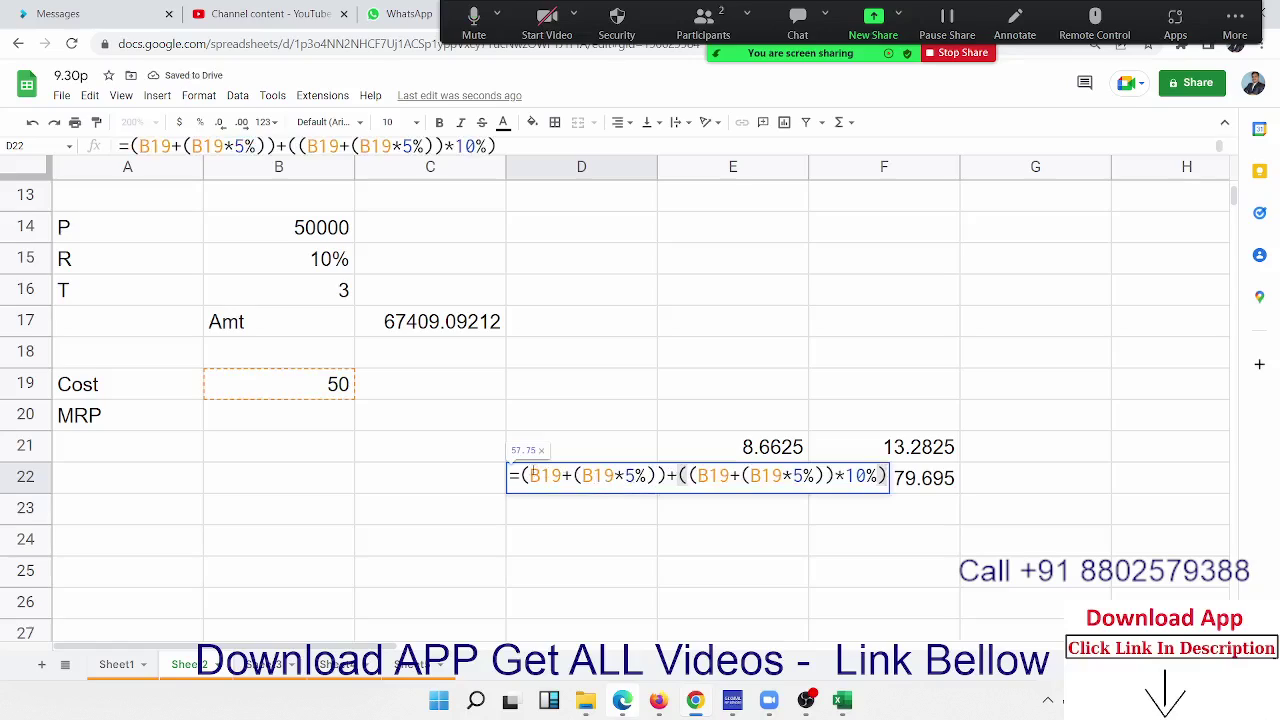
drag(518, 476, 888, 478)
key(ctrl+c)
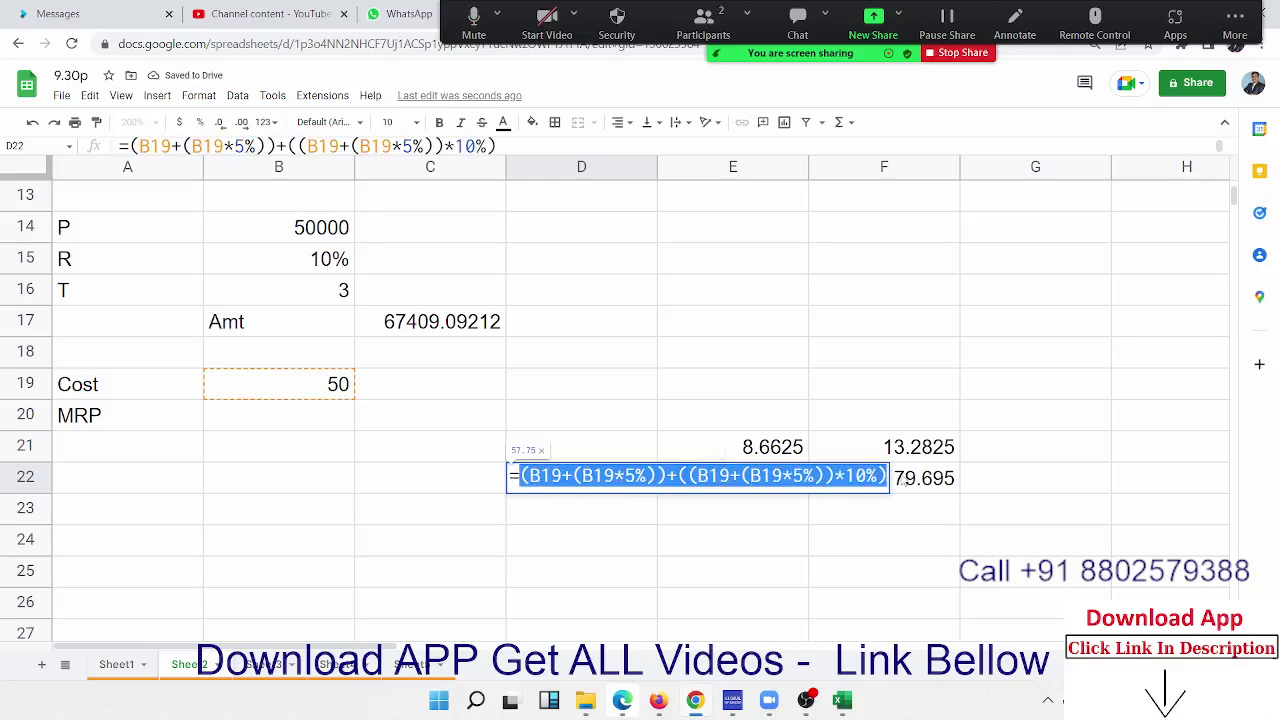
key(Escape)
click(733, 446)
Step: Inline D22's pasted expression into E21's 15% markup and E22's =D22+E21 sum
text(=D22*15%)
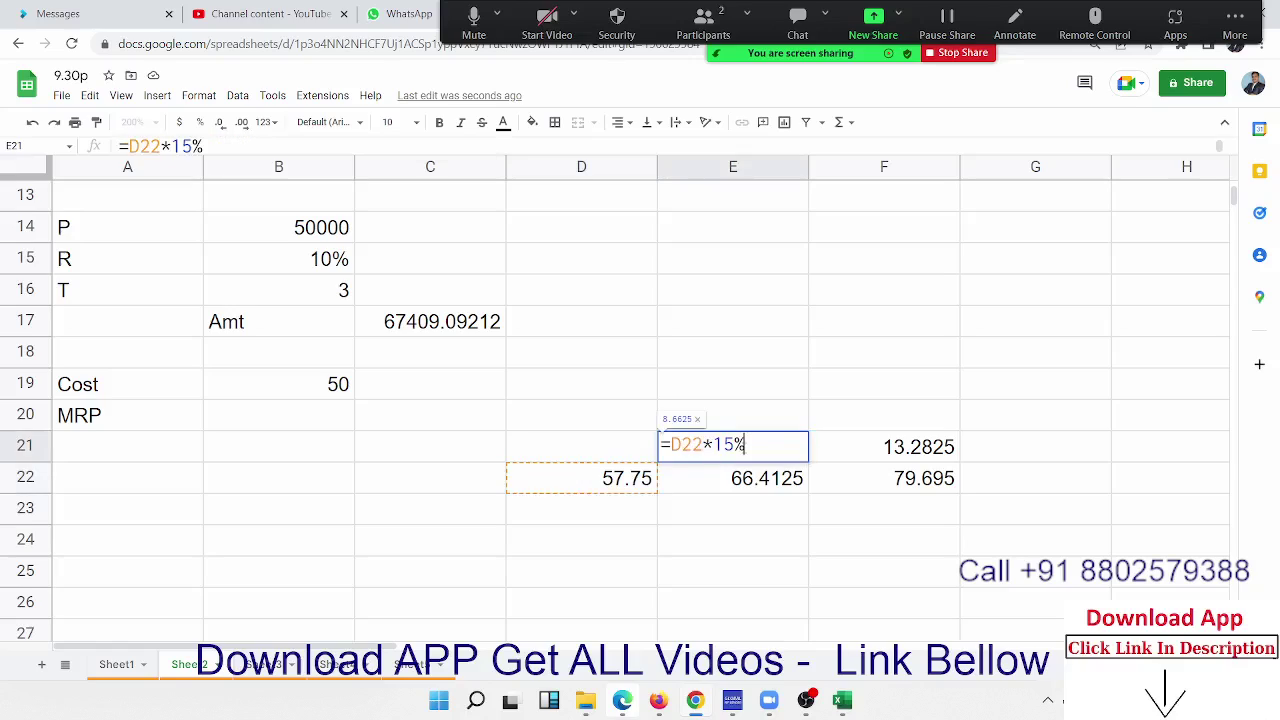
double_click(687, 446)
text(()
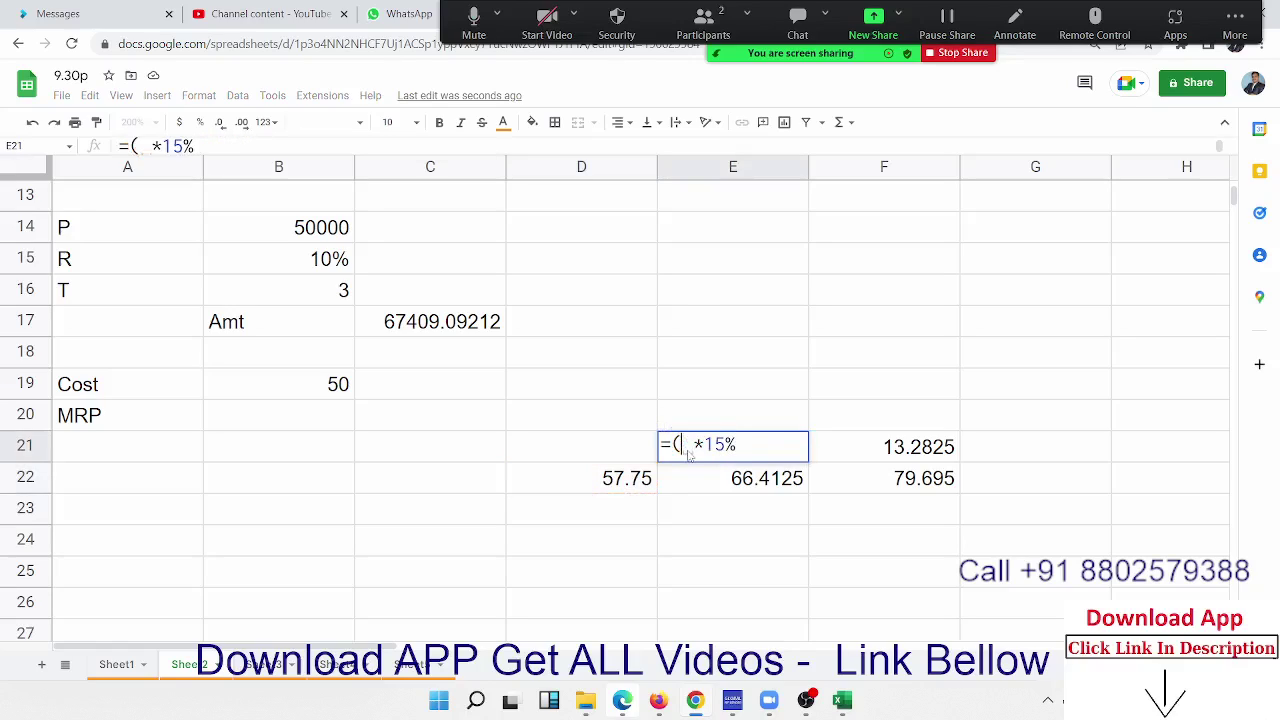
key(ctrl+v)
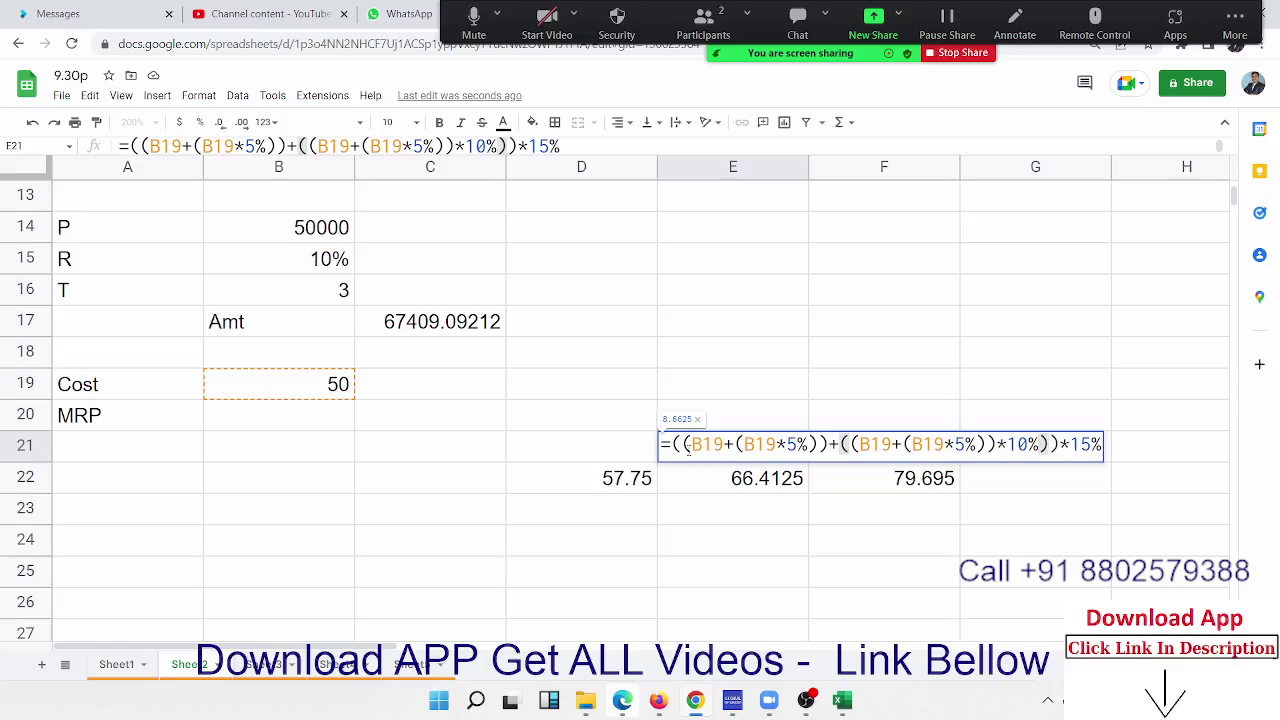
key(Return)
text(=D22+E21)
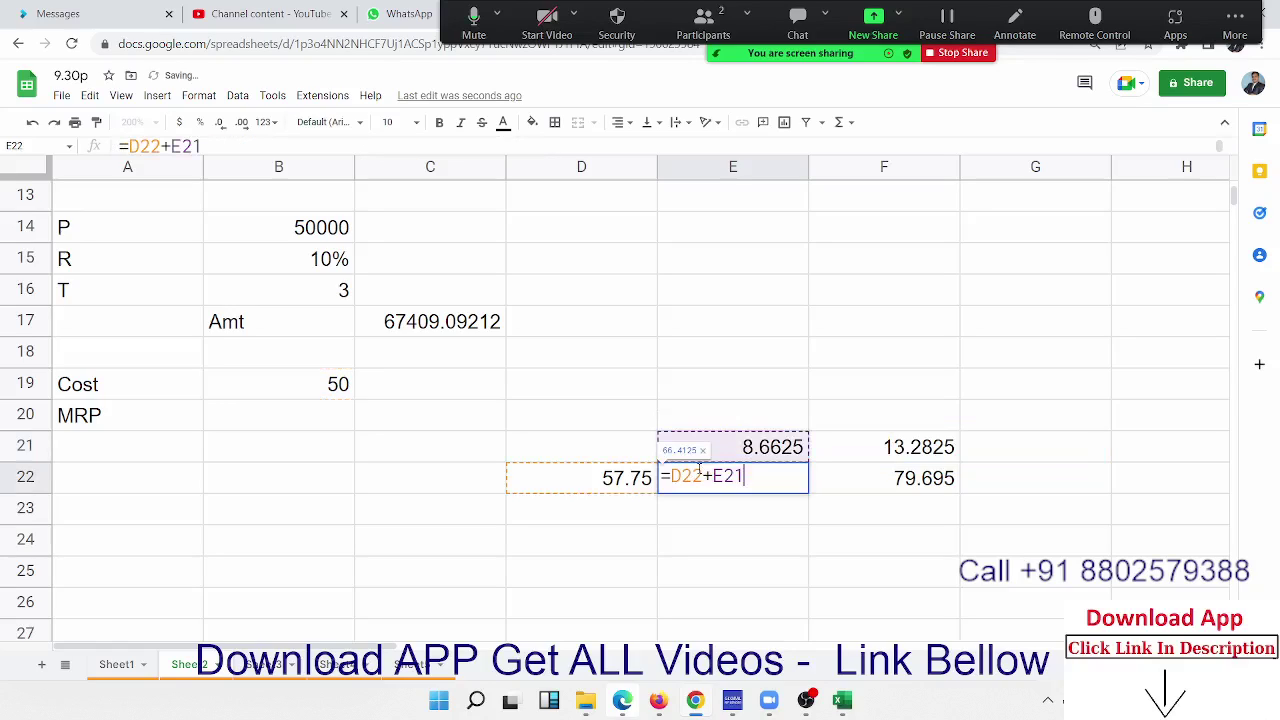
double_click(687, 476)
text(()
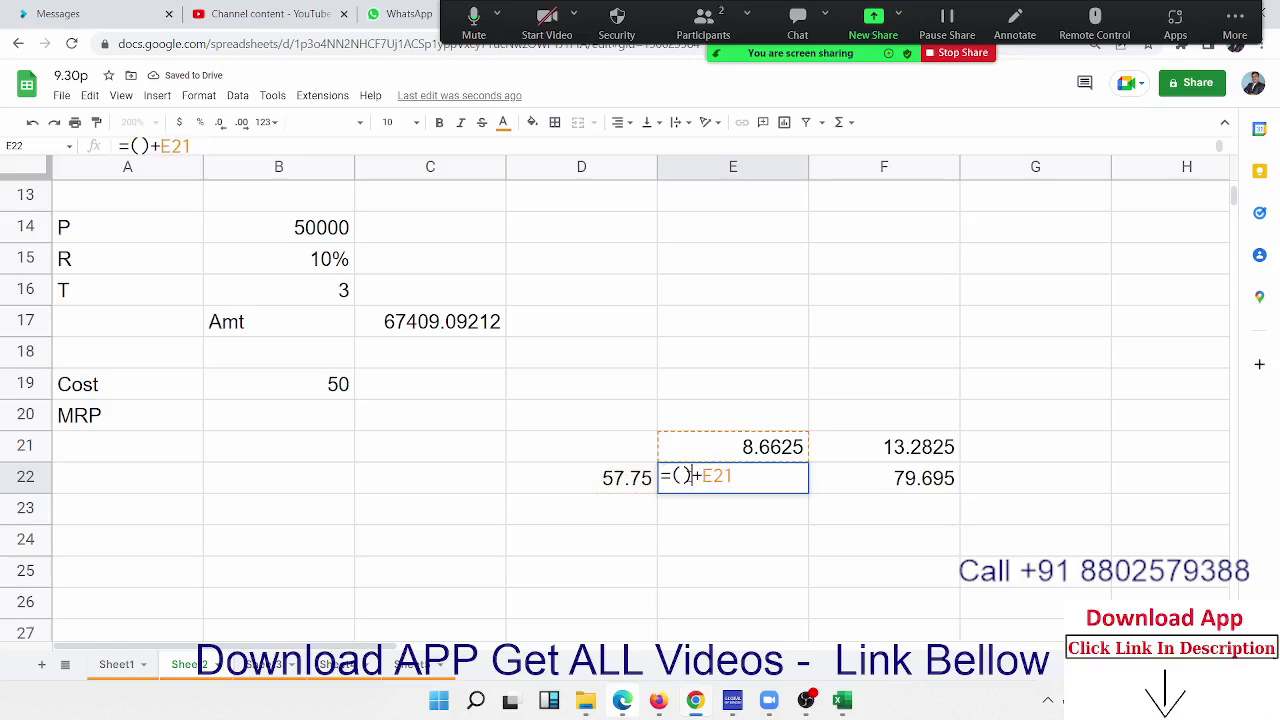
key(ctrl+v)
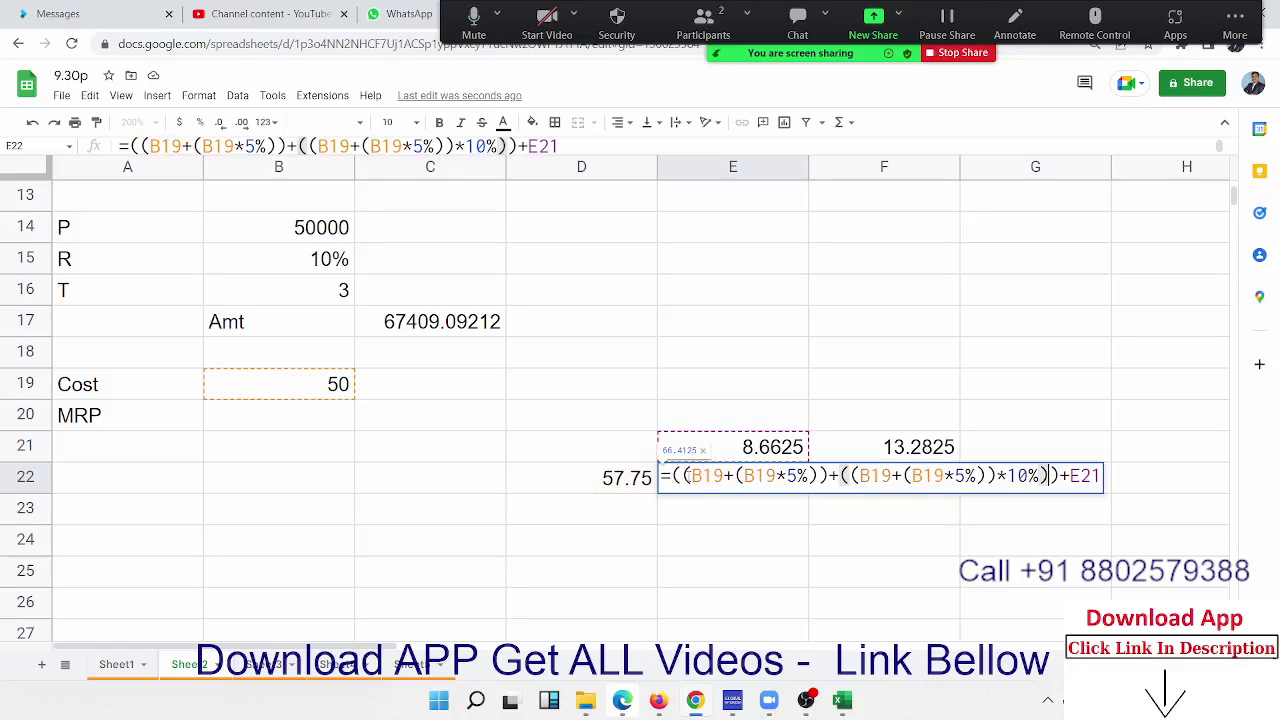
key(shift+Tab)
Step: Replace the E21 reference in E22 with E21's pasted 15% expression, then clear E21
click(688, 482)
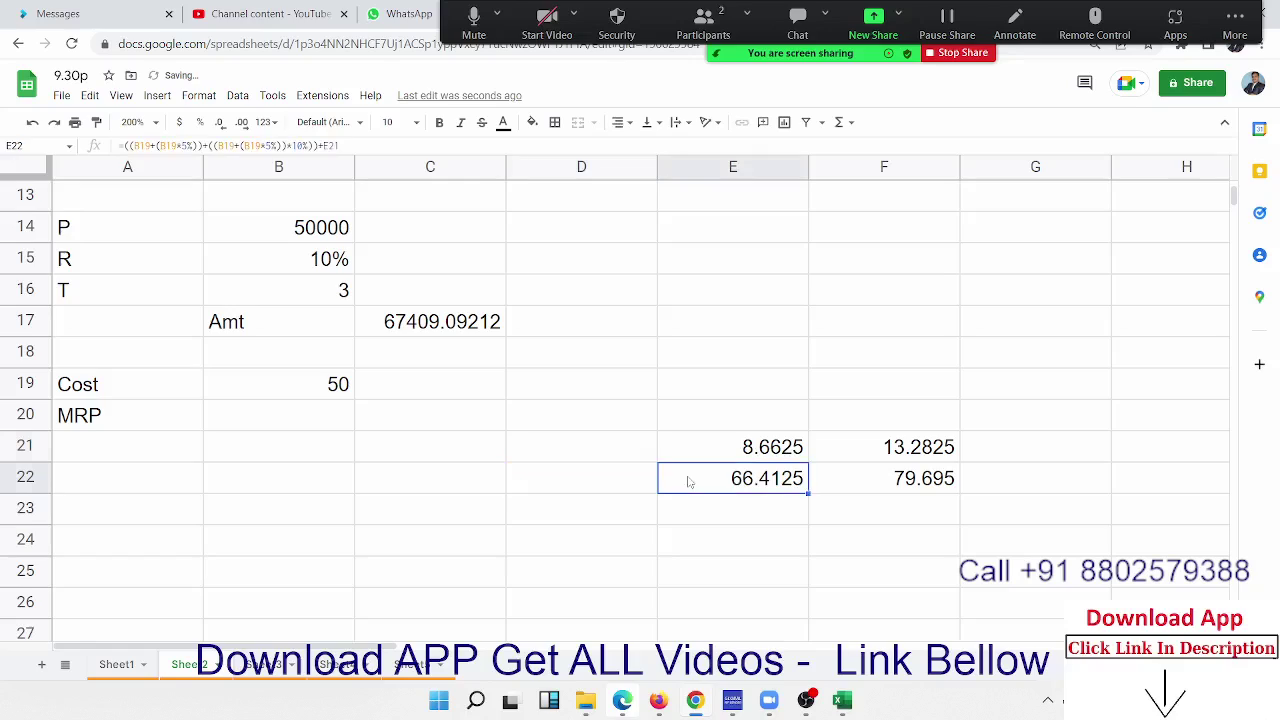
key(Up)
double_click(716, 452)
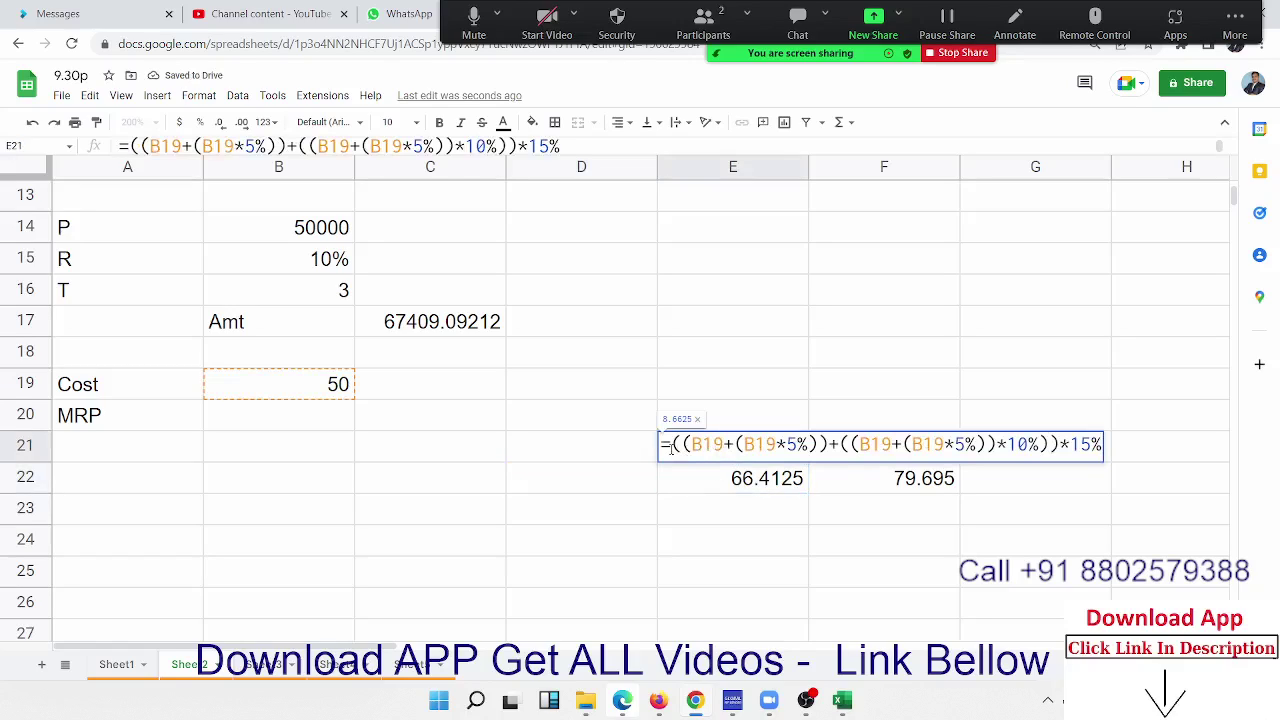
drag(671, 445, 1278, 463)
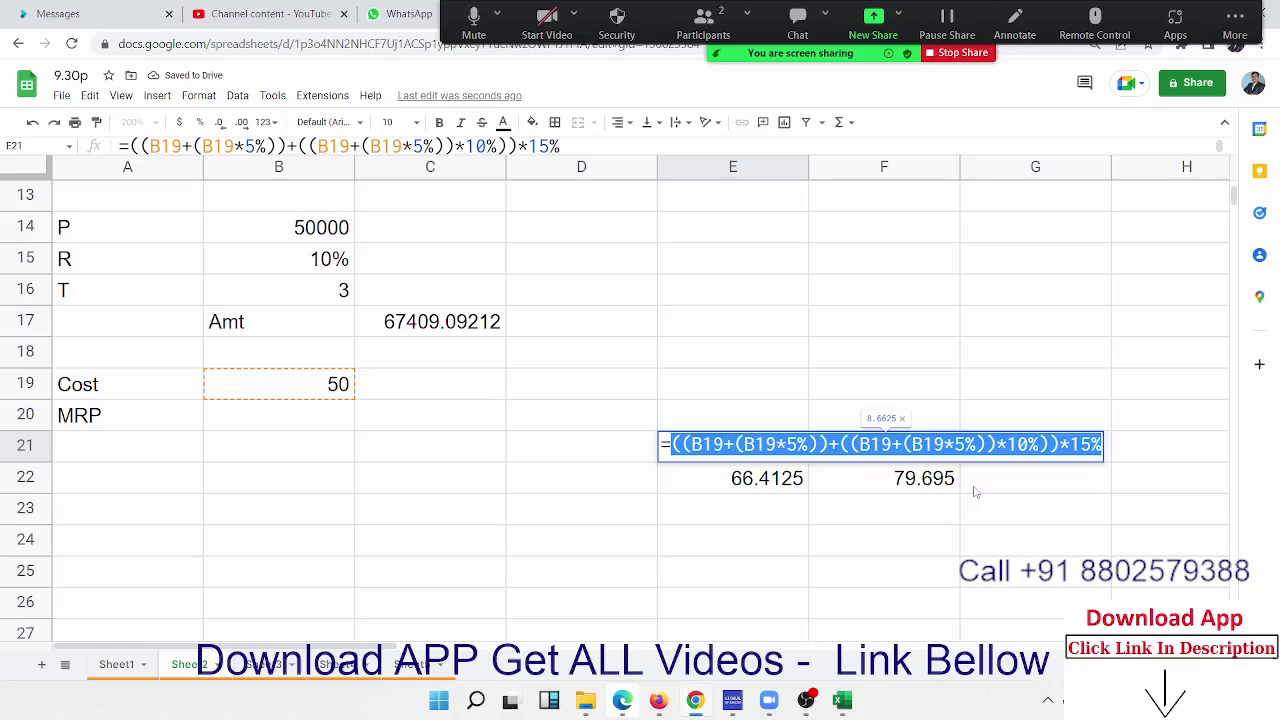
key(ctrl+c)
key(Escape)
click(756, 492)
key(Return)
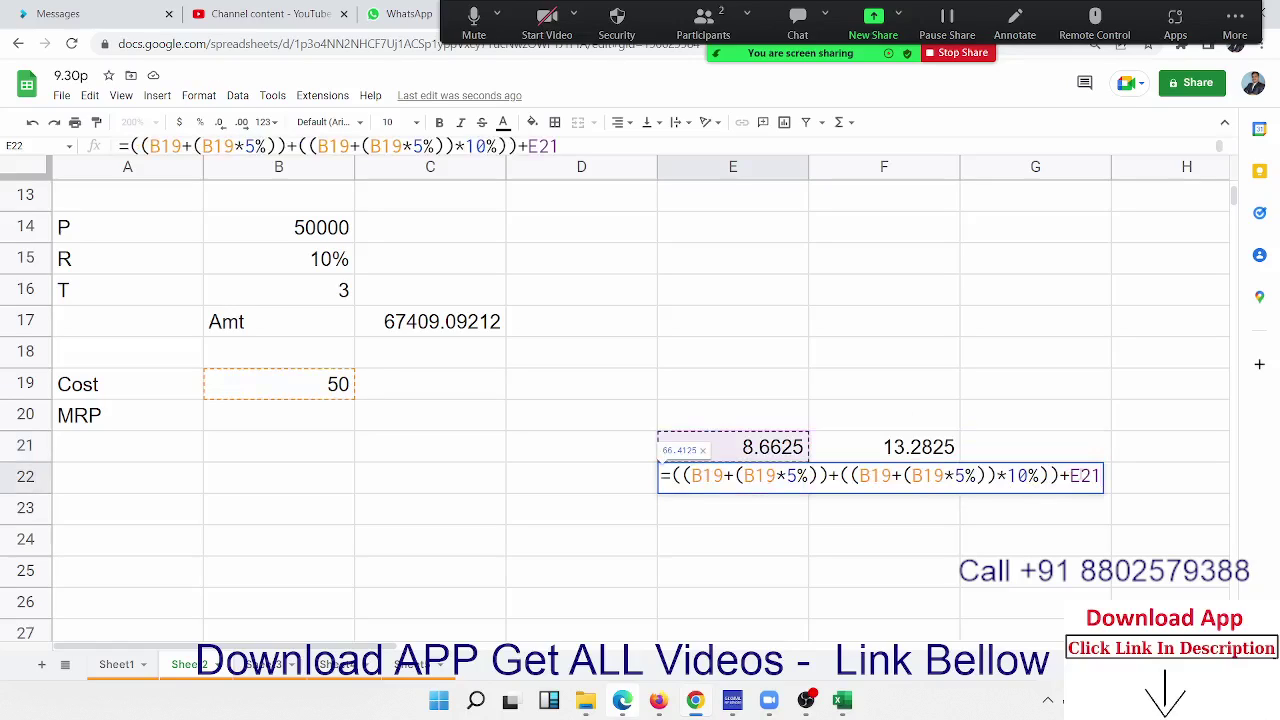
double_click(1084, 476)
text(()
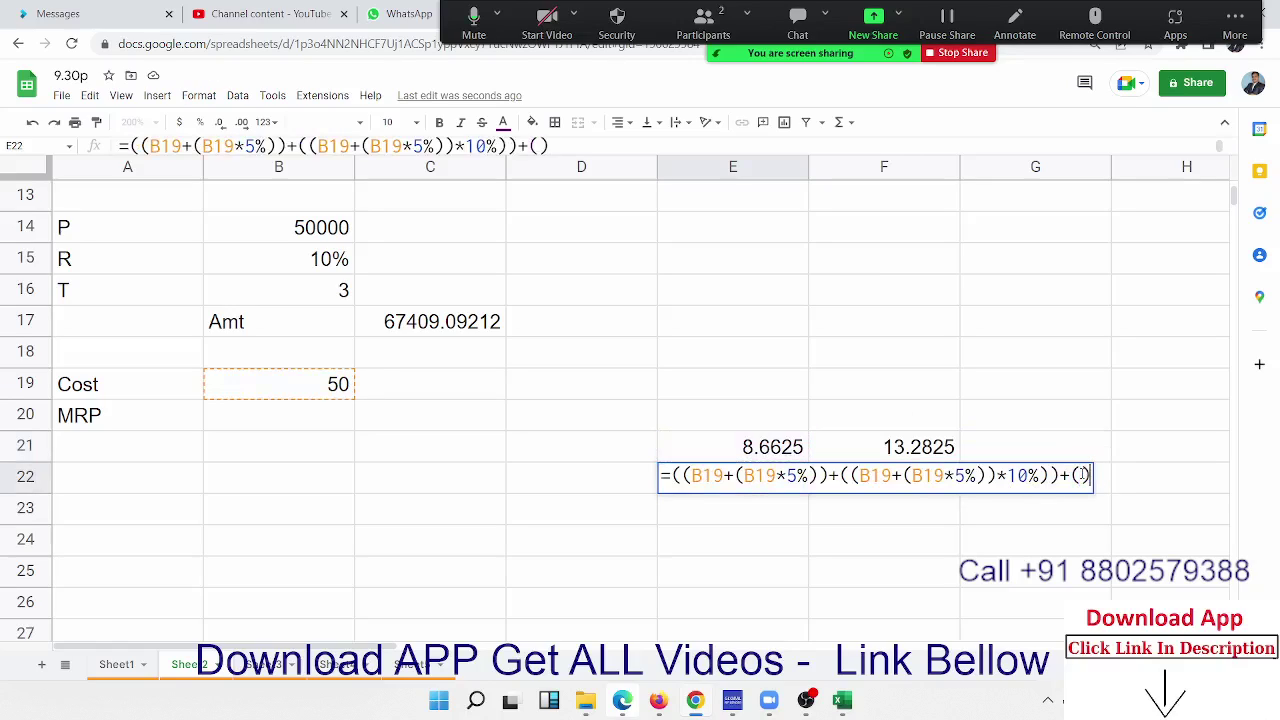
key(ctrl+v)
text(*15%)
key(Return)
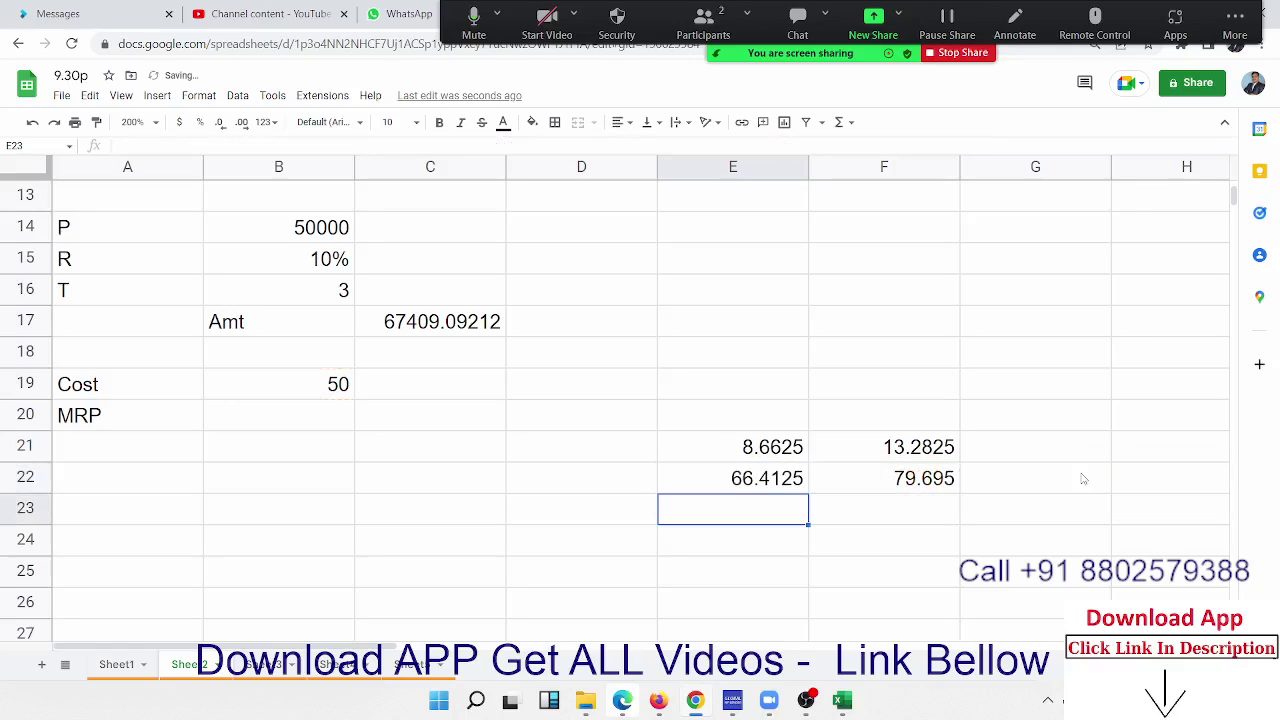
key(Up)
key(Up)
key(Down)
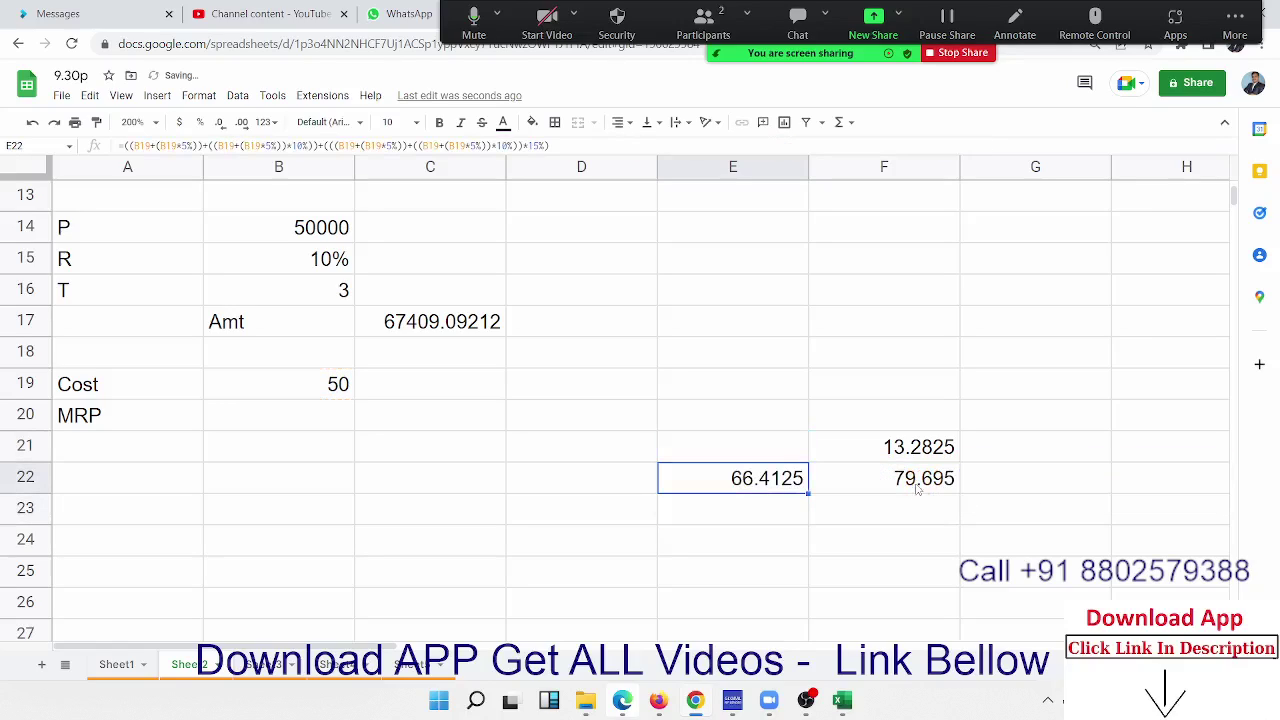
Step: Copy E22's combined expression and start editing F21's formula
double_click(770, 480)
mouse_move(978, 502)
mouse_down()
mouse_move(846, 477)
mouse_move(668, 477)
mouse_up()
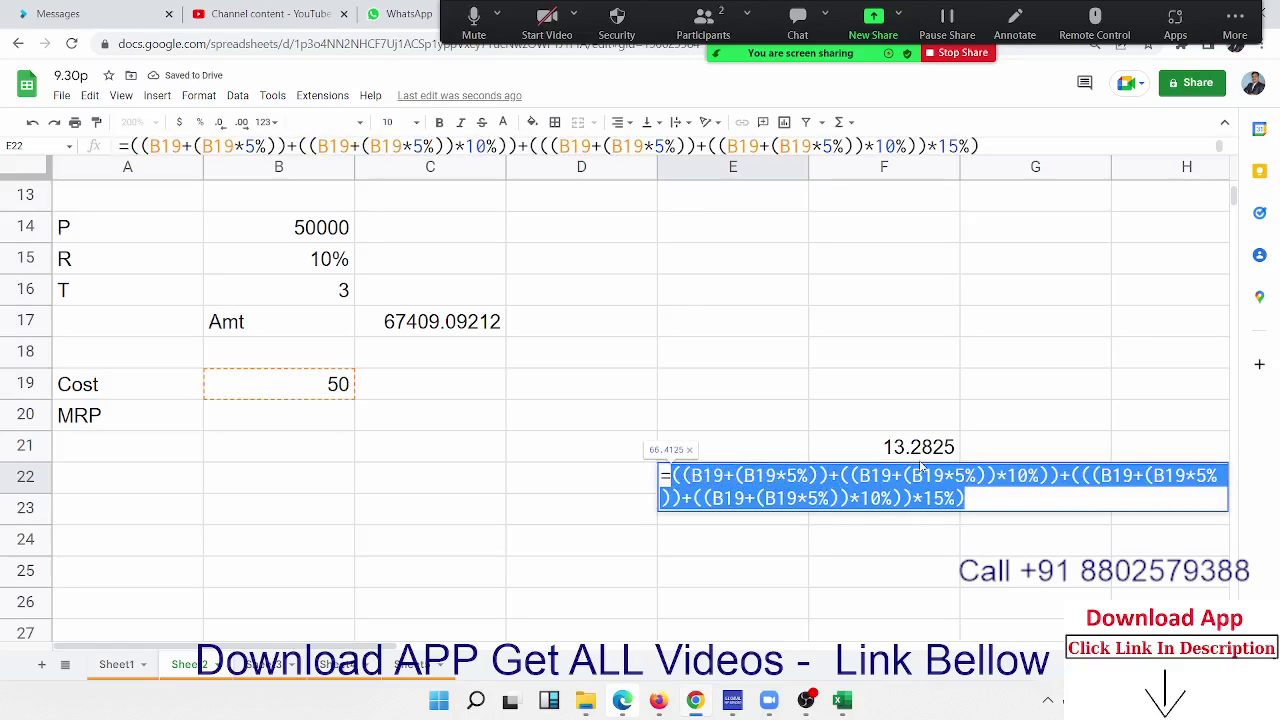
key(Escape)
click(843, 450)
double_click(843, 450)
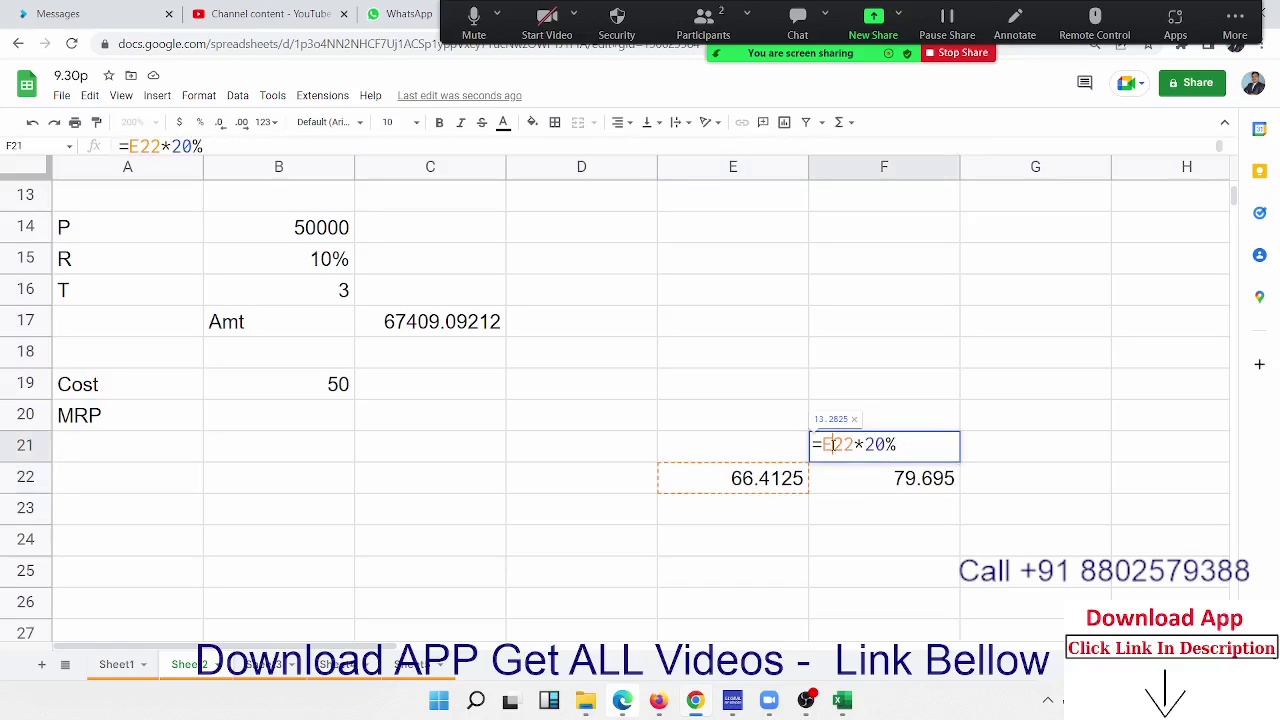
Step: Replace the E22 reference in F21's formula with E22's expression in parentheses, giving 13.2825
double_click(833, 444)
text(()
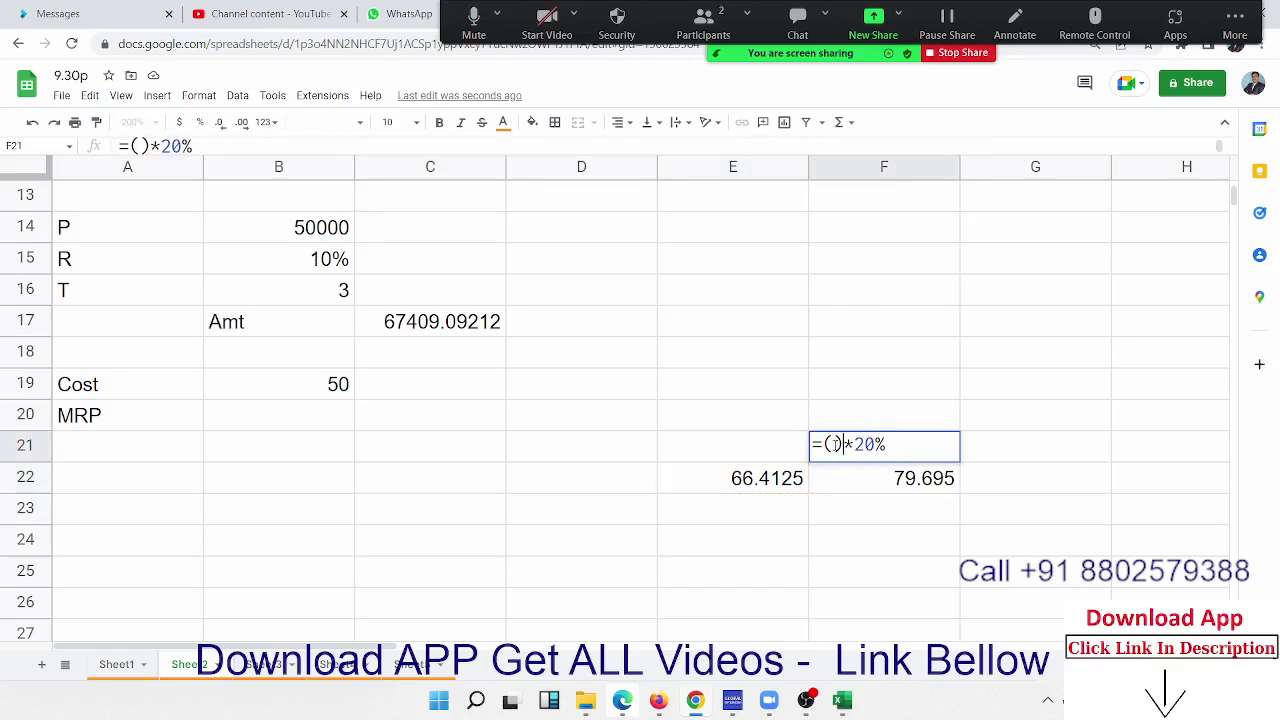
key(ctrl+v)
key(Return)
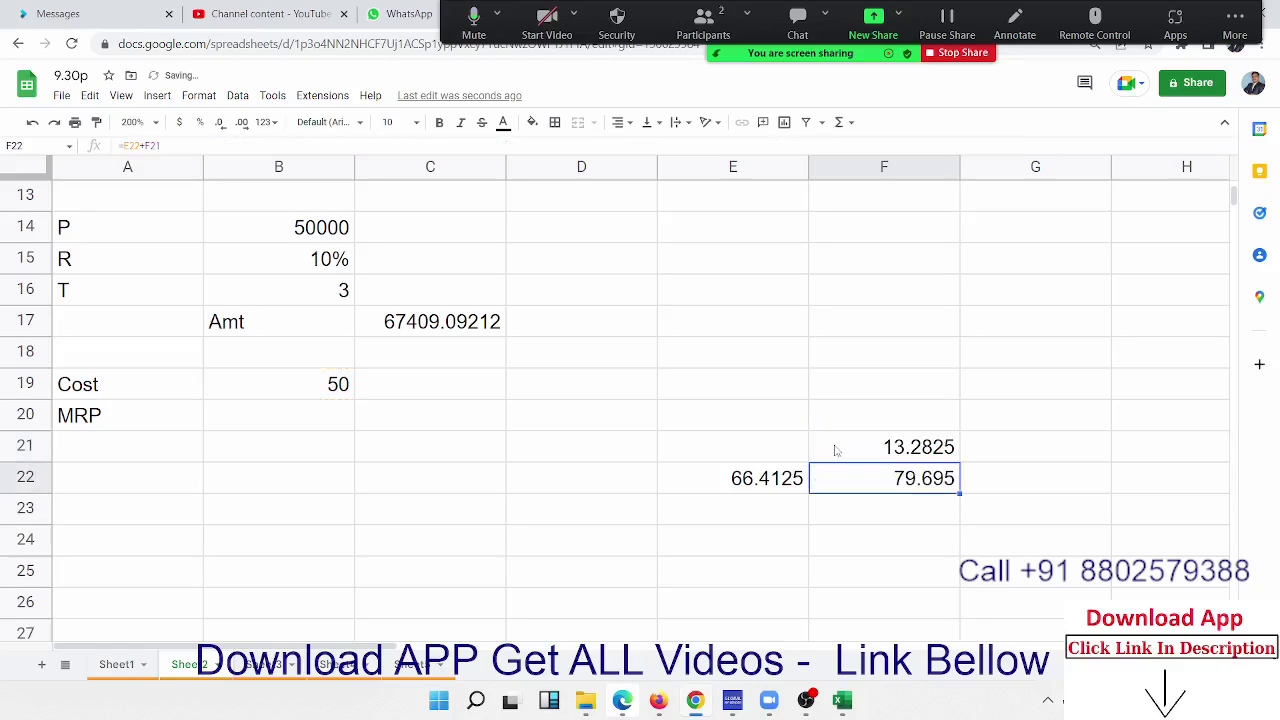
Step: Inline E22's expression into F22's formula, giving 79.695, then clear helper cell E22
double_click(853, 481)
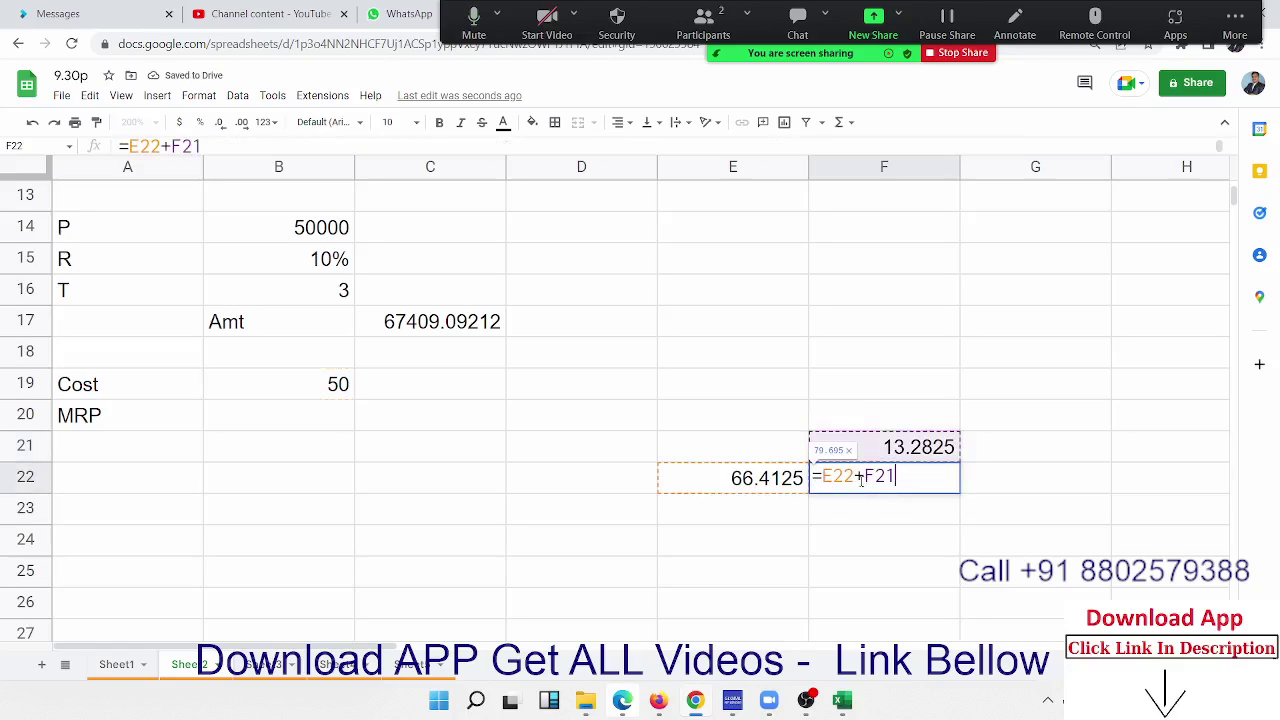
double_click(828, 477)
text())
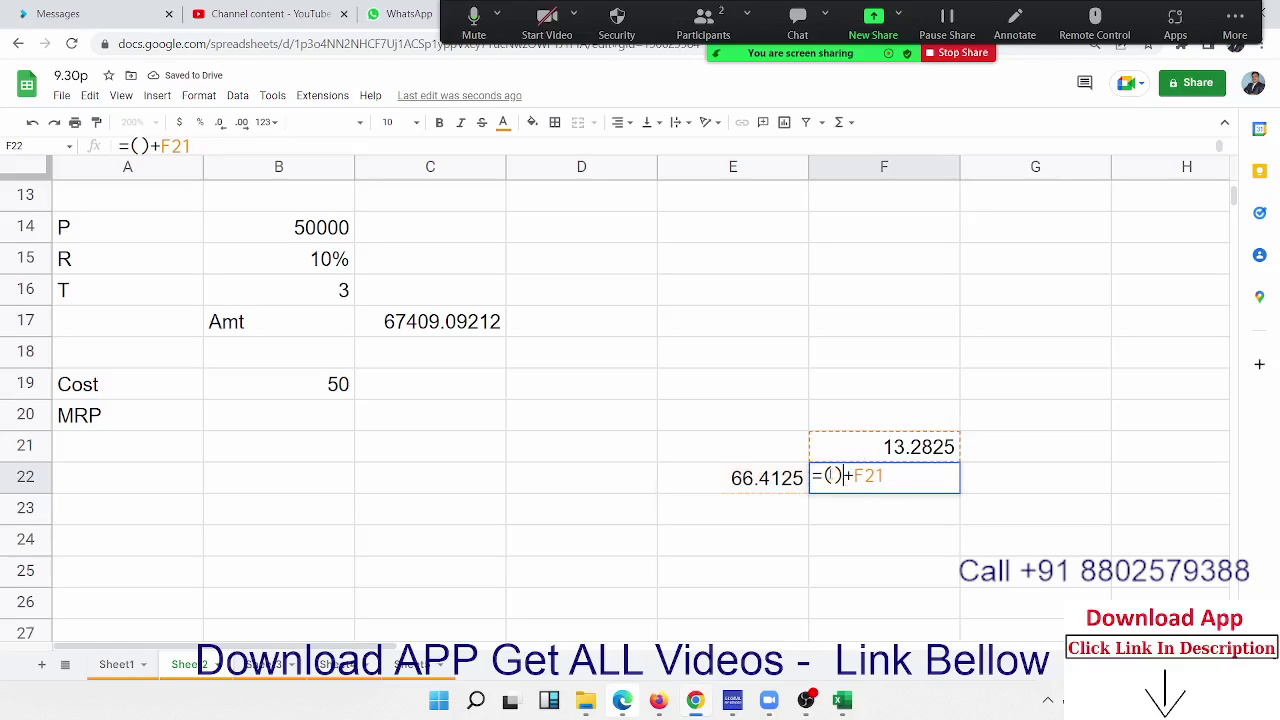
key(ctrl+v)
key(Return)
key(Up)
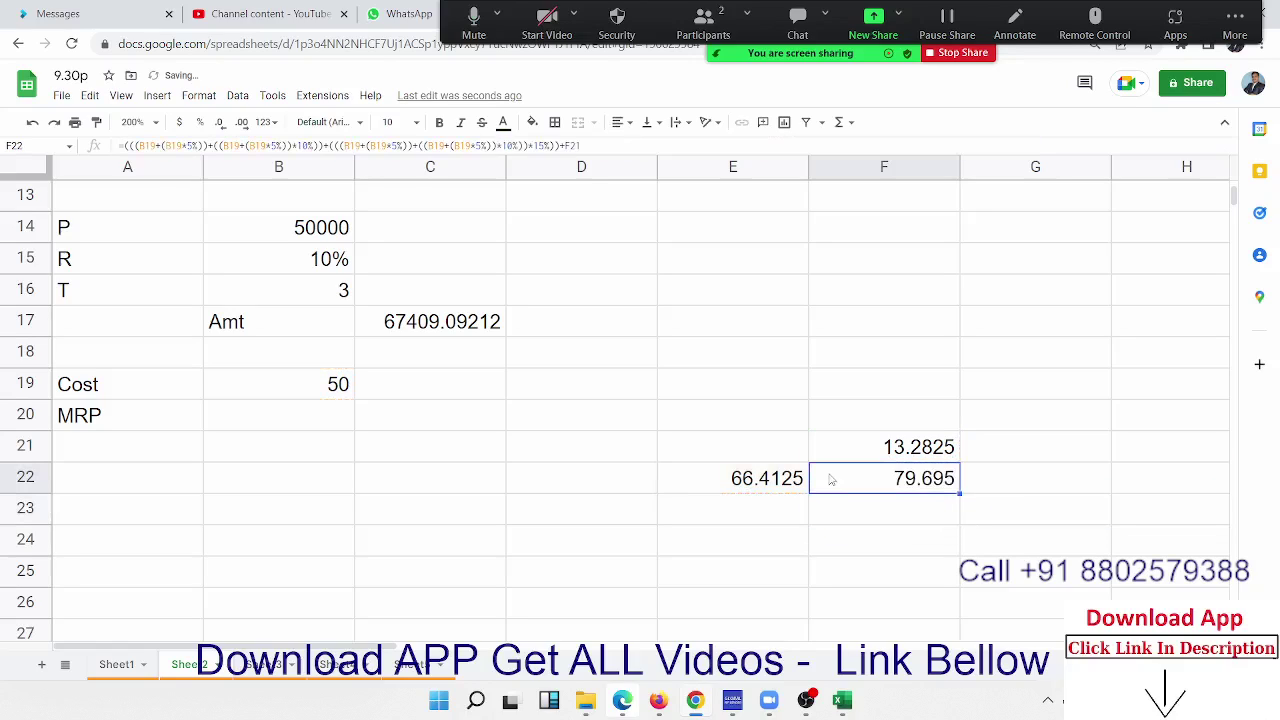
key(Left)
key(Delete)
Step: Substitute F21's whole expression into F22 with *20%, making one nested formula on B19
key(Up)
key(Right)
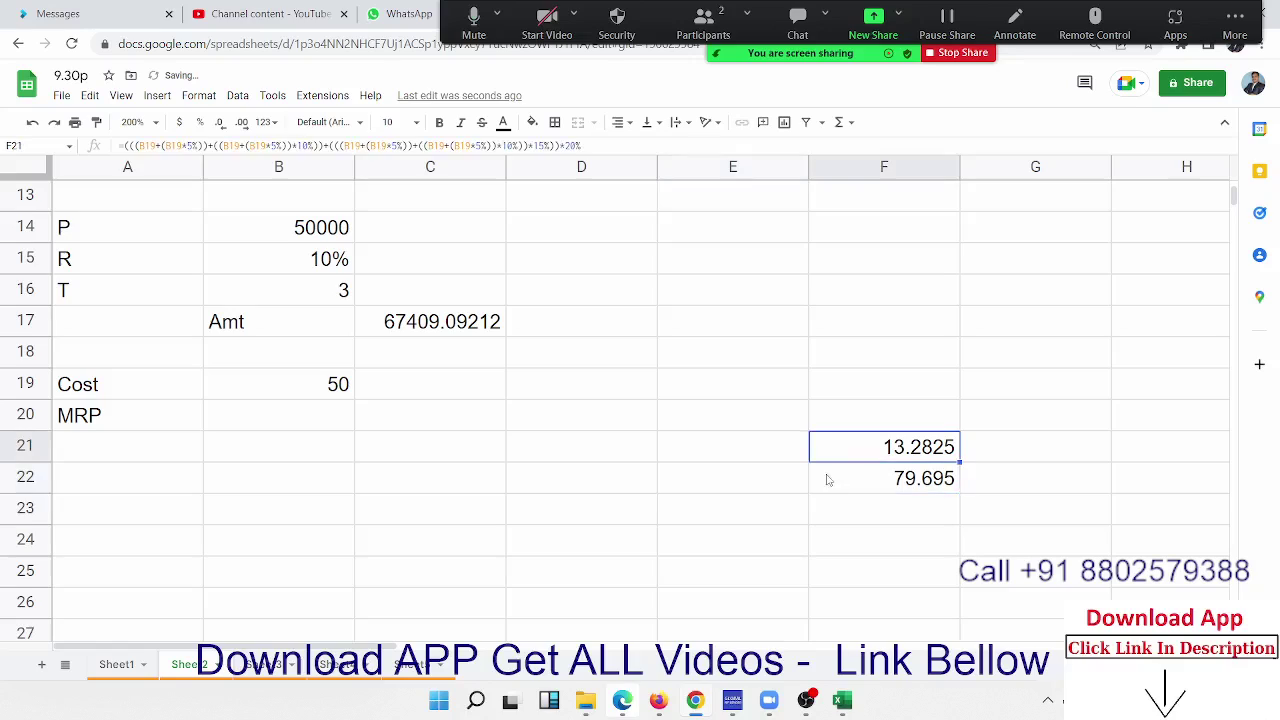
double_click(836, 450)
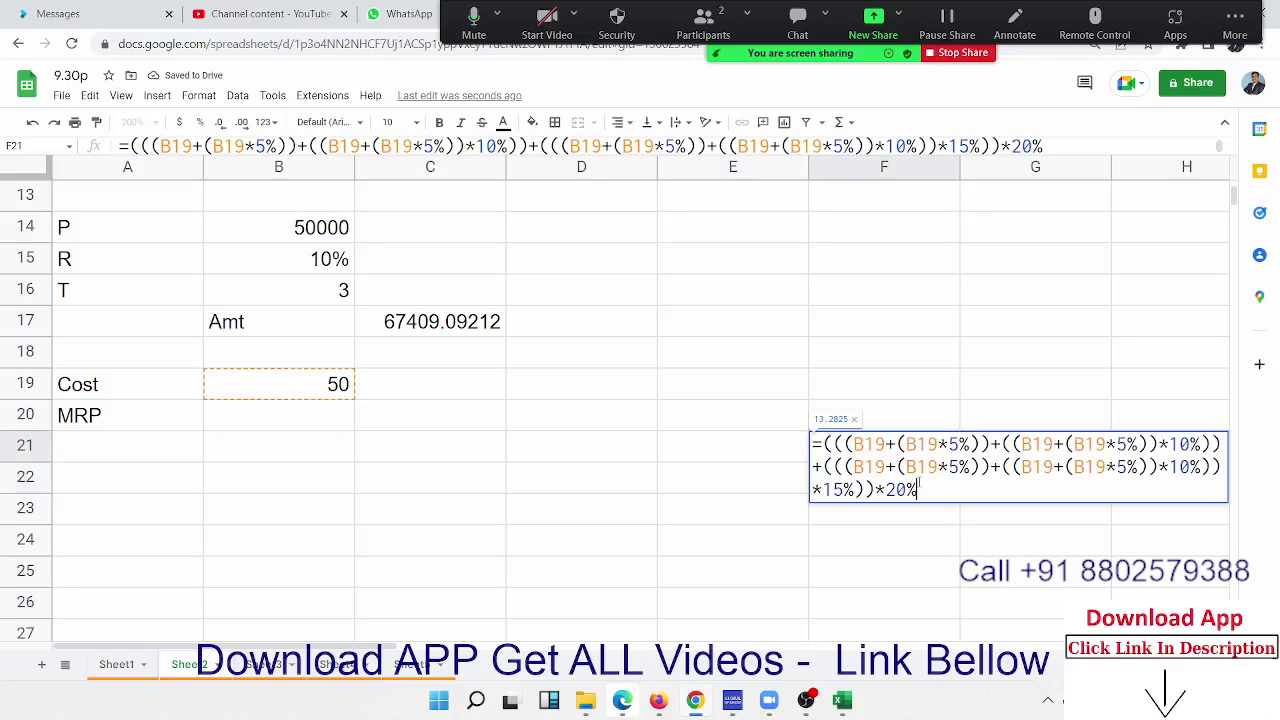
key(ctrl+a)
key(ctrl+c)
key(Escape)
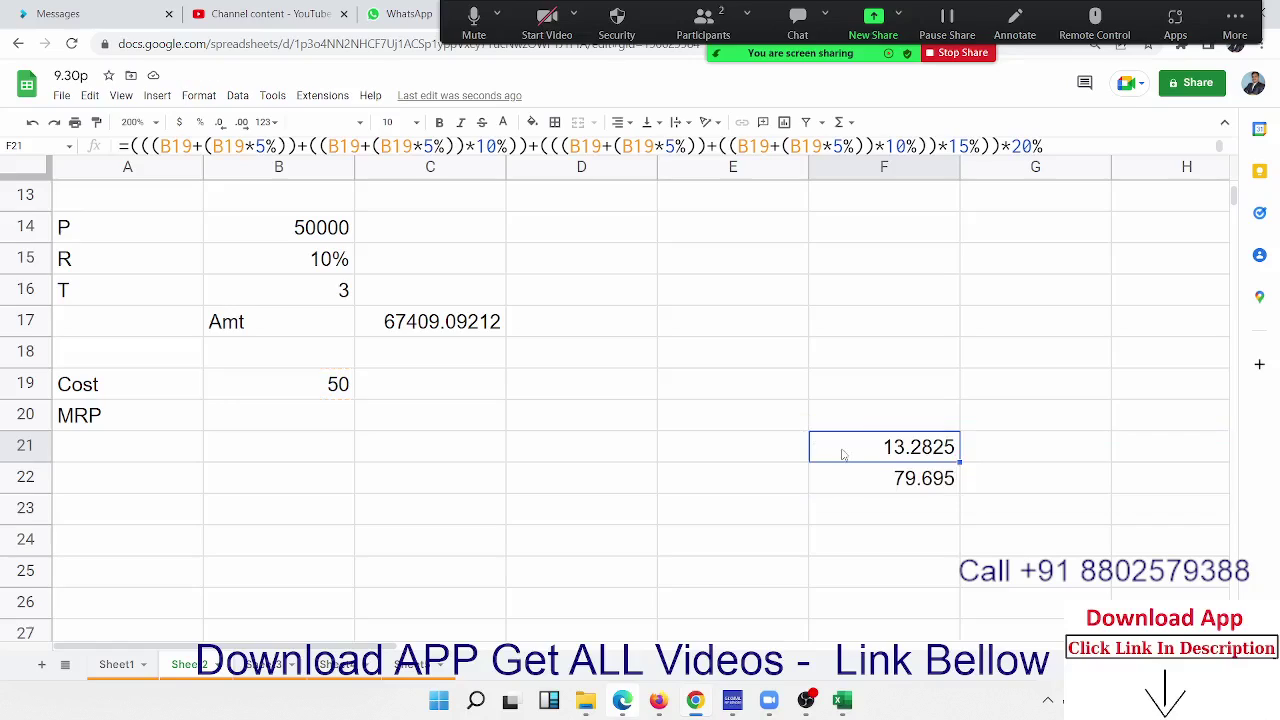
double_click(866, 476)
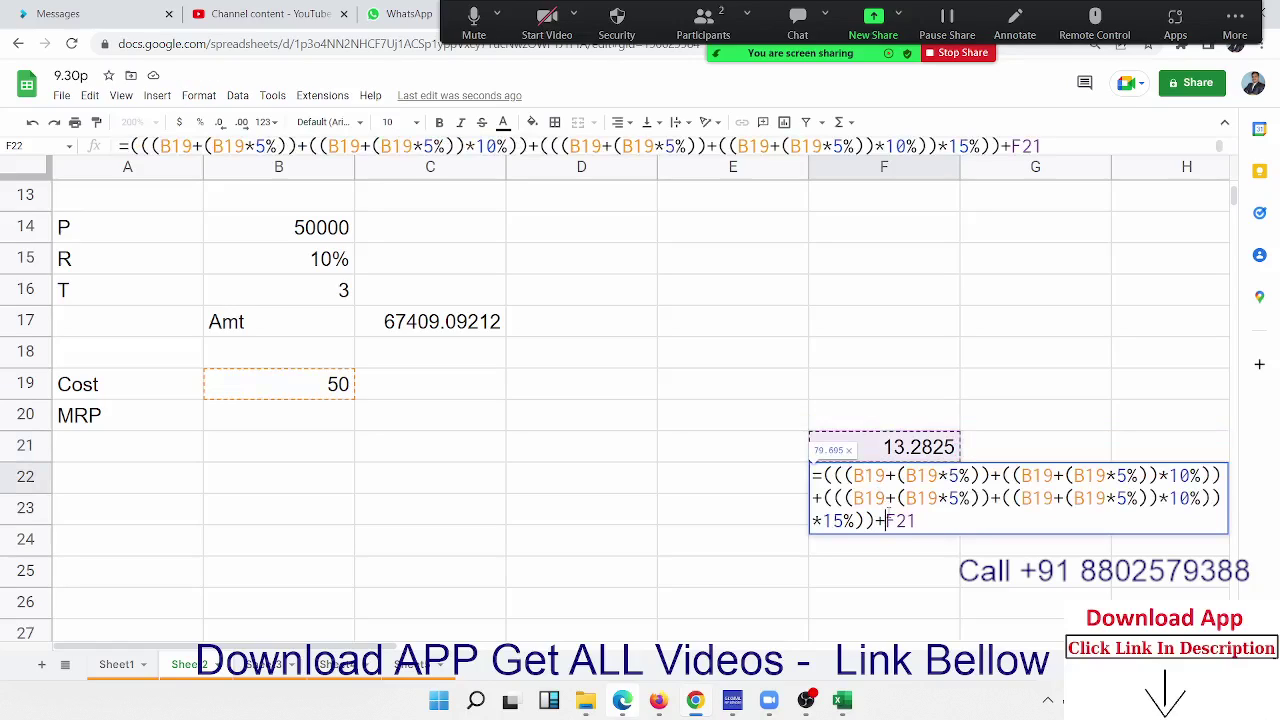
double_click(895, 519)
text(())
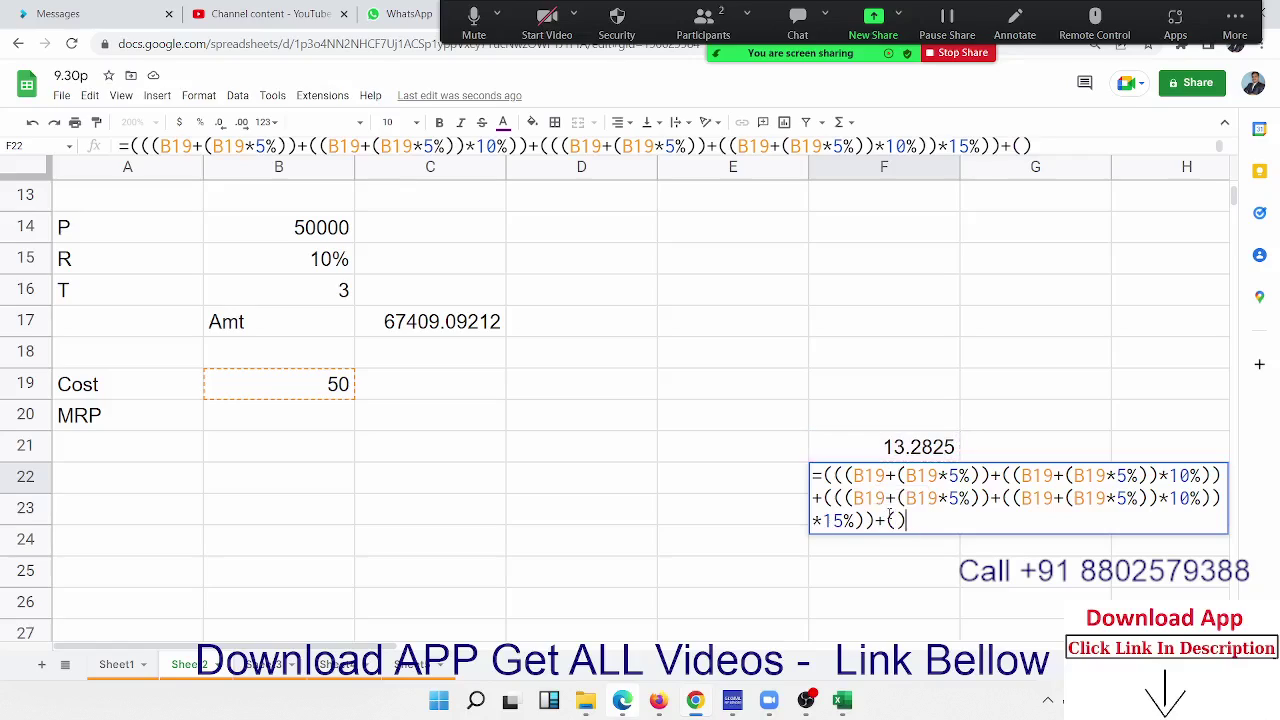
key(ctrl+v)
text(*20%)
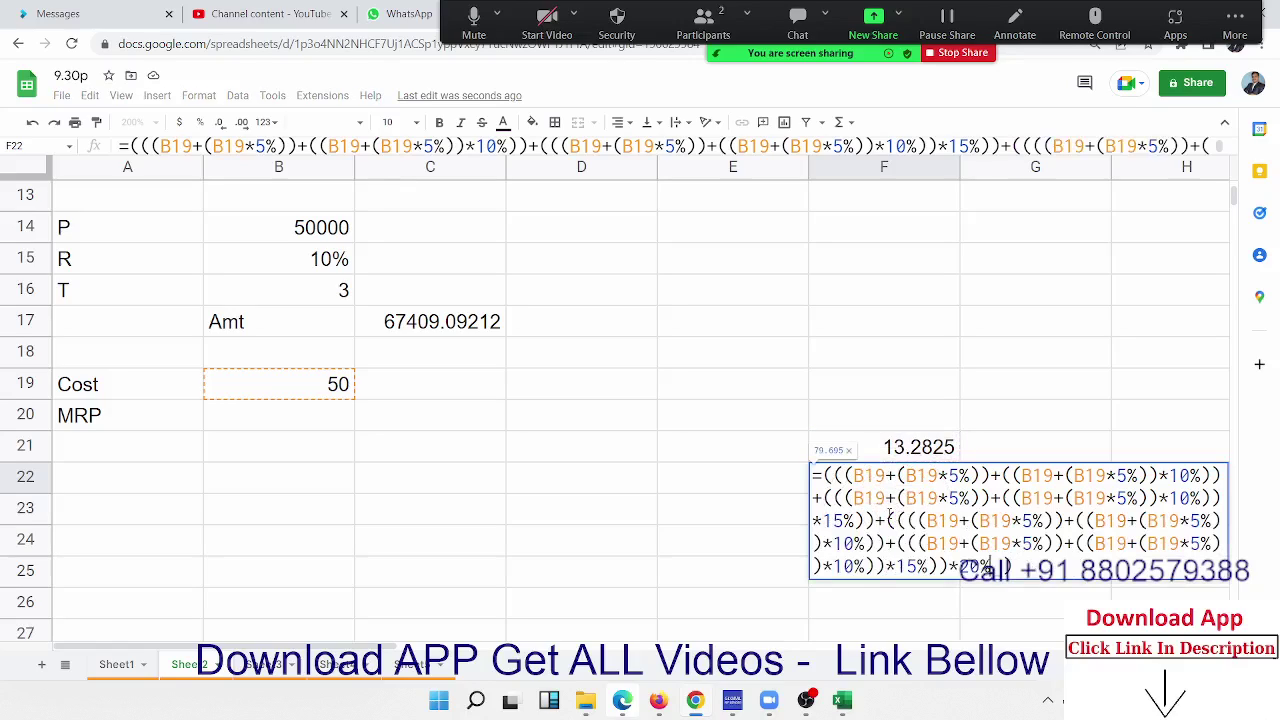
key(Return)
key(Up)
Step: Clear helper F21 and move F22's 79.695 nested formula into MRP cell B20
key(Delete)
key(Down)
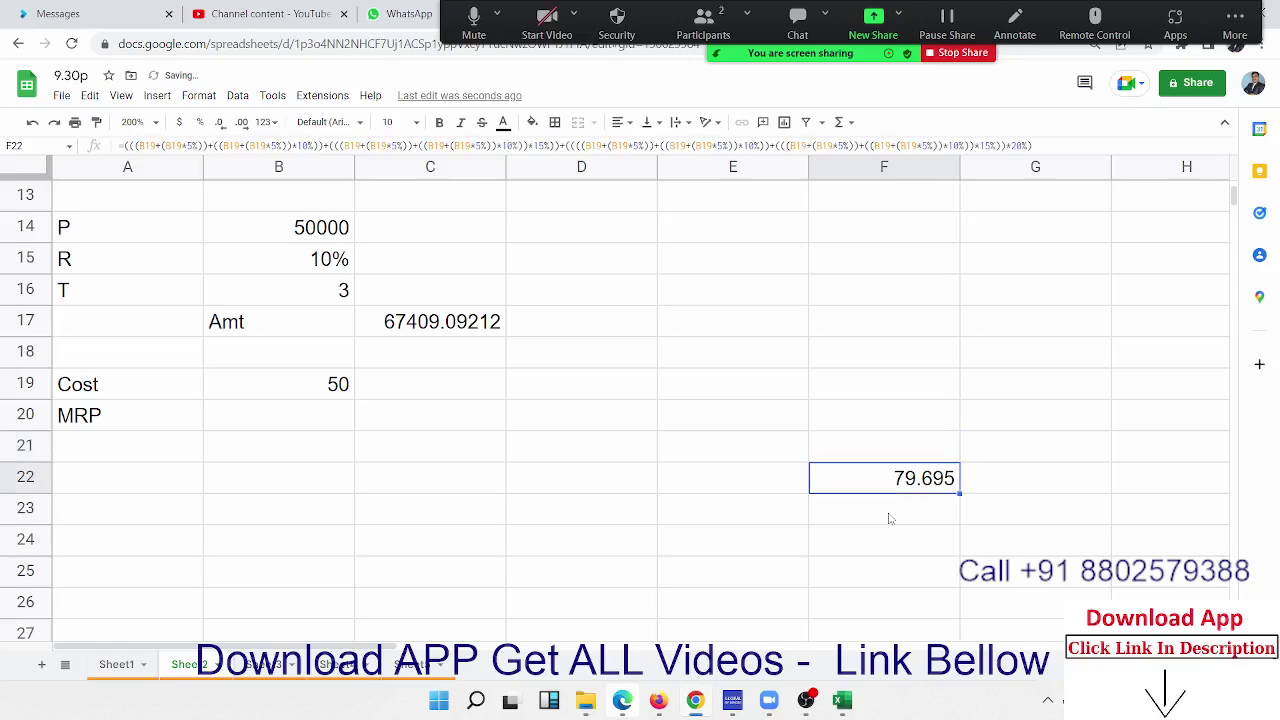
key(ctrl+c)
key(Left)
key(Left)
key(Left)
key(Up)
key(Up)
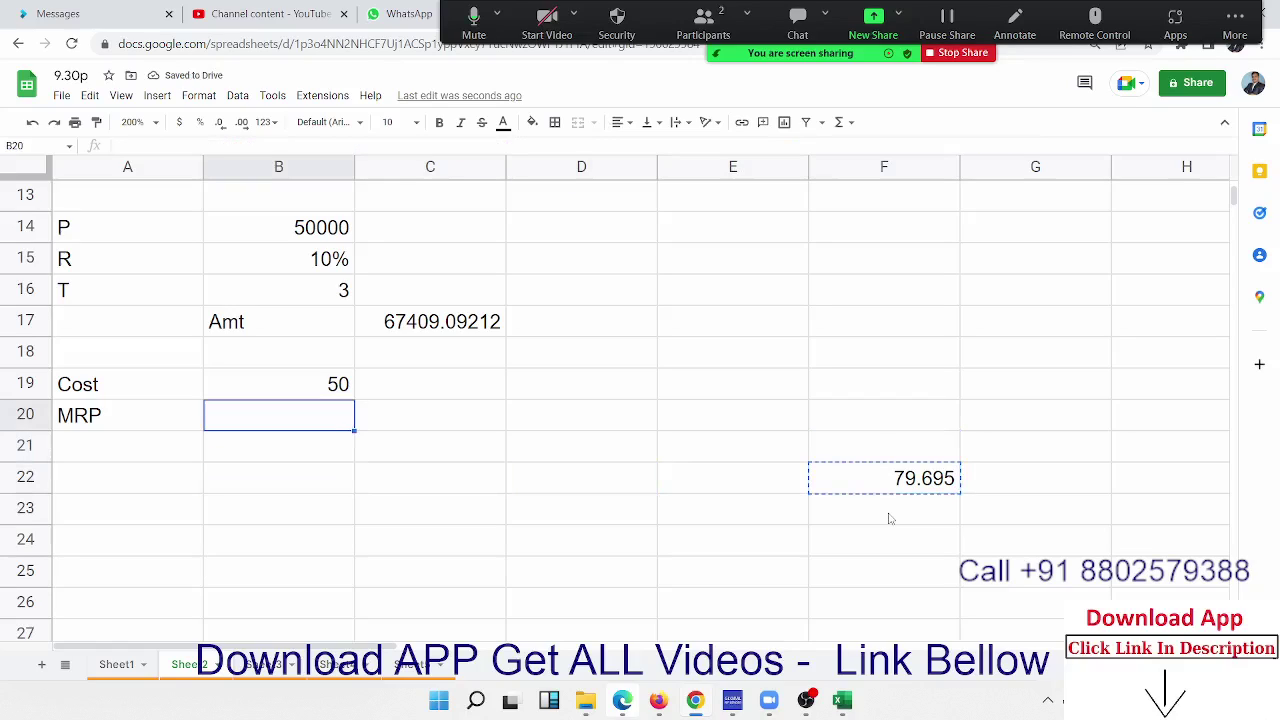
key(Return)
key(Escape)
key(ctrl+v)
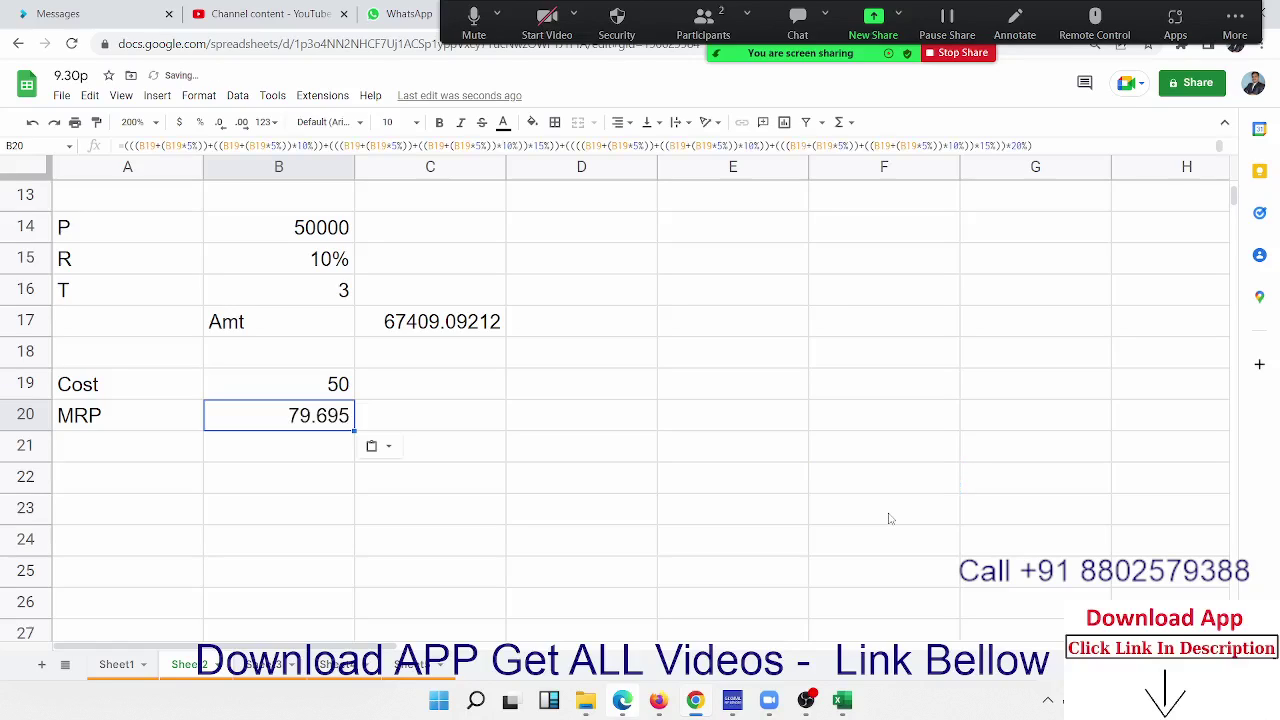